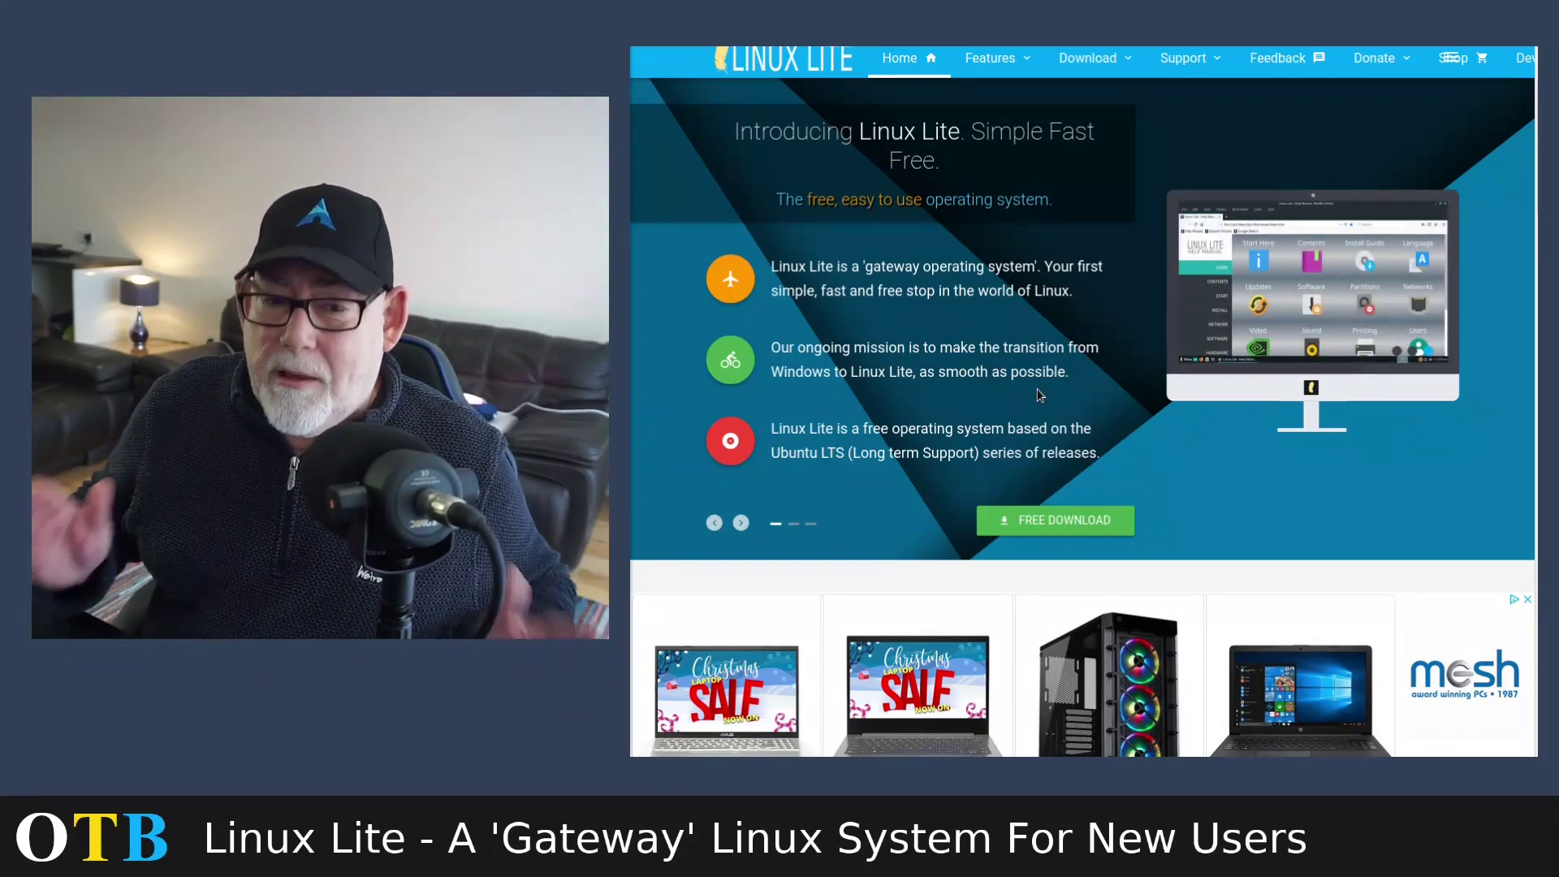
- Look through the Linux Lite home page from the introduction down to the footer and return to its beginning
scroll(985, 372, "up", 3)
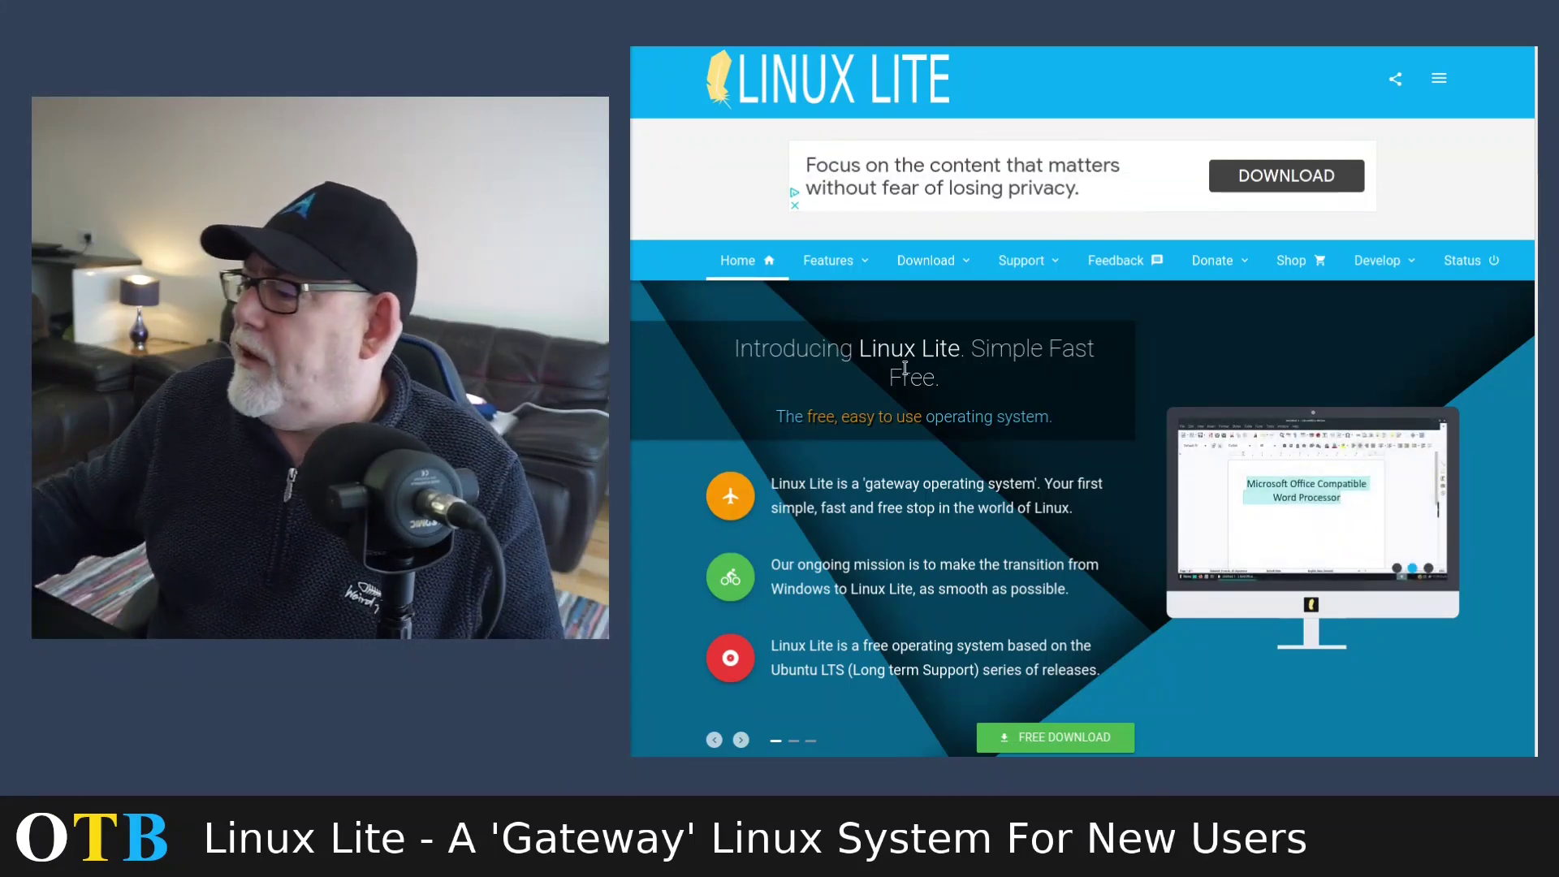
scroll(902, 363, "down", 4)
scroll(906, 362, "down", 2)
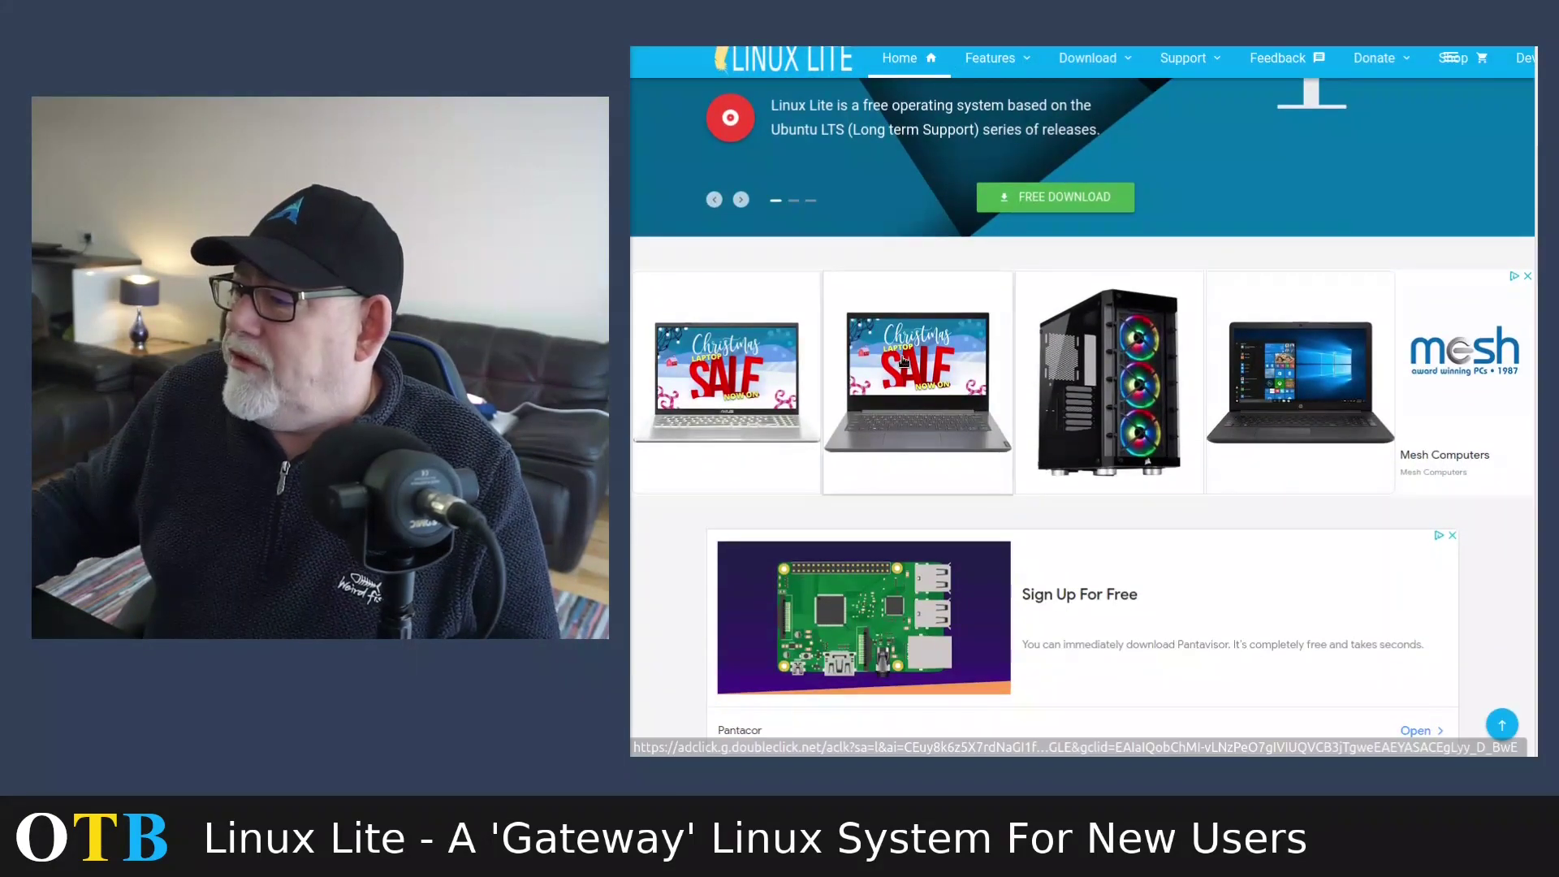
scroll(1021, 340, "down", 2)
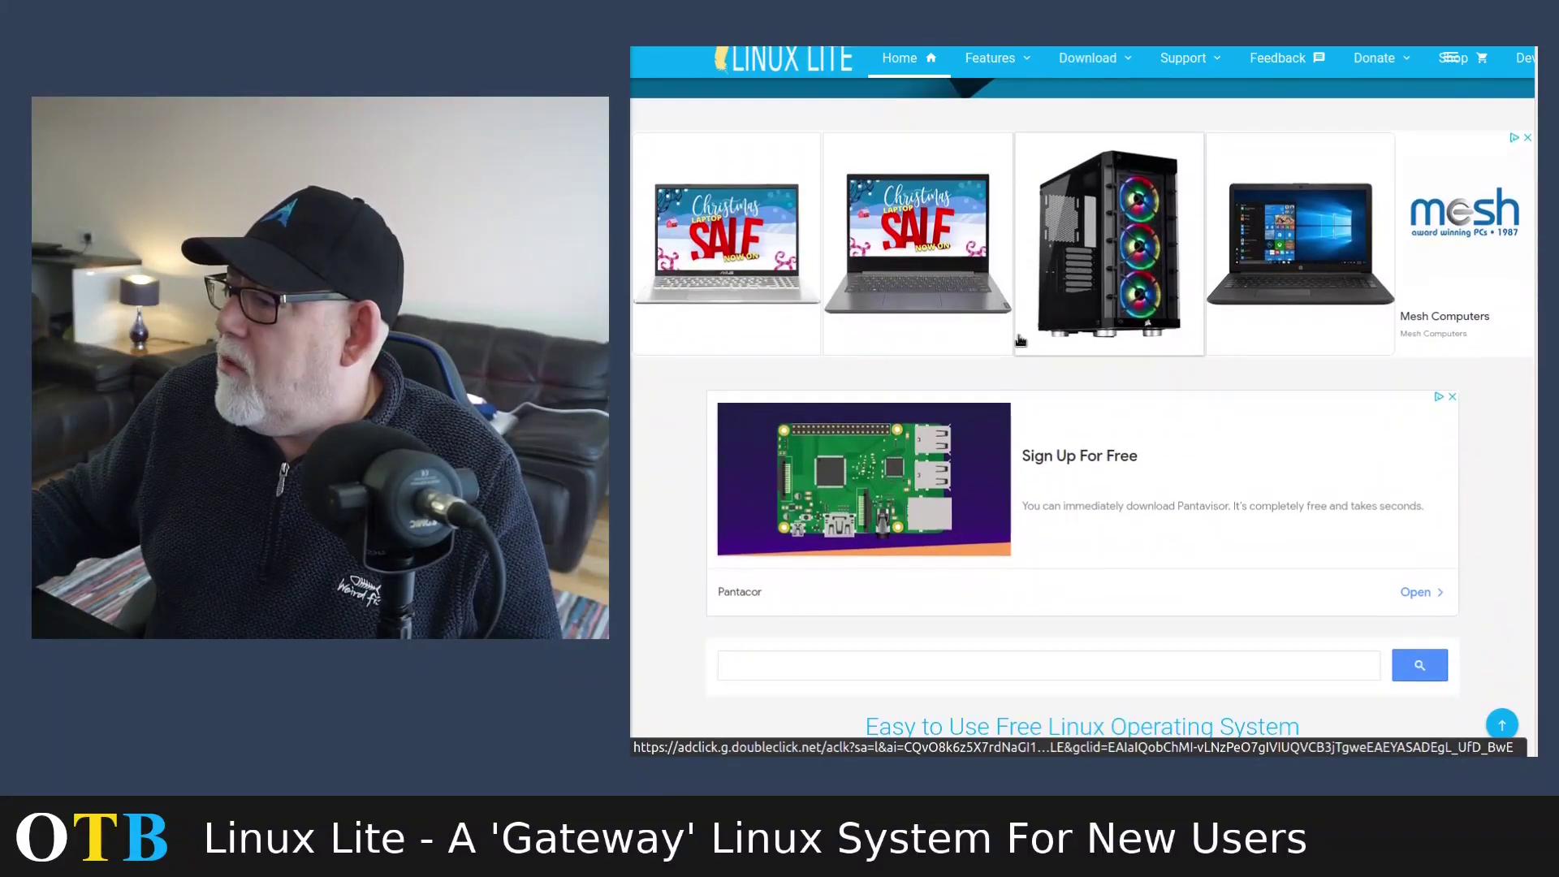
scroll(1011, 340, "down", 6)
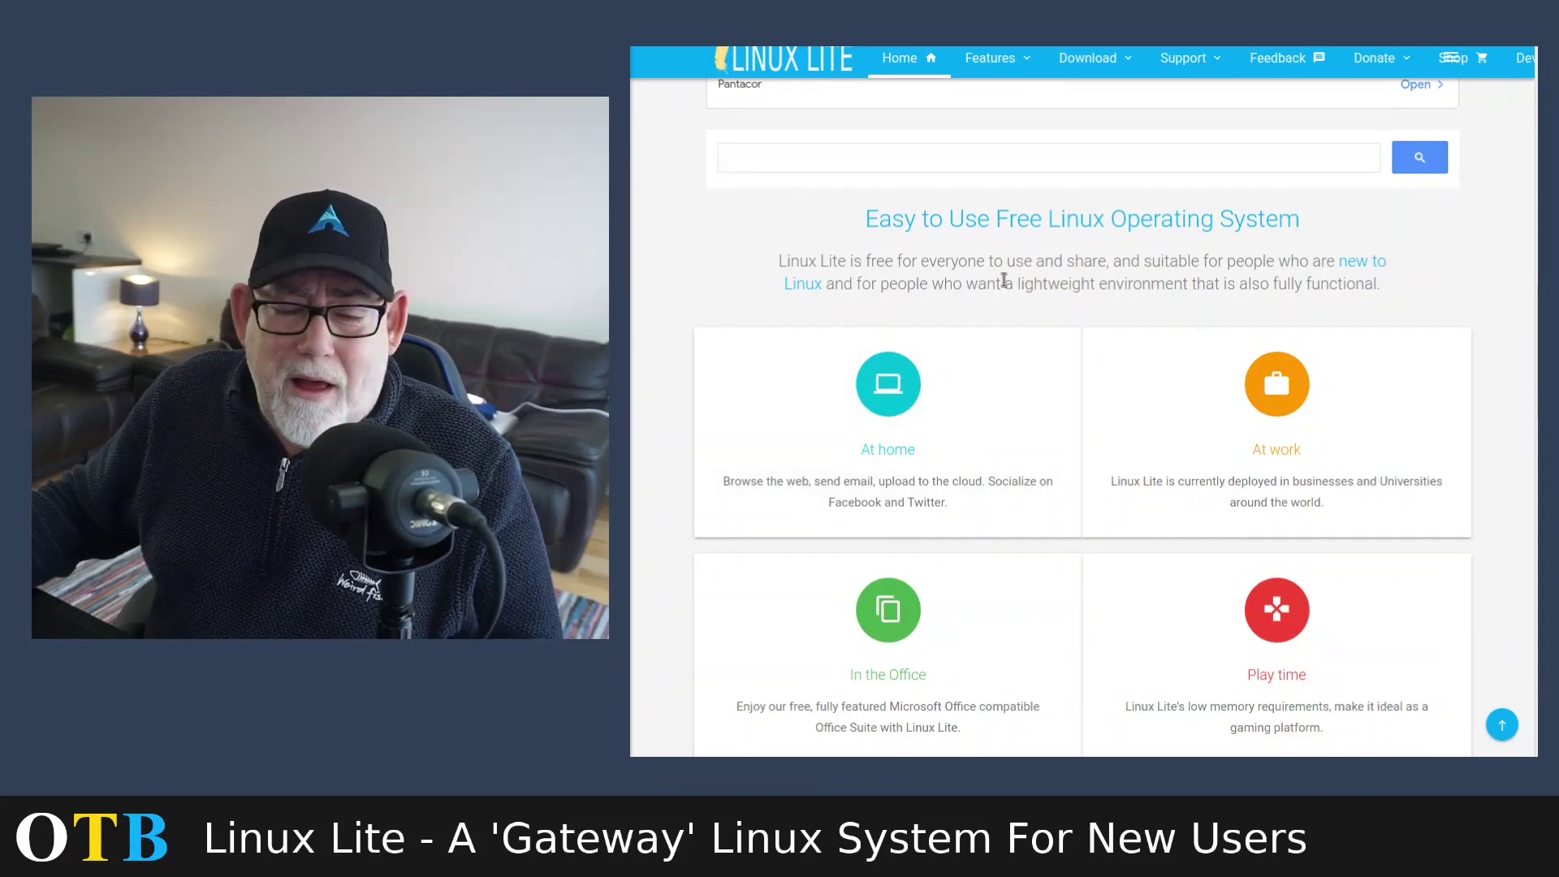
scroll(1003, 279, "down", 2)
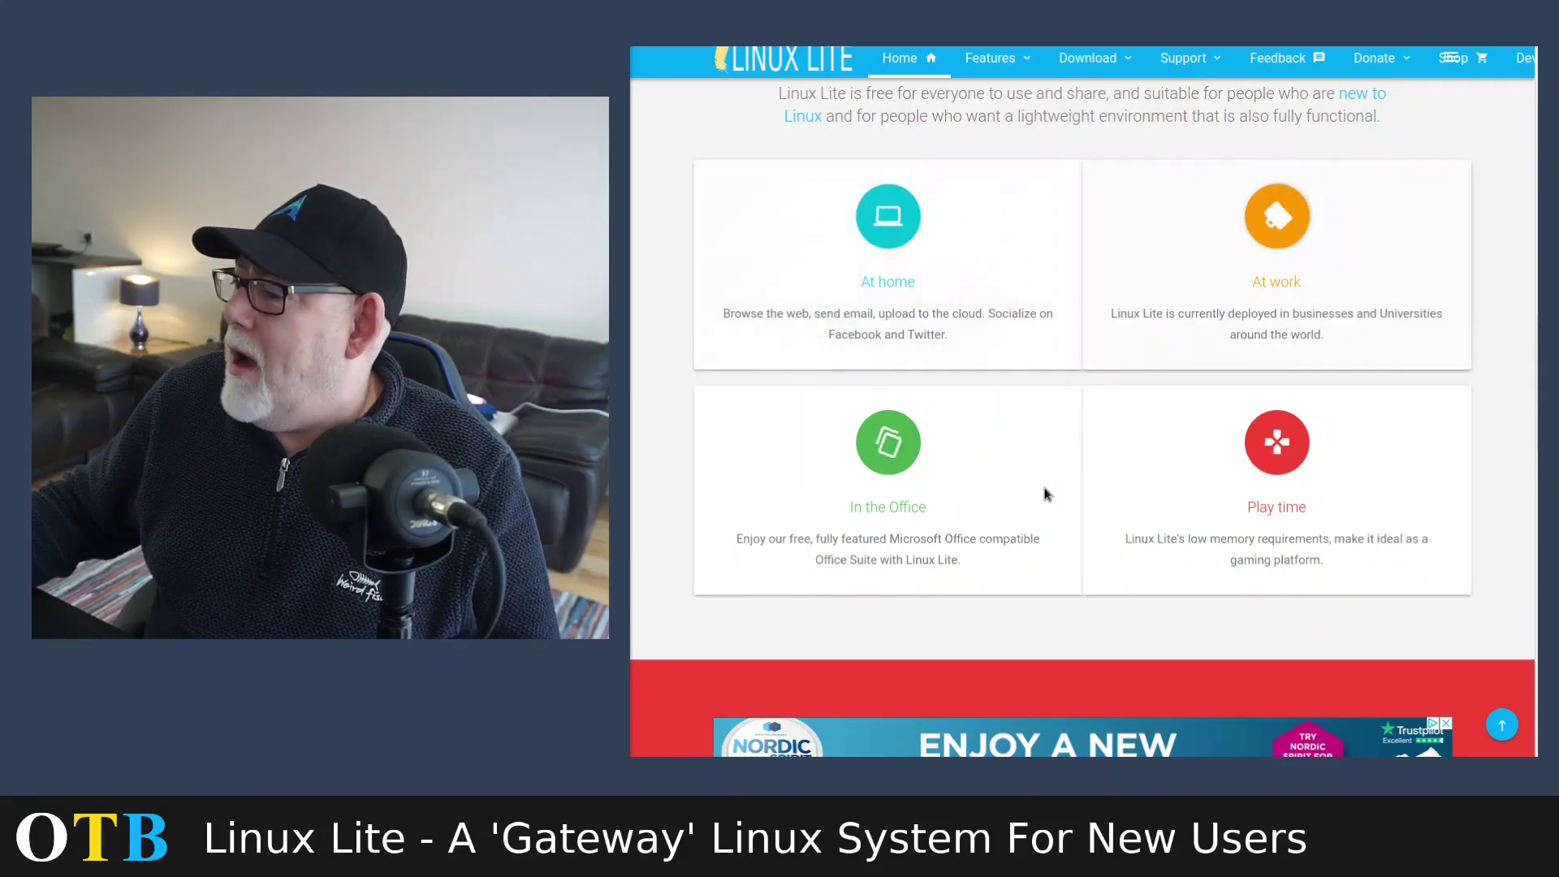
scroll(1012, 422, "down", 3)
scroll(1012, 424, "down", 4)
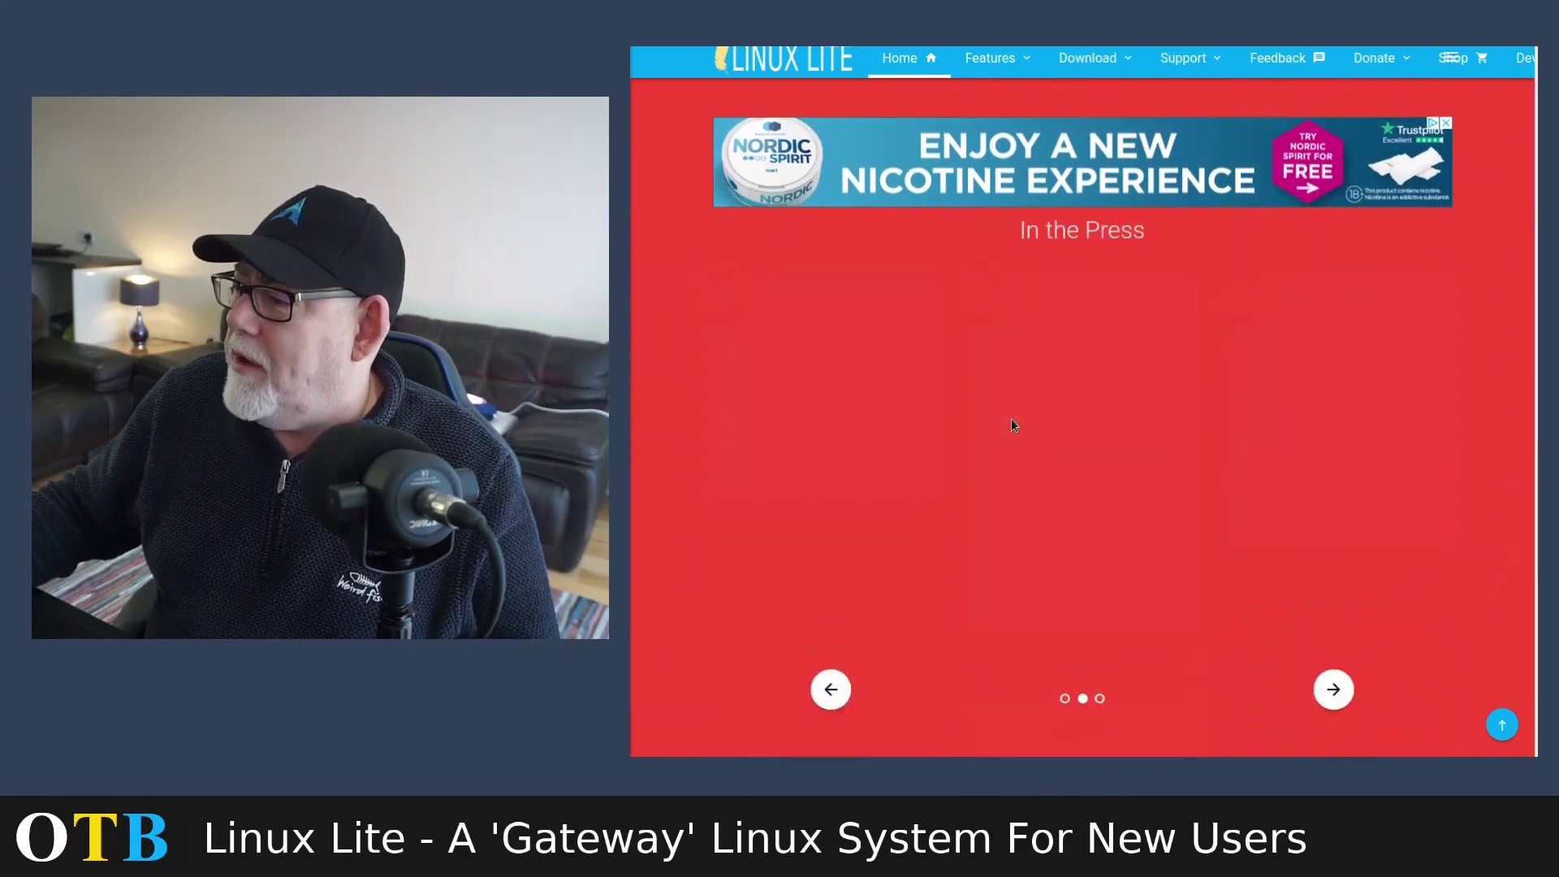
scroll(1056, 418, "down", 7)
scroll(1050, 421, "down", 2)
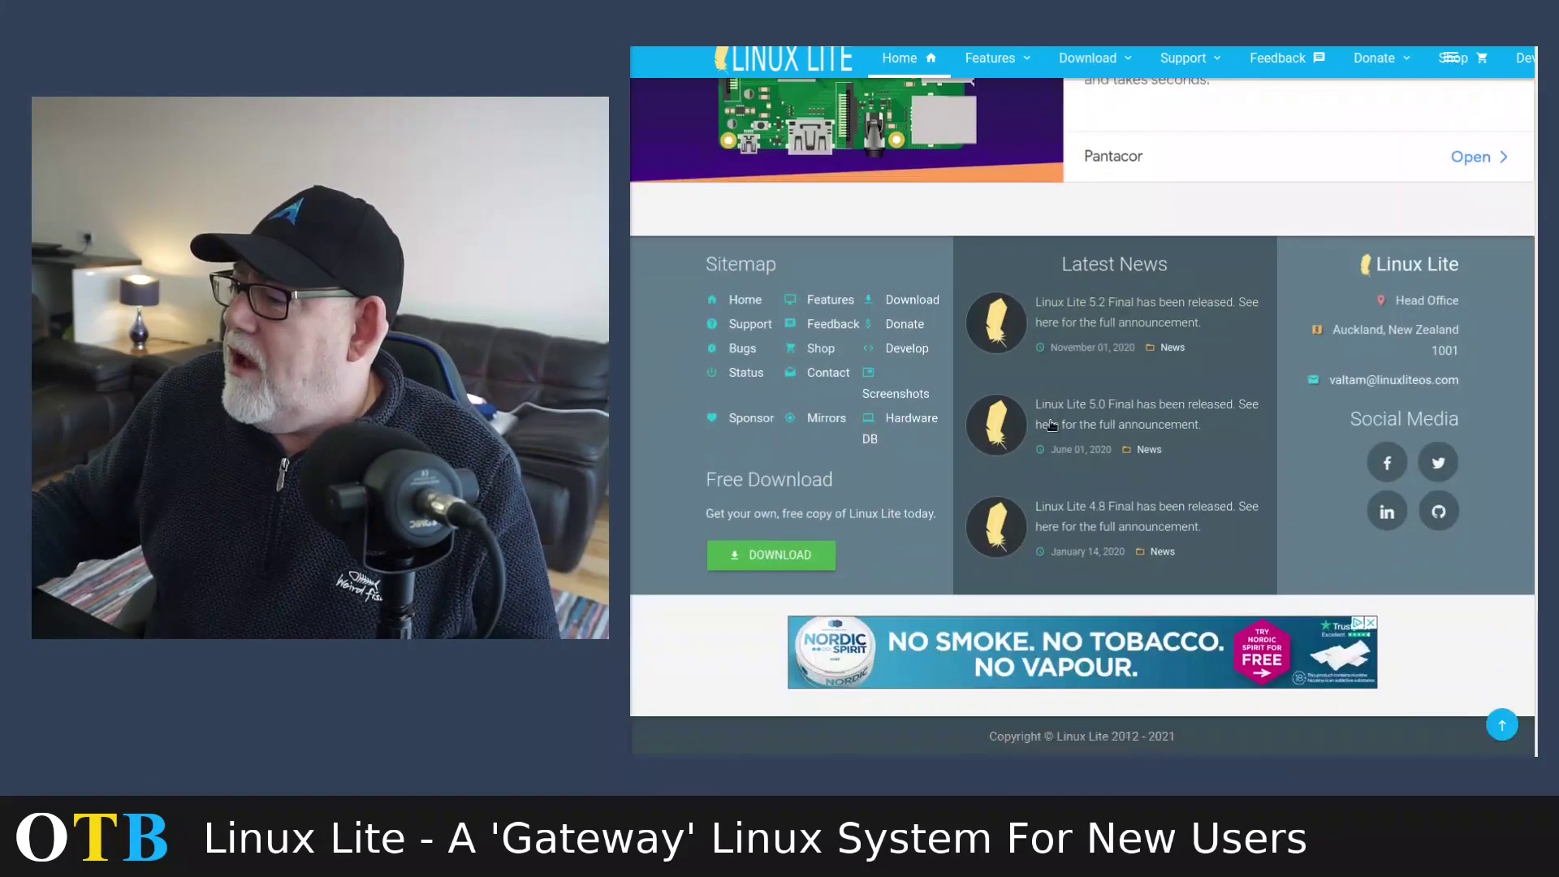
scroll(1051, 422, "up", 9)
scroll(1050, 419, "up", 8)
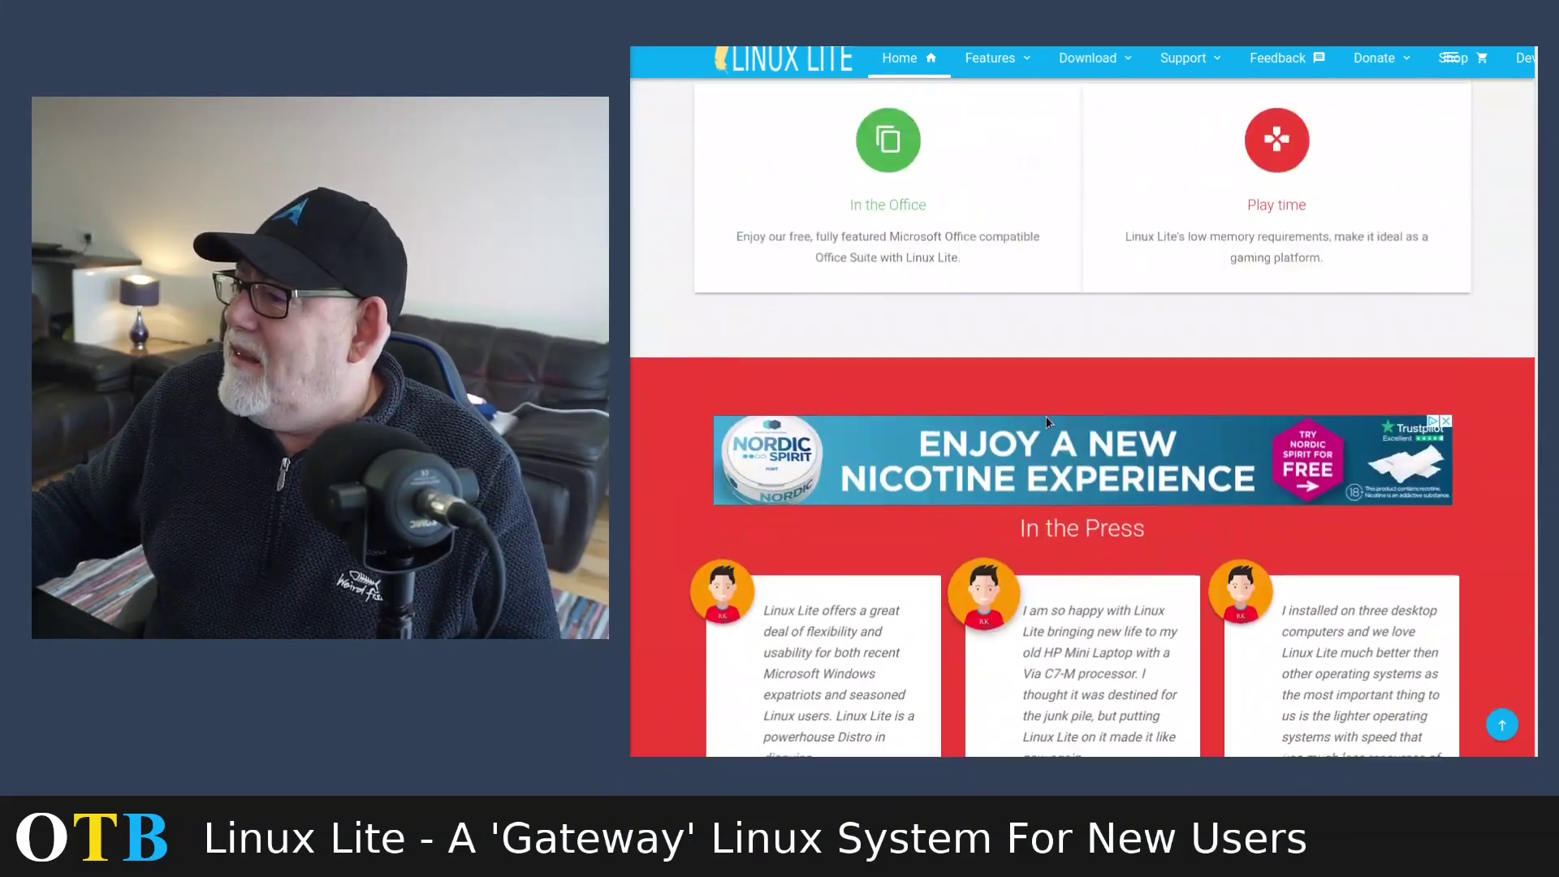
scroll(1047, 419, "up", 6)
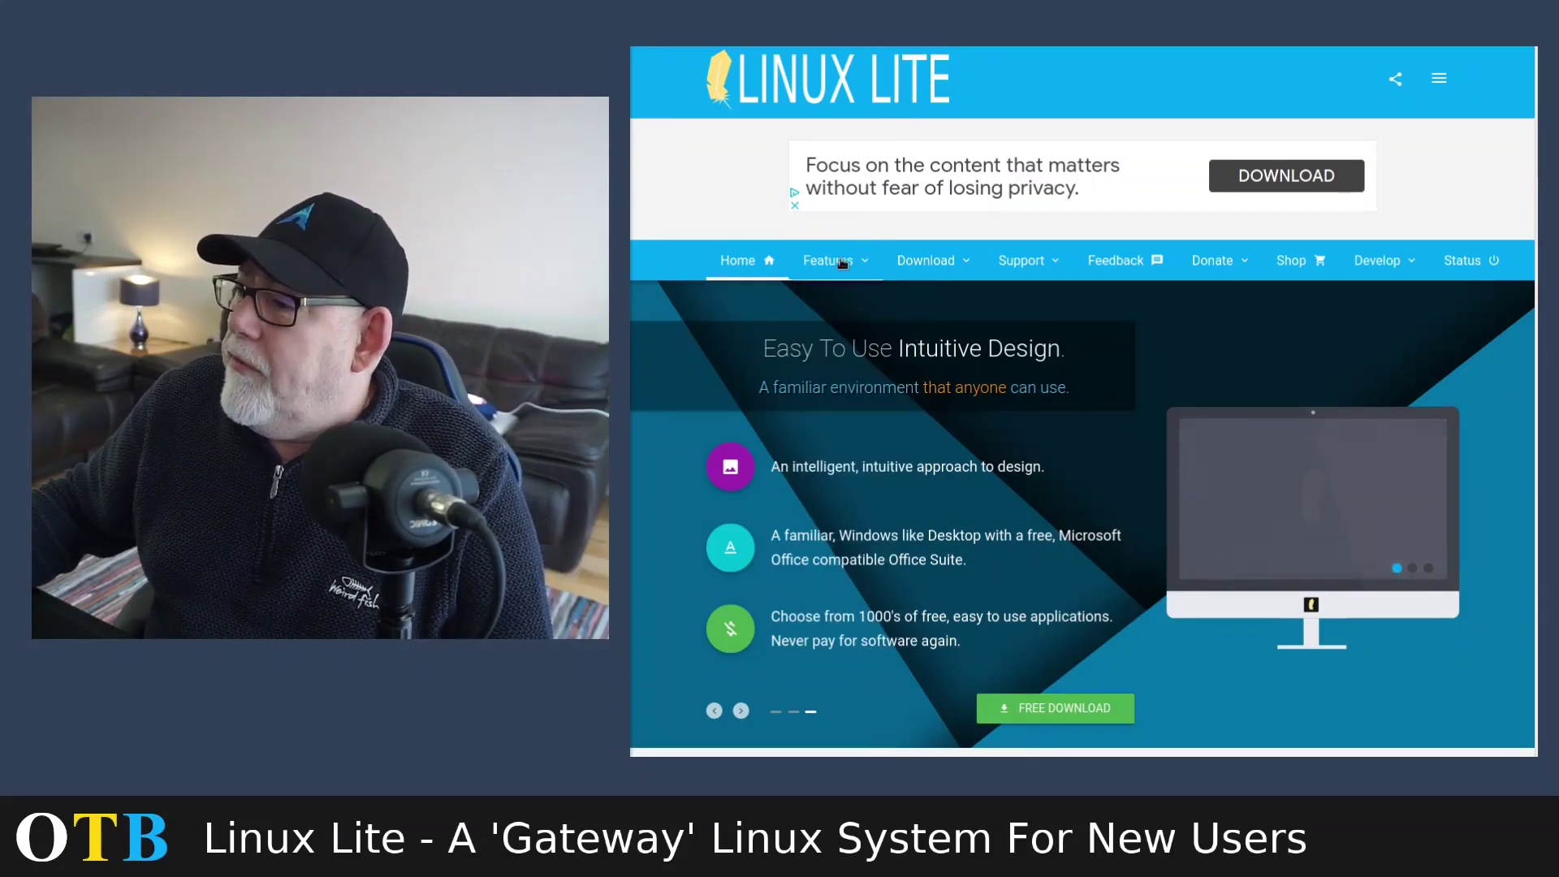
- View the Linux Lite screenshots gallery, dismissing the advert on the way, and return to the home page
mouse_move(843, 262)
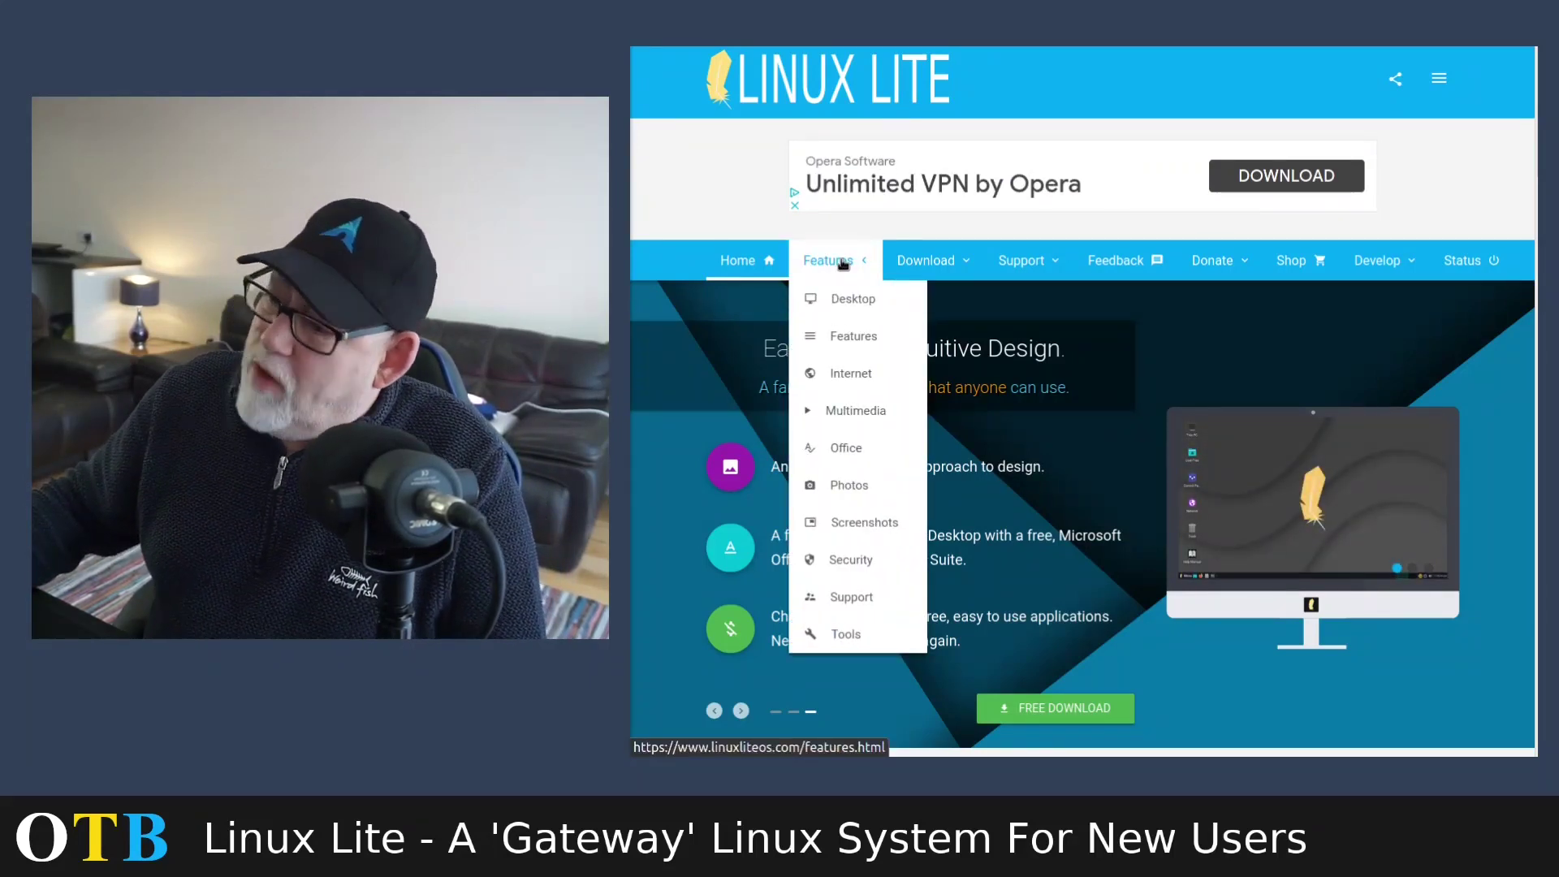
left_click(888, 524)
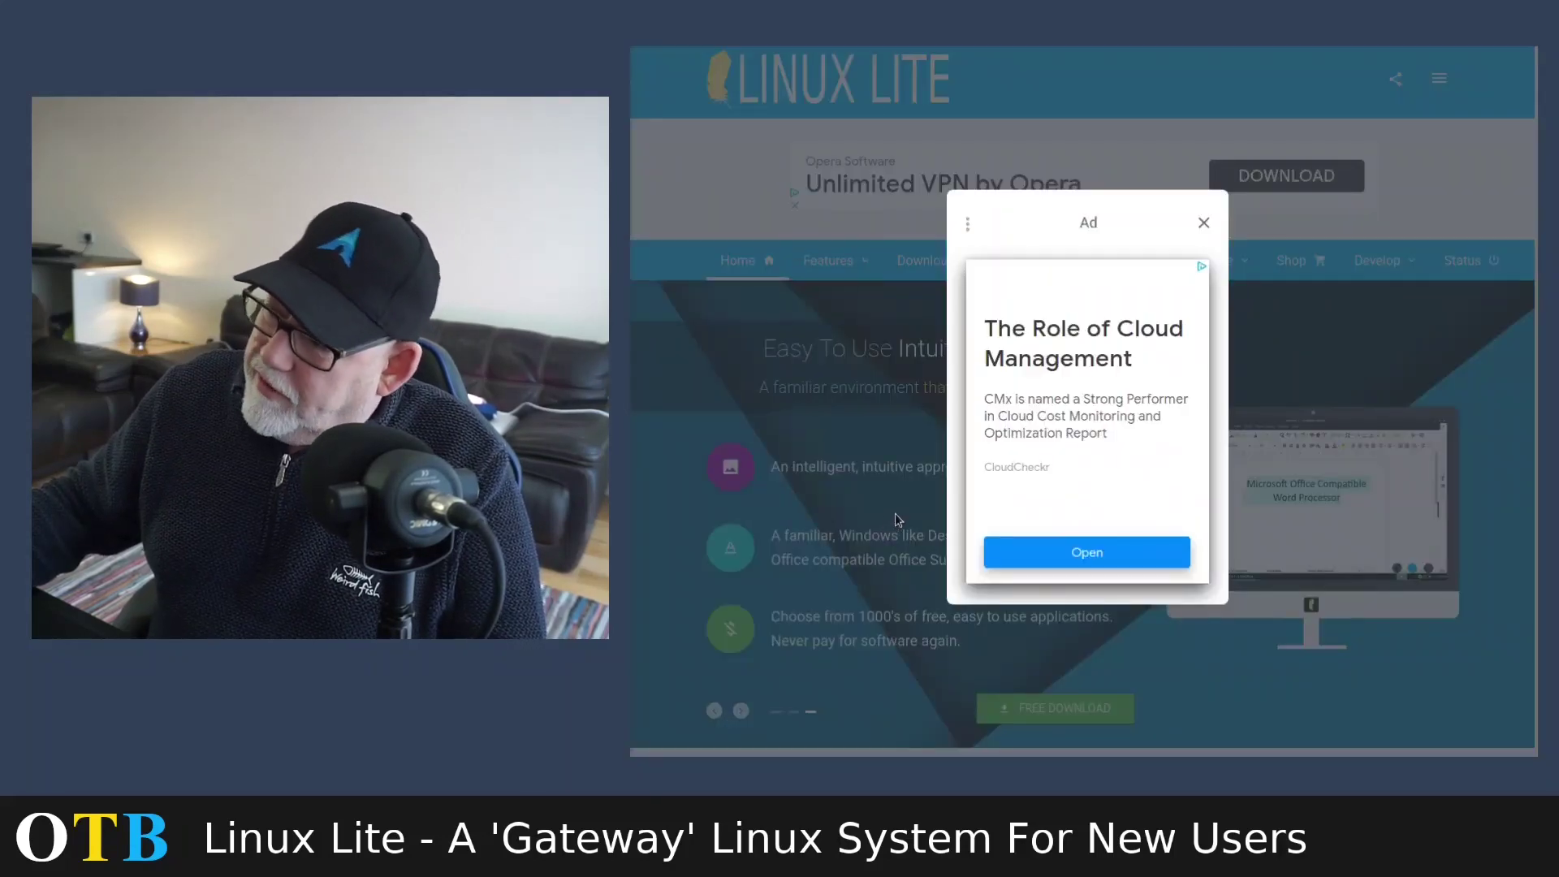
left_click(1204, 224)
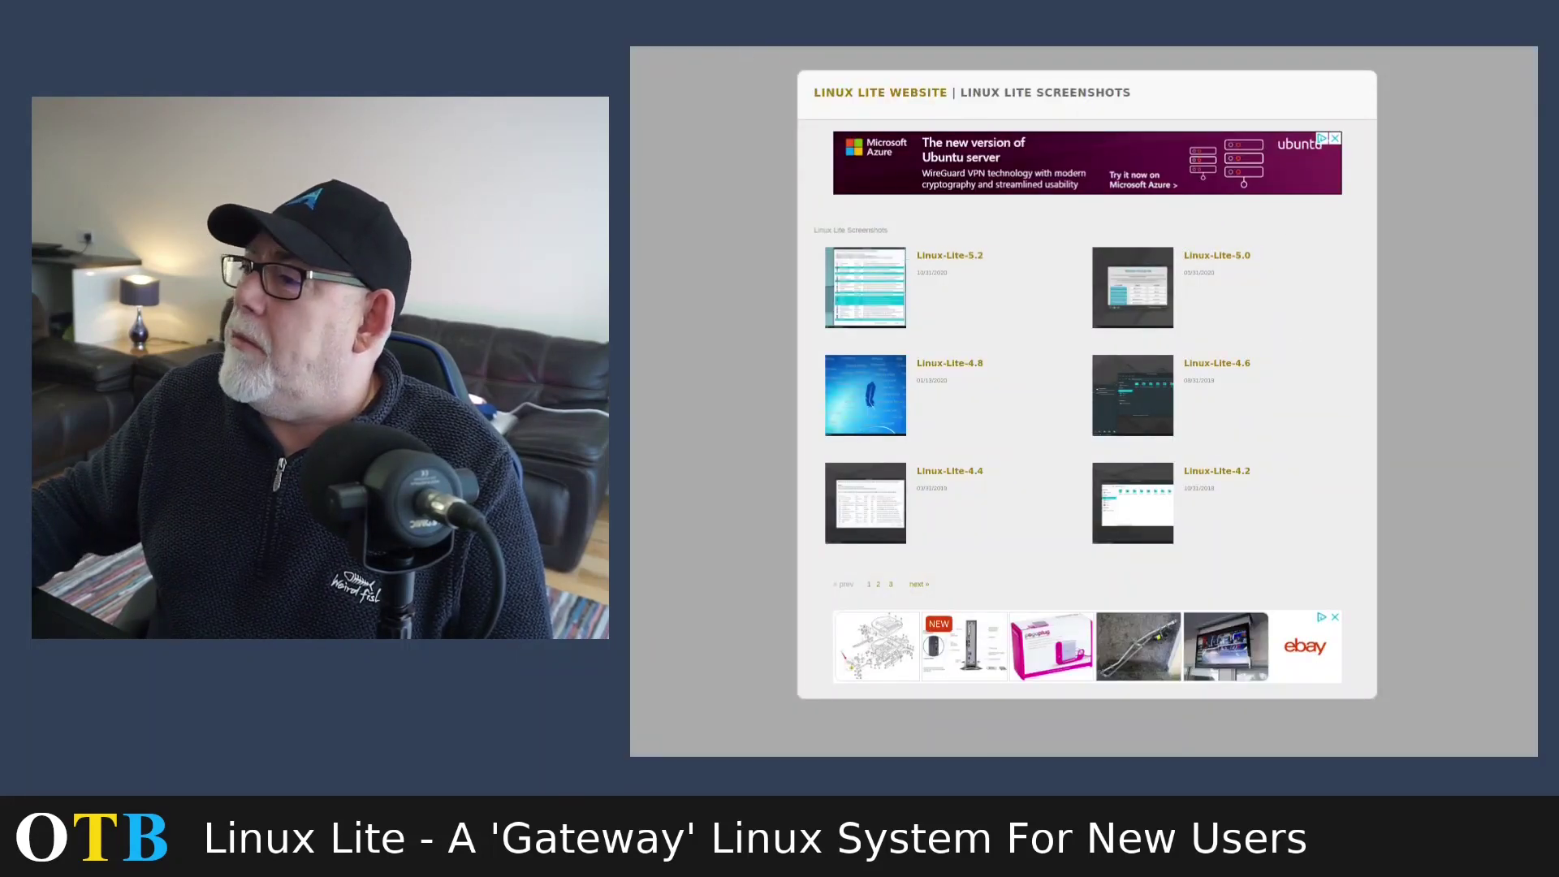
key("alt+Left")
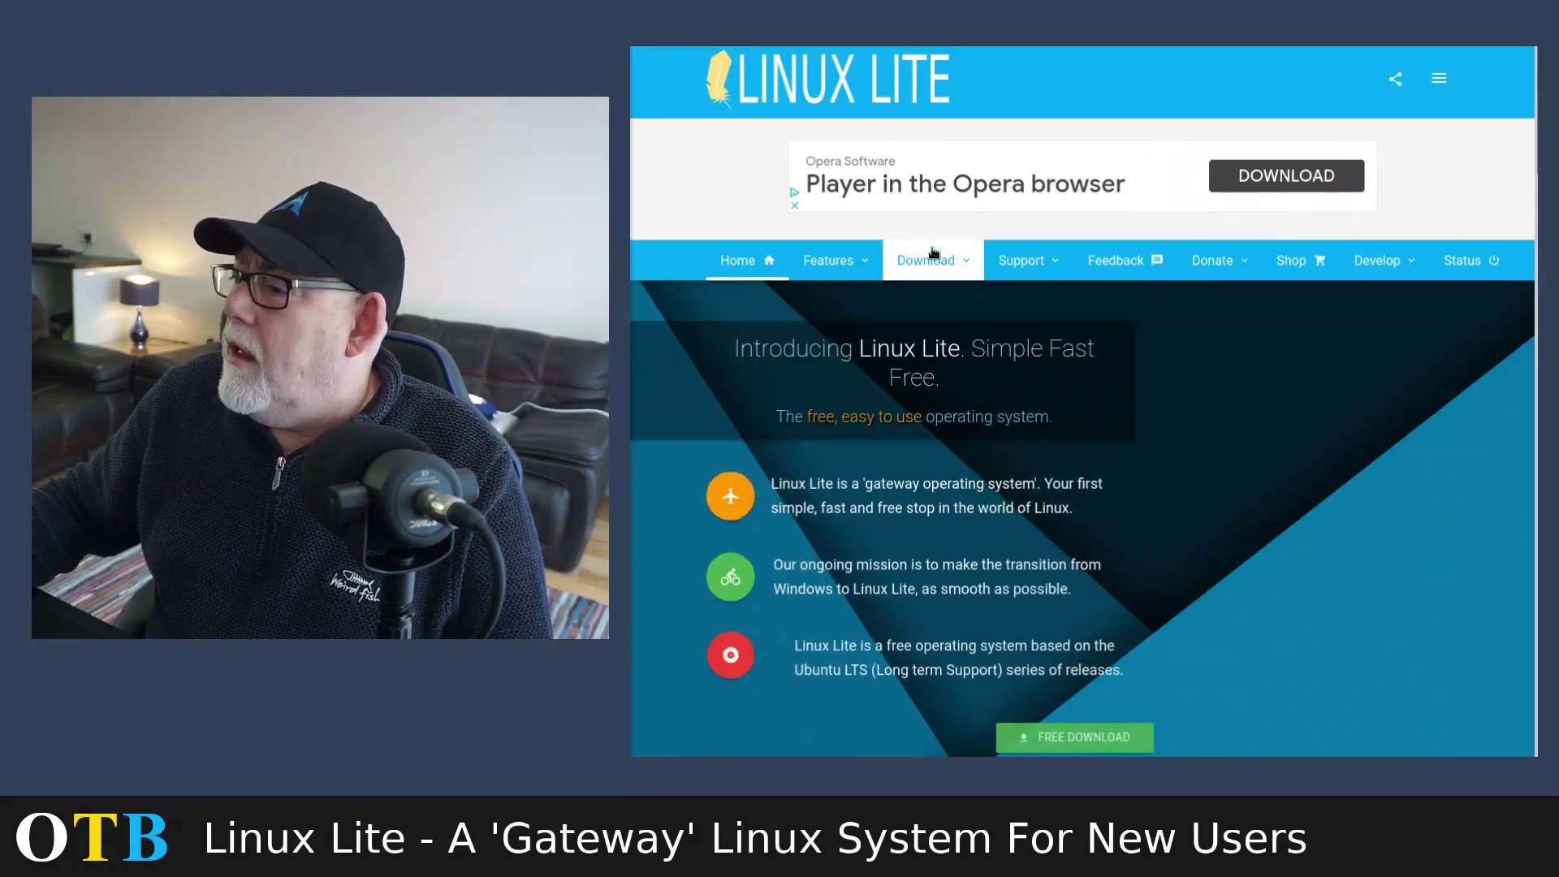
- View the Buy Media section of the download page and return to the home page
mouse_move(932, 253)
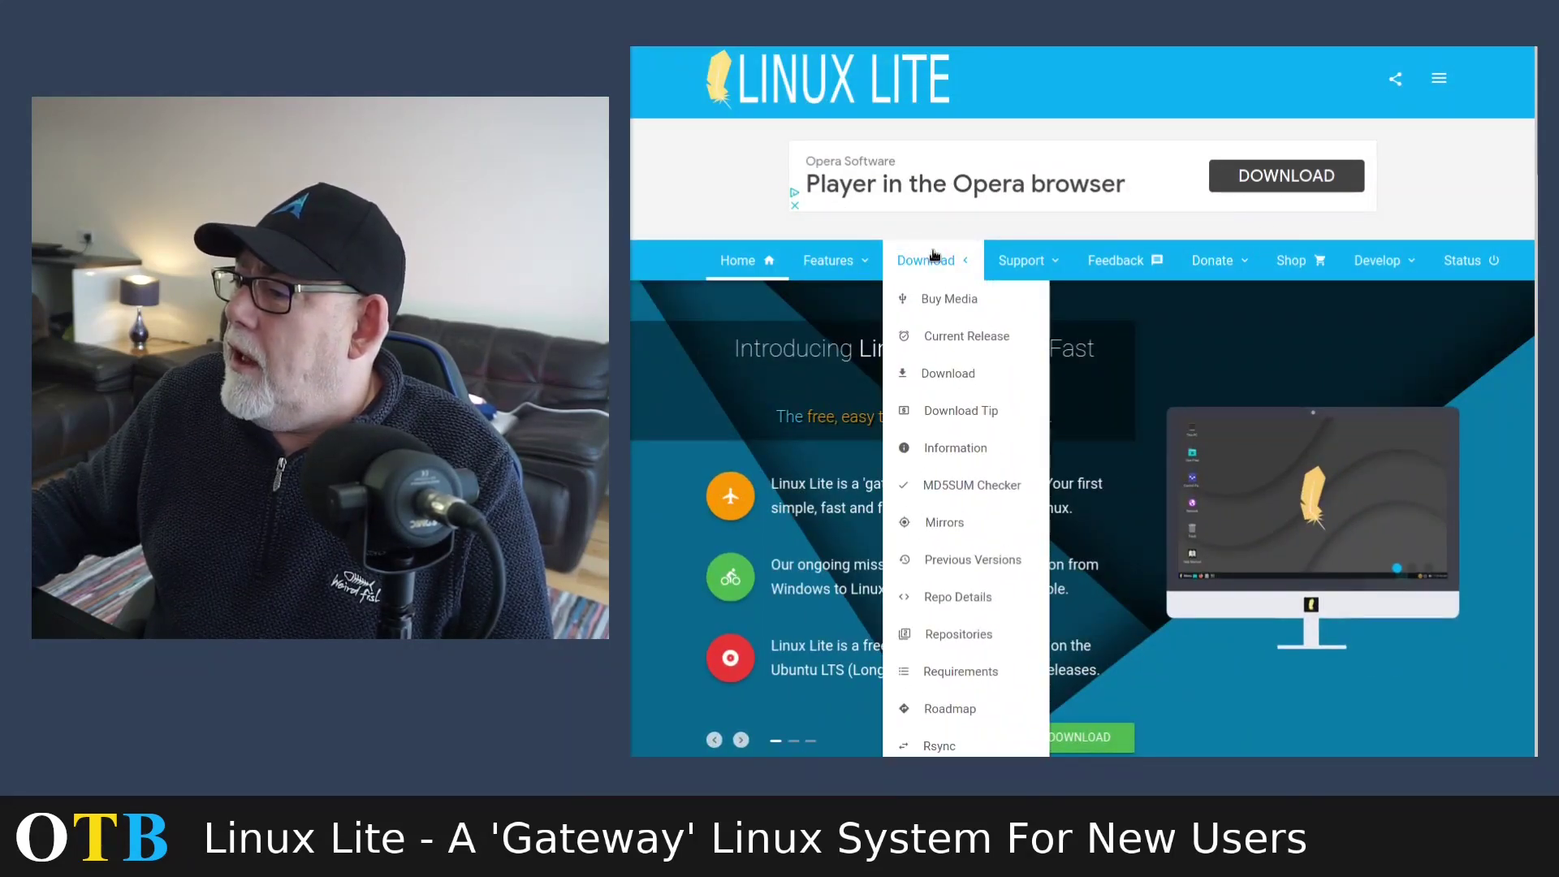
left_click(937, 299)
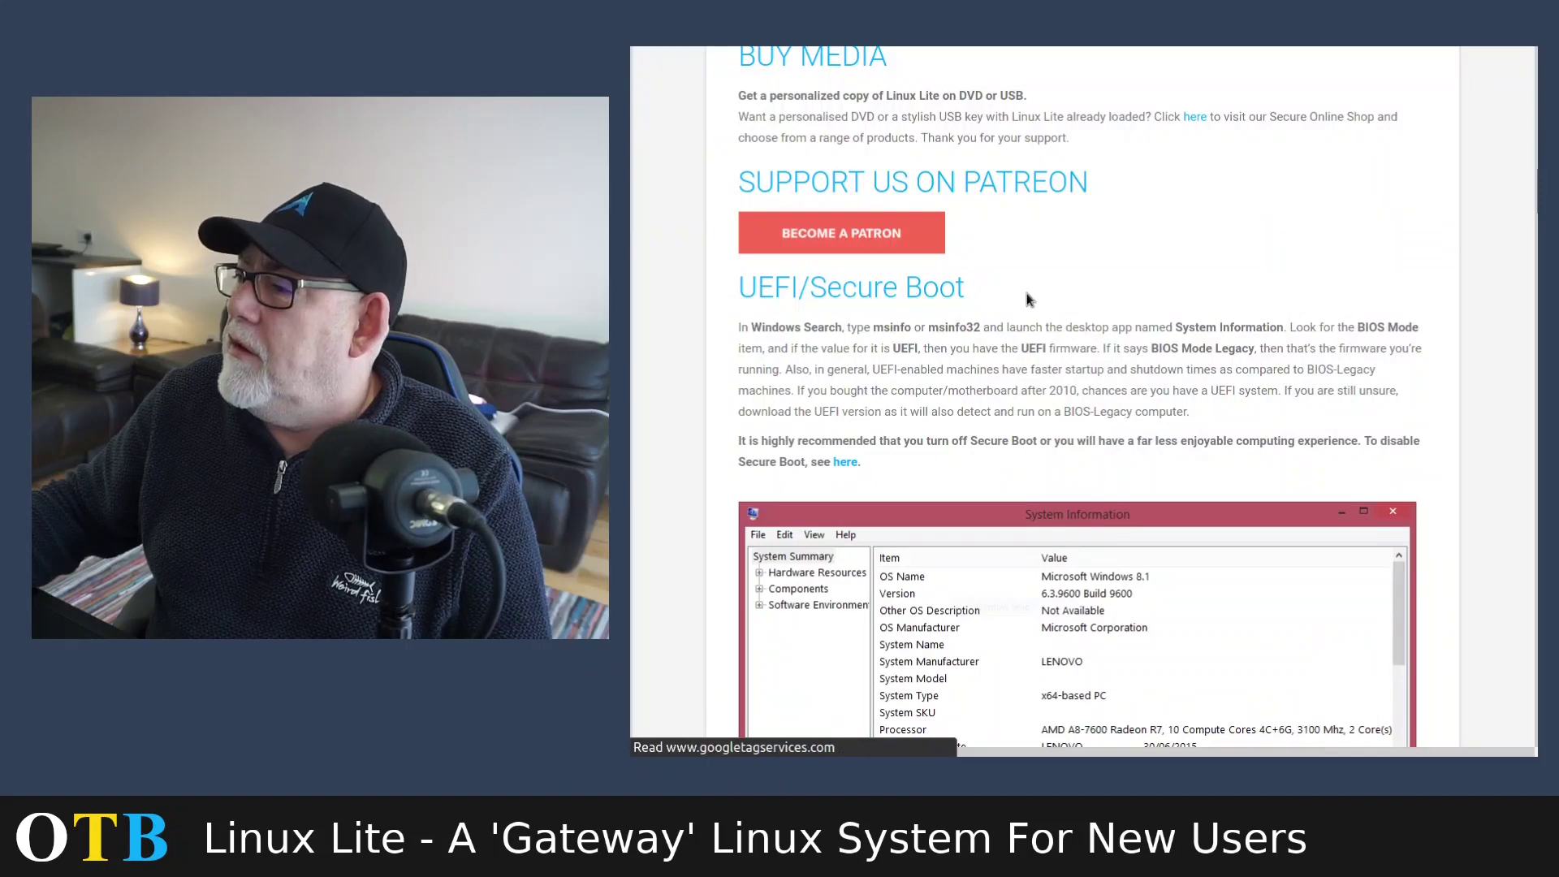
scroll(1026, 278, "down", 1)
scroll(1026, 278, "up", 3)
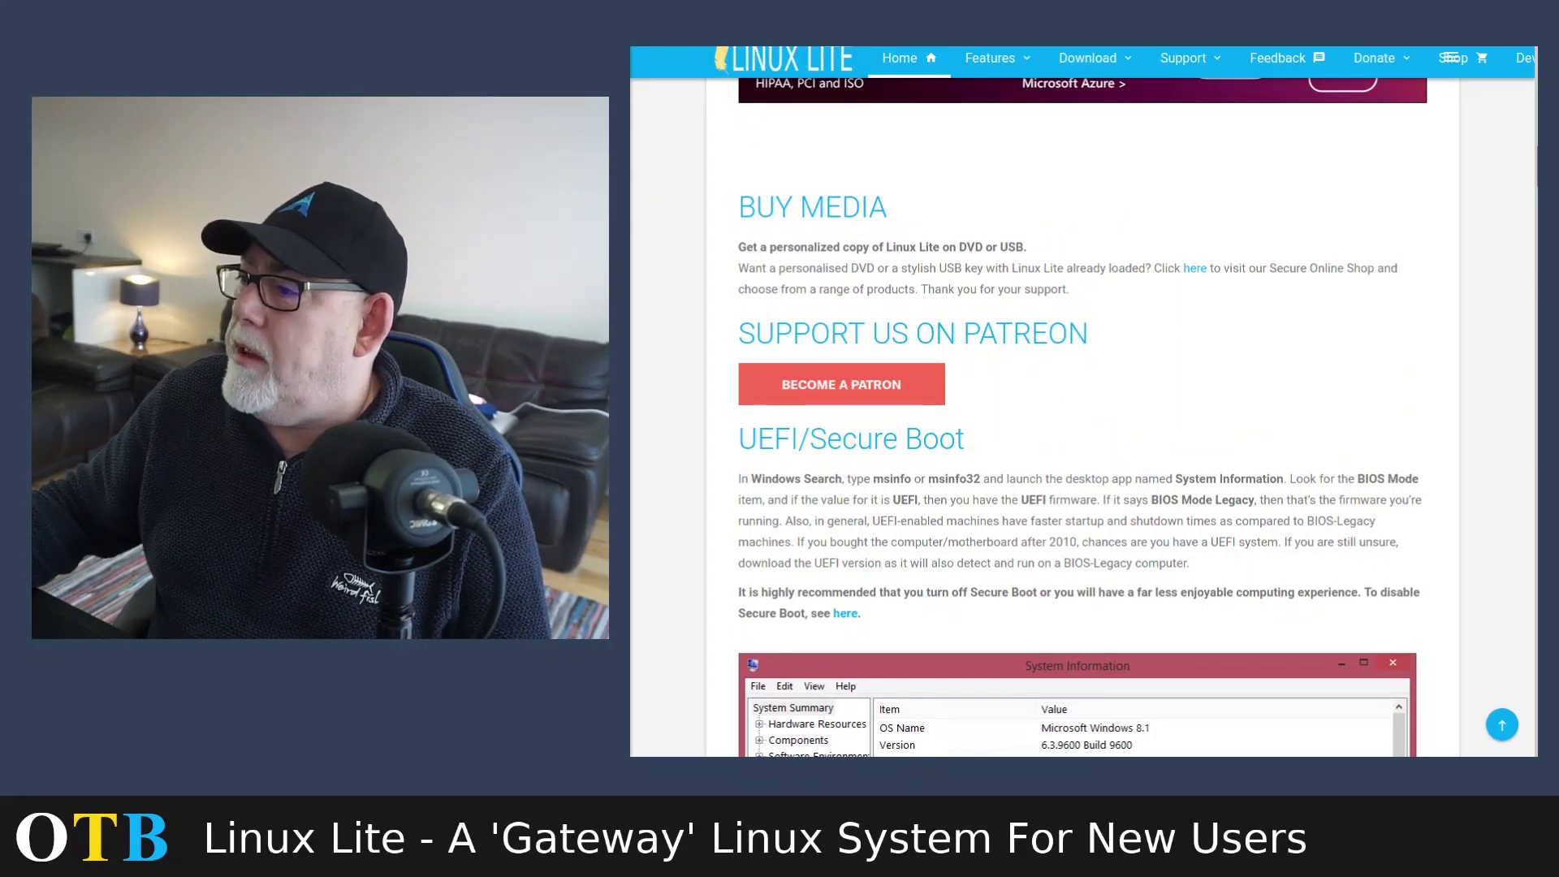
key("alt+Left")
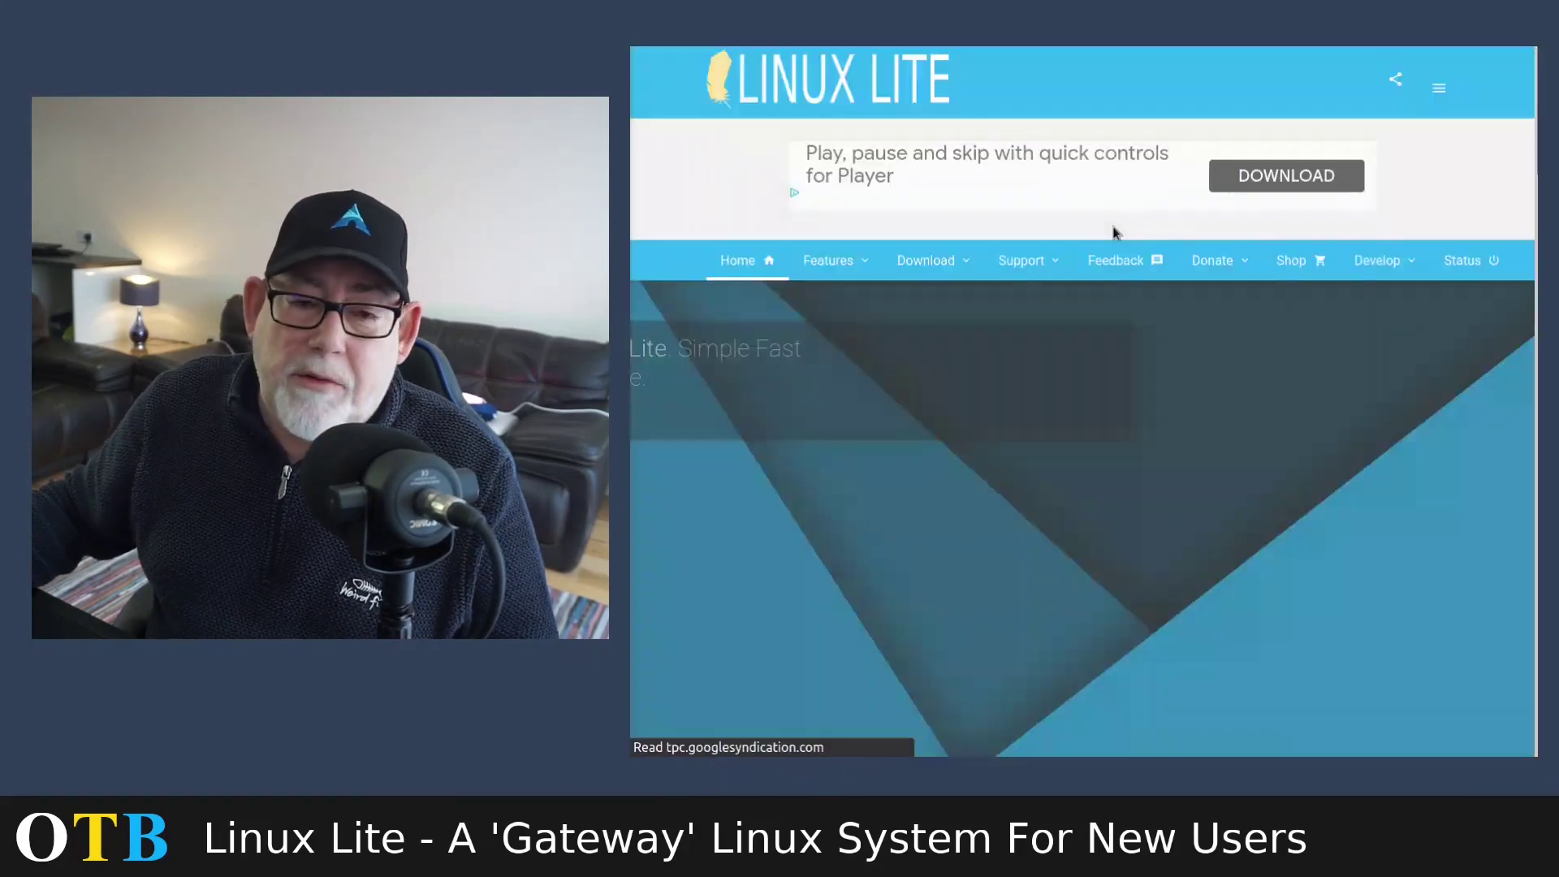
- Open the Current Release section and examine the Linux Lite 5.2 download details, download tip options and welcome video section
mouse_move(847, 272)
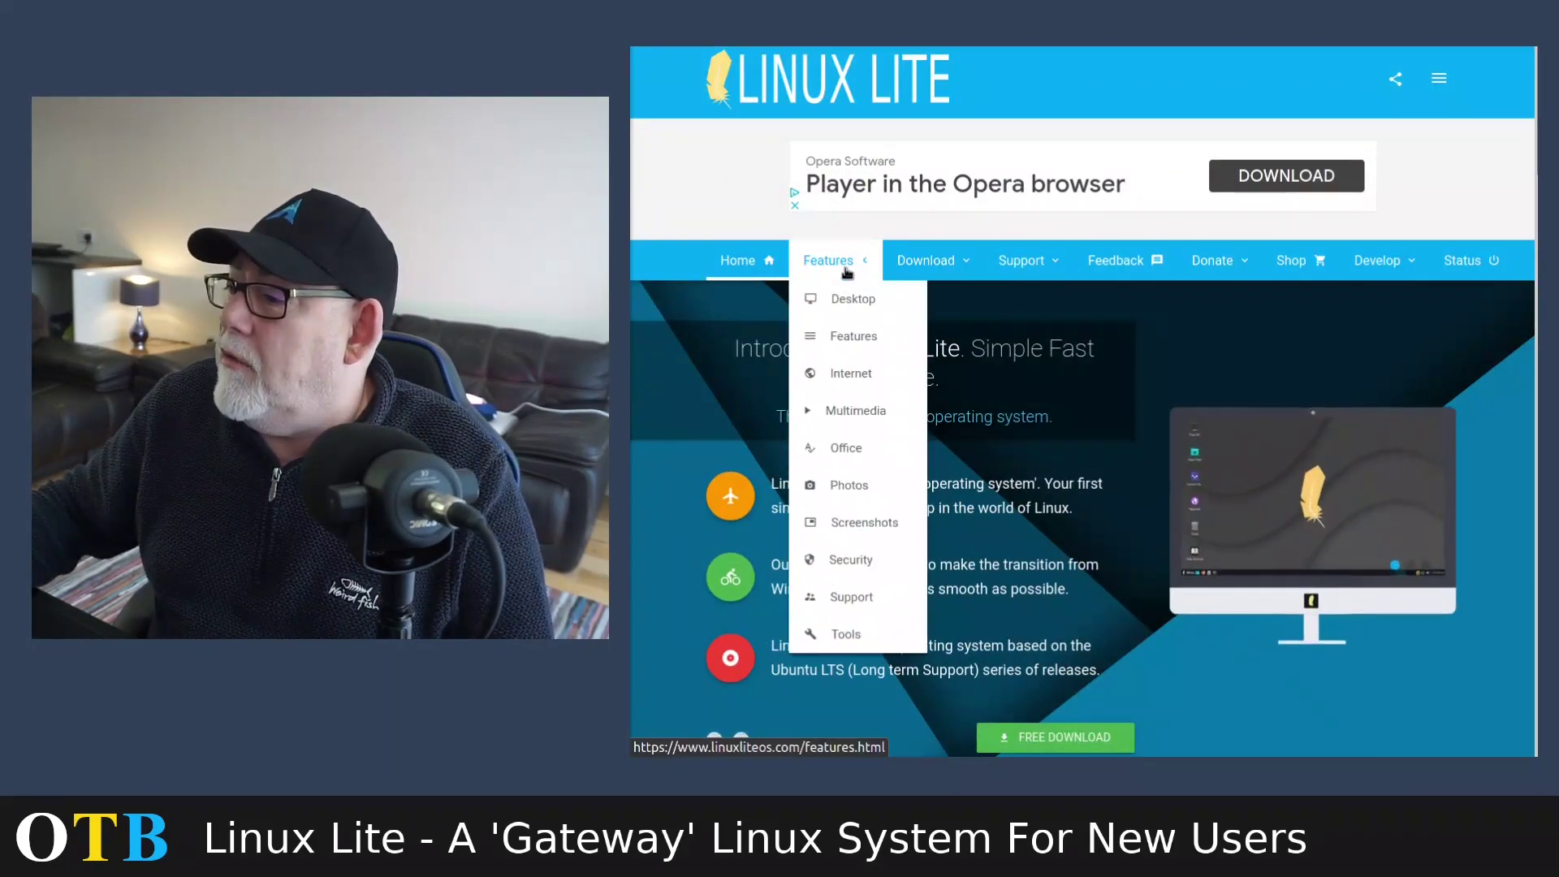
mouse_move(893, 281)
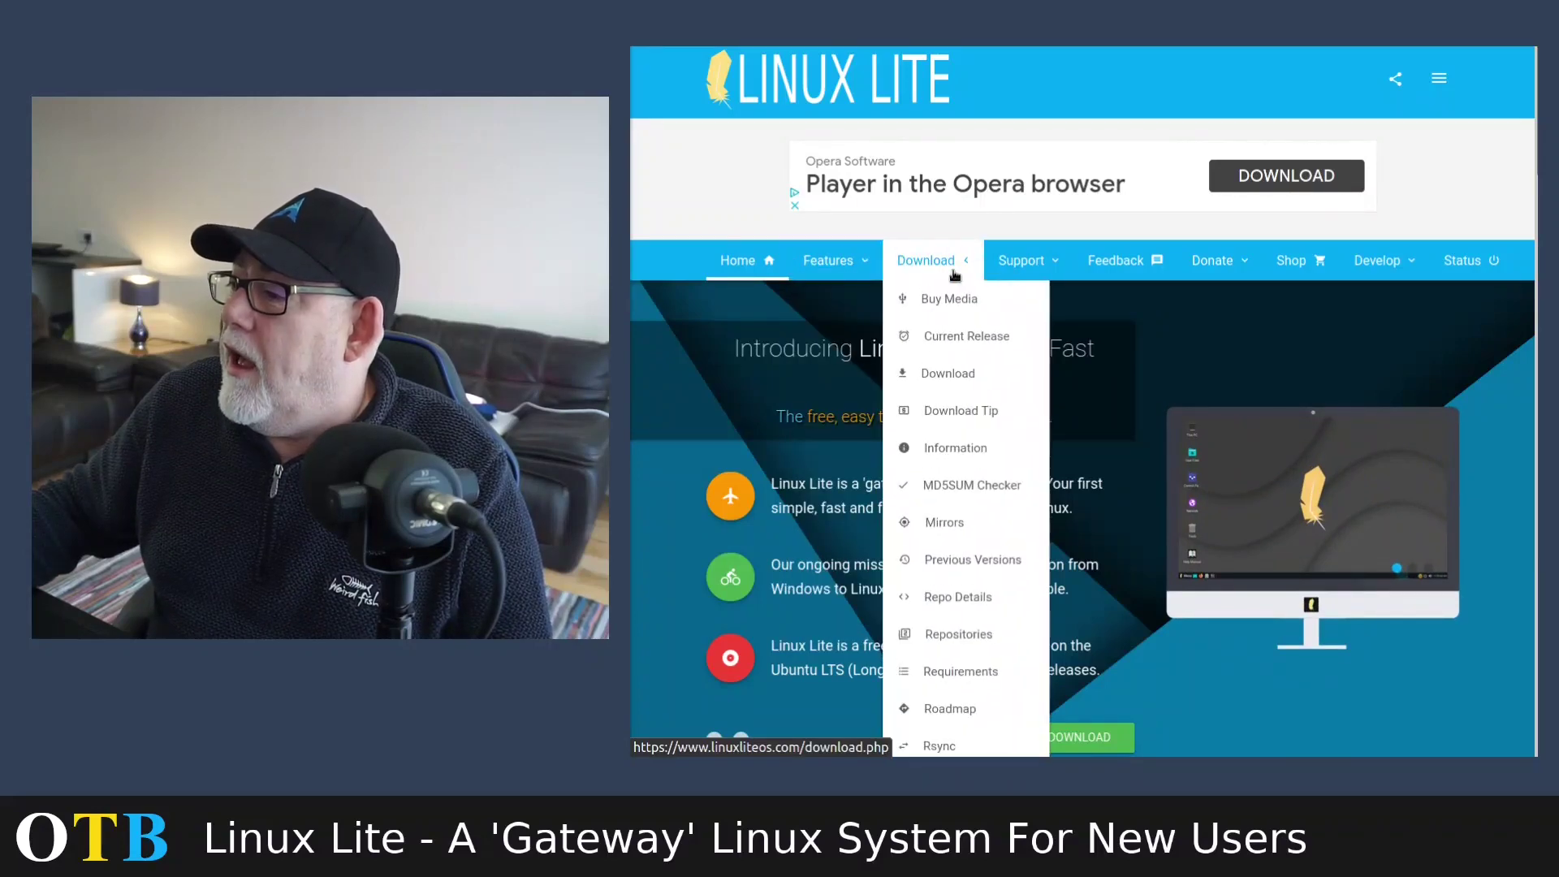
left_click(952, 337)
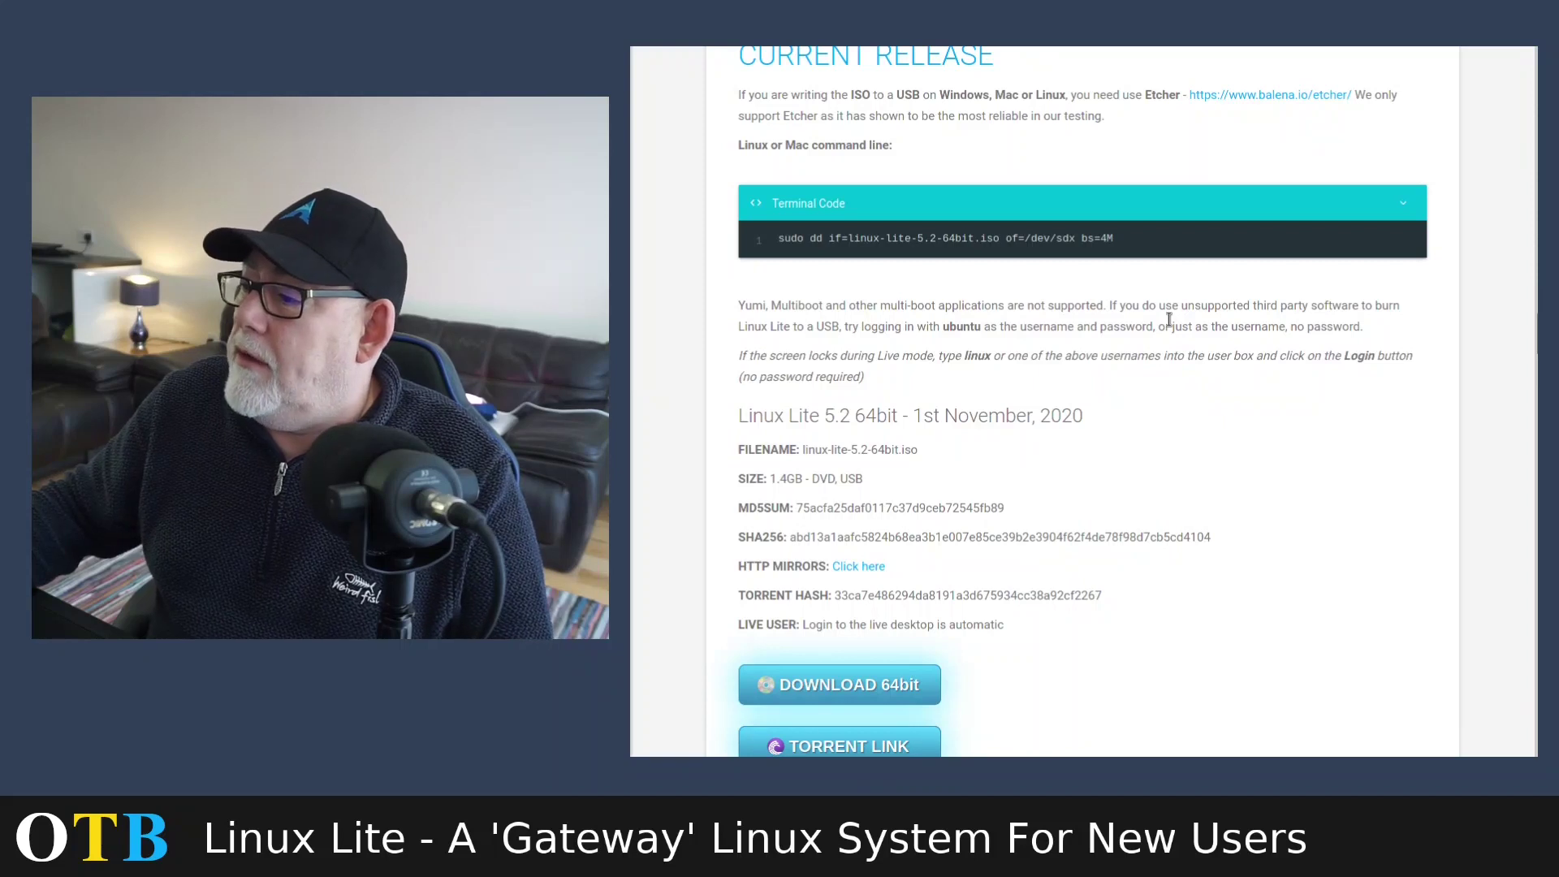
scroll(1170, 319, "down", 2)
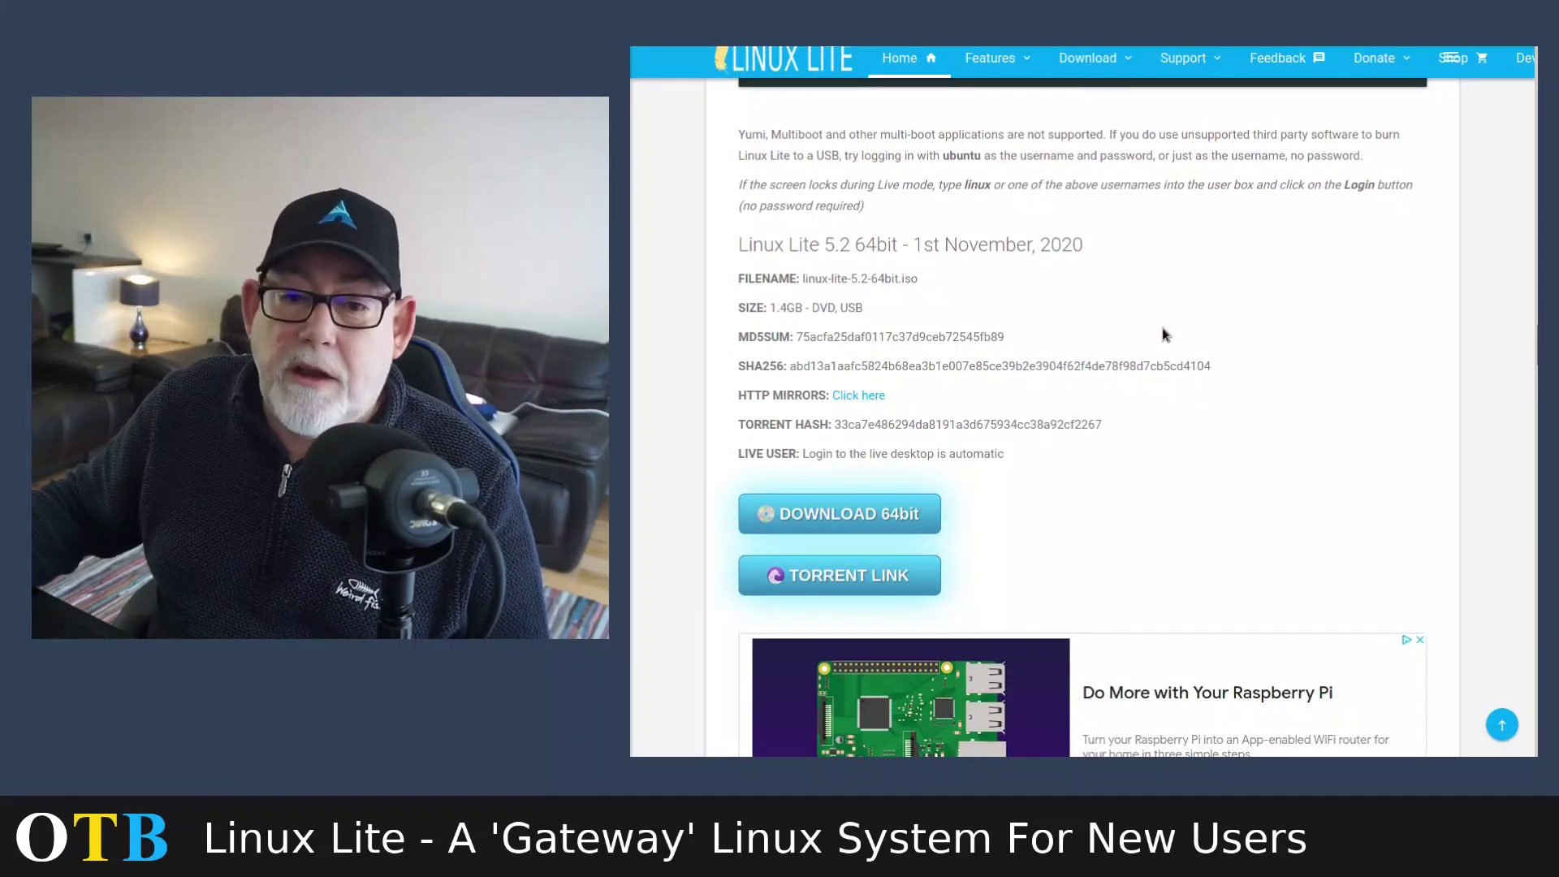
scroll(1162, 329, "down", 2)
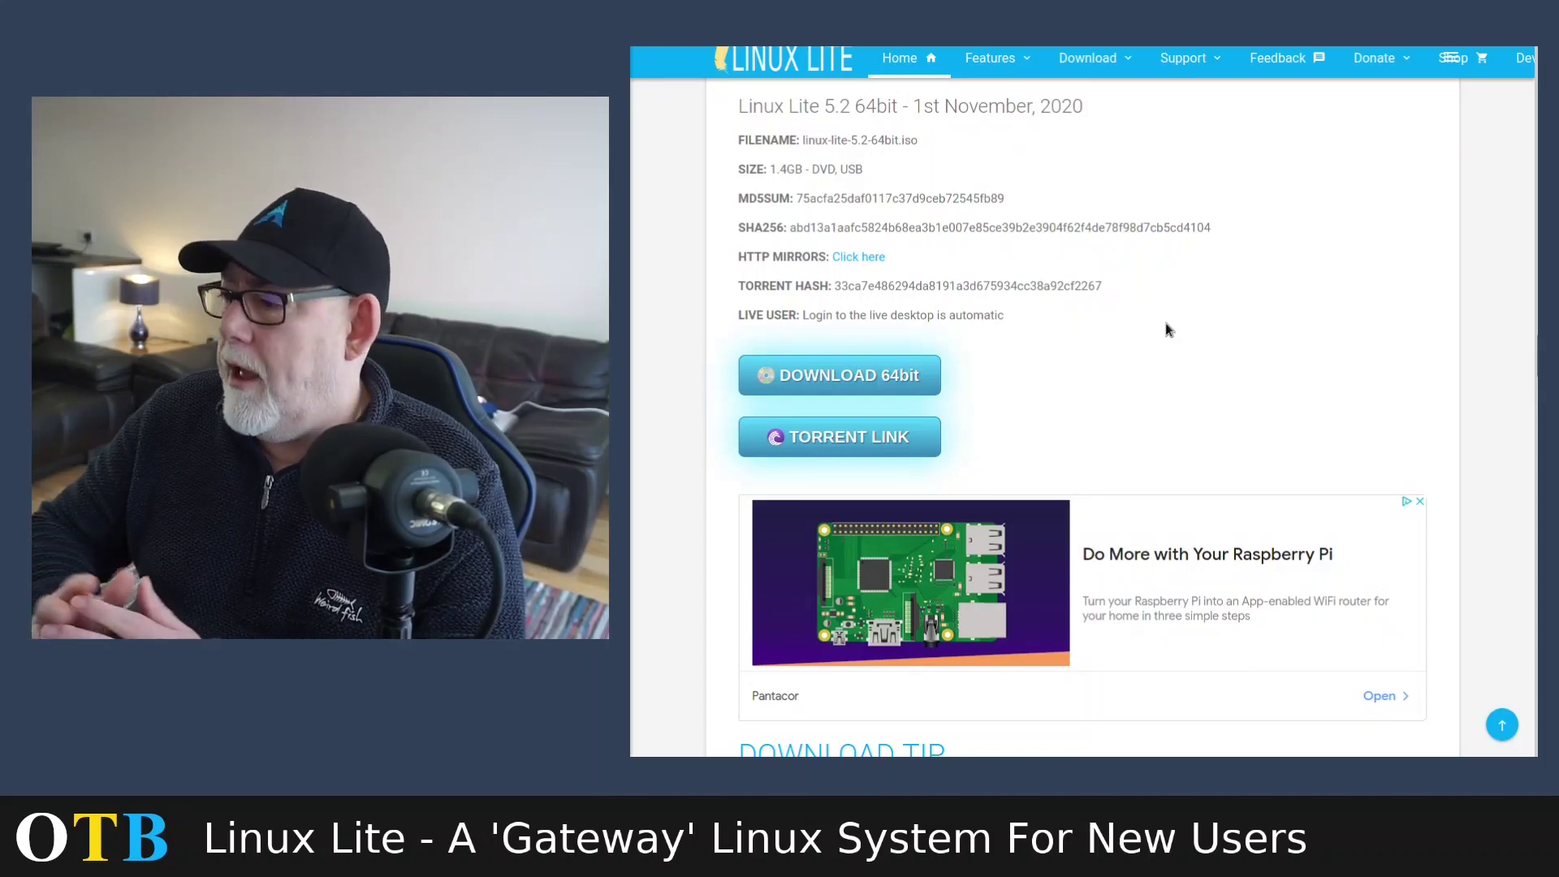
scroll(1137, 329, "down", 5)
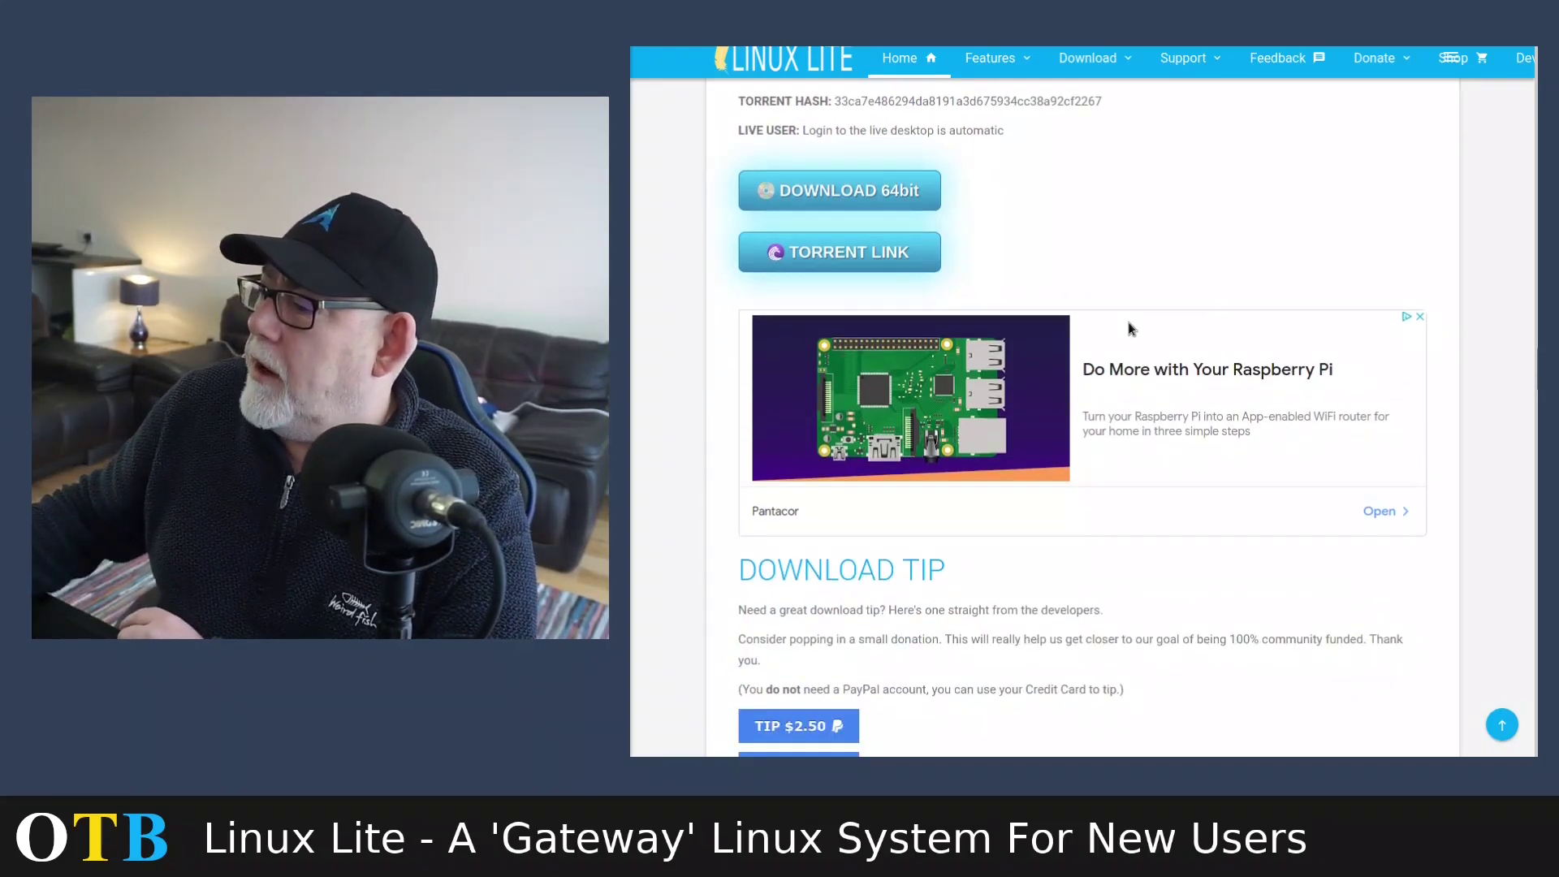
scroll(1118, 329, "down", 3)
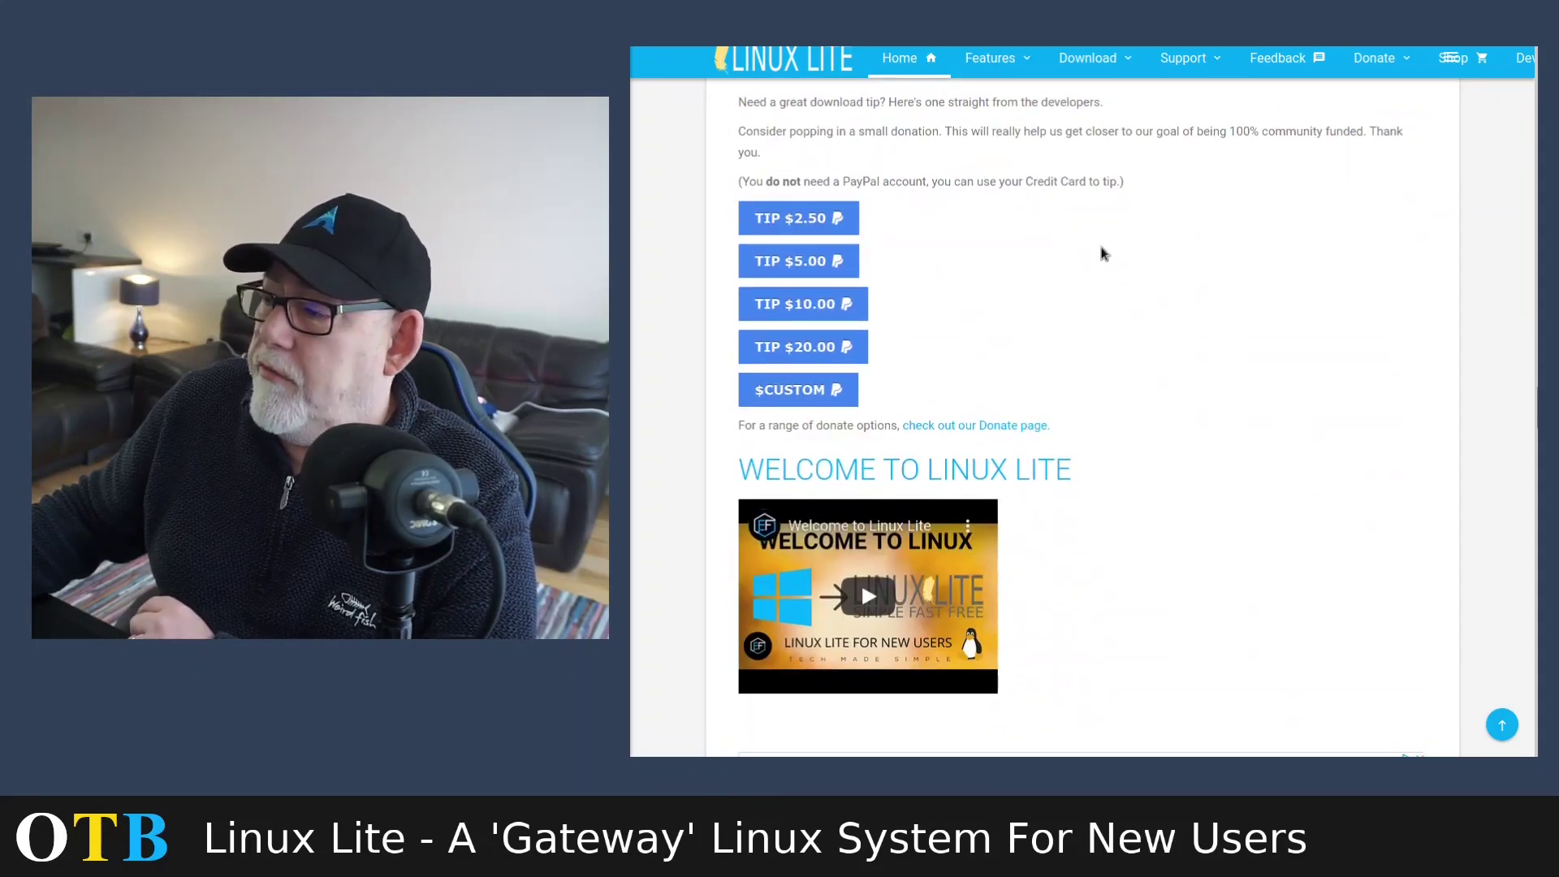
scroll(1103, 254, "down", 3)
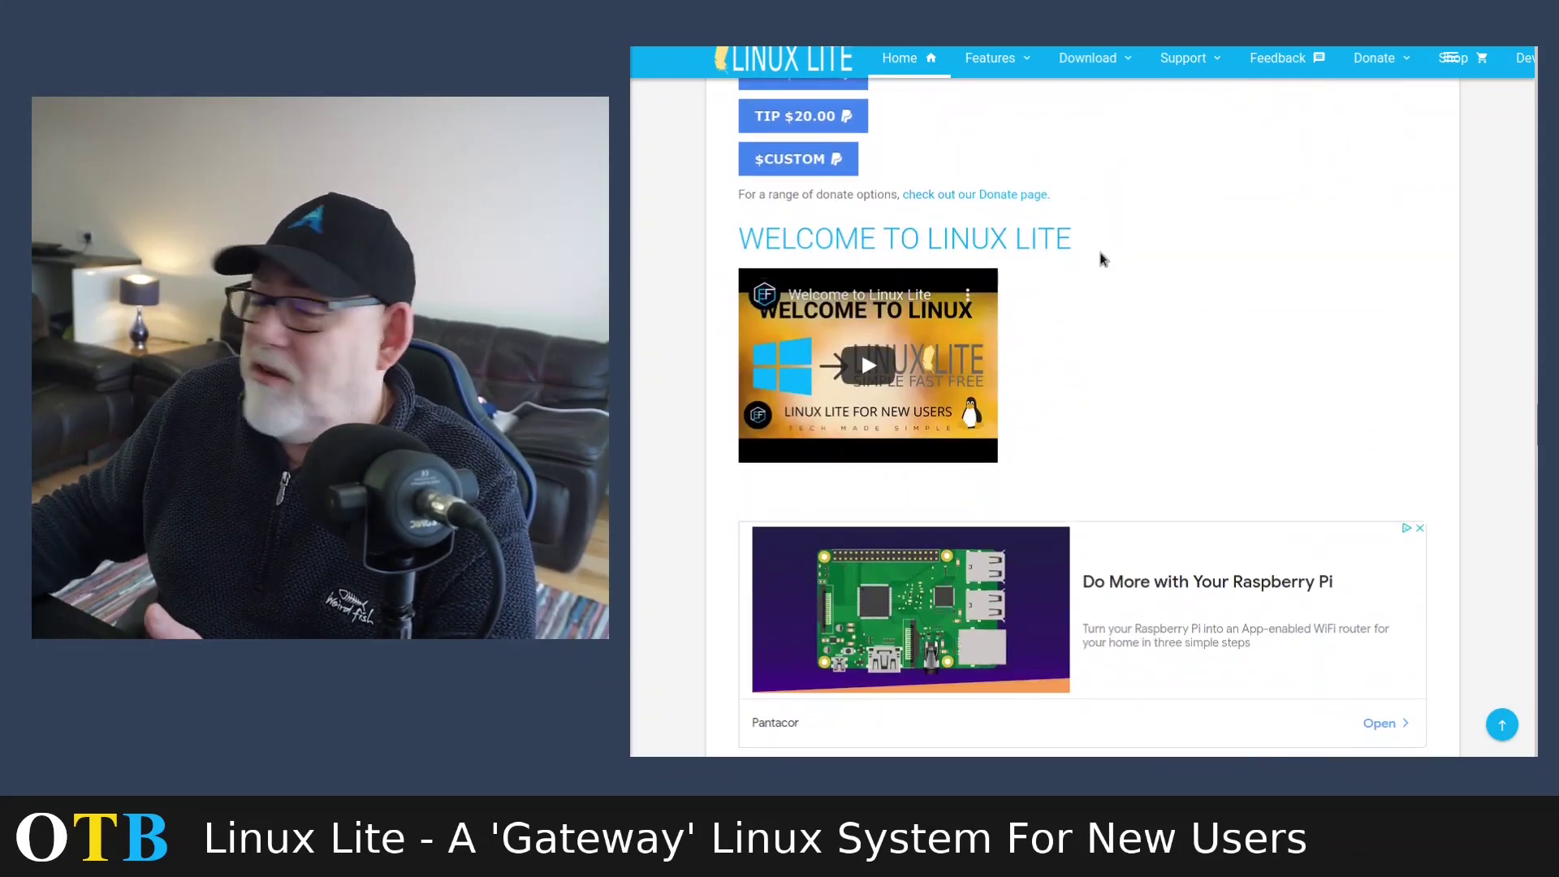
- Go back up the download page to the Release Announcement and examine it with the Common Software list
scroll(1103, 259, "up", 15)
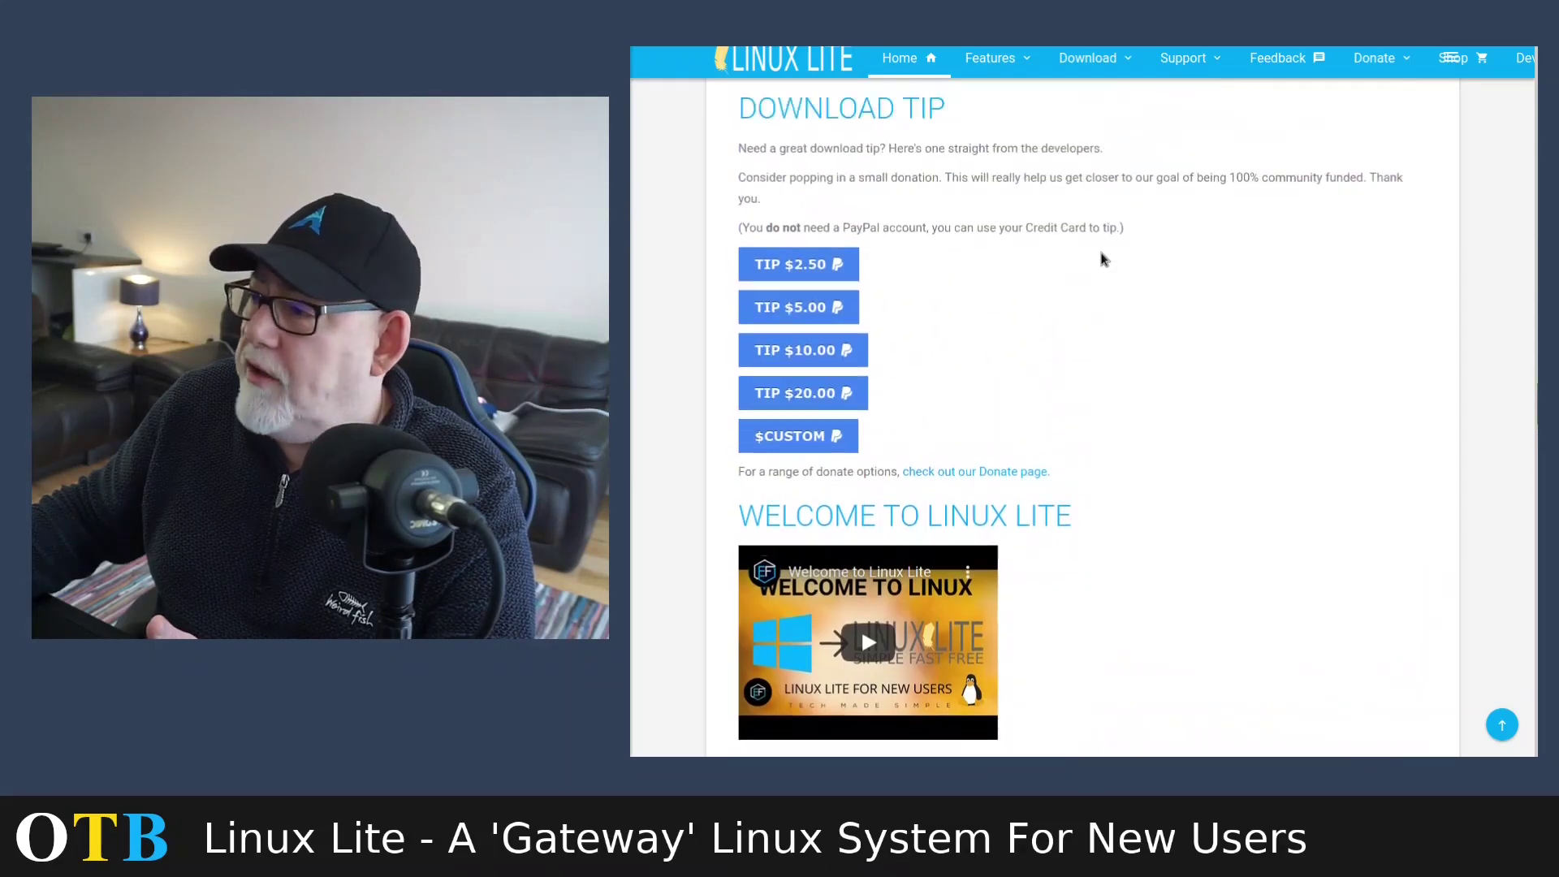
scroll(1105, 259, "up", 11)
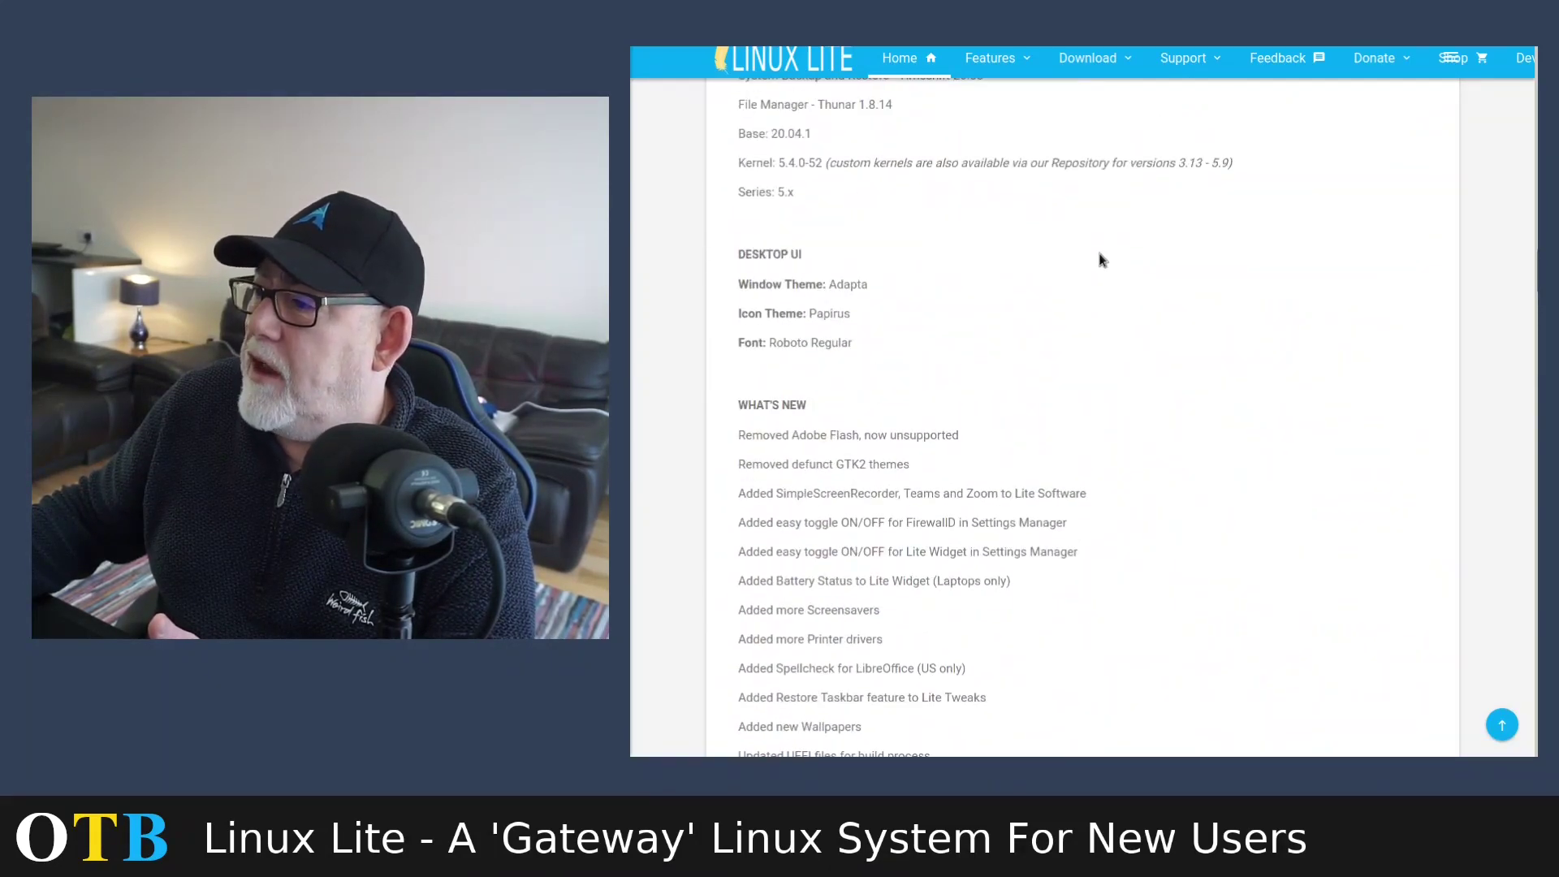
scroll(1101, 258, "up", 3)
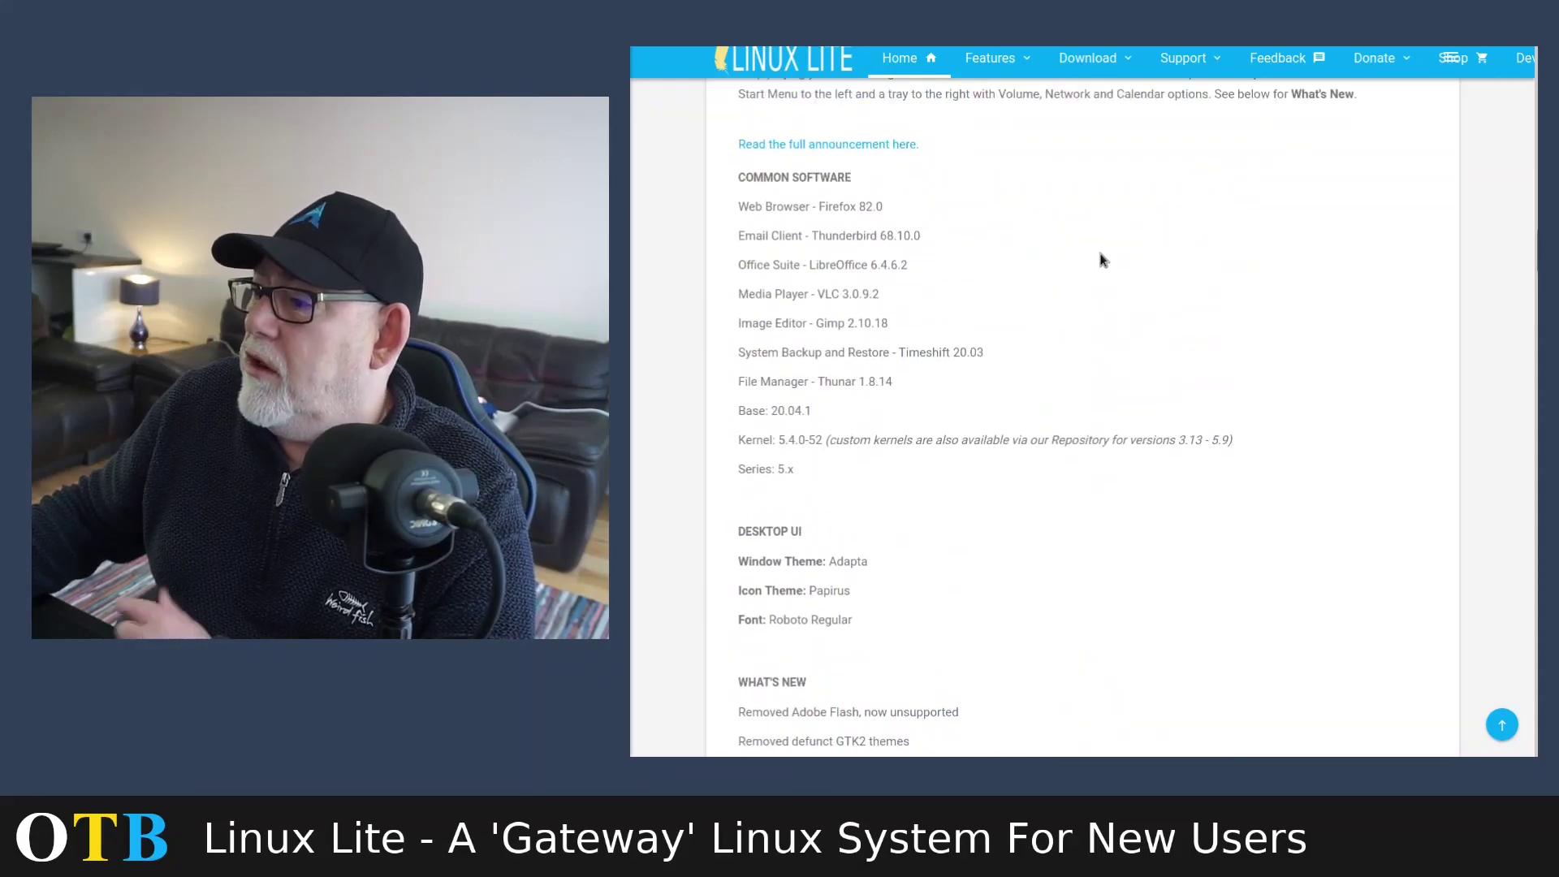
scroll(1103, 260, "up", 4)
scroll(1096, 254, "down", 1)
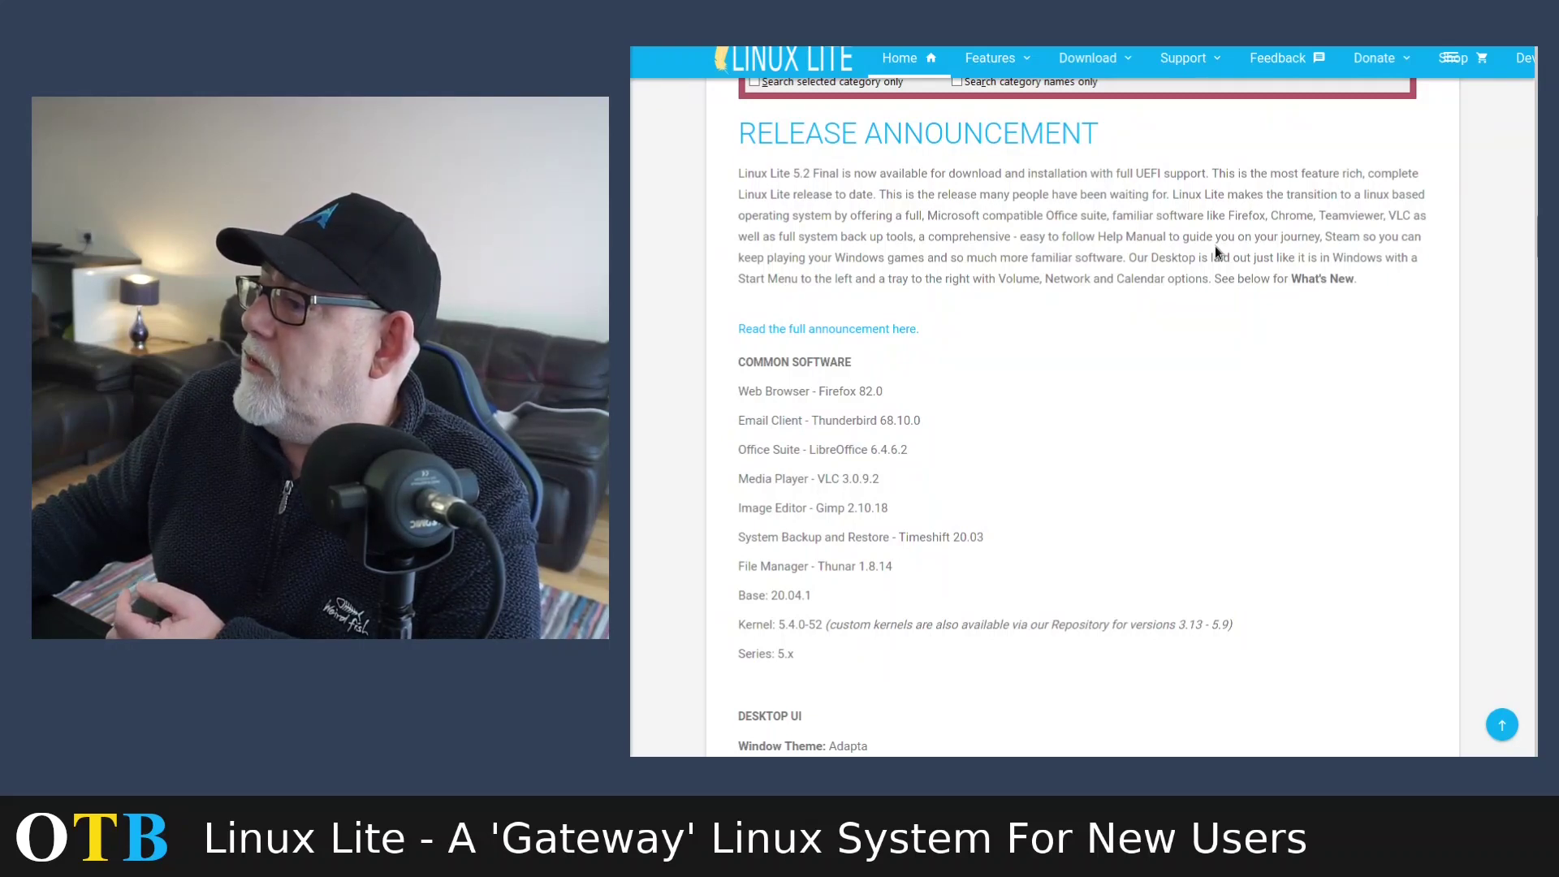
scroll(1216, 250, "down", 2)
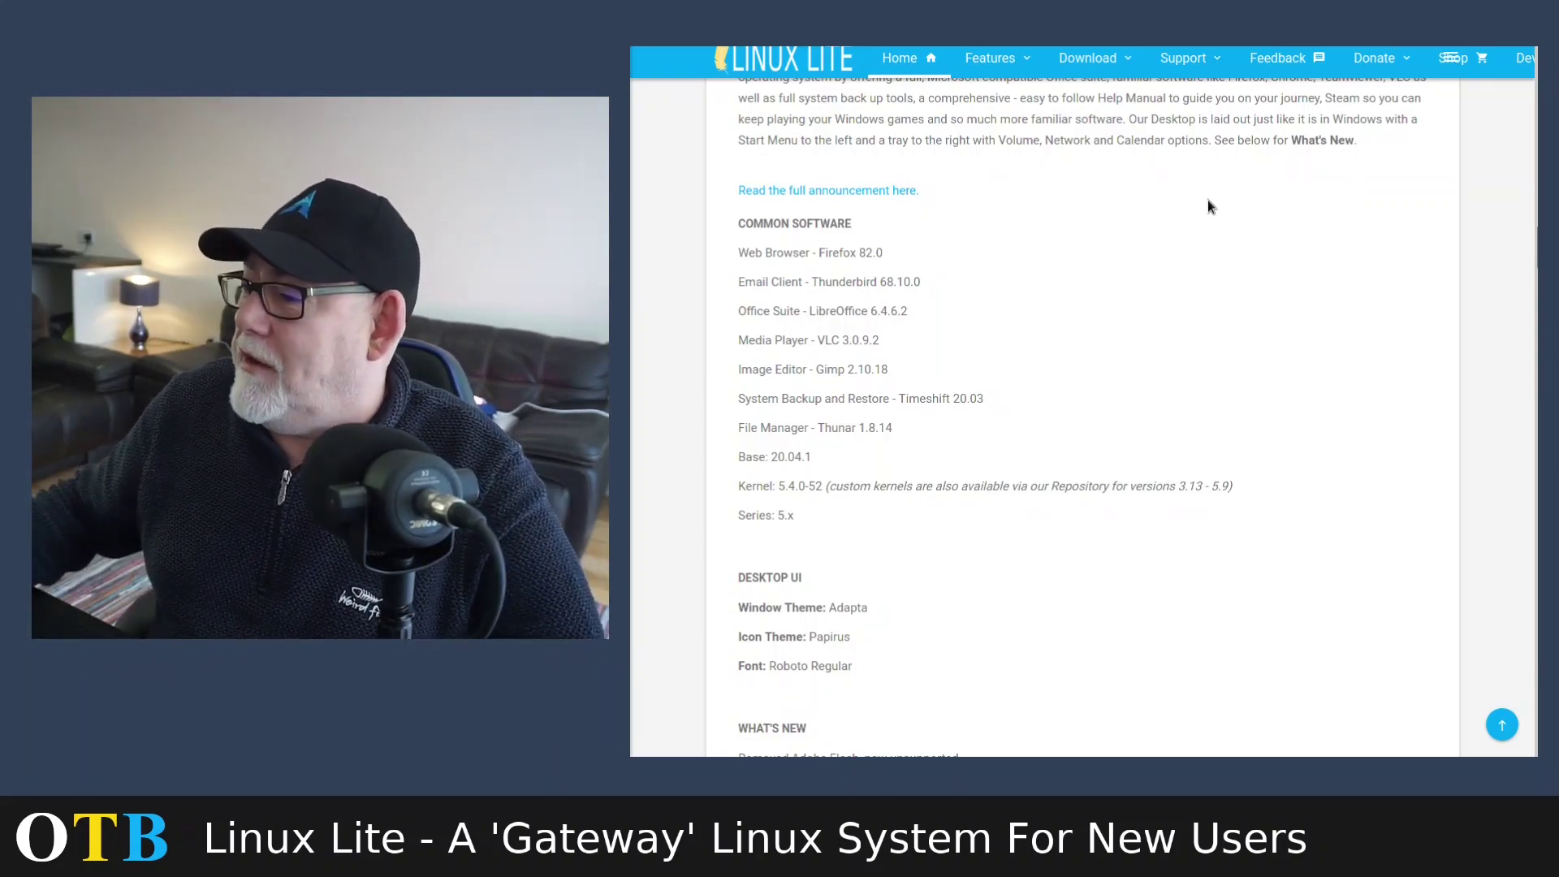
scroll(1208, 211, "down", 1)
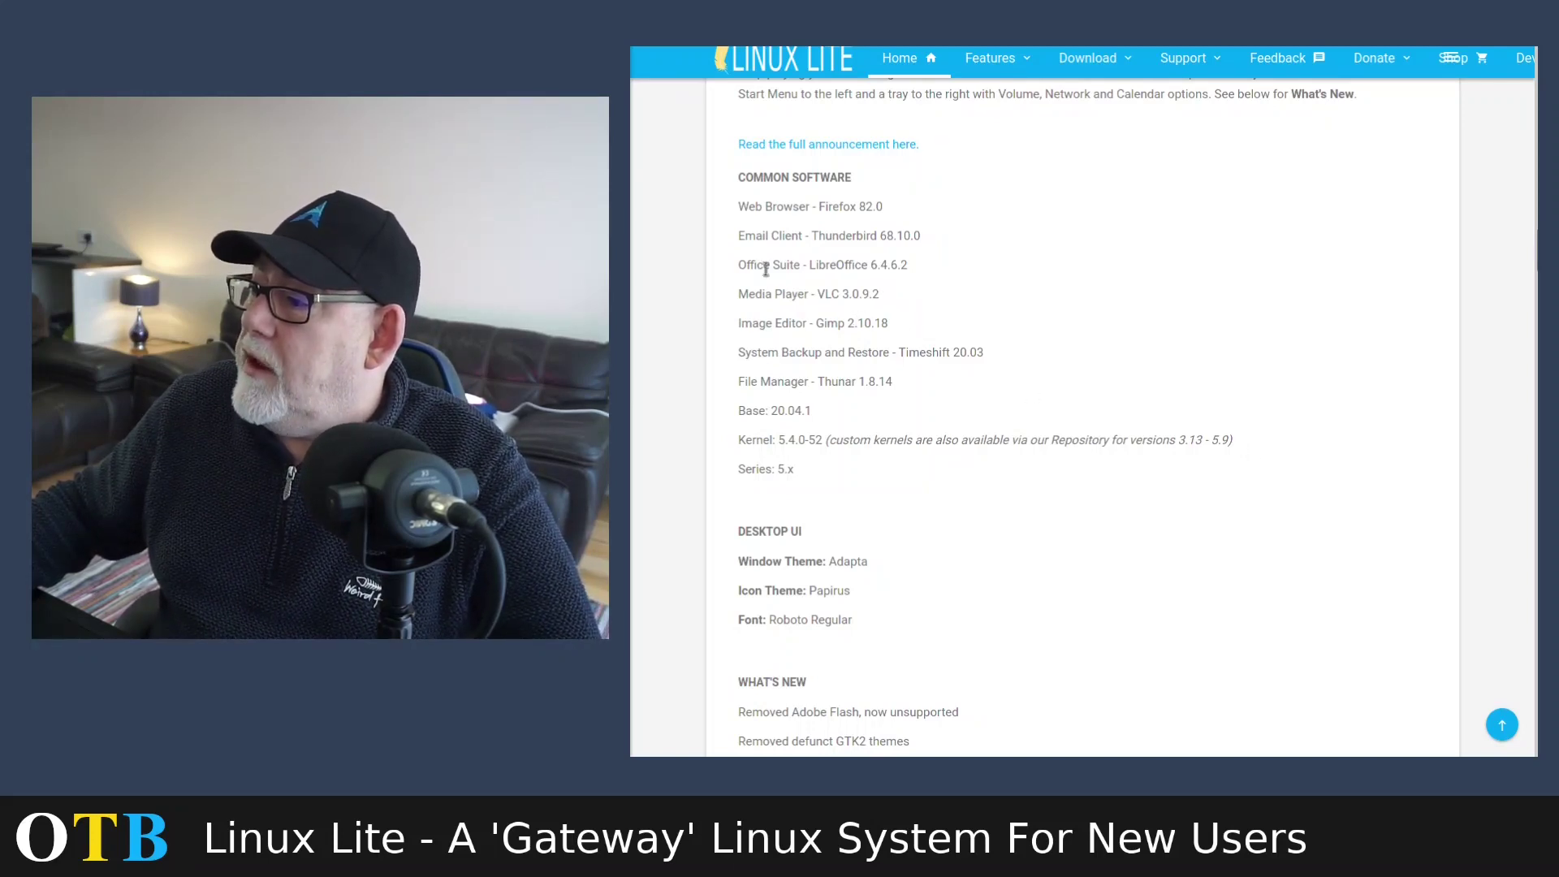
- Examine the Desktop UI details and the What's New list in the release announcement
scroll(1176, 290, "down", 5)
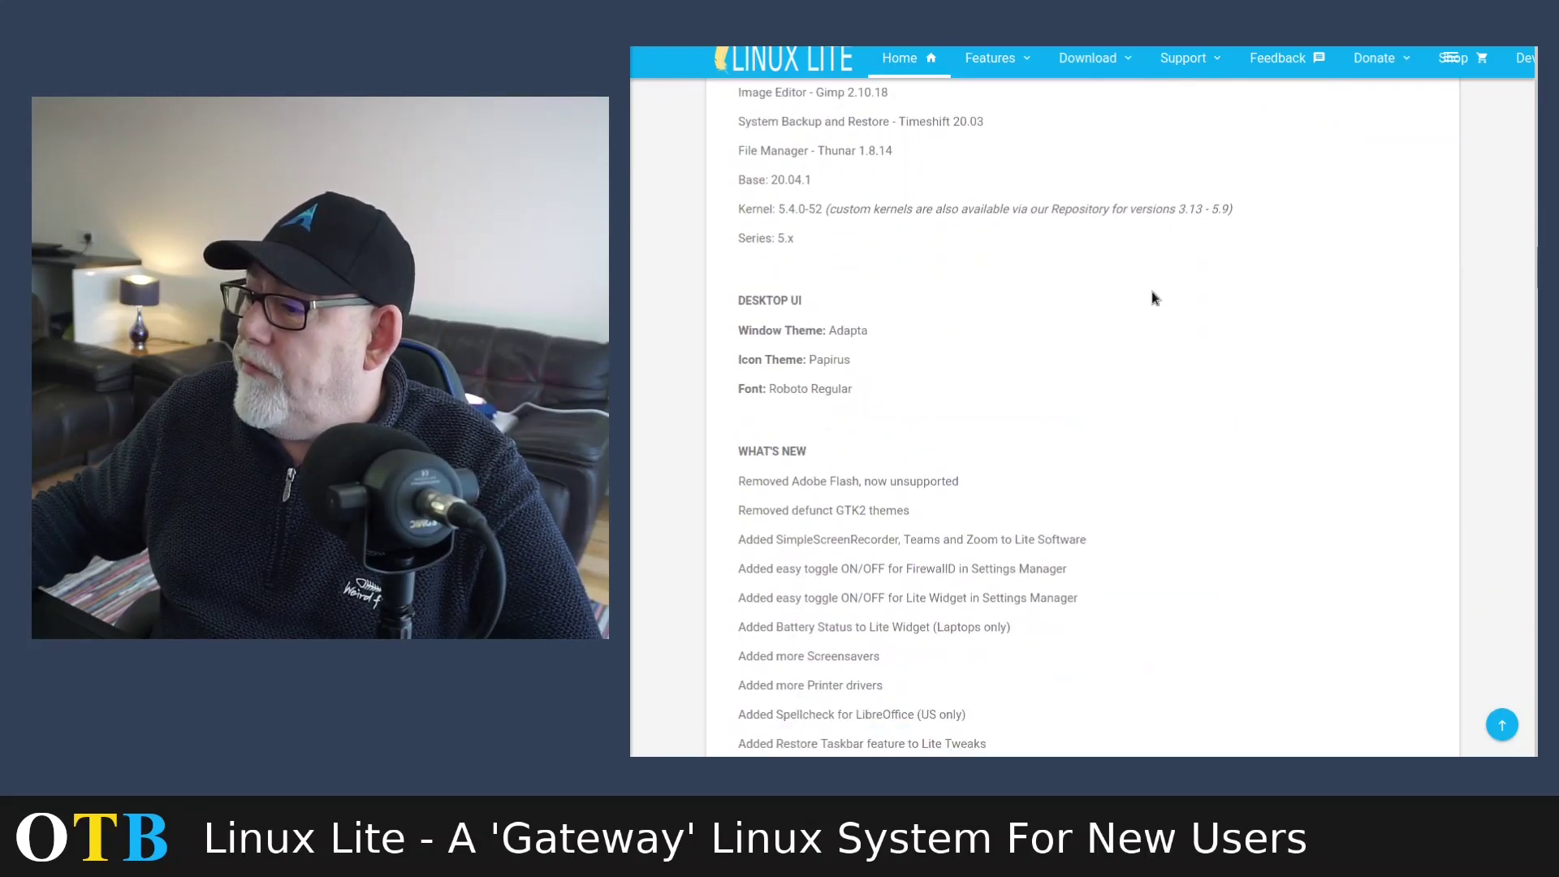
scroll(1149, 293, "down", 1)
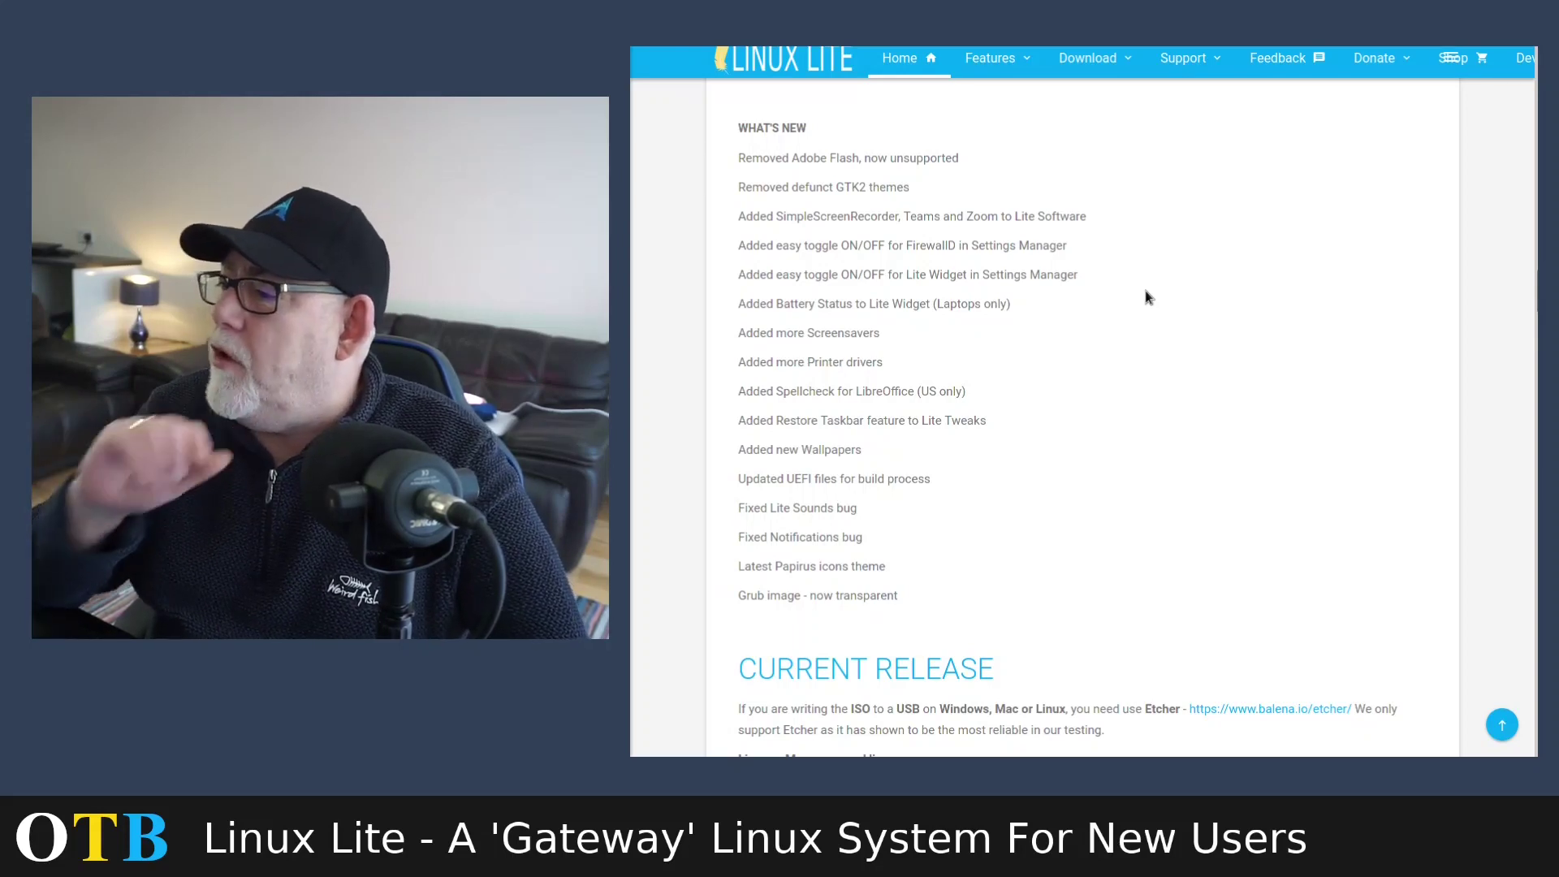
scroll(1029, 336, "down", 1)
scroll(999, 356, "down", 1)
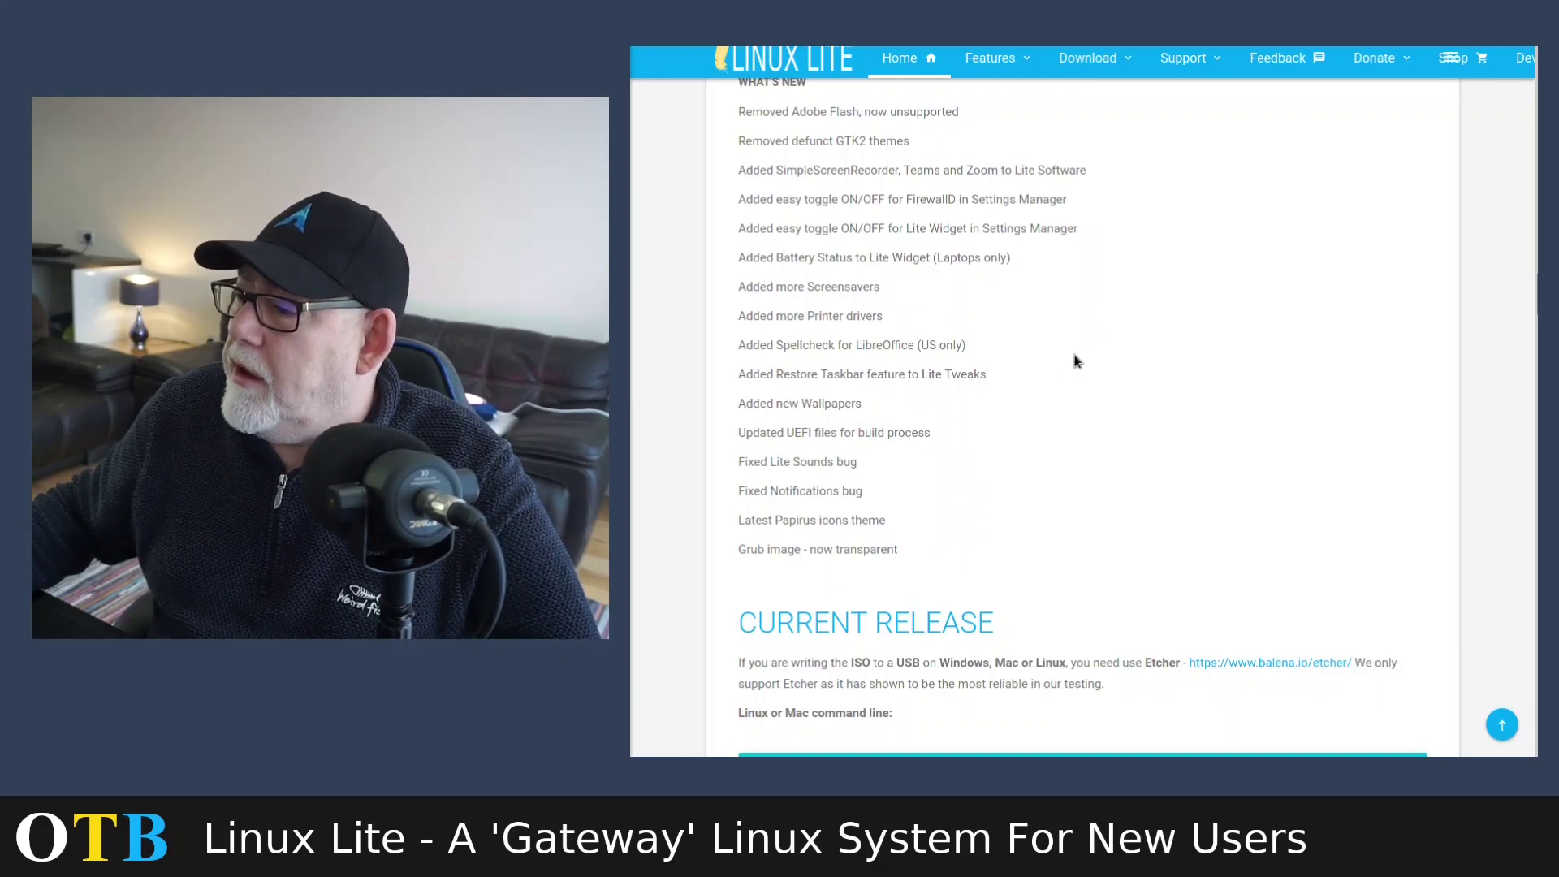
scroll(1077, 361, "down", 3)
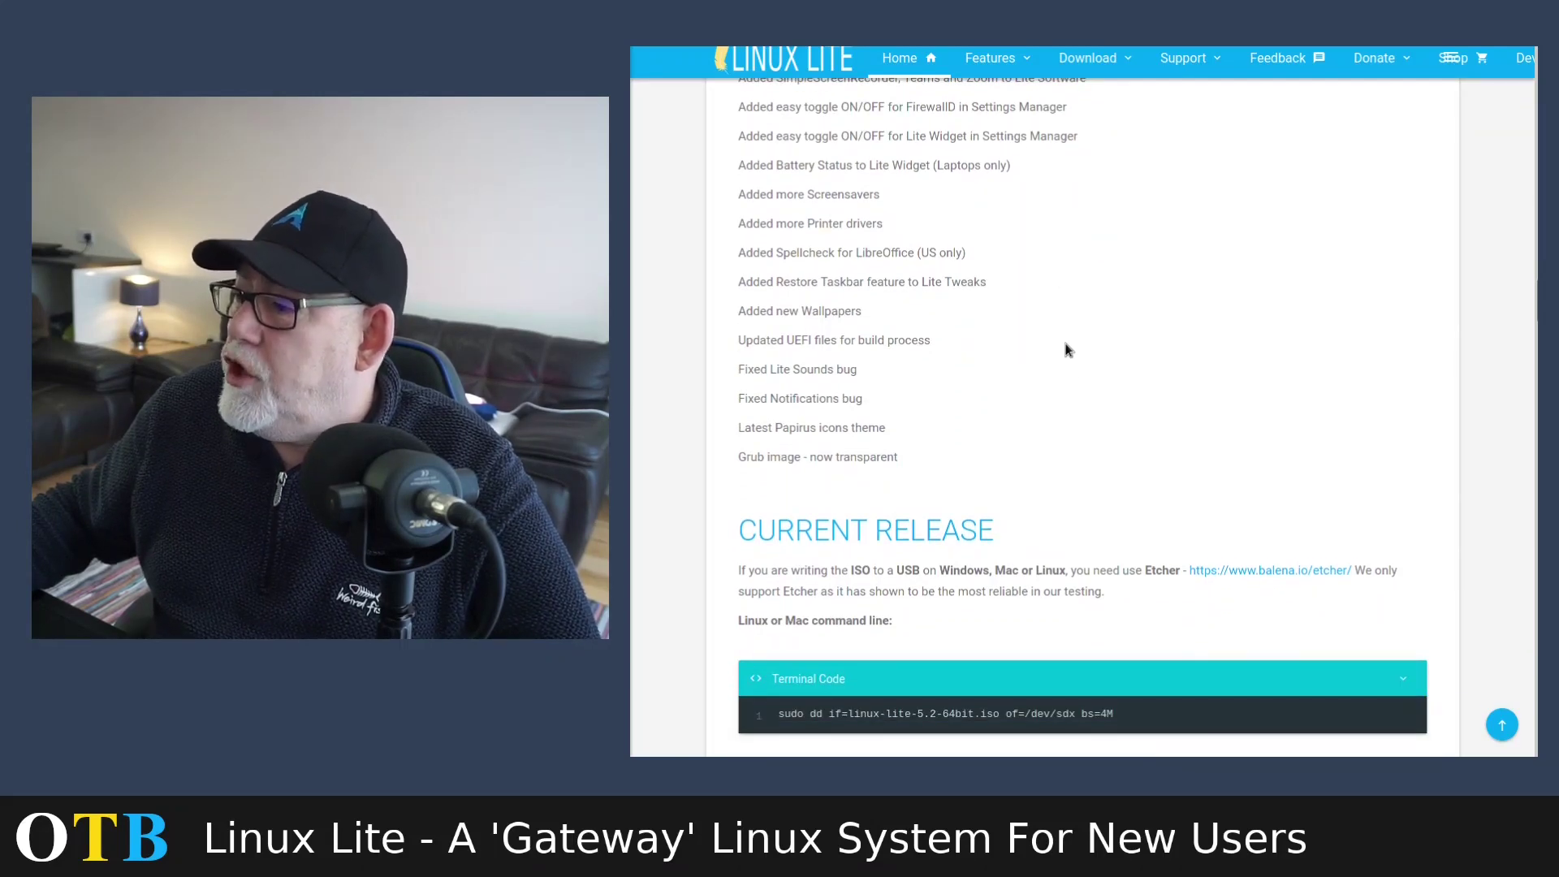
- Examine the end of the What's New list and the Current Release instructions, and go back up the download page
scroll(1067, 349, "down", 6)
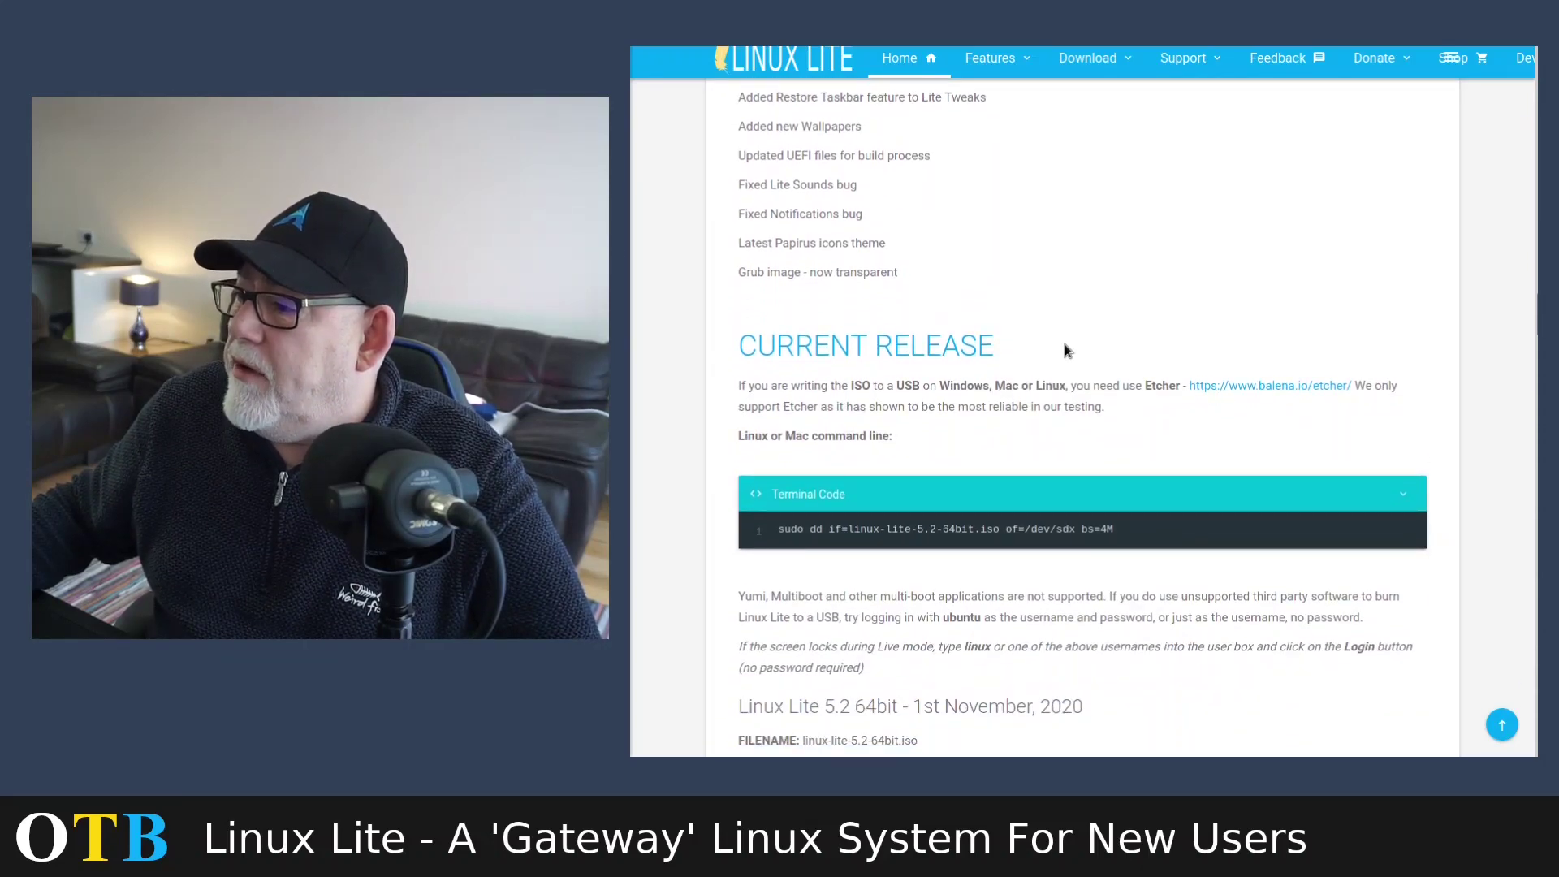
scroll(1066, 349, "up", 20)
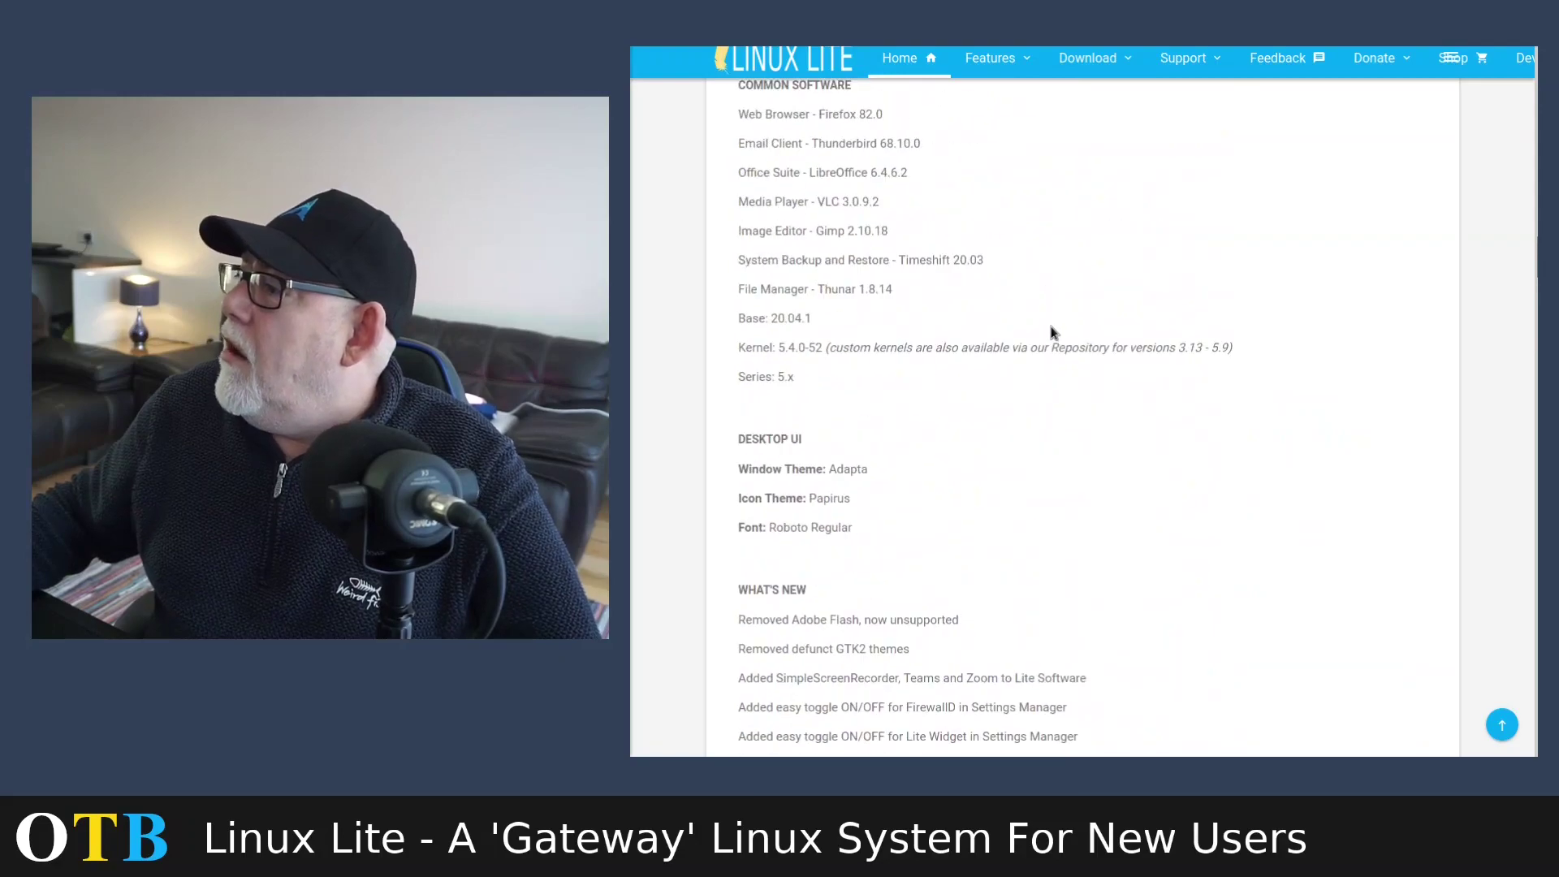
scroll(1052, 331, "up", 20)
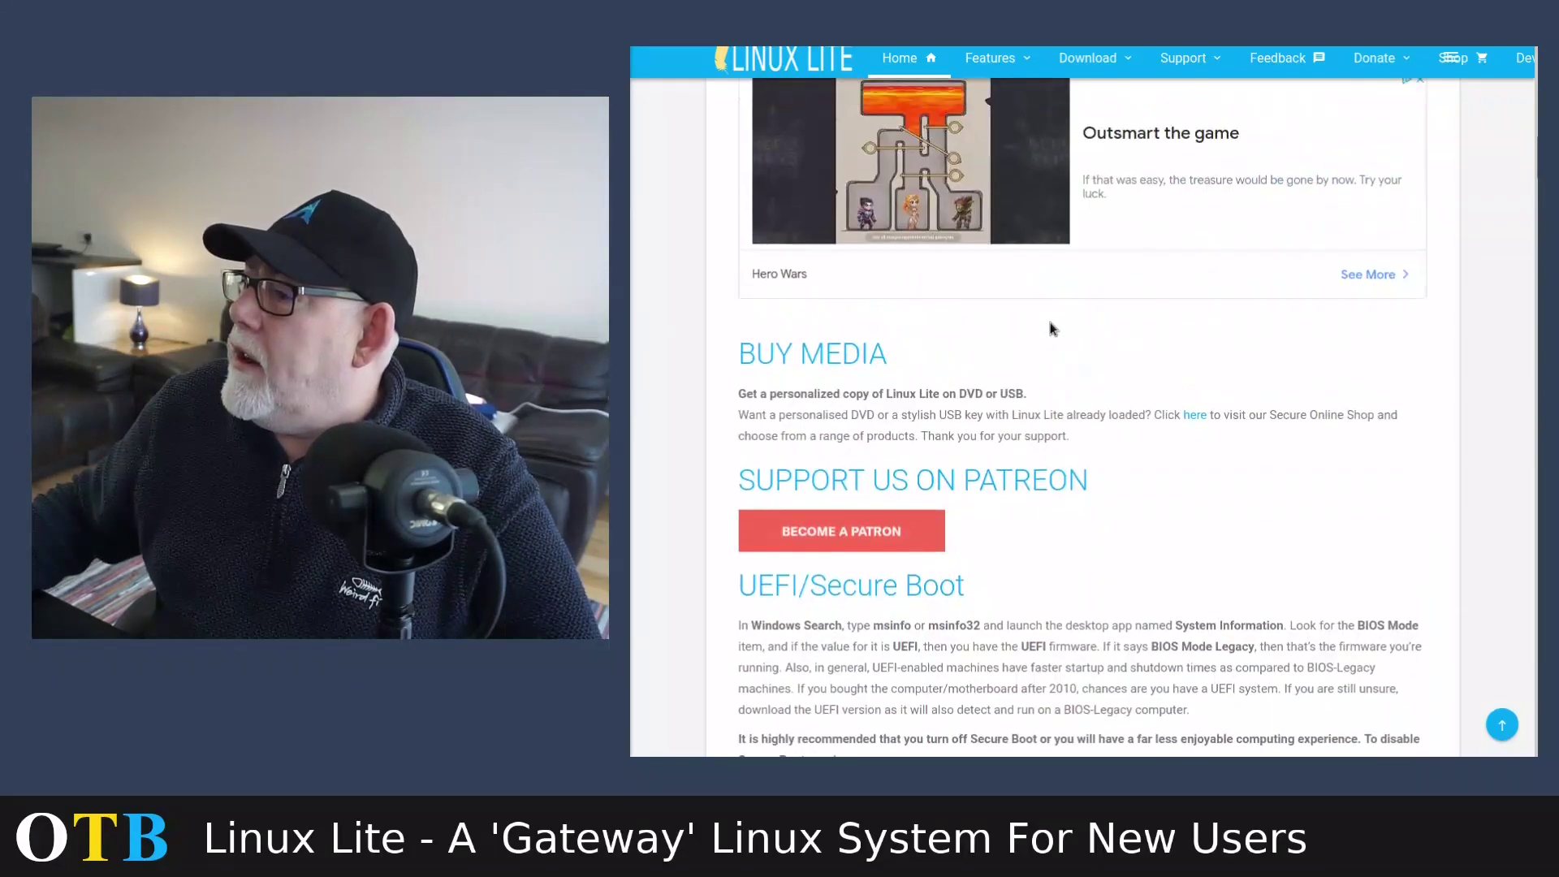
scroll(1048, 328, "up", 20)
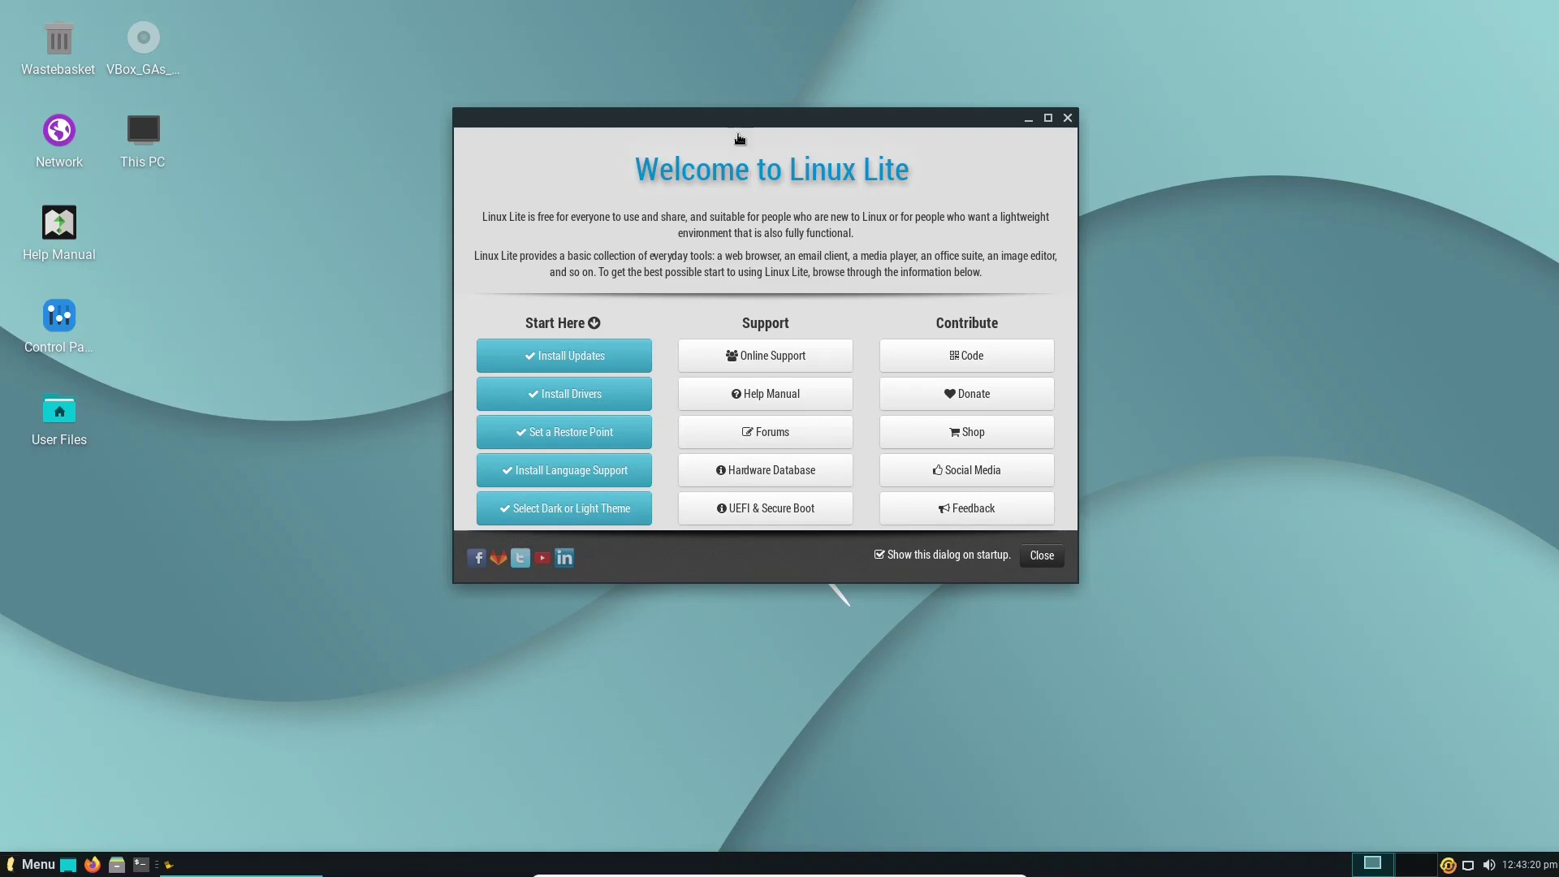
- Open a terminal beside the Welcome window, check system resource usage with htop, and close the terminal
mouse_move(714, 120)
left_mouse_down()
mouse_move(1512, 366)
mouse_move(714, 102)
left_mouse_up()
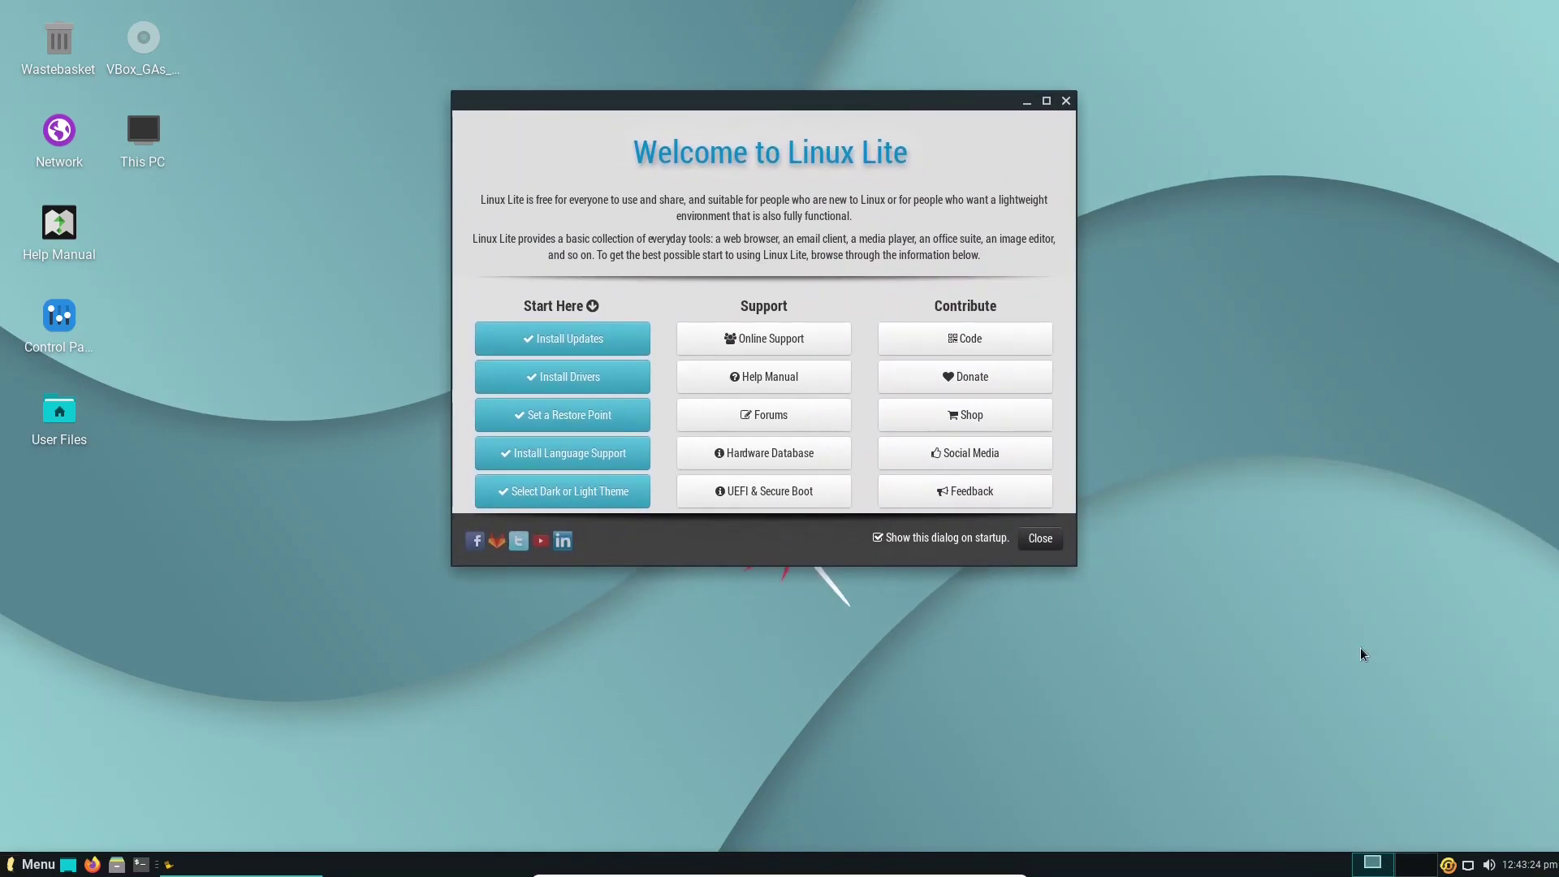
left_click(143, 864)
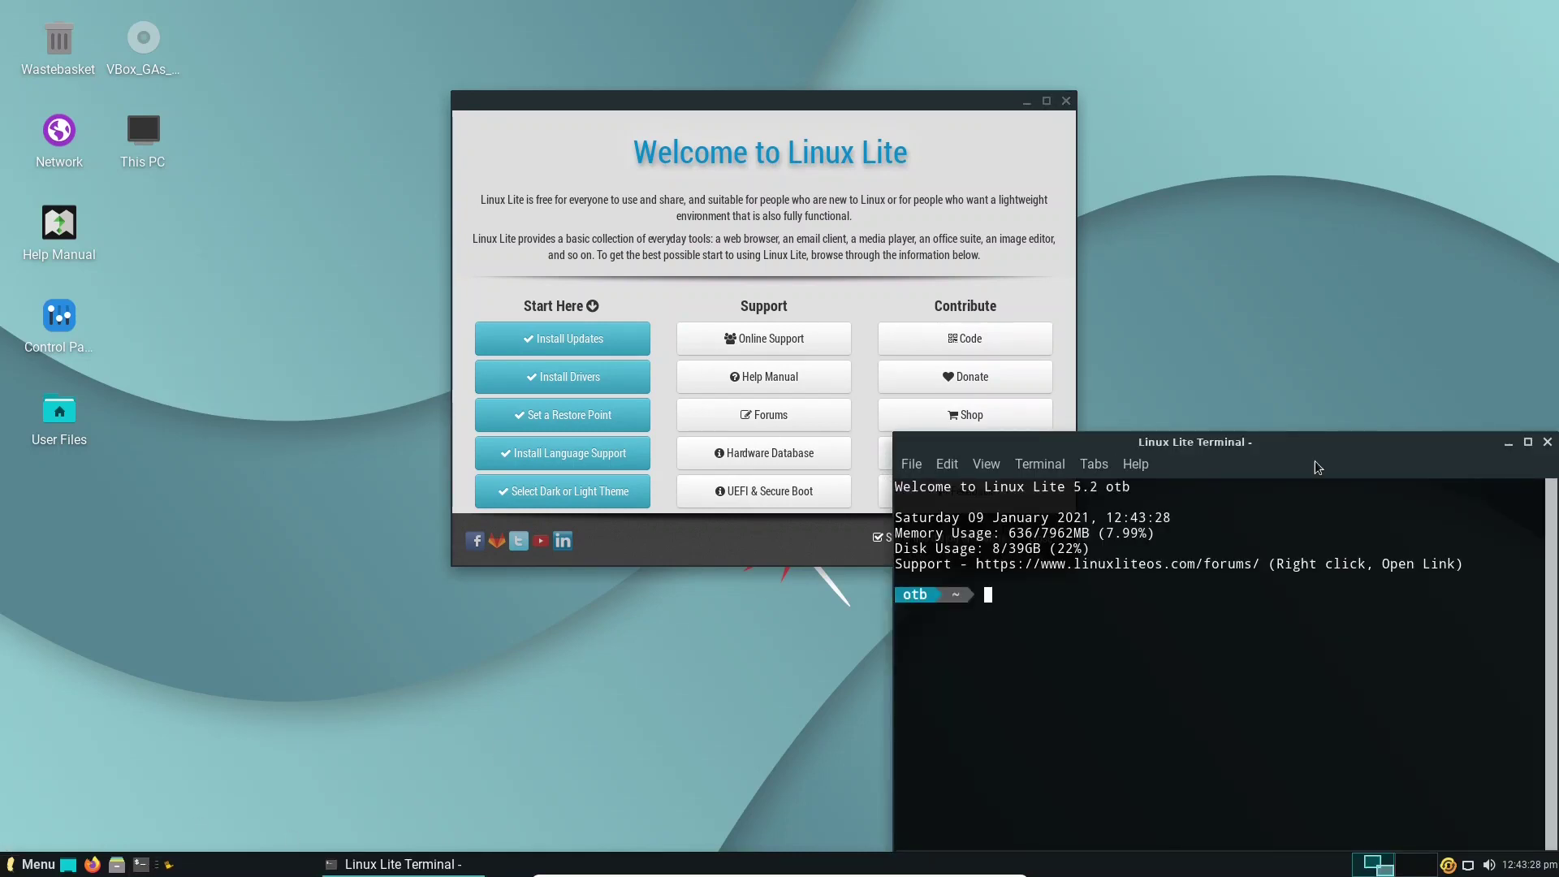
left_click_drag(1259, 442, 707, 230)
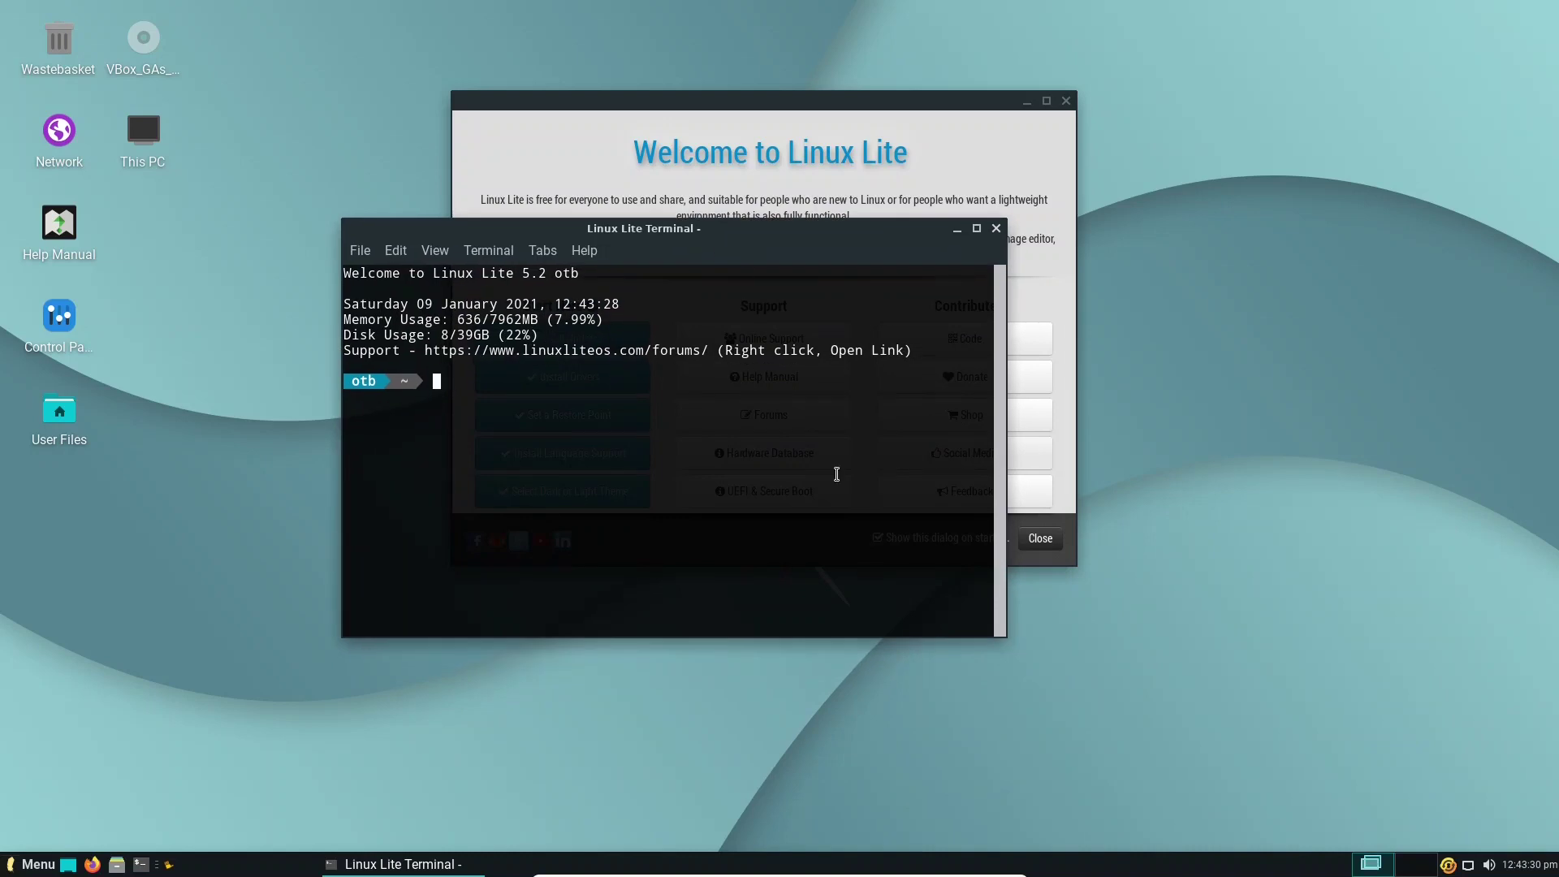
type("htop")
key("Return")
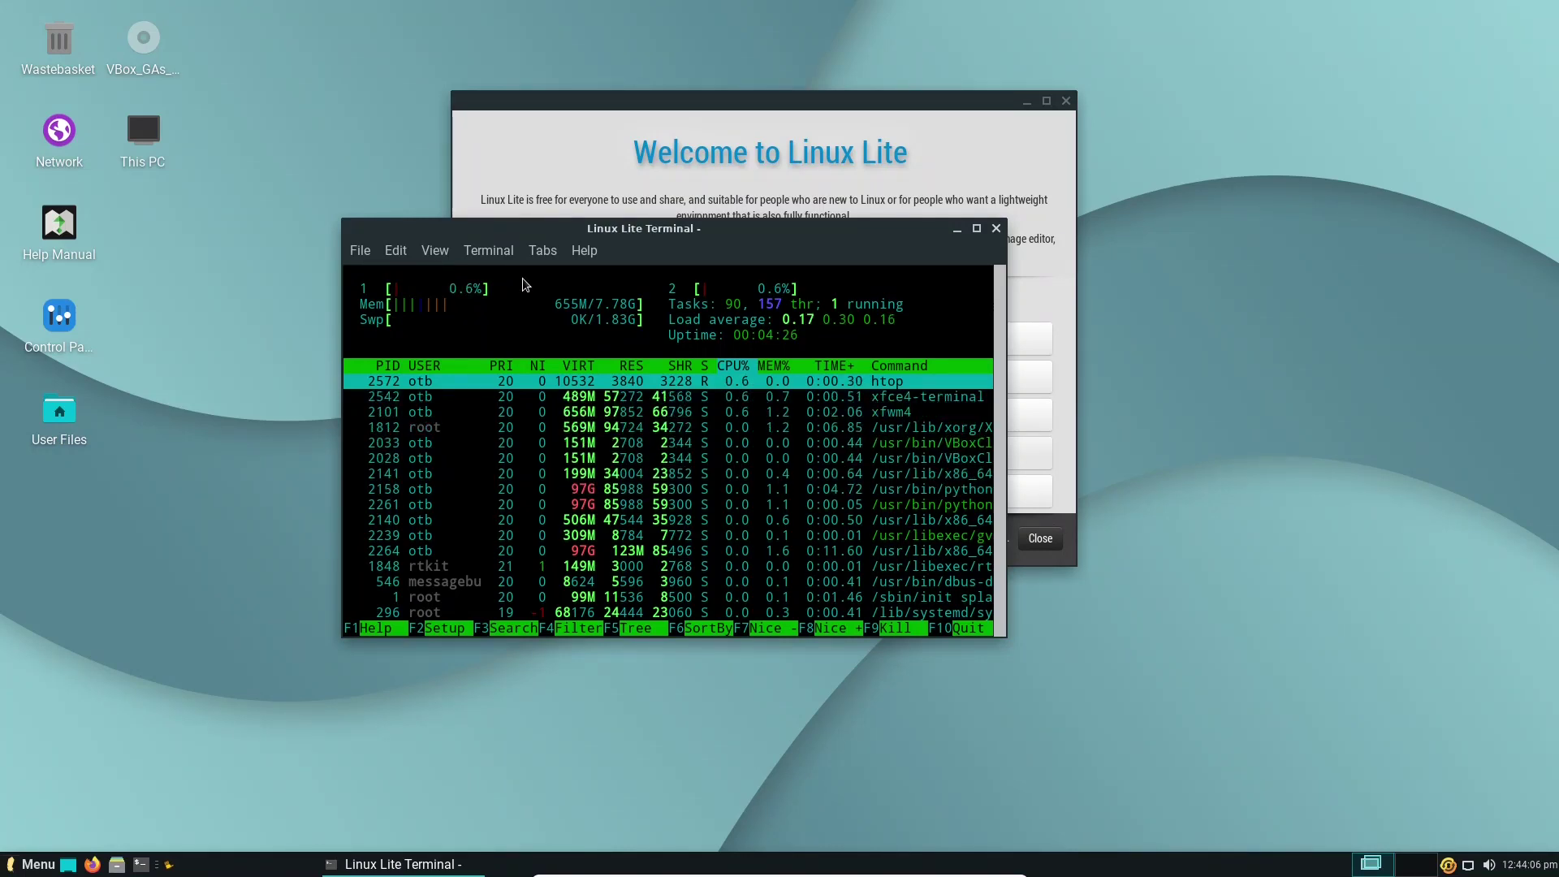
key("q")
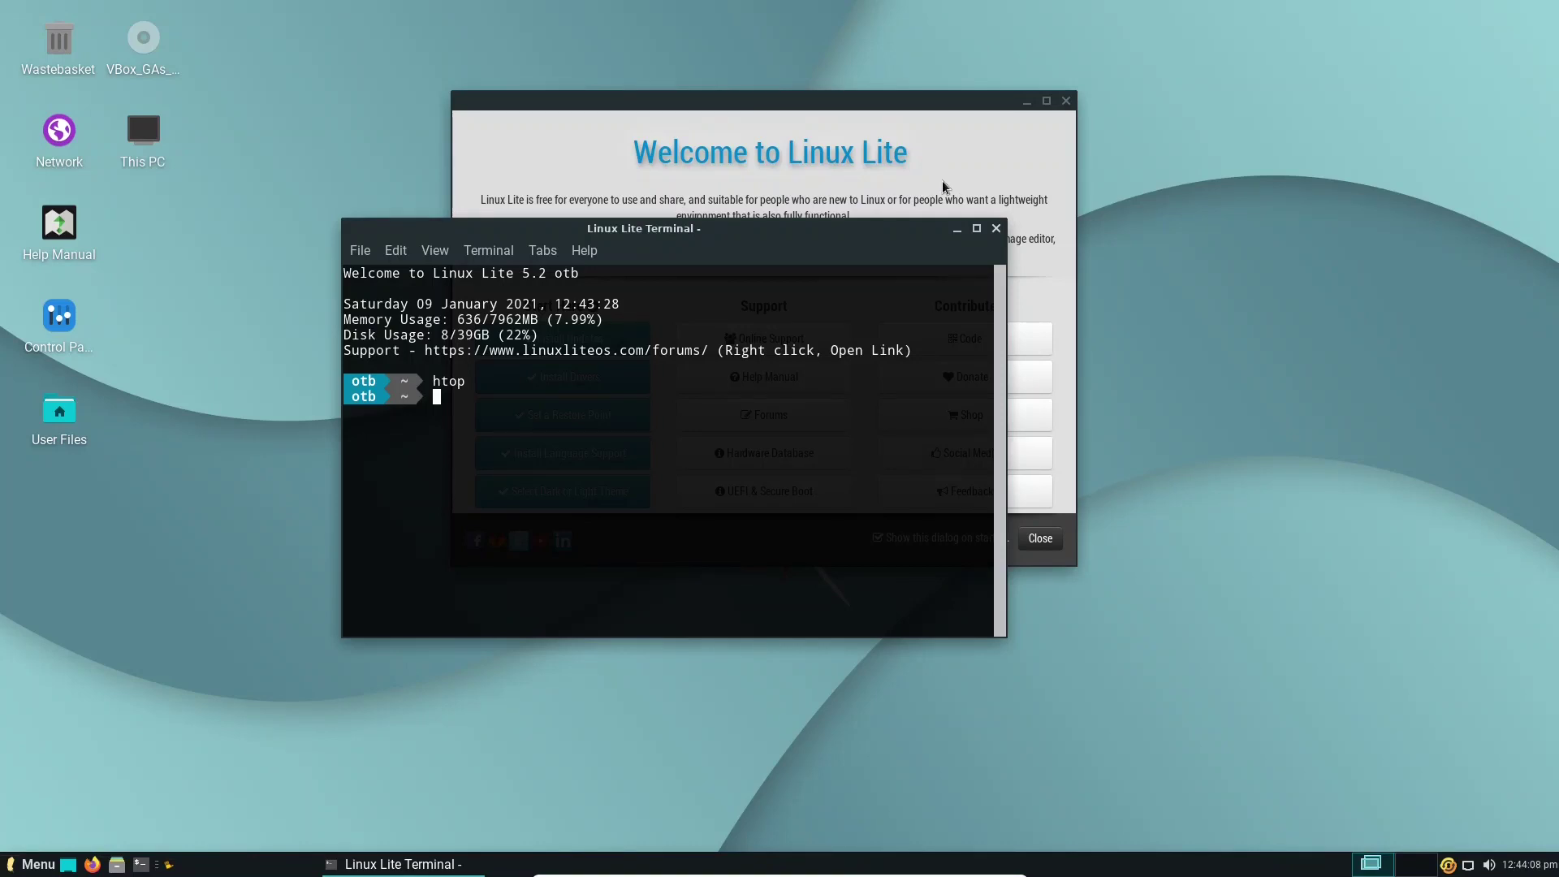
left_click(997, 228)
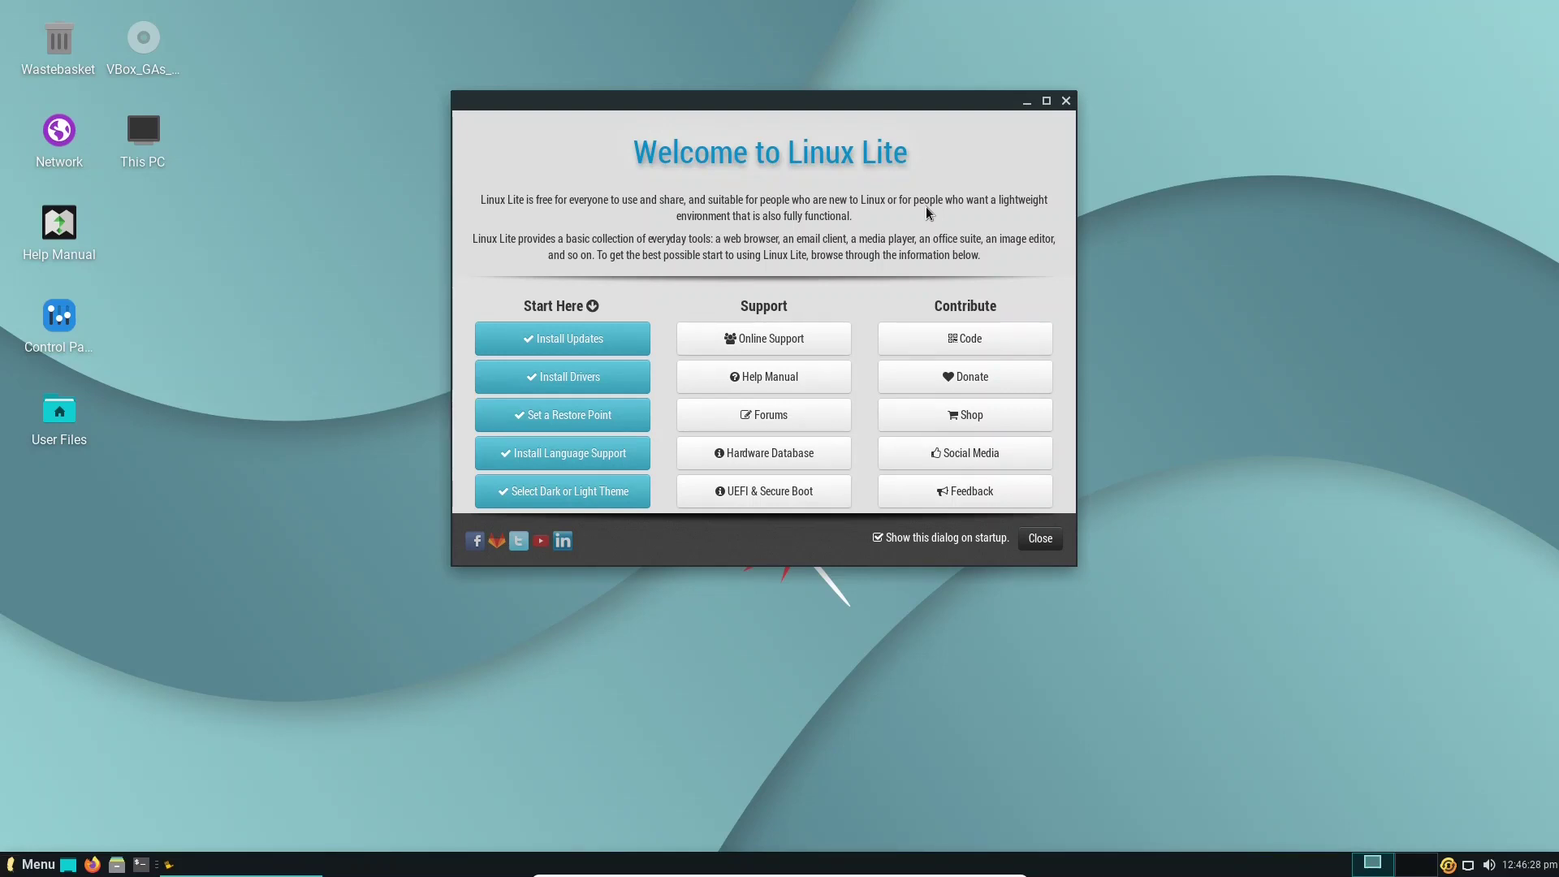
- Launch Timeshift from the Set a Restore Point section of the Welcome window, authenticating with the account password
left_click_drag(759, 100, 717, 132)
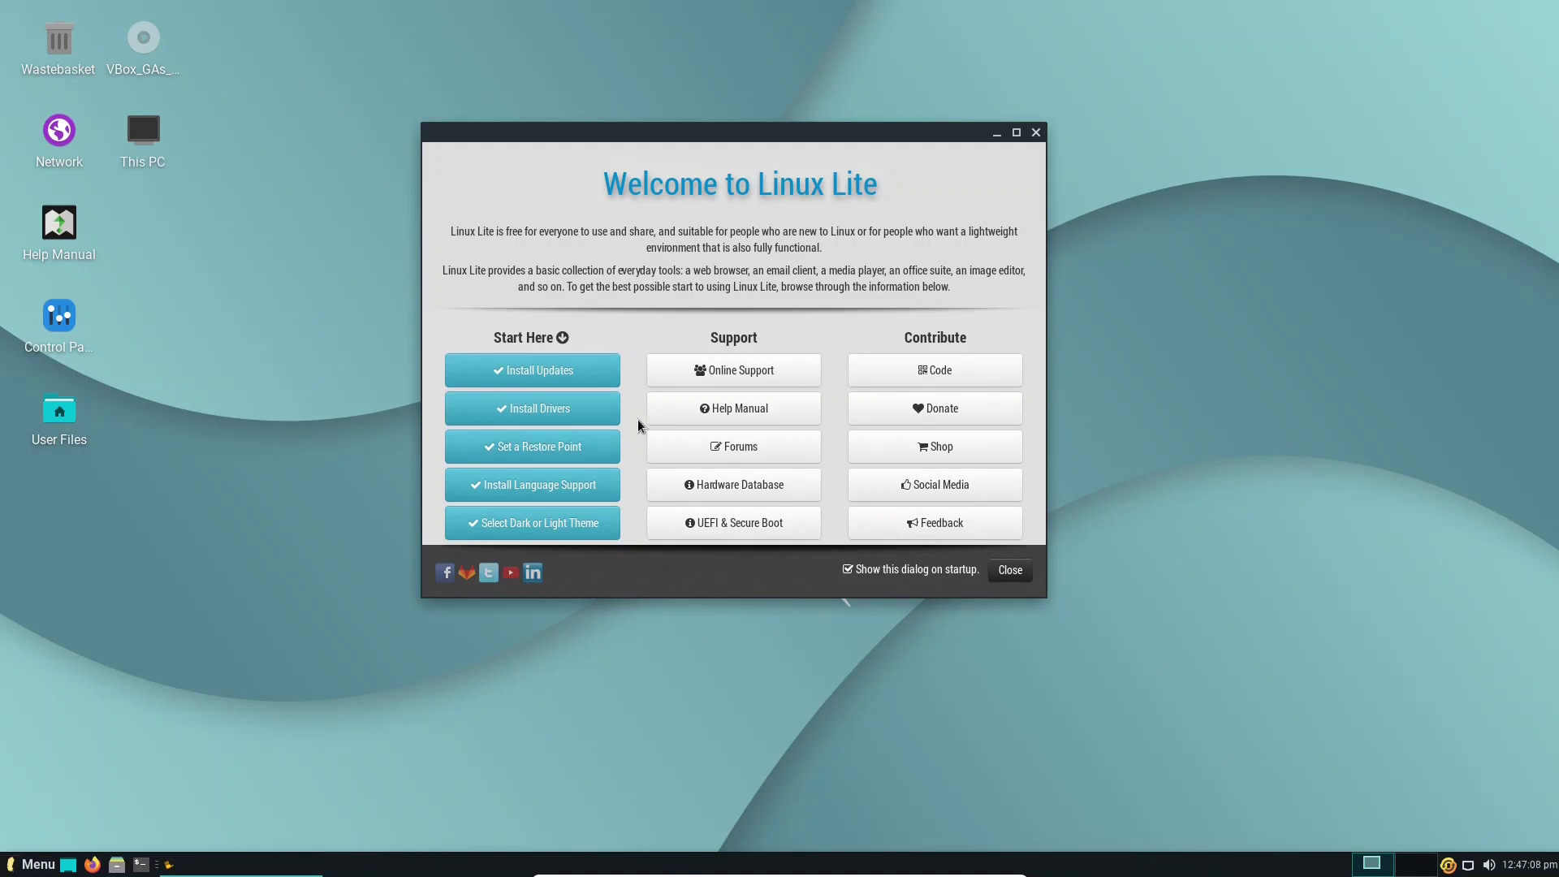
left_click(553, 439)
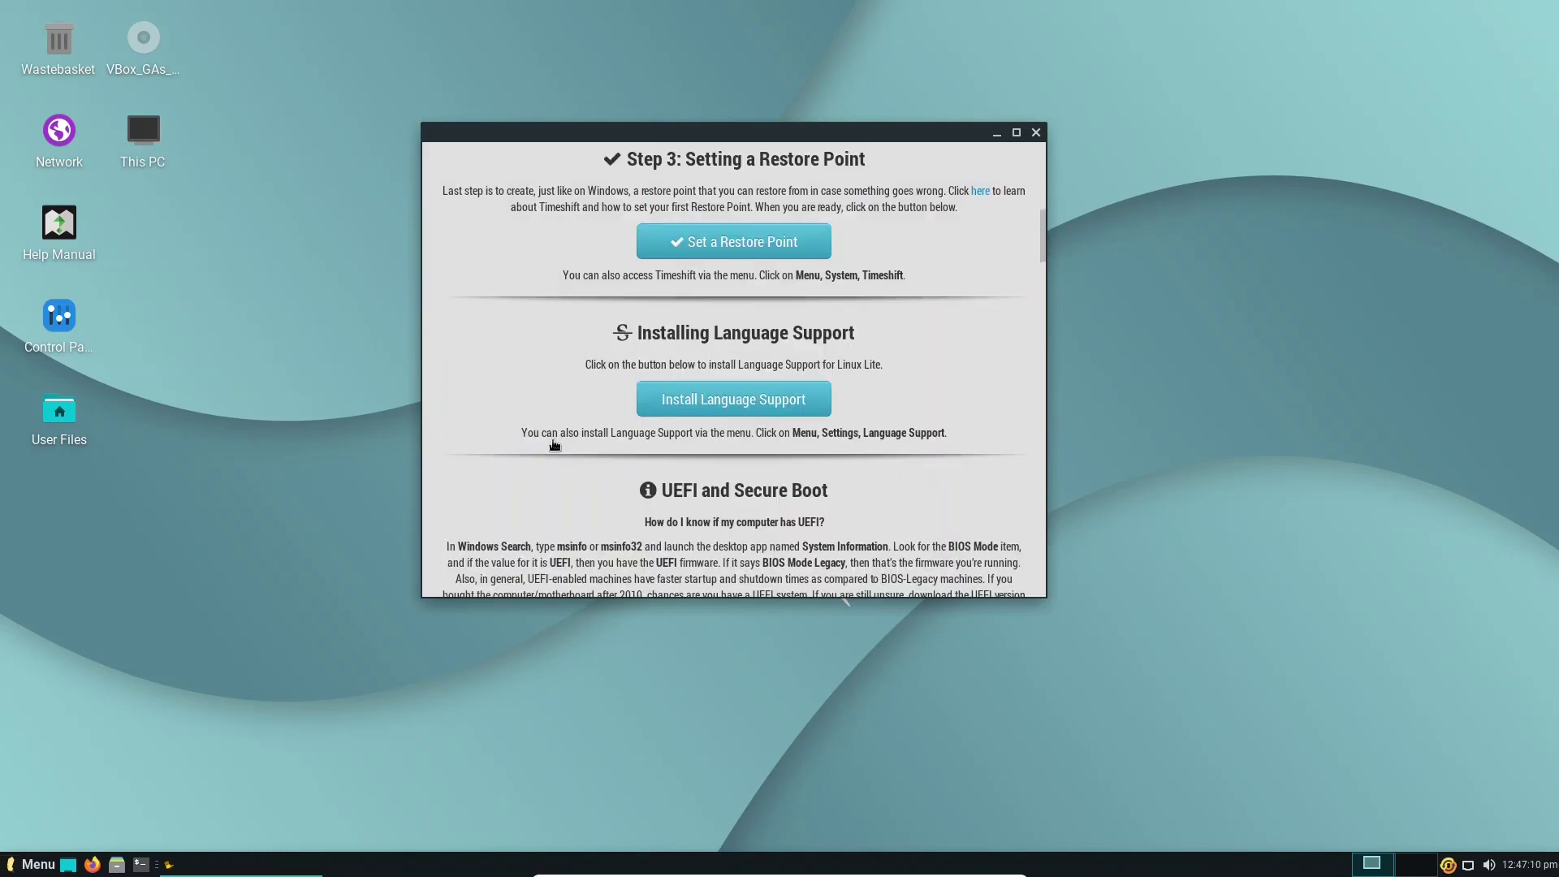
left_click(735, 254)
type("•••••••")
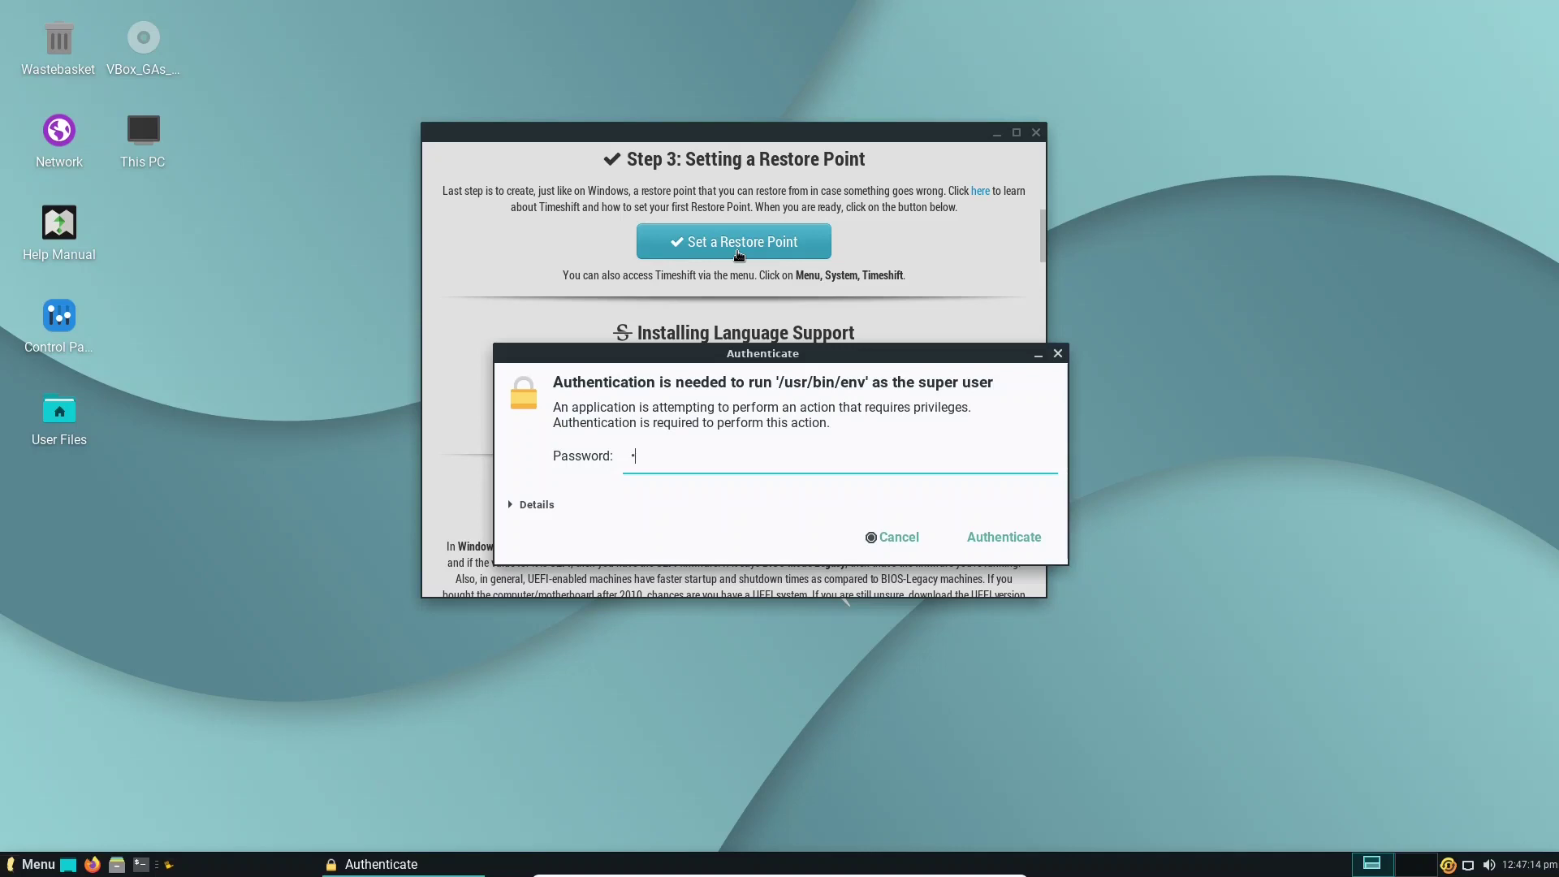
key("Return")
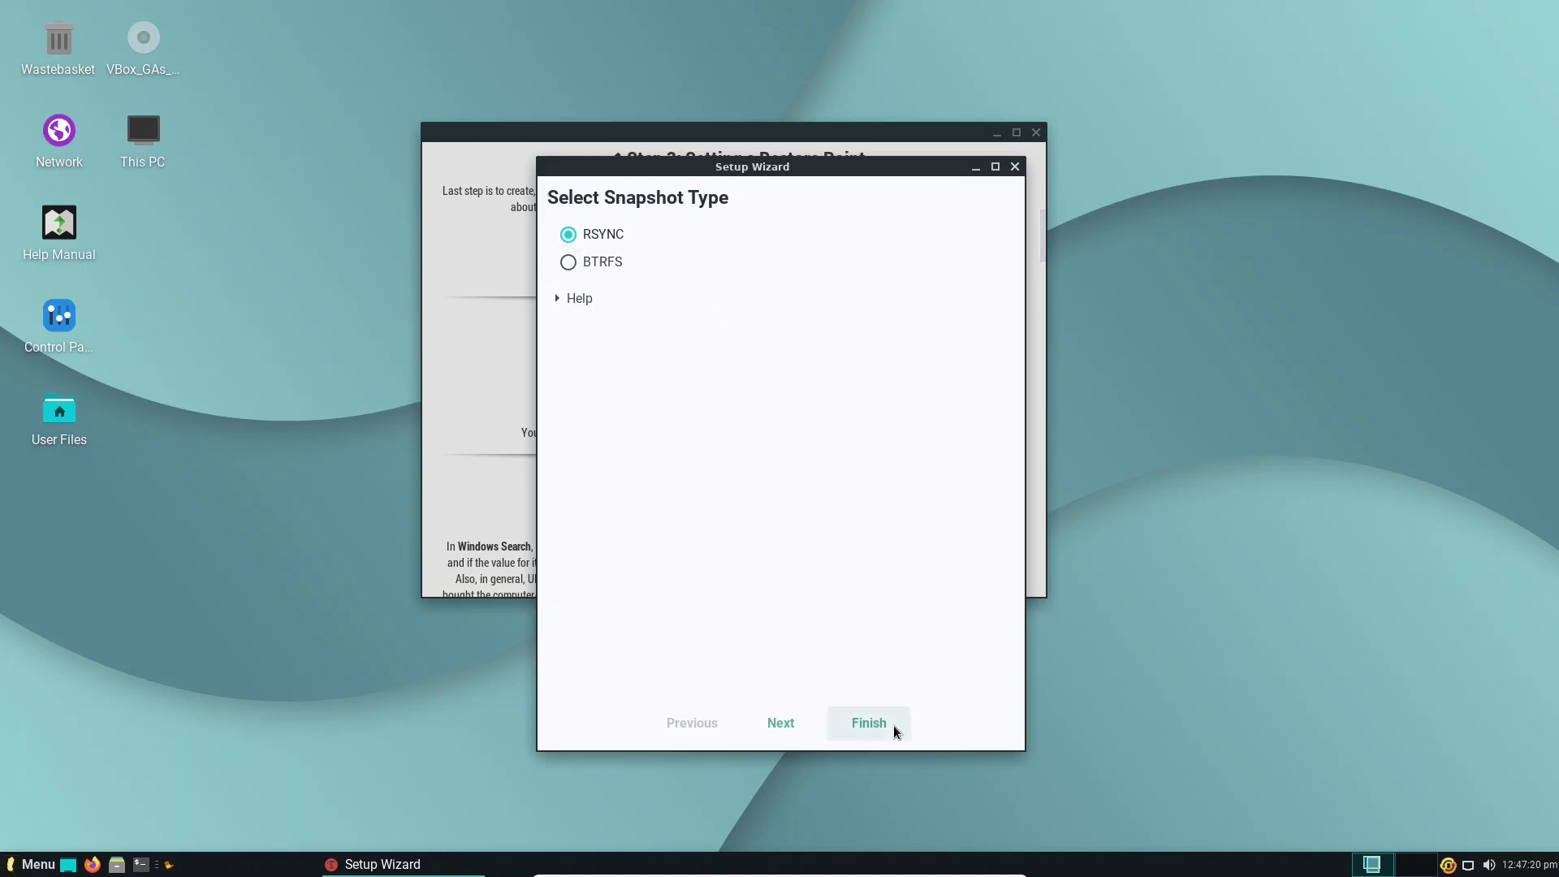
- Finish the snapshot wizard with the RSYNC type, close Timeshift and return to the Welcome home page
left_click(862, 725)
left_click(1088, 191)
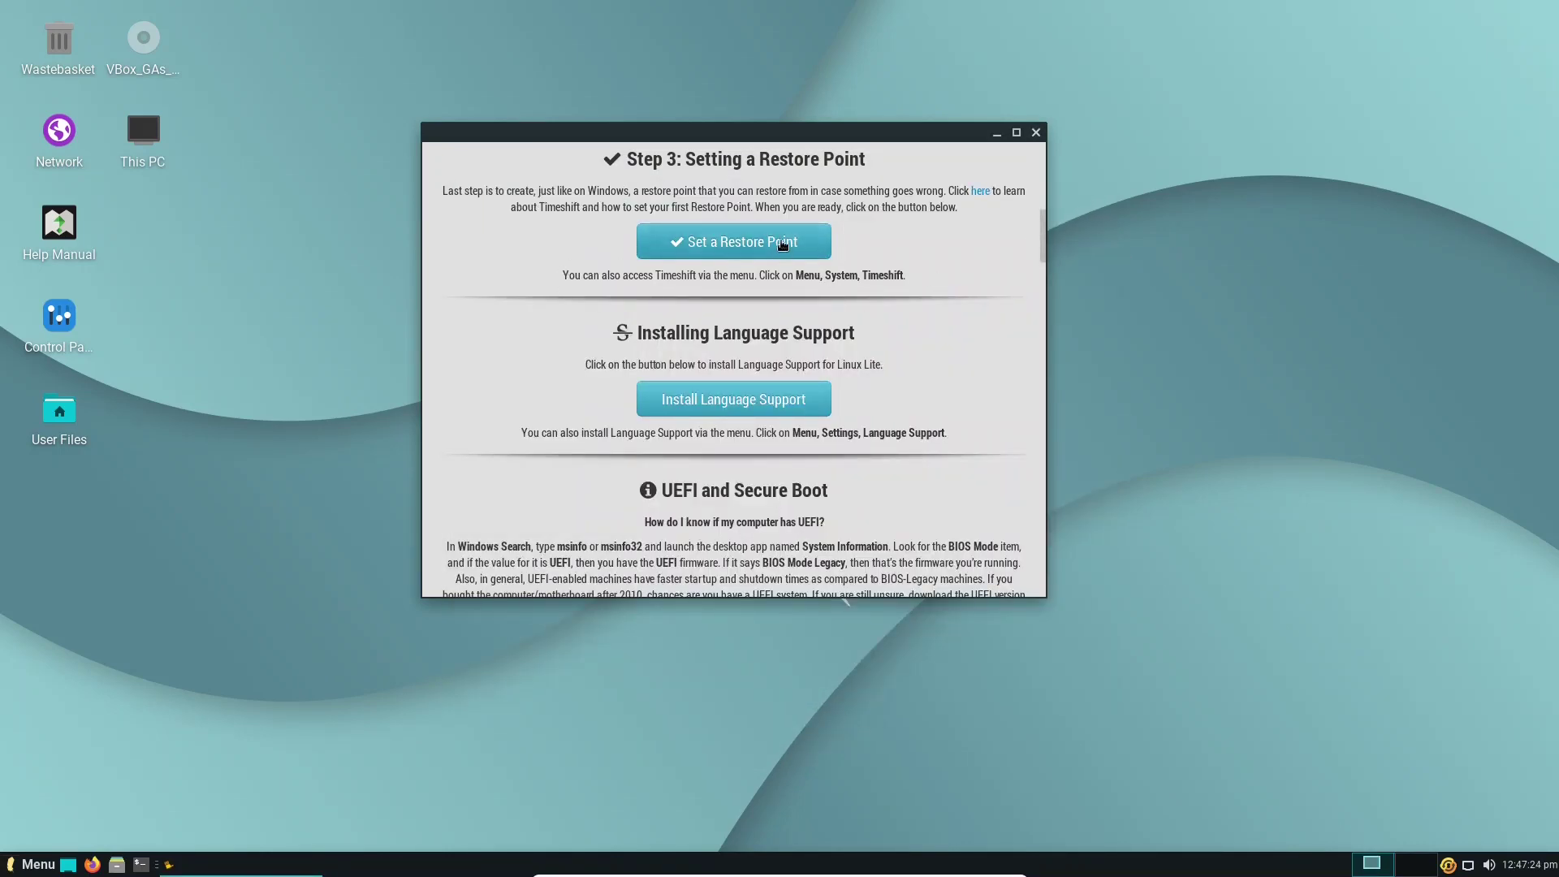
left_click_drag(1042, 223, 1055, 159)
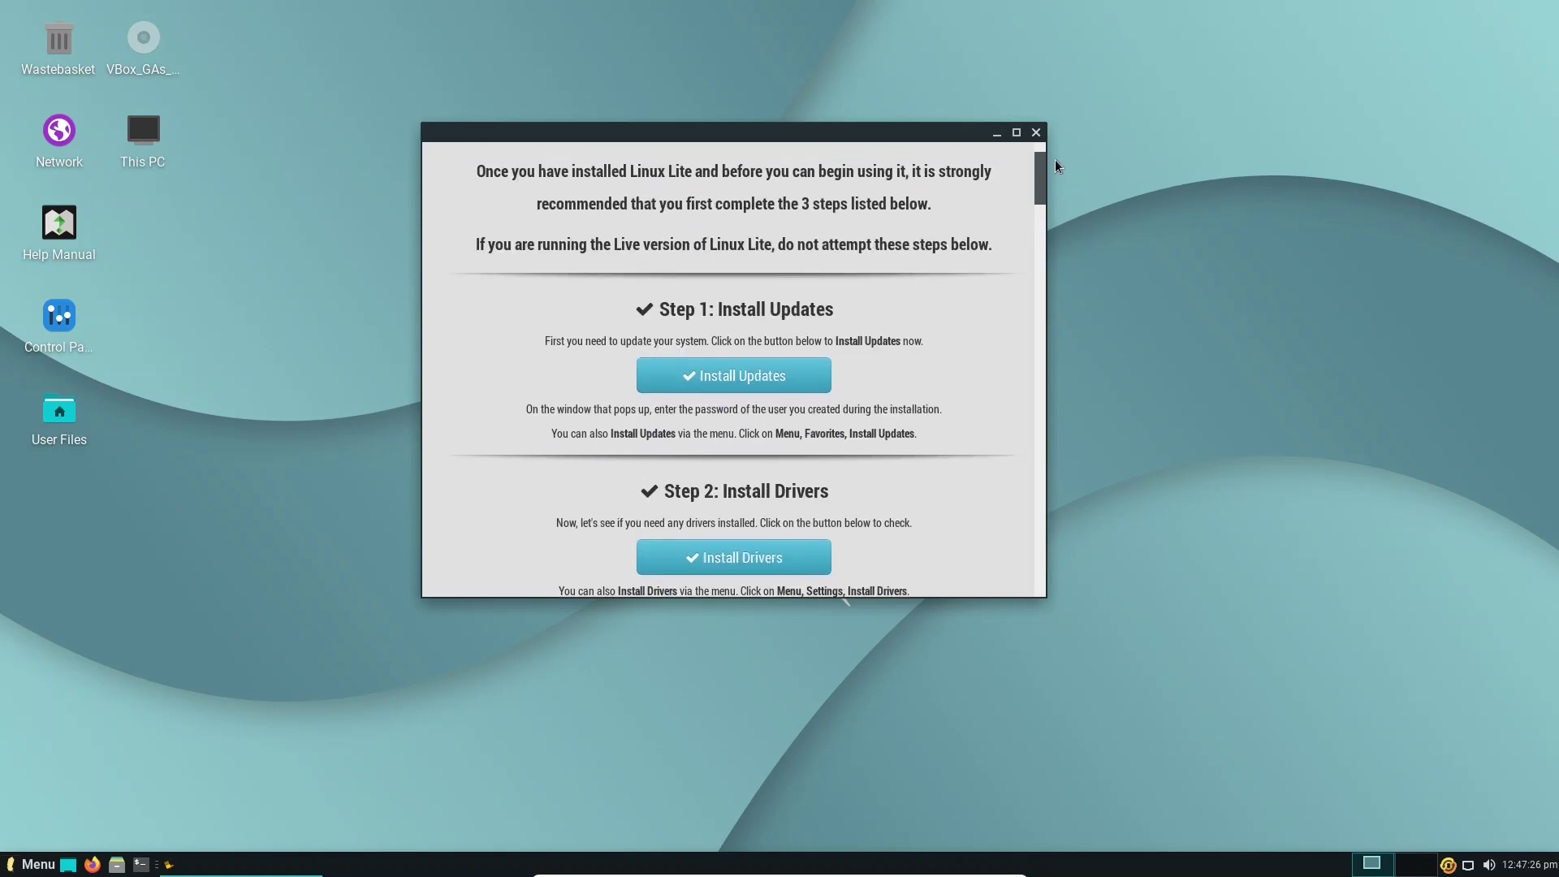
left_click(436, 177)
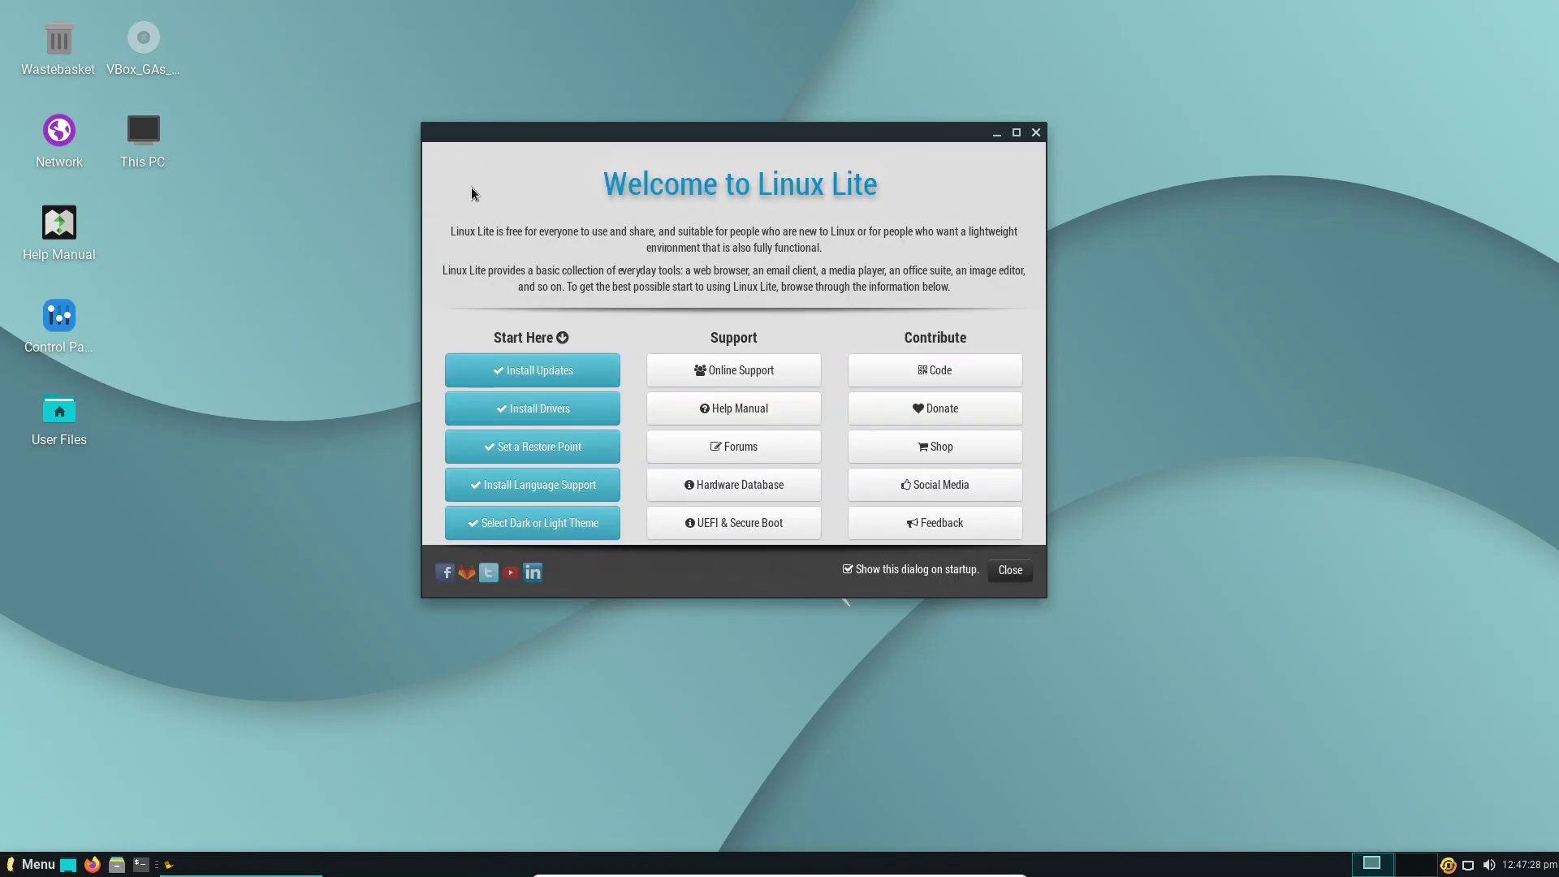
- Show the Light and Dark Theme options in the Welcome window and move the window aside to clear the desktop
left_click(580, 527)
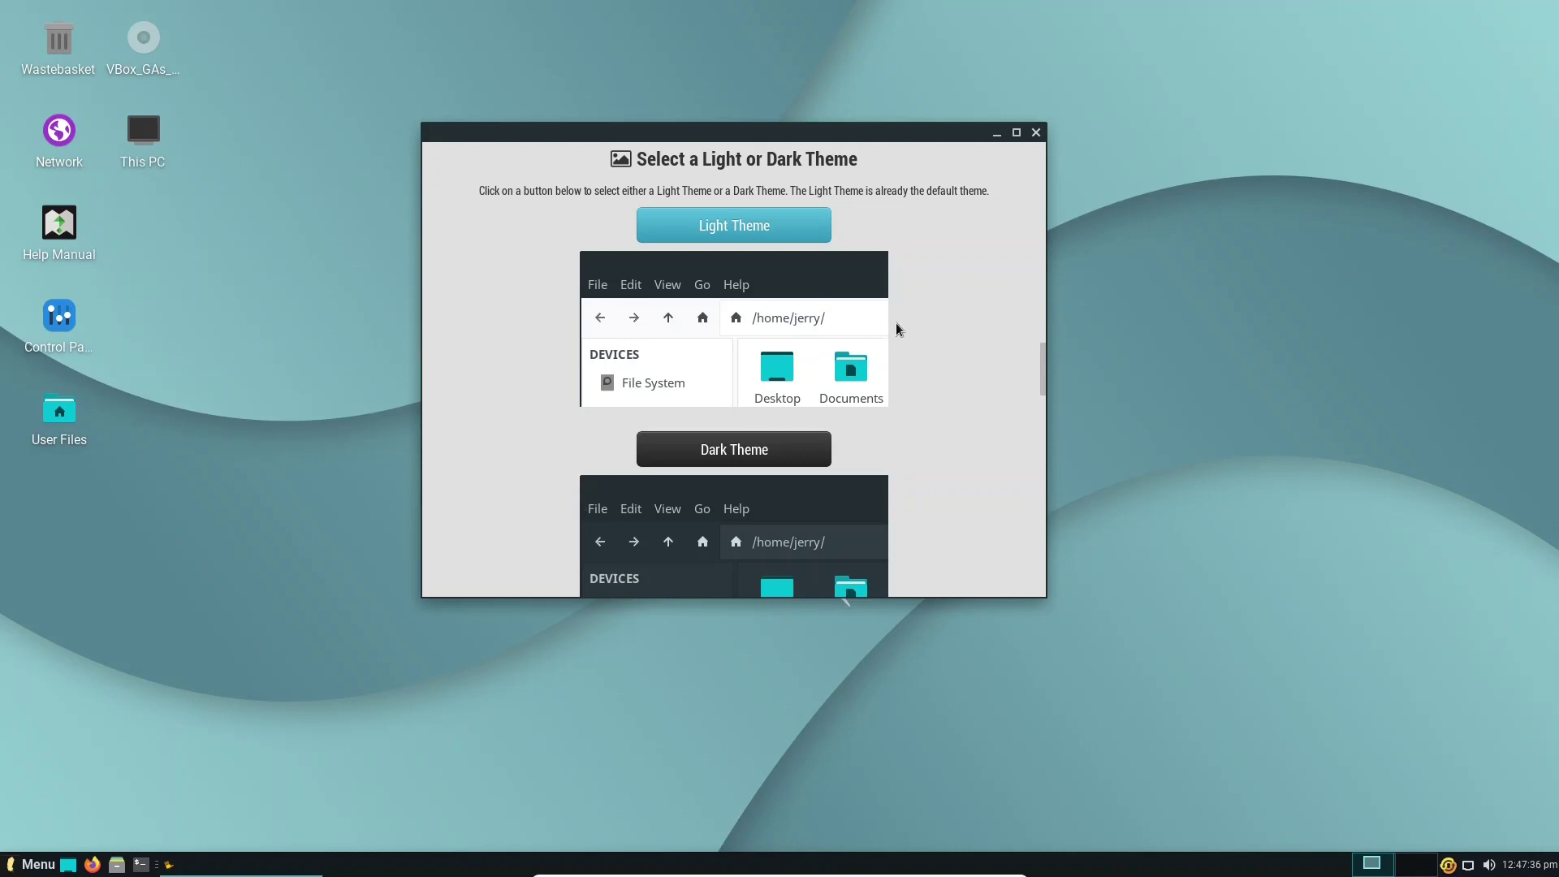
mouse_move(1040, 363)
left_mouse_down()
mouse_move(1041, 402)
mouse_move(1051, 347)
mouse_move(1055, 367)
left_mouse_up()
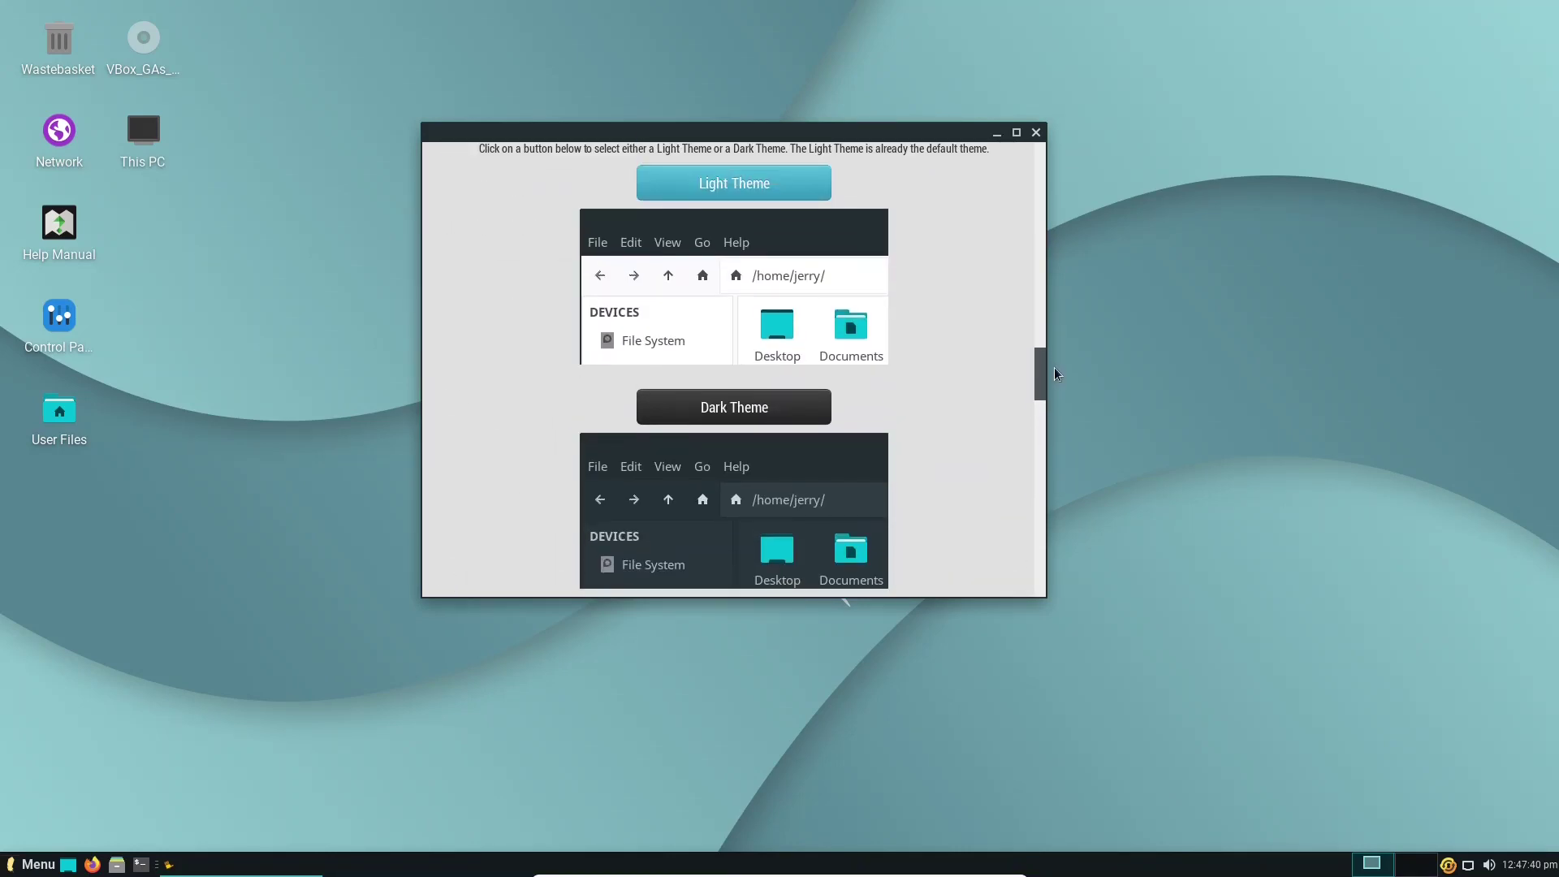
left_click_drag(713, 134, 1000, 112)
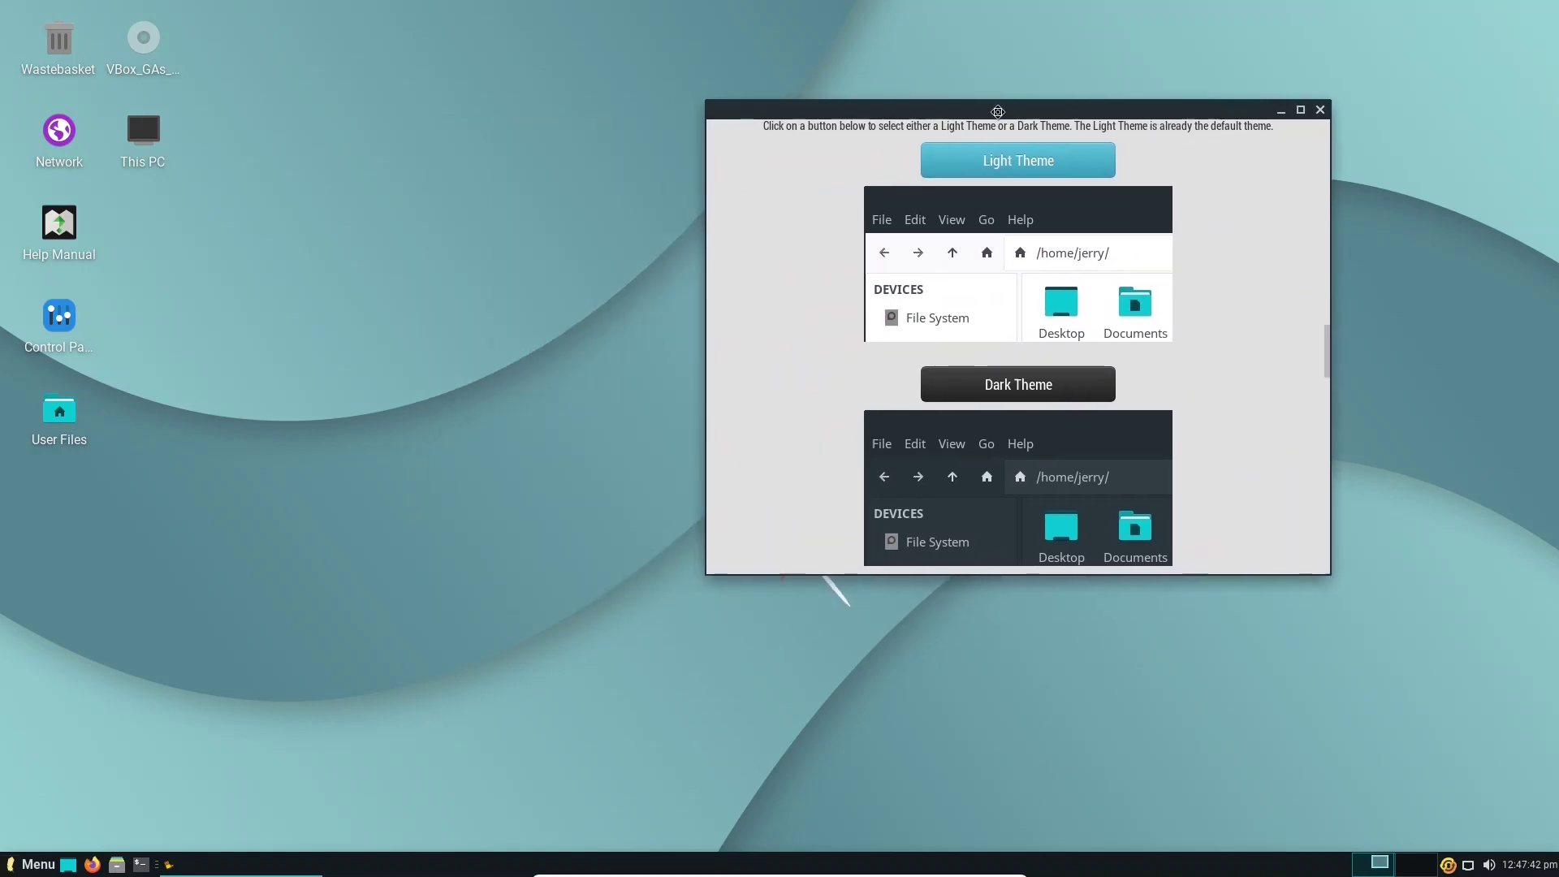
- Open the User Files folder and arrange its window next to the Welcome window with the theme options in view
double_click(61, 412)
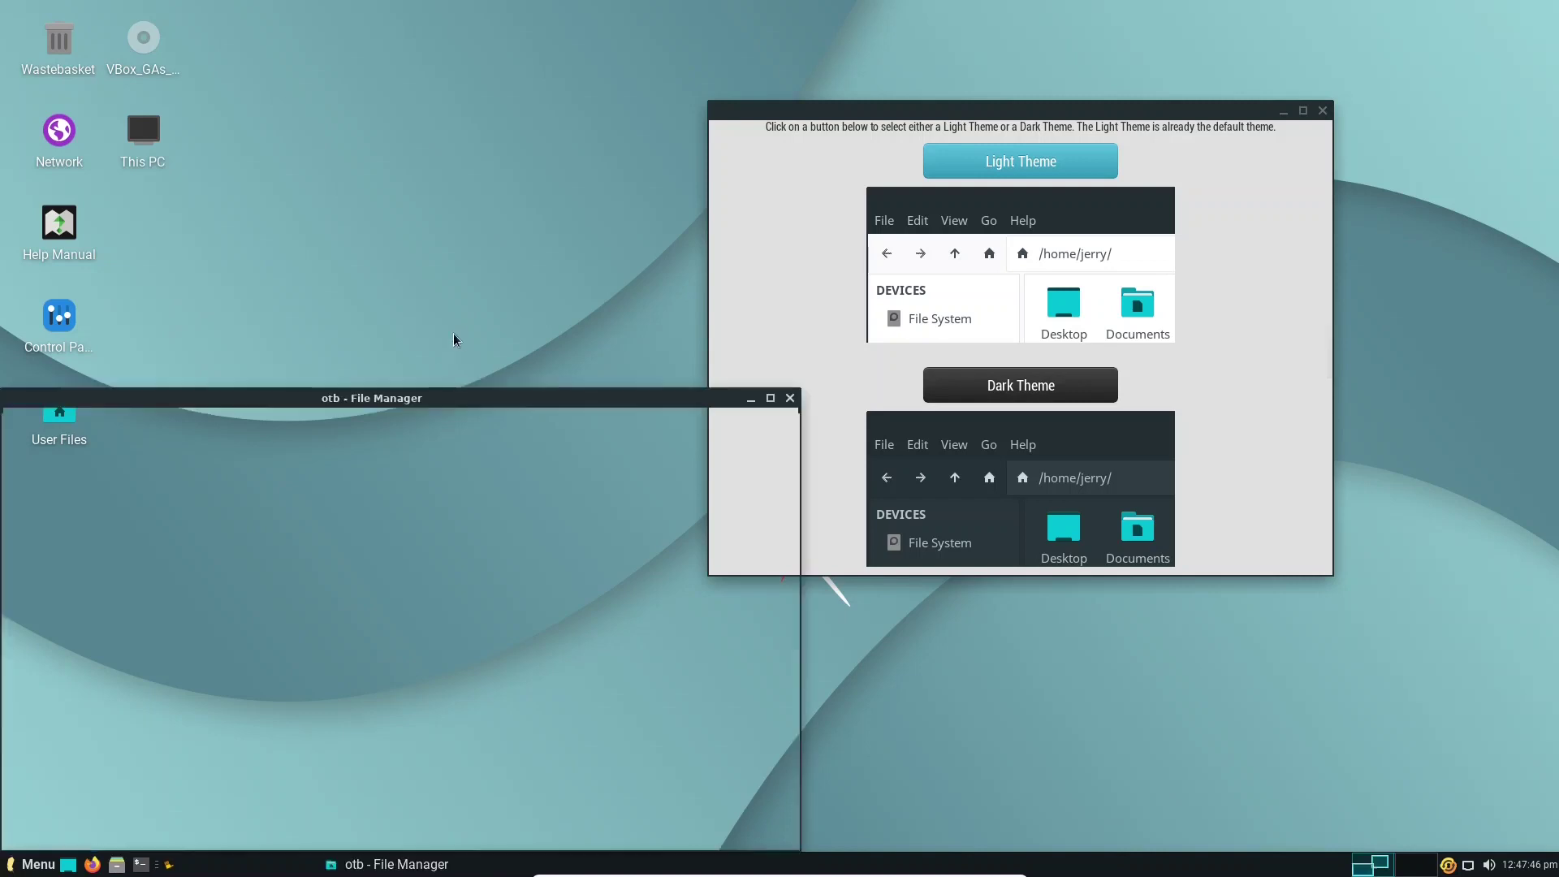
left_click_drag(352, 406, 391, 248)
left_click(205, 261)
left_click(234, 325)
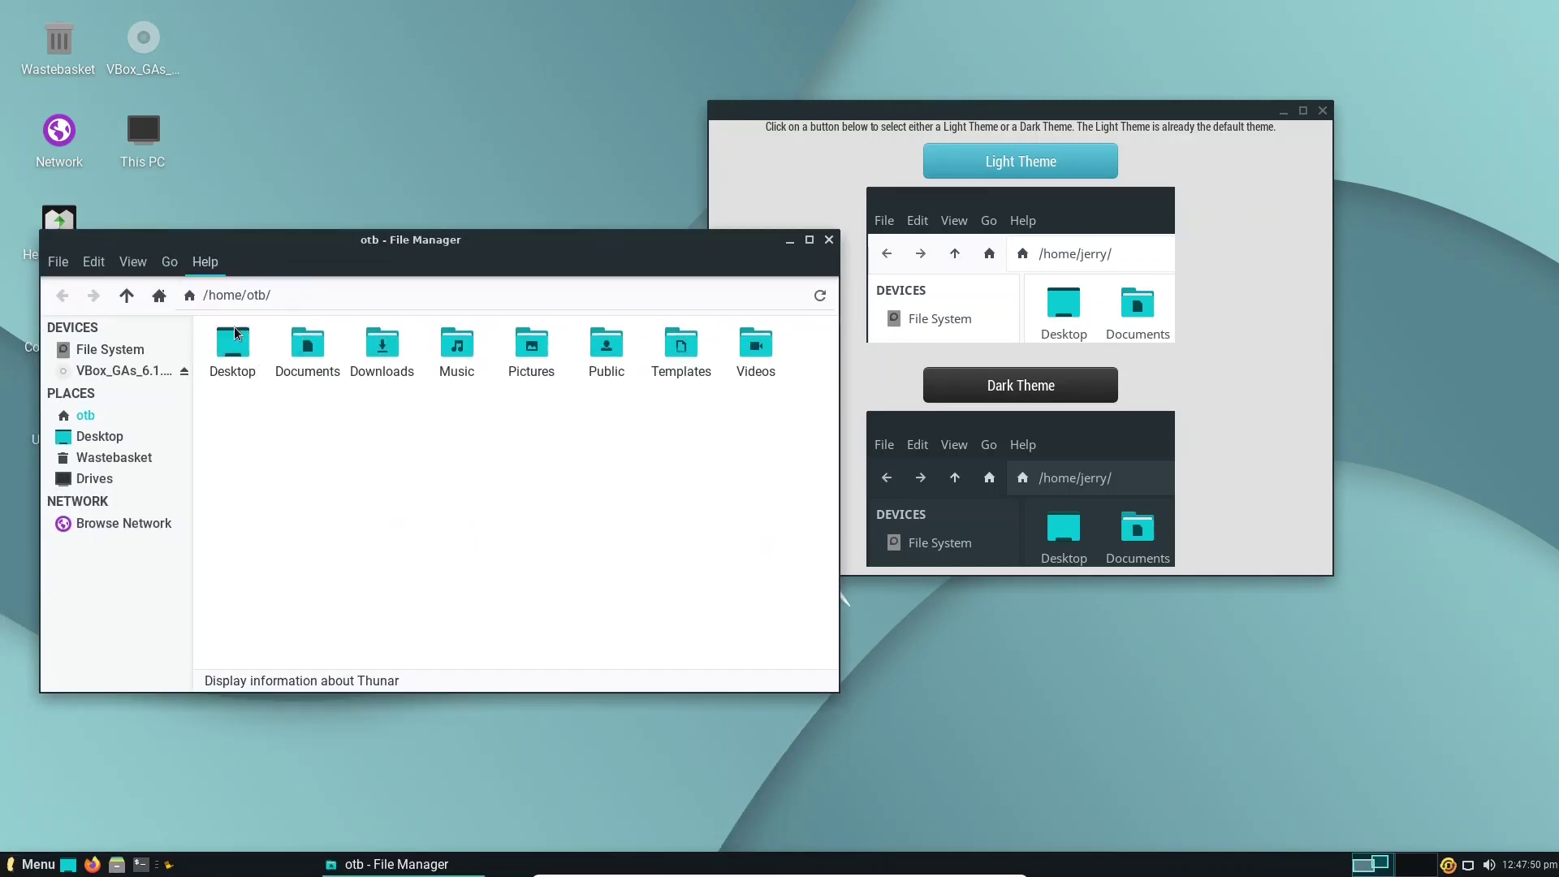
left_click(563, 670)
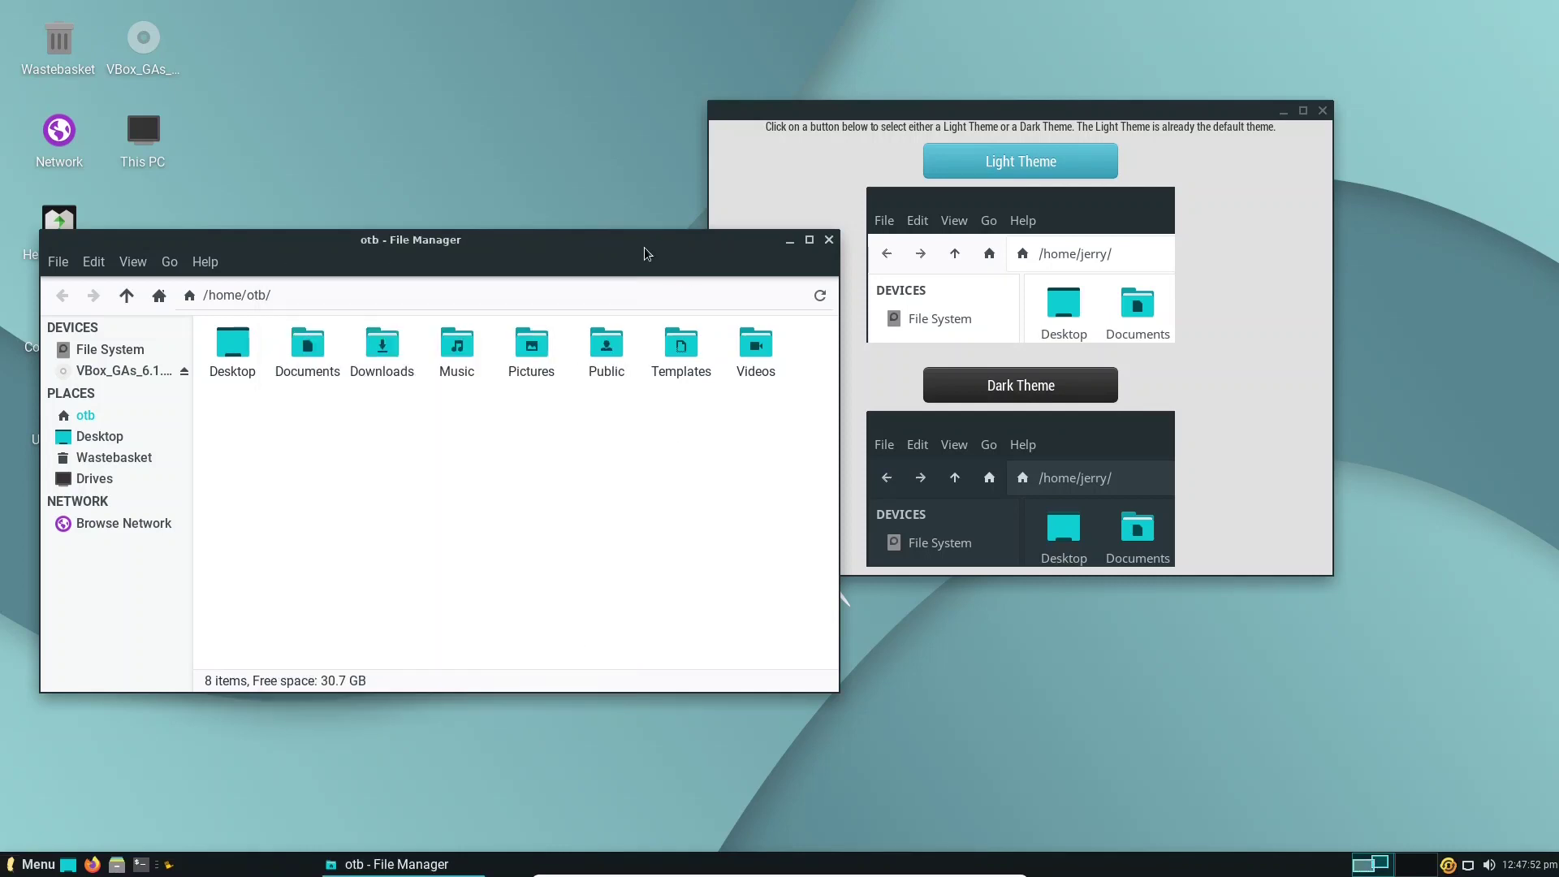
left_click_drag(553, 239, 580, 163)
left_click(921, 112)
left_click_drag(921, 112, 952, 184)
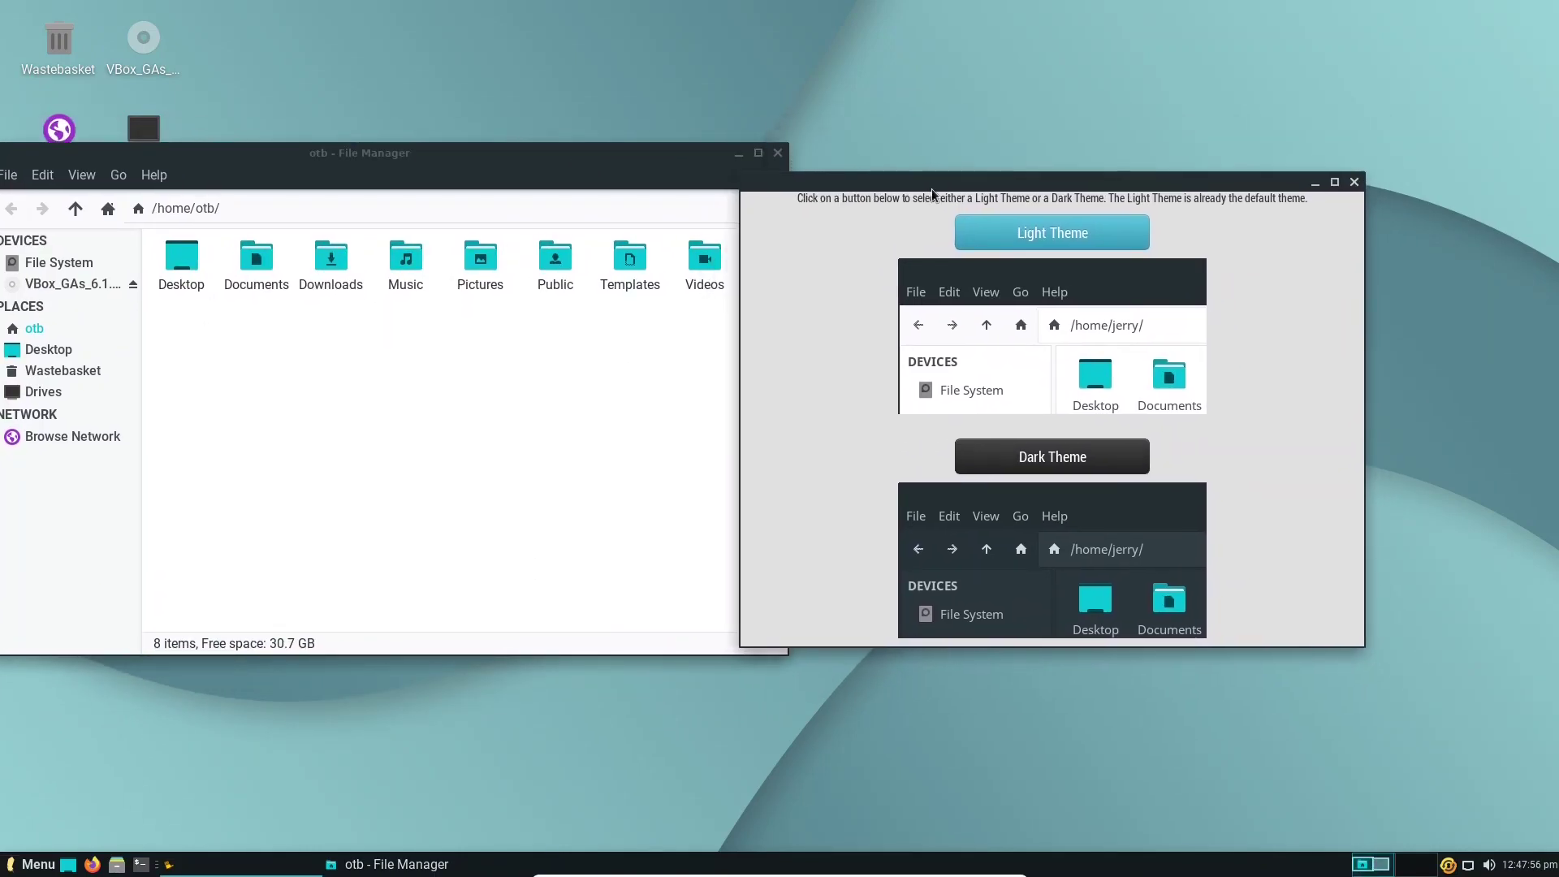
- Apply the Dark Theme, inspect its look in the file manager and close the file manager
left_click(1015, 464)
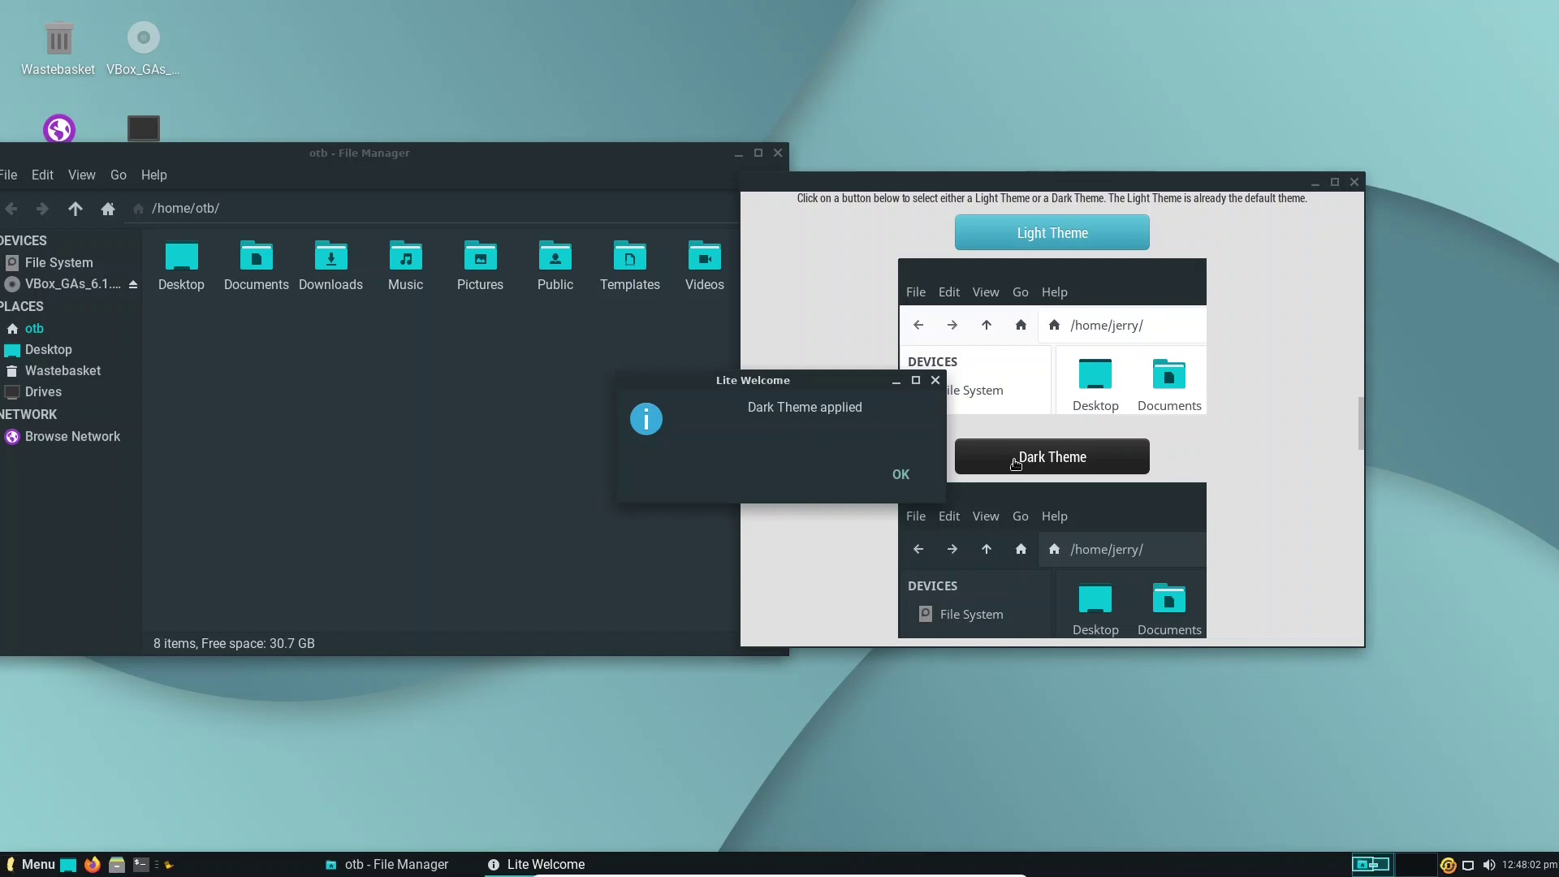
left_click(904, 476)
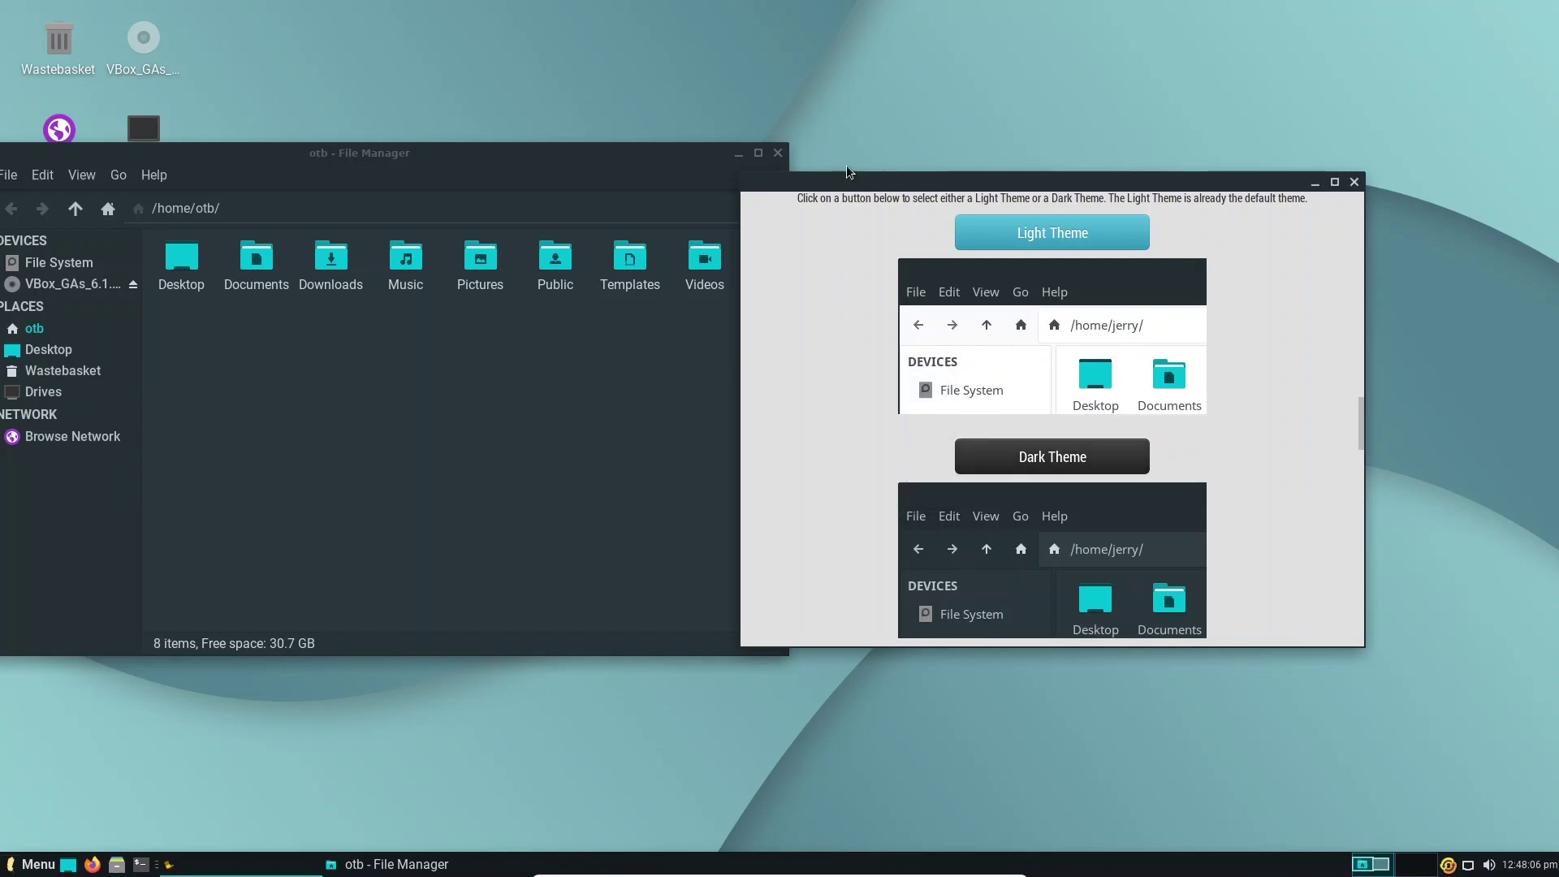
left_click_drag(847, 178, 1000, 167)
left_click_drag(572, 150, 738, 146)
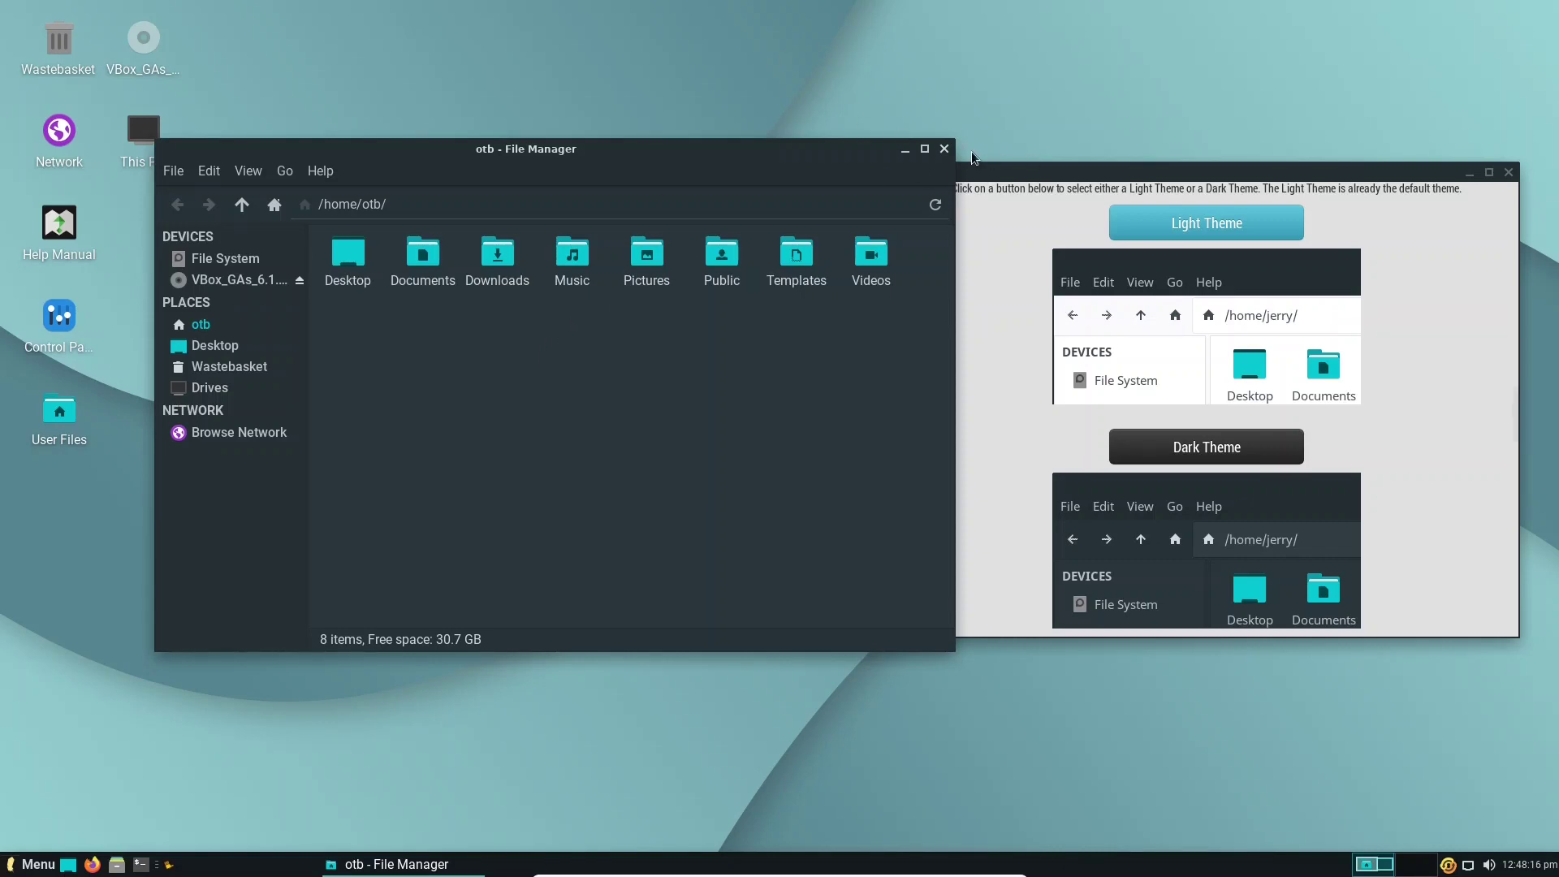
left_click(944, 149)
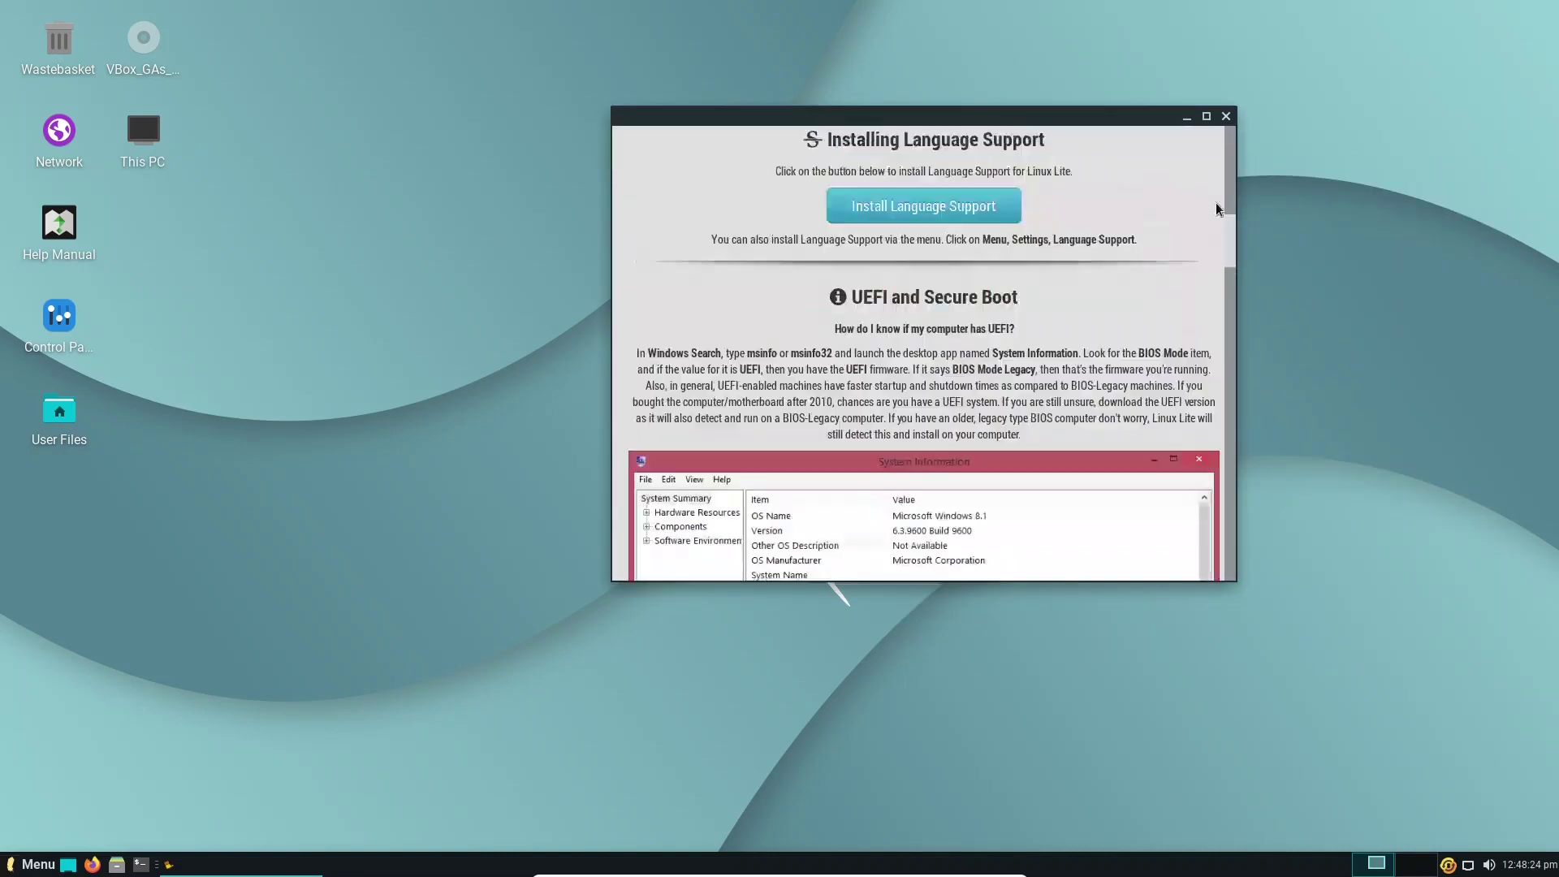
- Return to the Welcome home page, open Online Support and examine the available support options
left_click(640, 165)
left_click(640, 164)
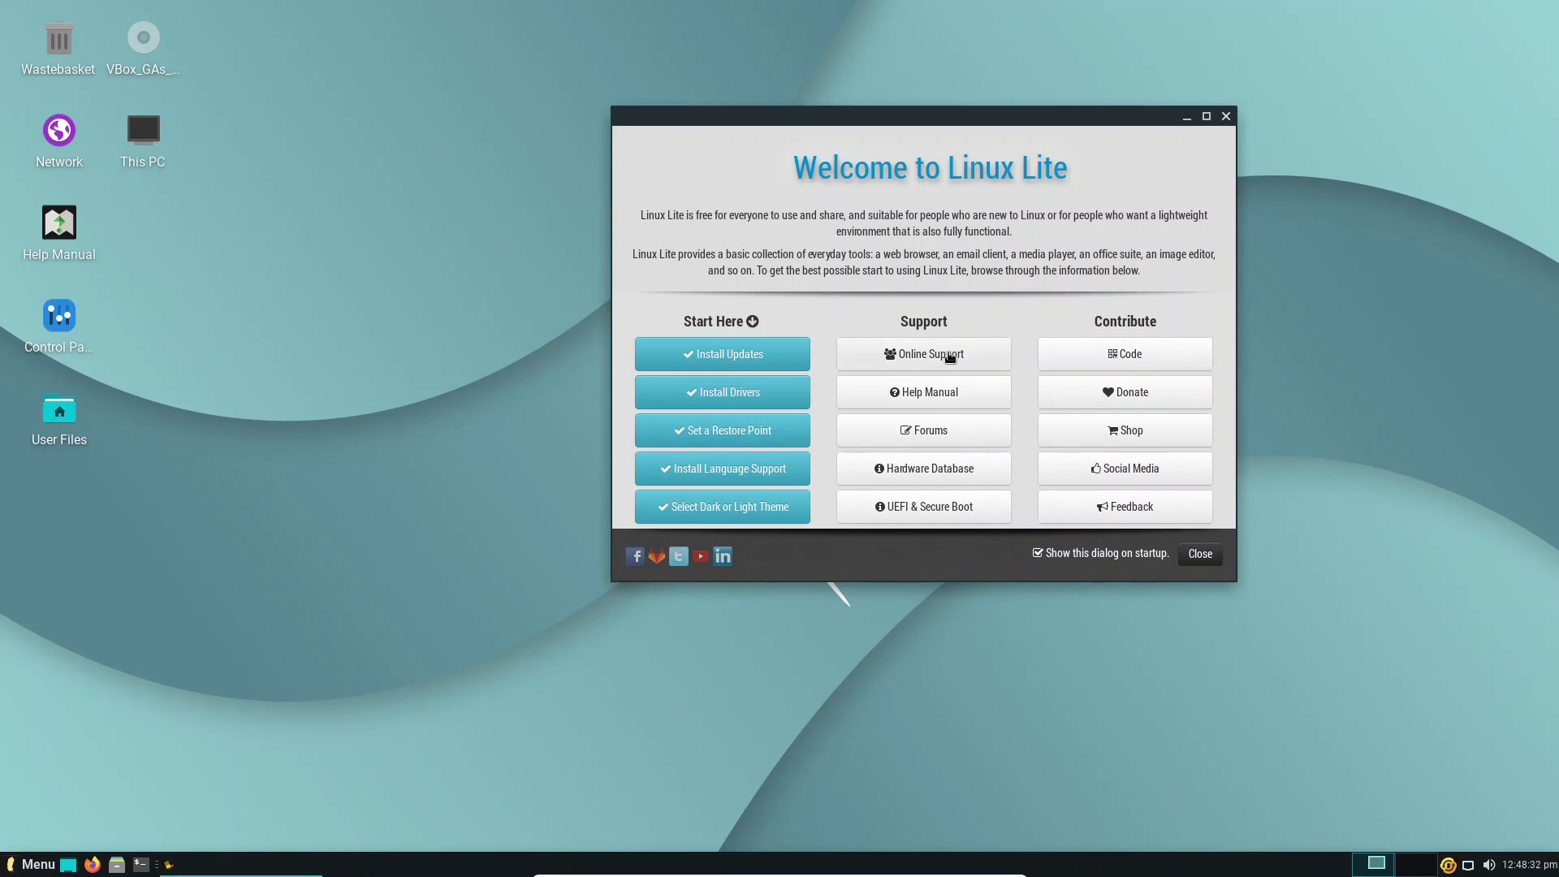
left_click(950, 356)
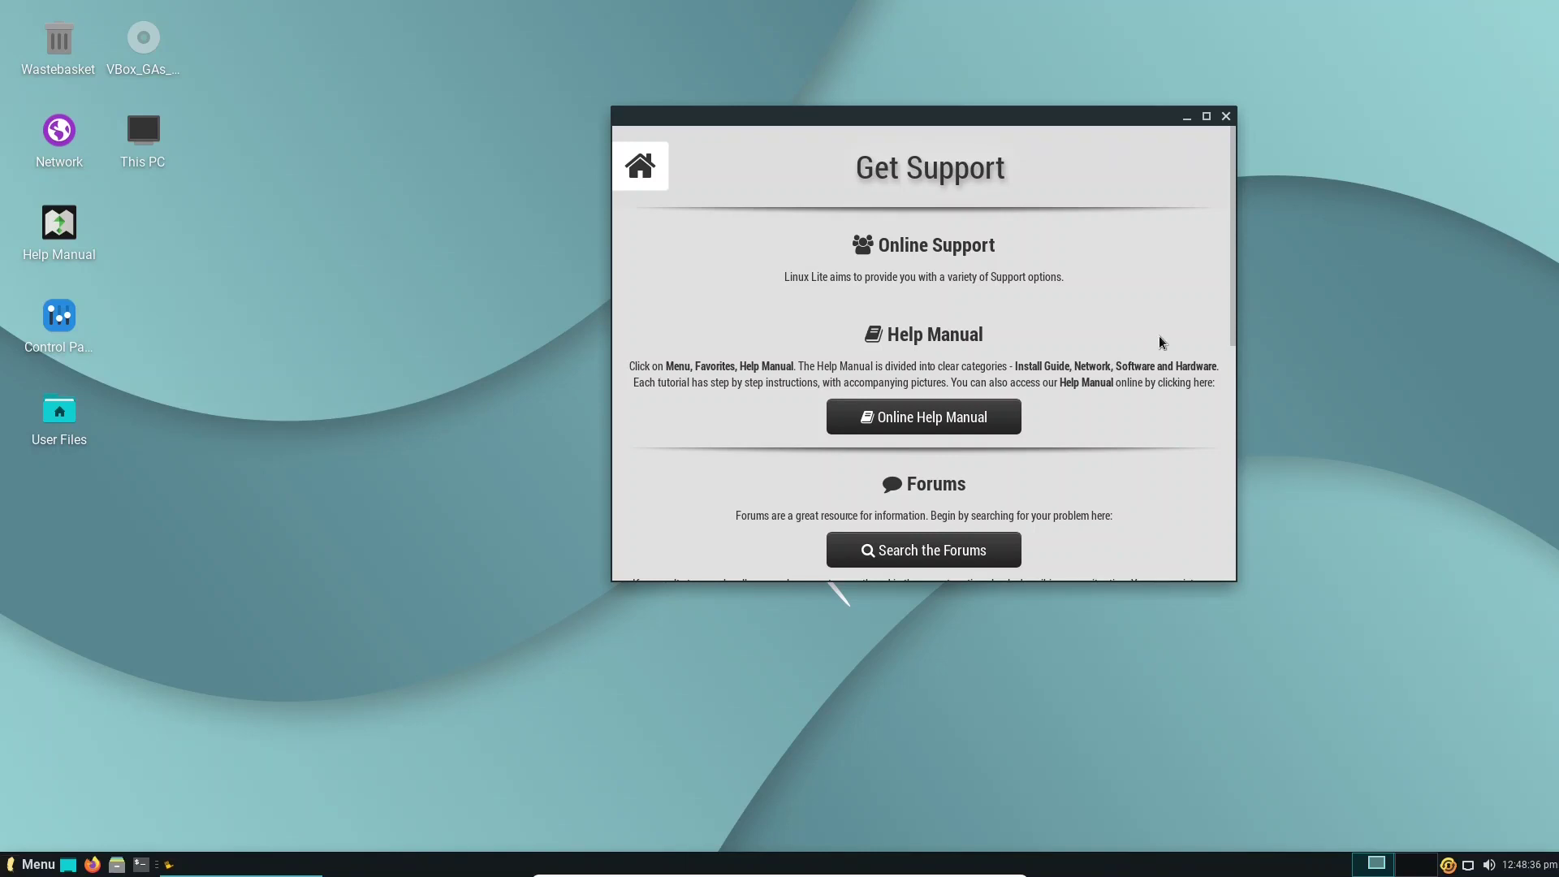
left_click_drag(1232, 324, 1241, 272)
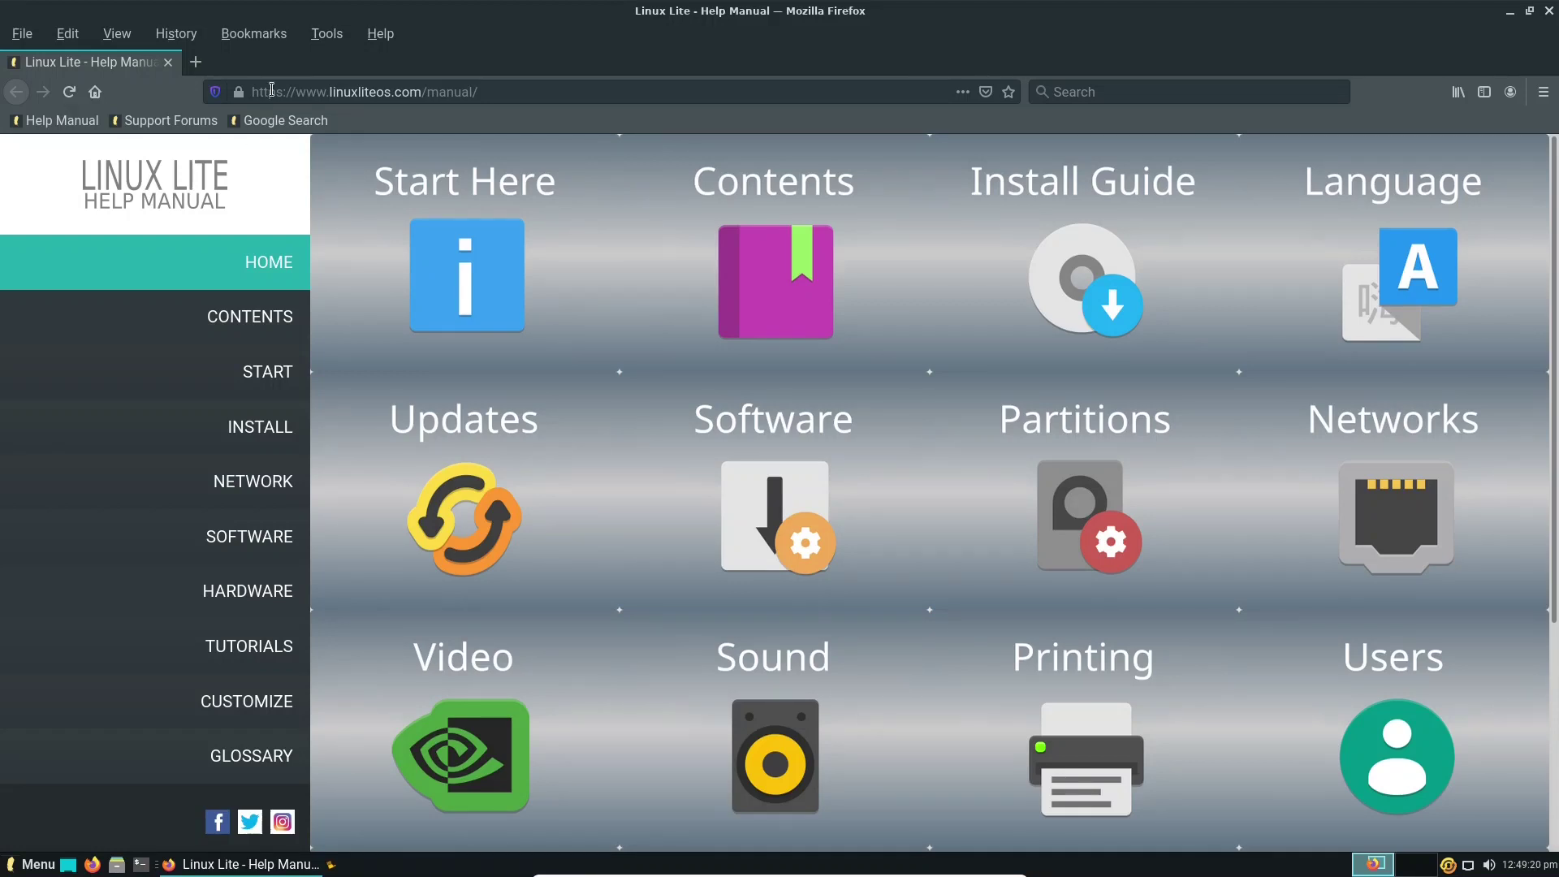
- Open the Install section of the Help Manual and examine the instructions for writing the Linux Lite ISO to USB
left_click(241, 428)
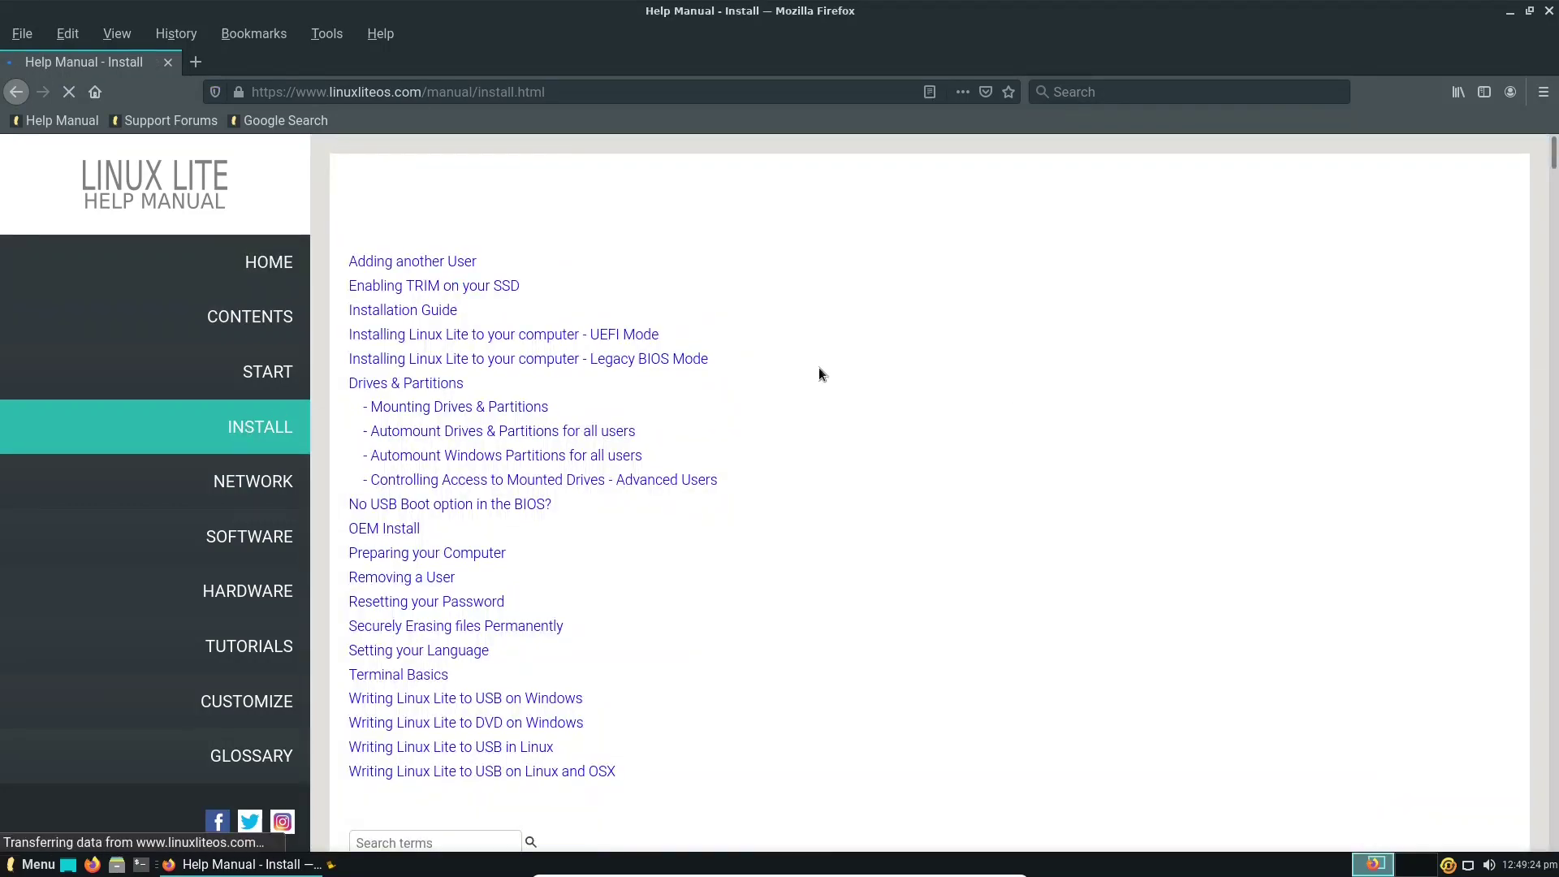
scroll(763, 354, "down", 10)
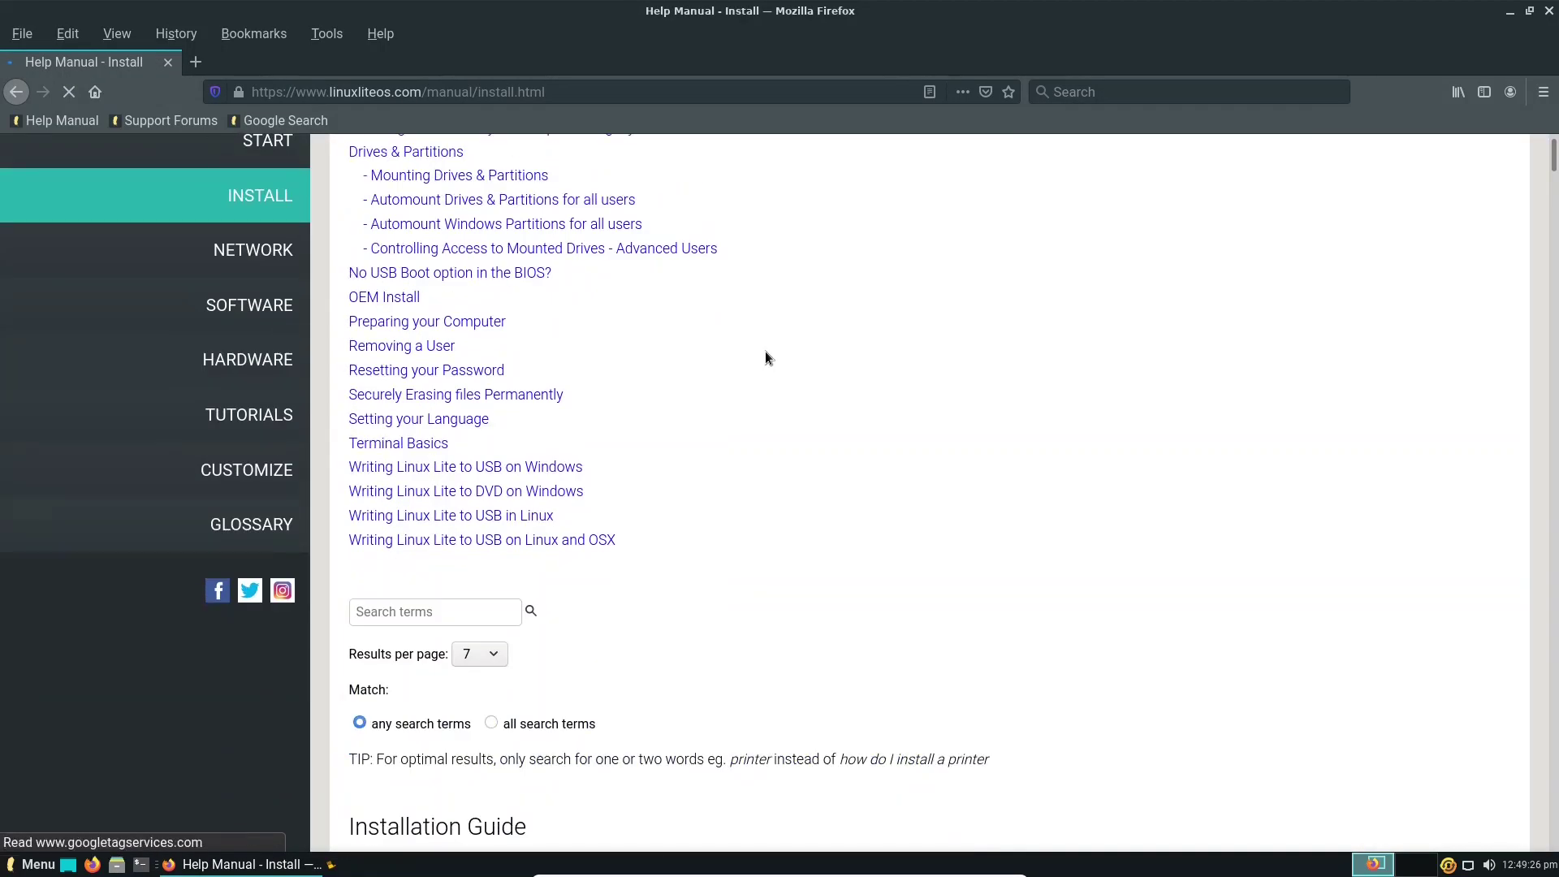
scroll(764, 353, "down", 15)
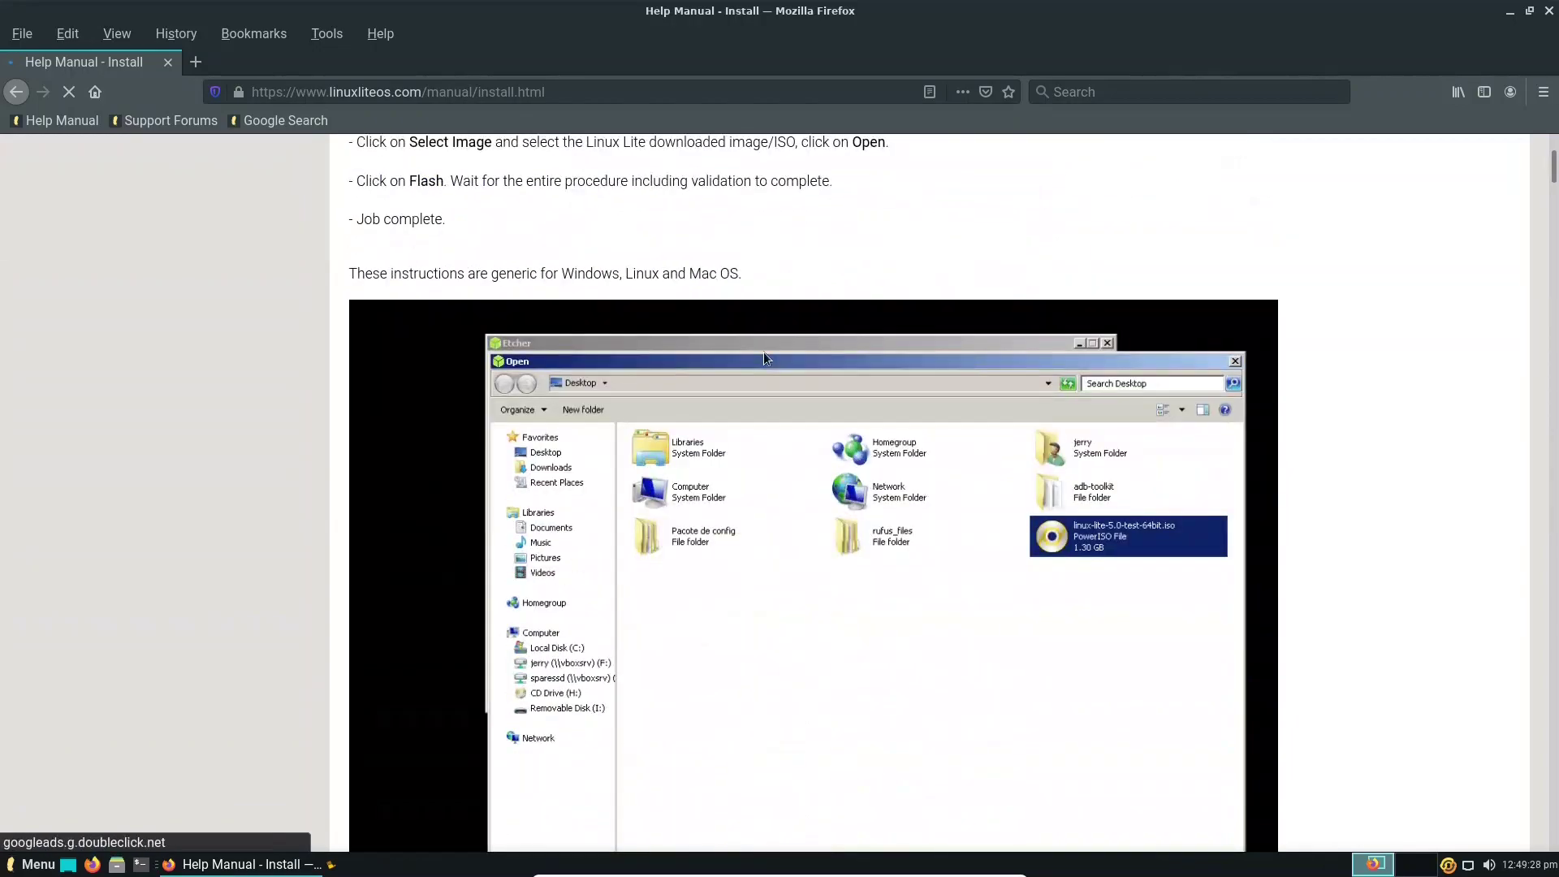
scroll(763, 359, "down", 15)
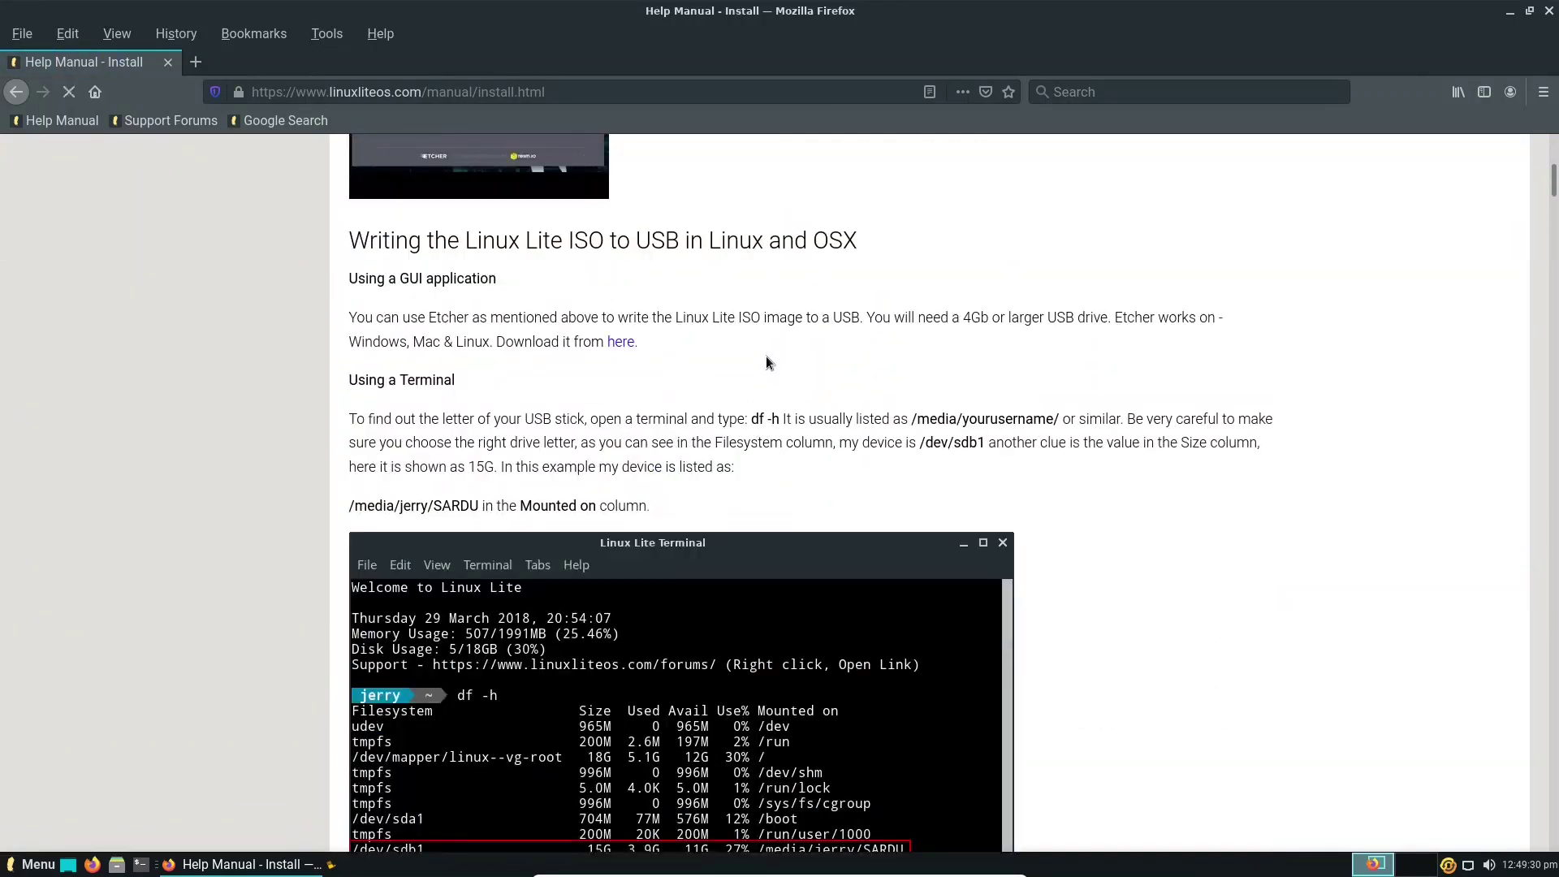
- Examine the UEFI installation and Etcher USB-writing instructions in the Install section and return to its topic list
scroll(762, 356, "down", 10)
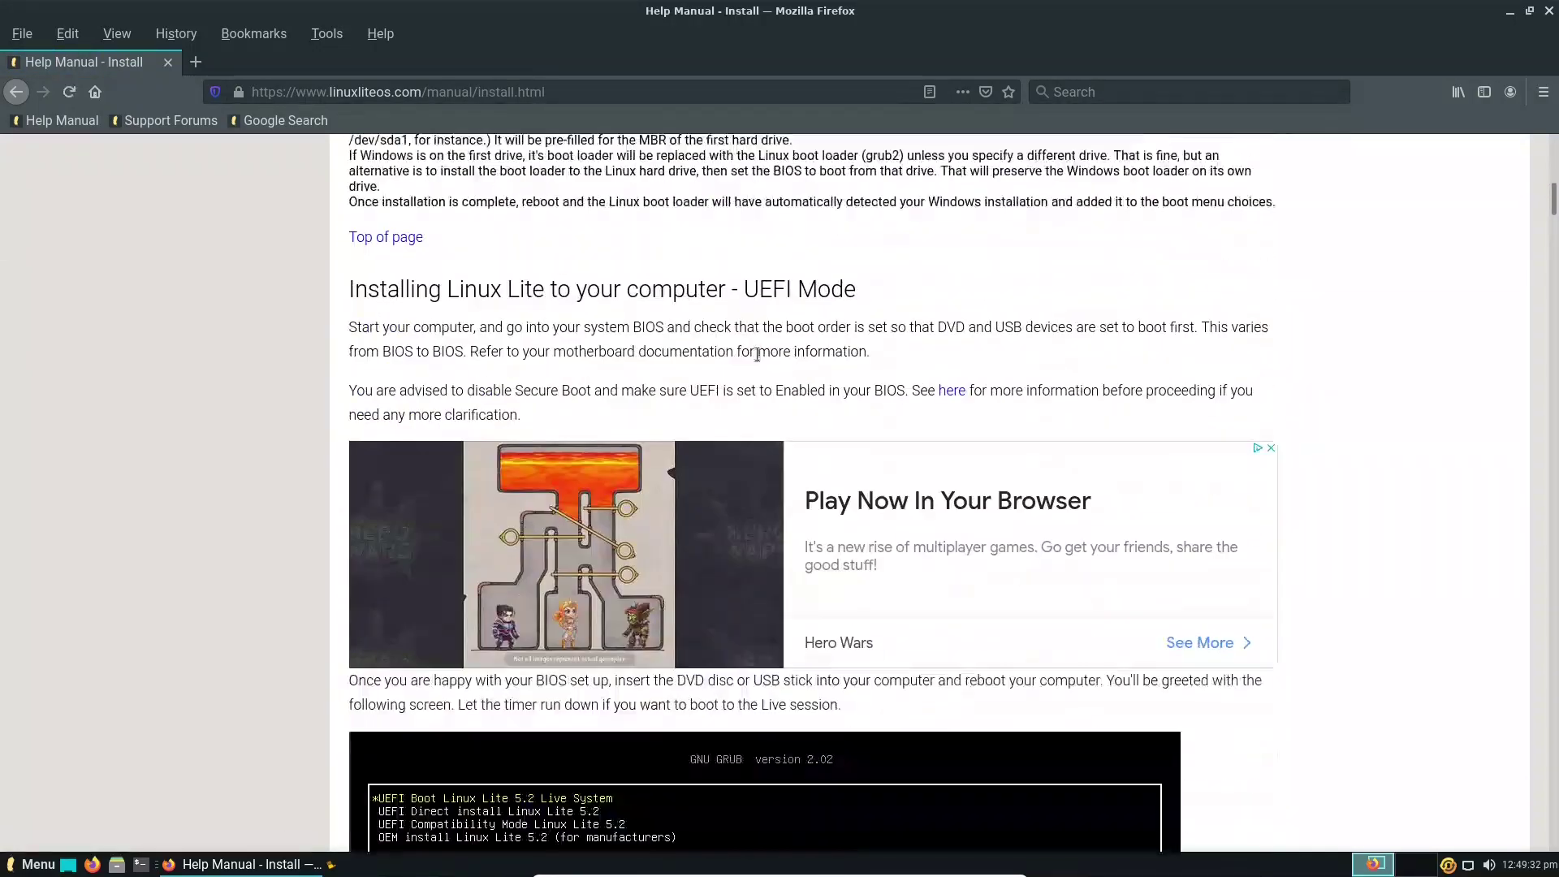
scroll(753, 346, "up", 8)
scroll(727, 319, "up", 12)
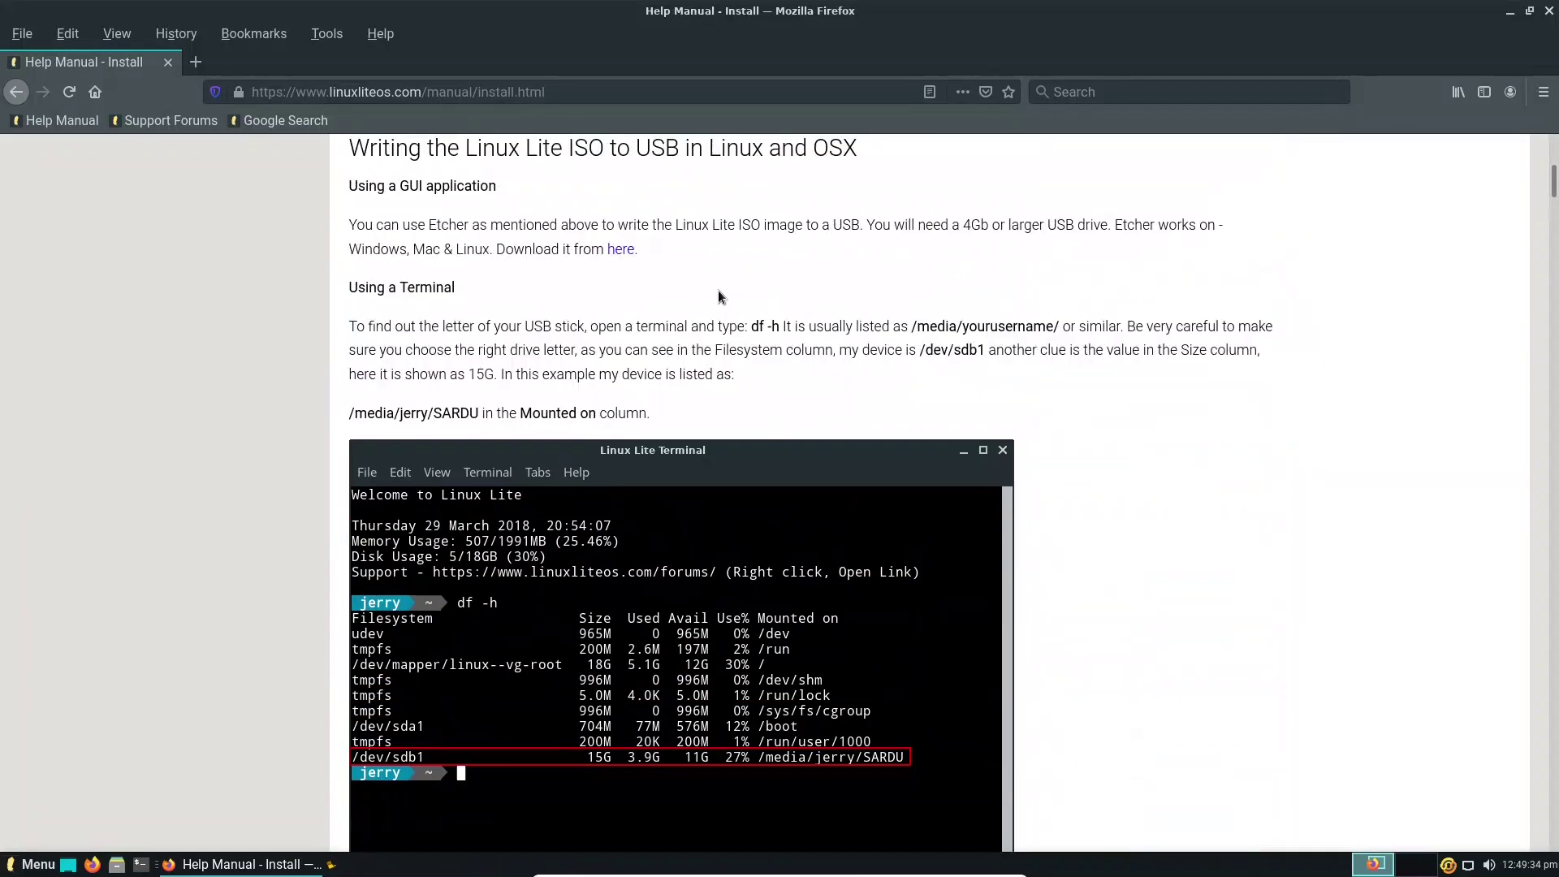
scroll(690, 274, "up", 15)
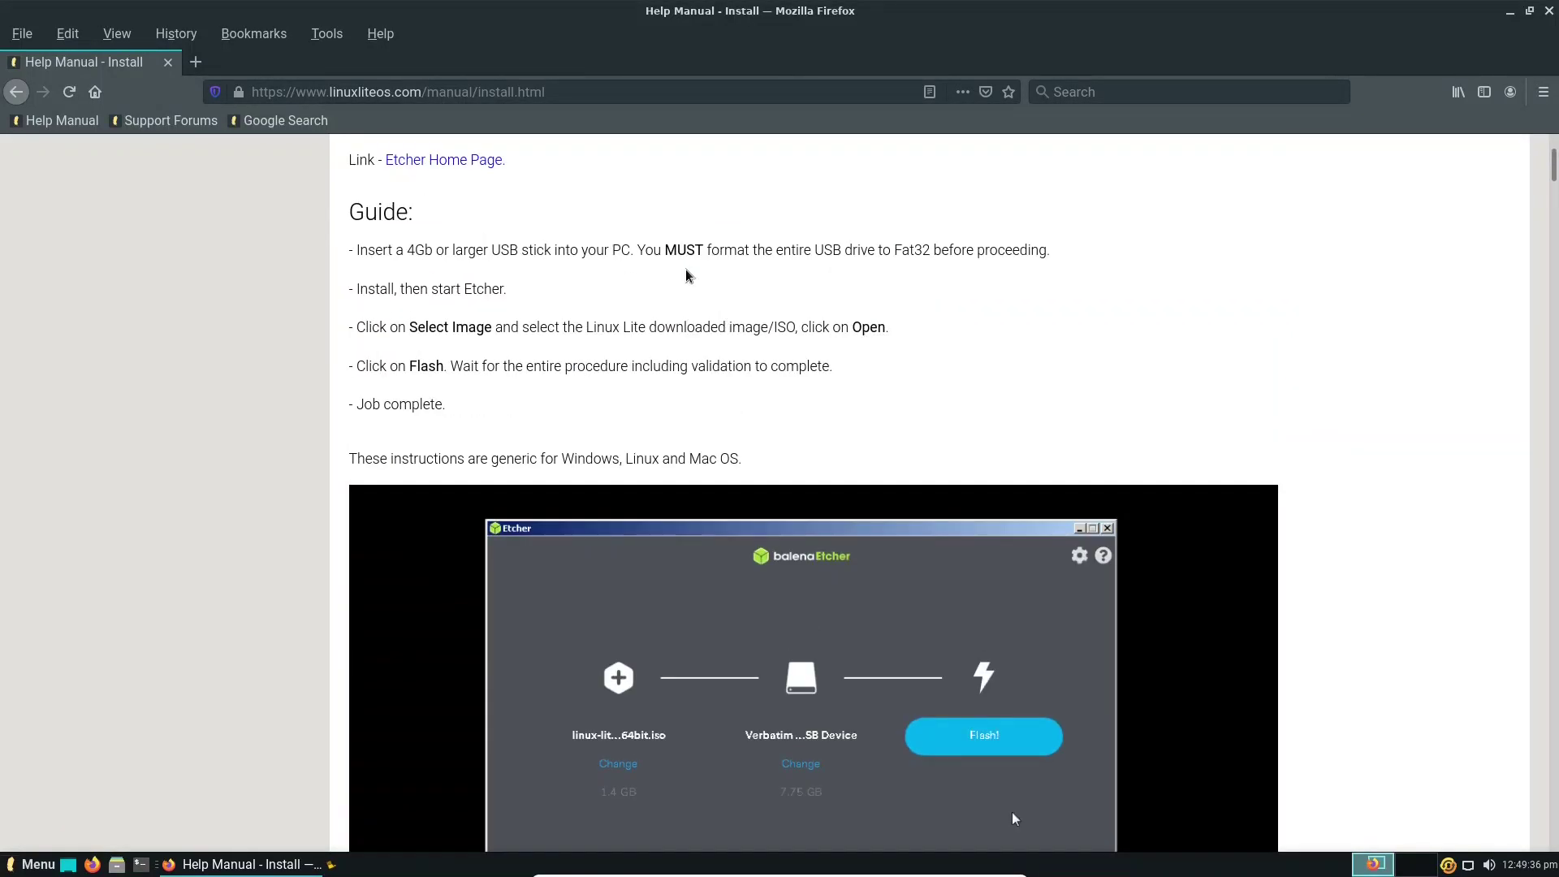
scroll(677, 271, "up", 5)
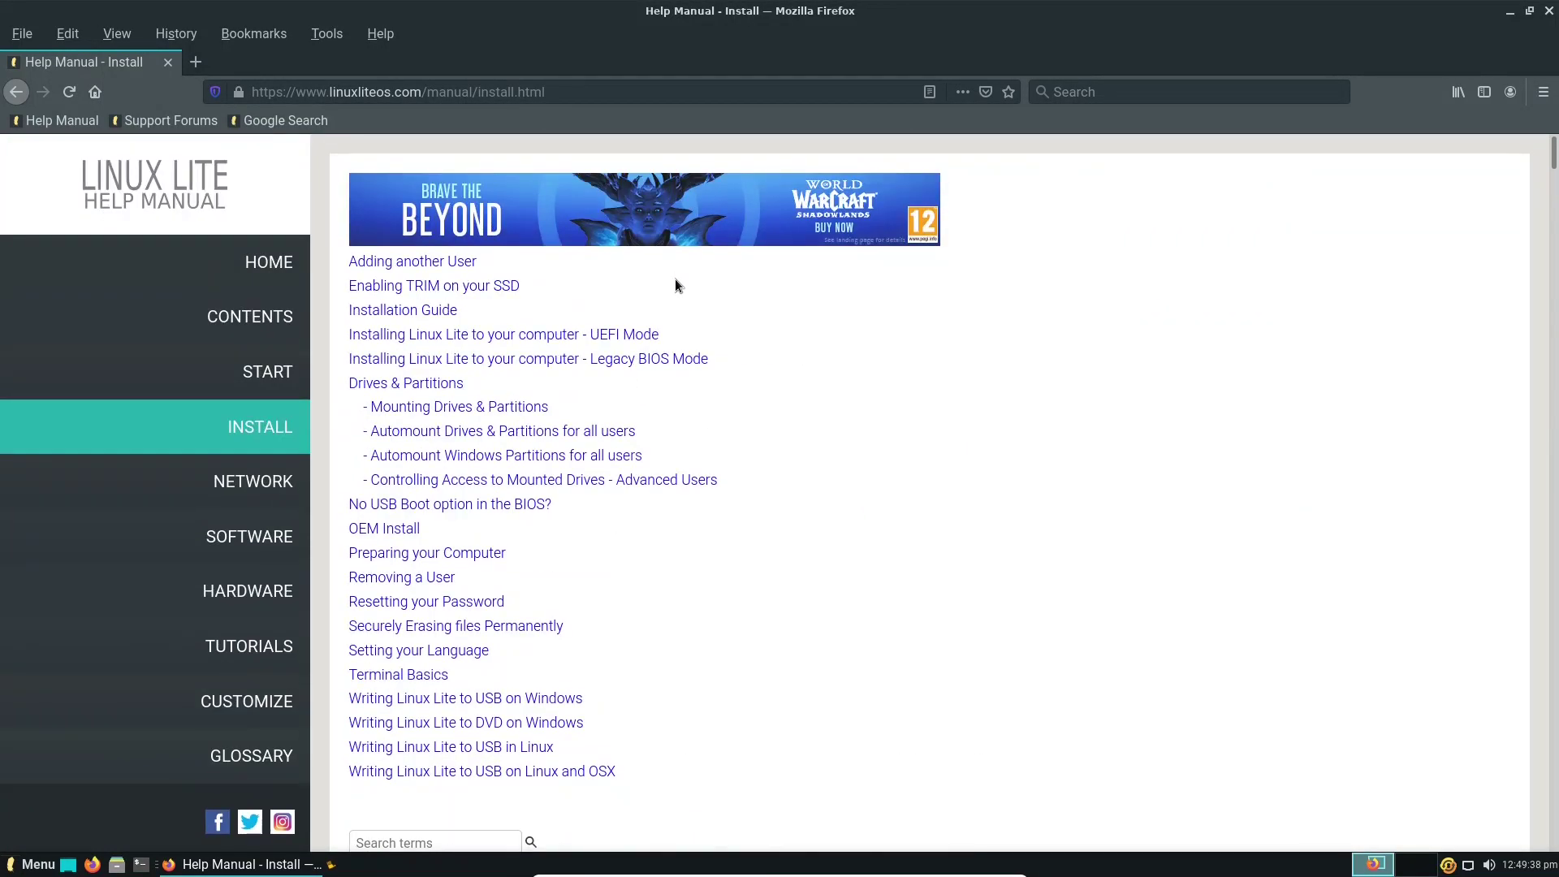
- Examine the manual's Network, Hardware and Tutorials topic lists, close the browser and return to the Welcome home page
left_click(212, 484)
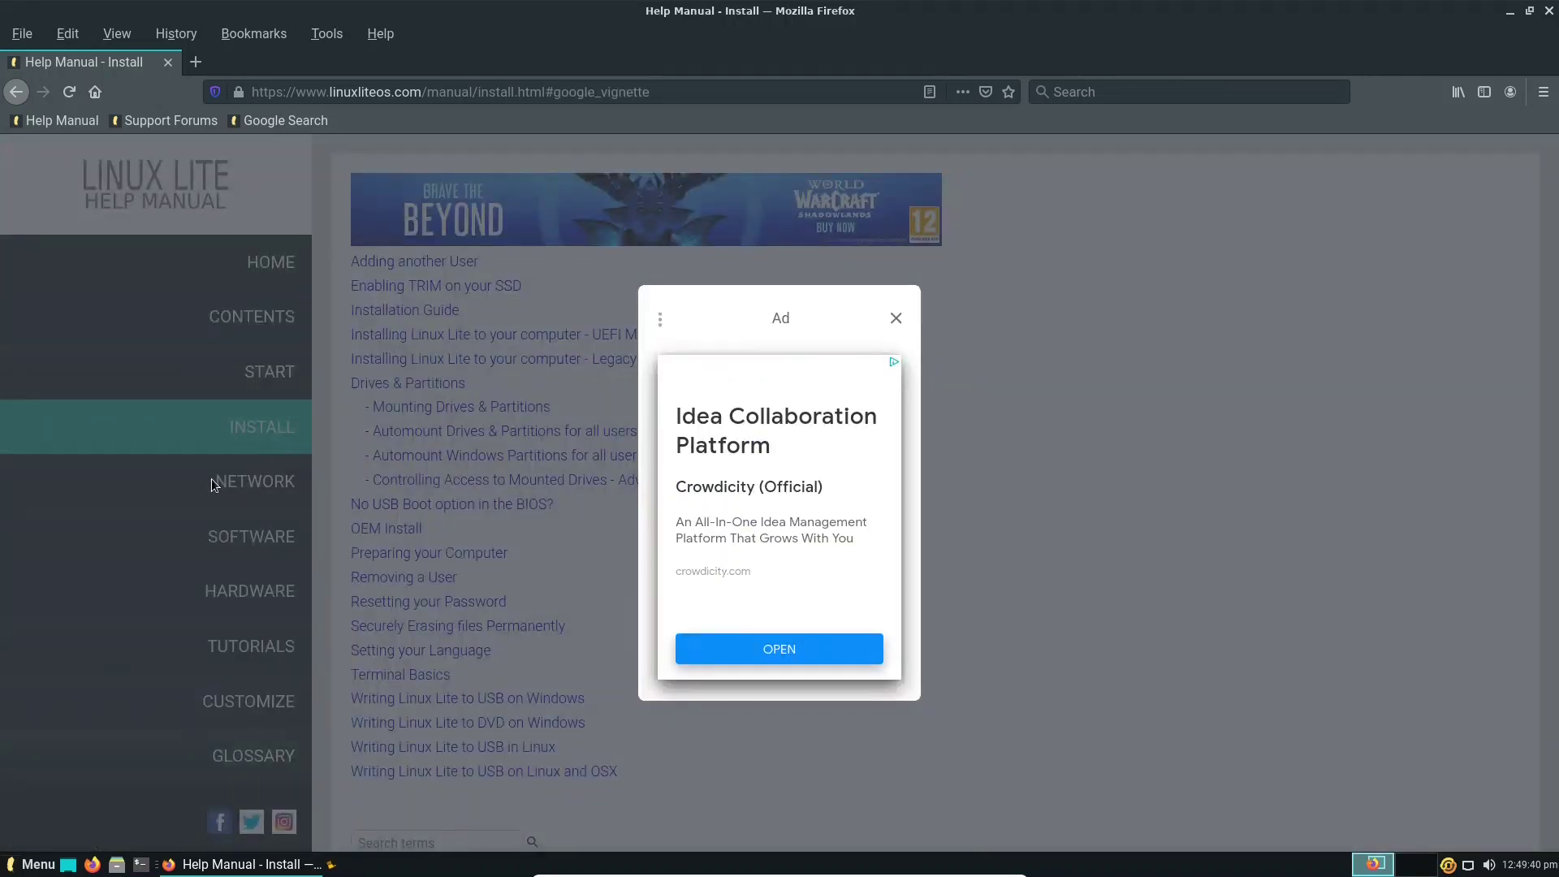
left_click(895, 320)
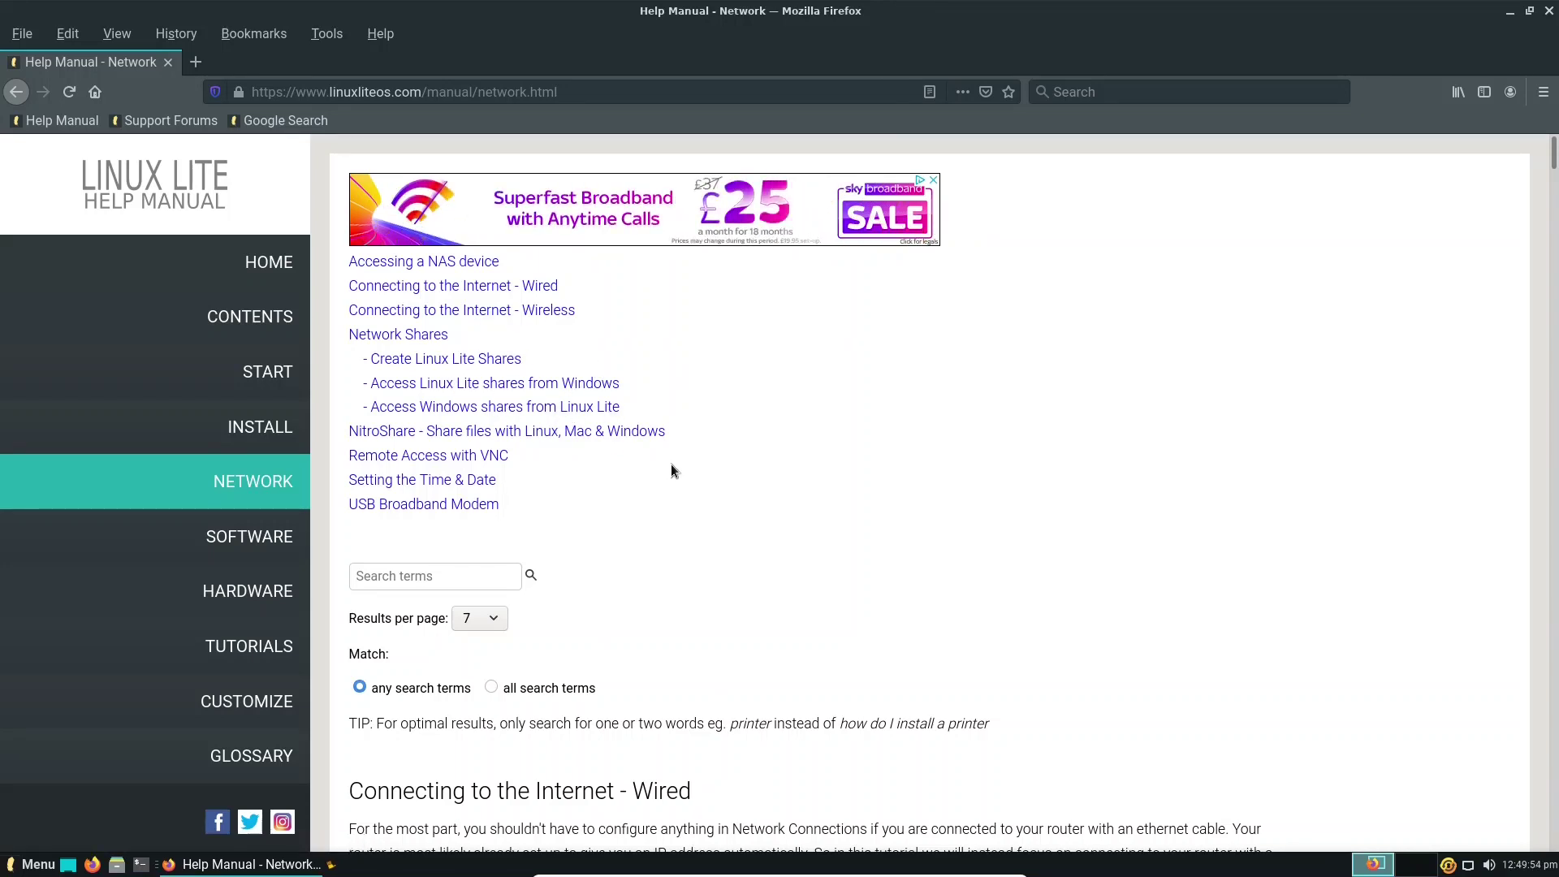
left_click(247, 591)
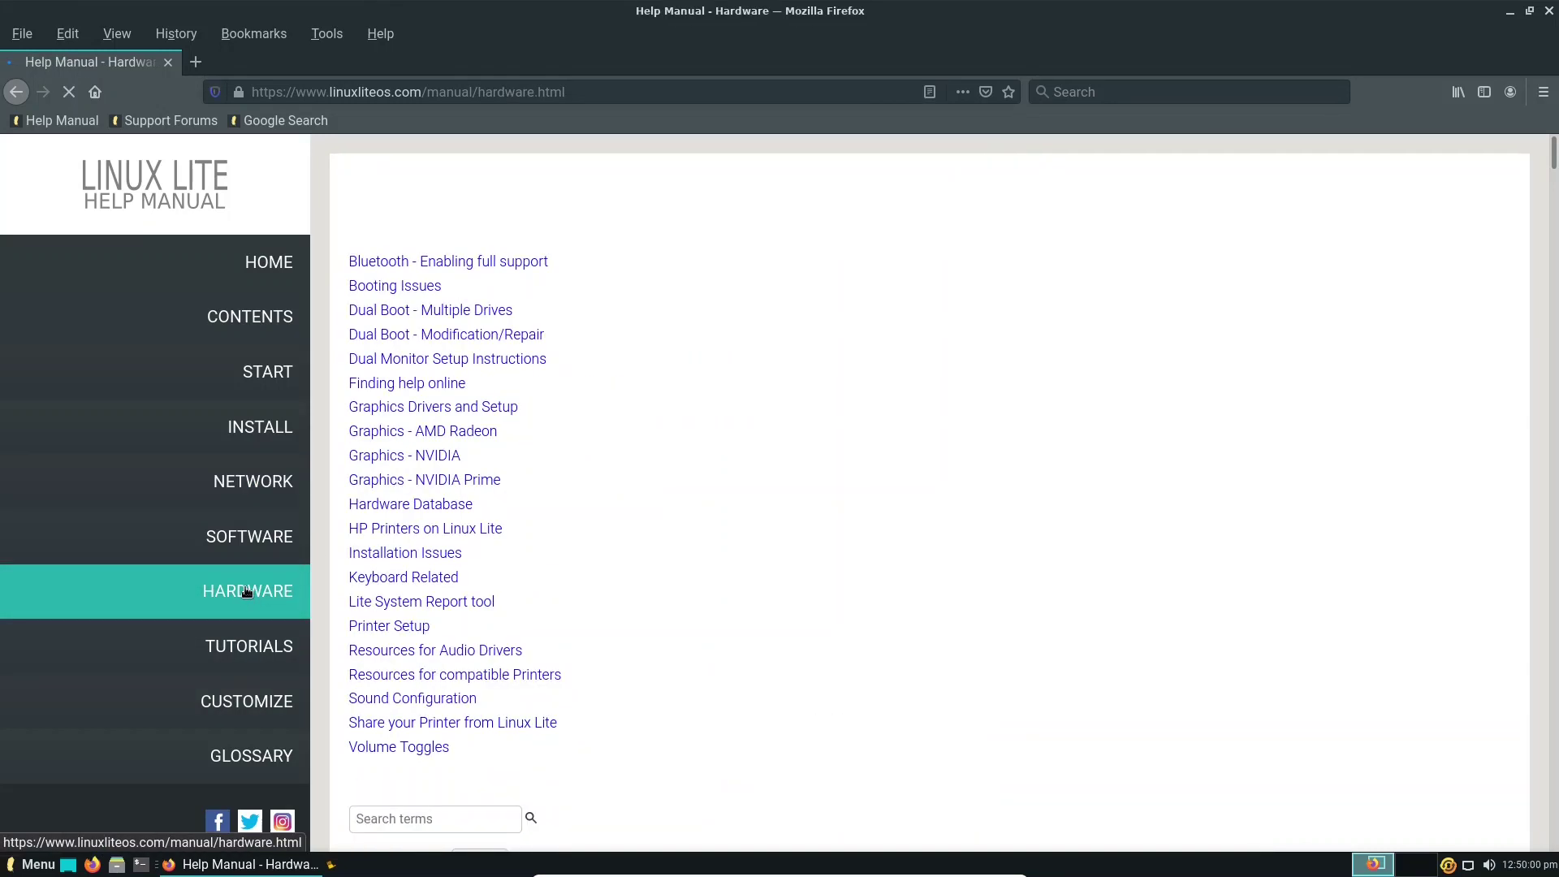
left_click(256, 646)
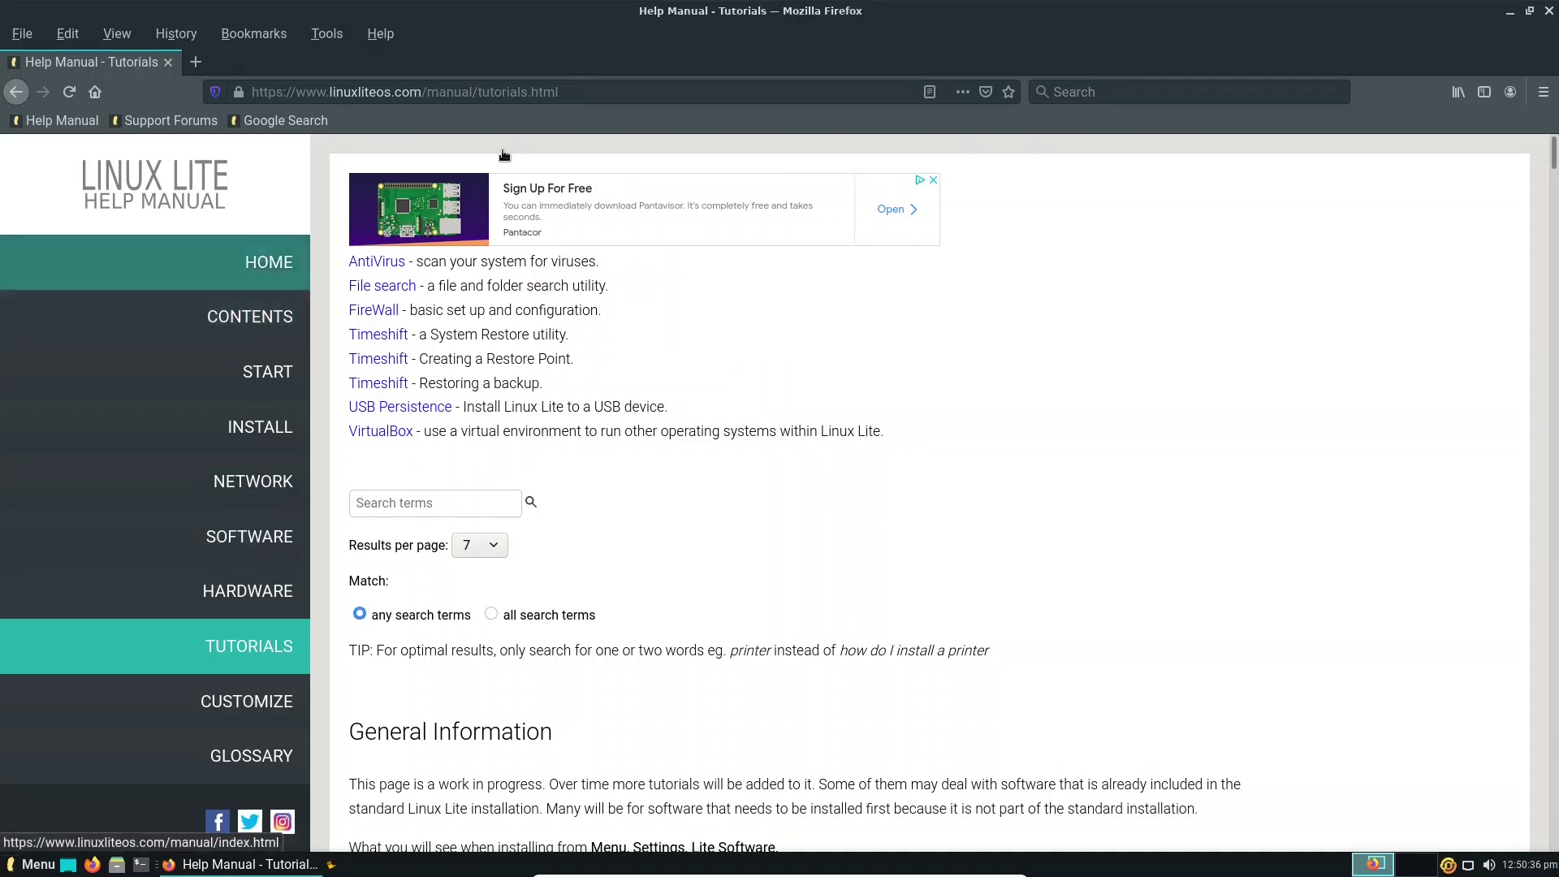
left_click(1549, 11)
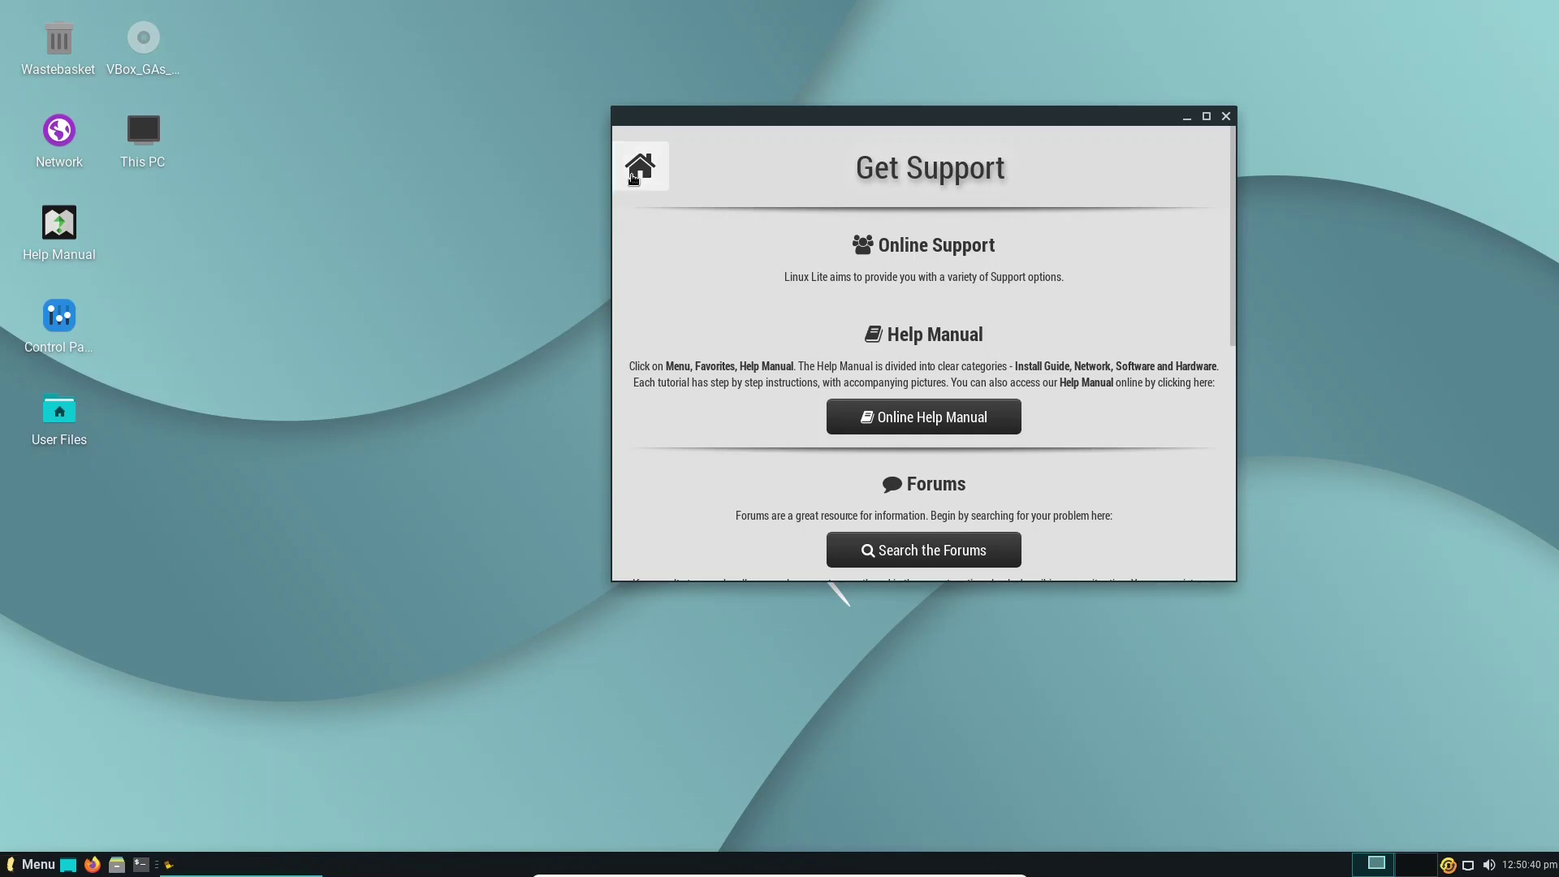
left_click(634, 177)
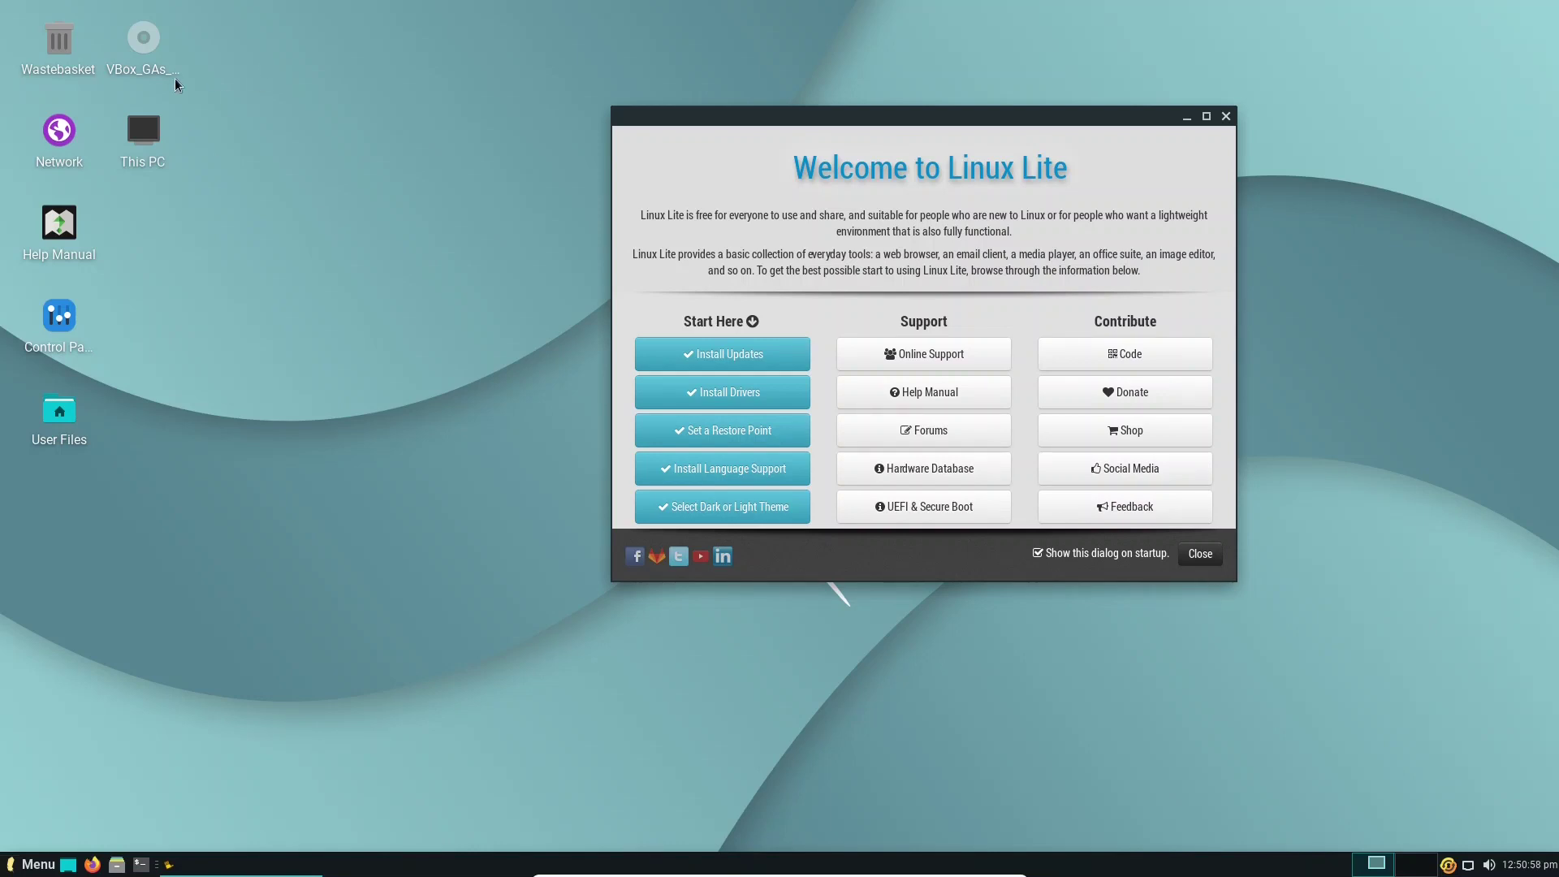
- Examine the actions available for the VBox_GAs disc on the desktop and dismiss them without choosing any
right_click(149, 35)
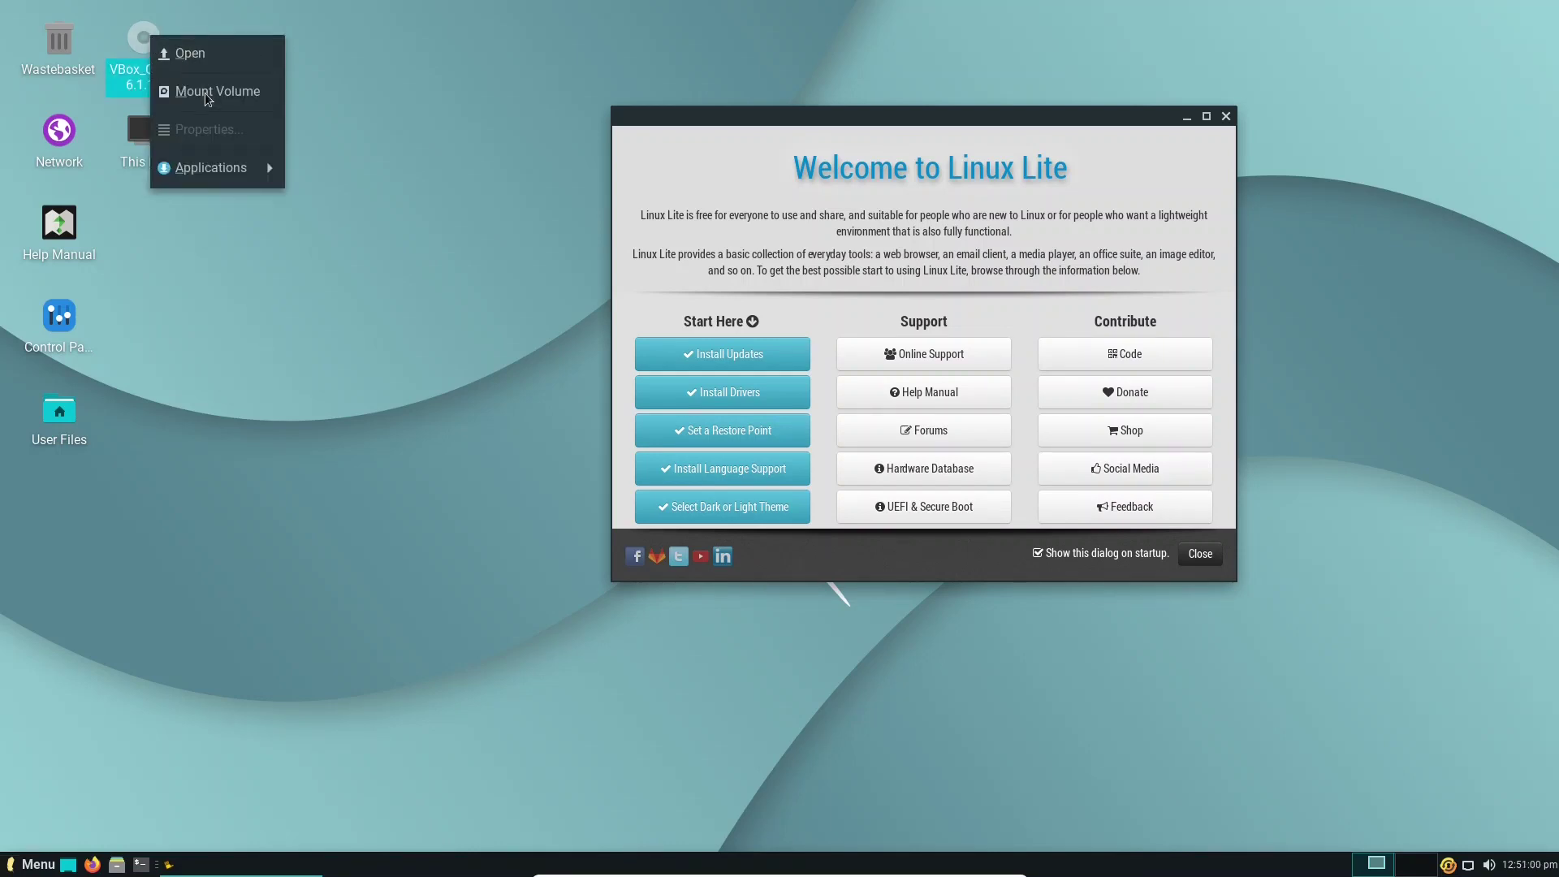
left_click(338, 125)
right_click(147, 46)
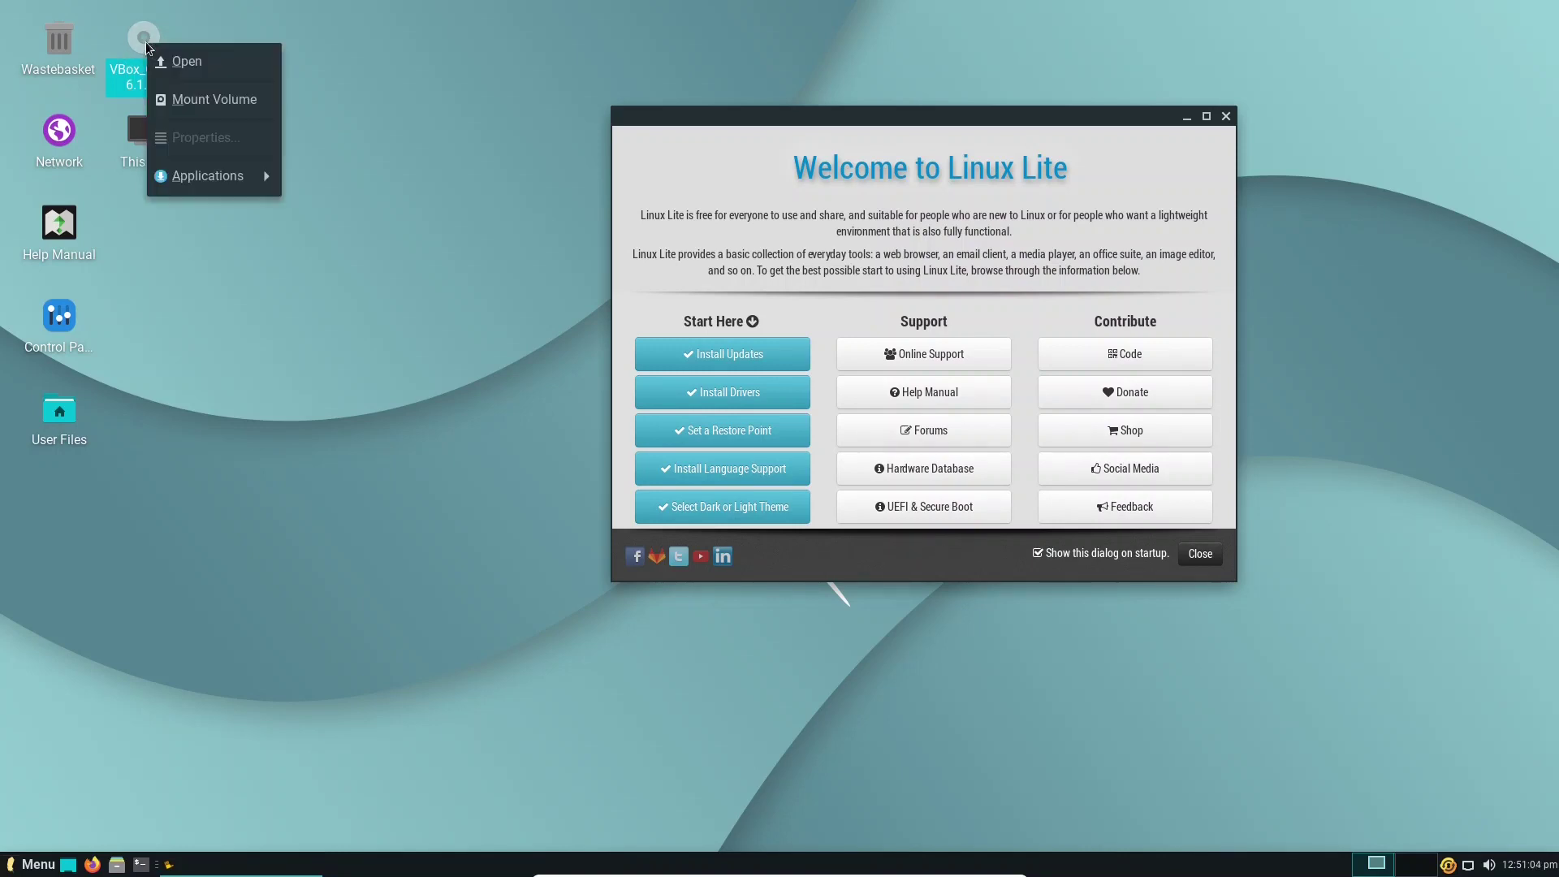
left_click(380, 59)
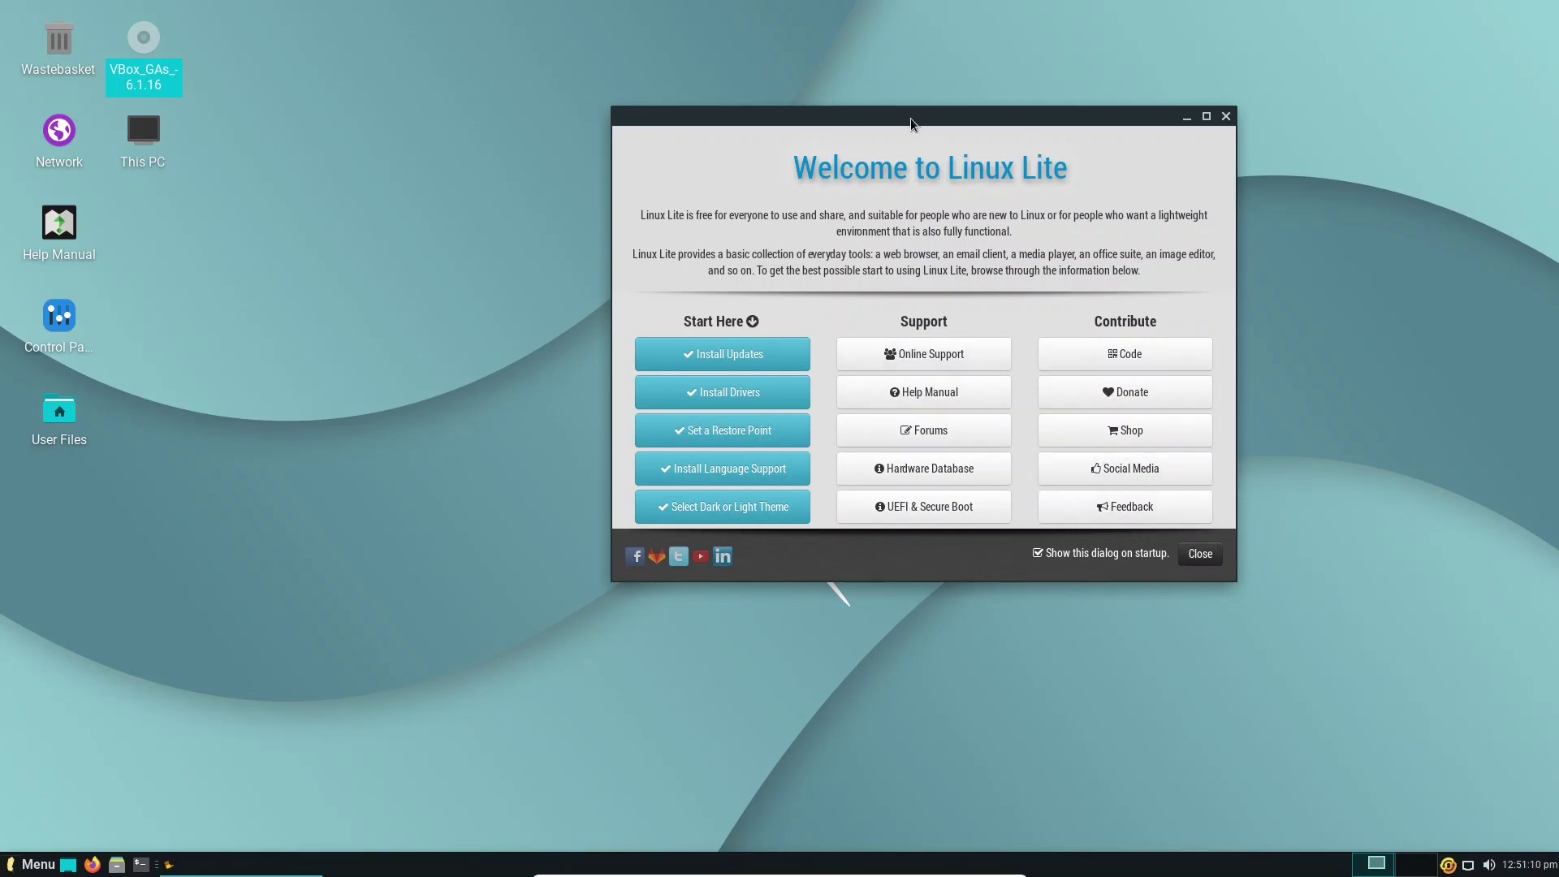
- Move the Welcome window closer to the desktop icons and open the online store through its Shop section
left_click_drag(915, 118, 705, 86)
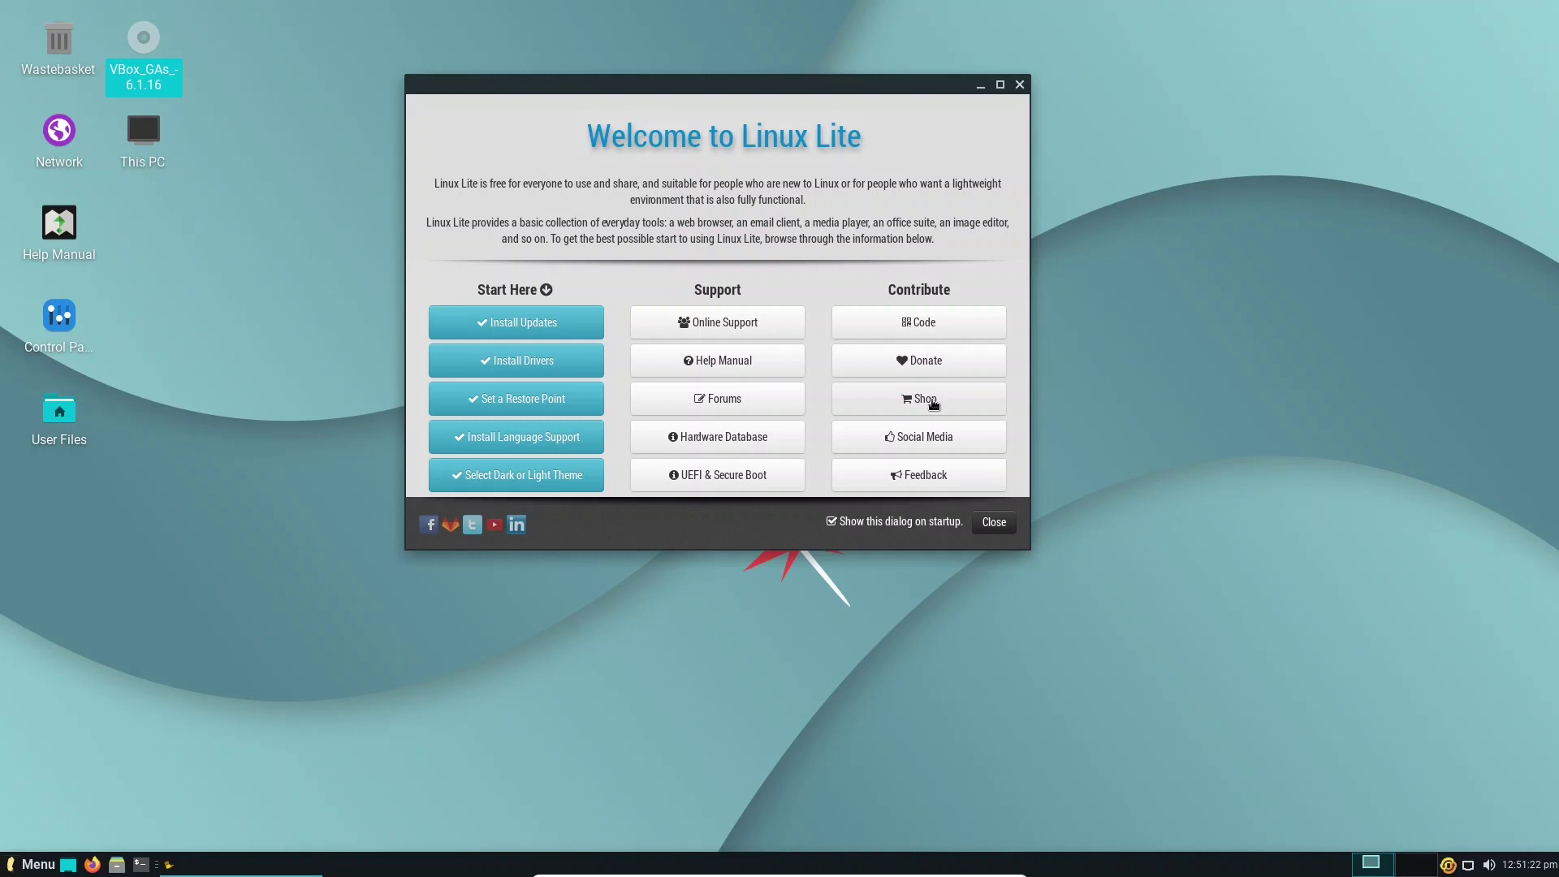
left_click(935, 404)
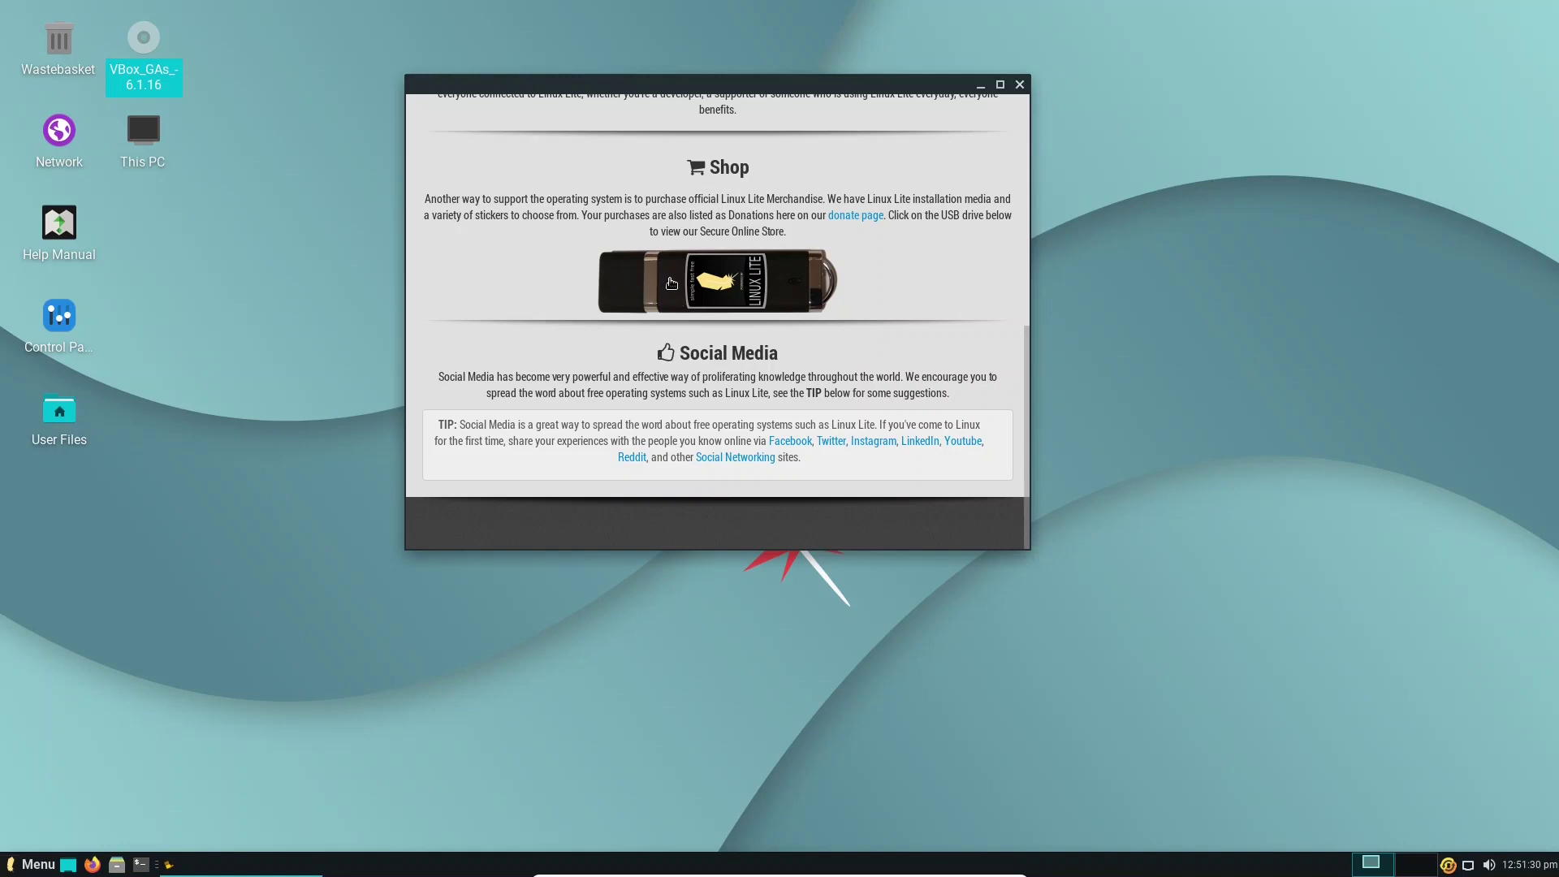
left_click(672, 282)
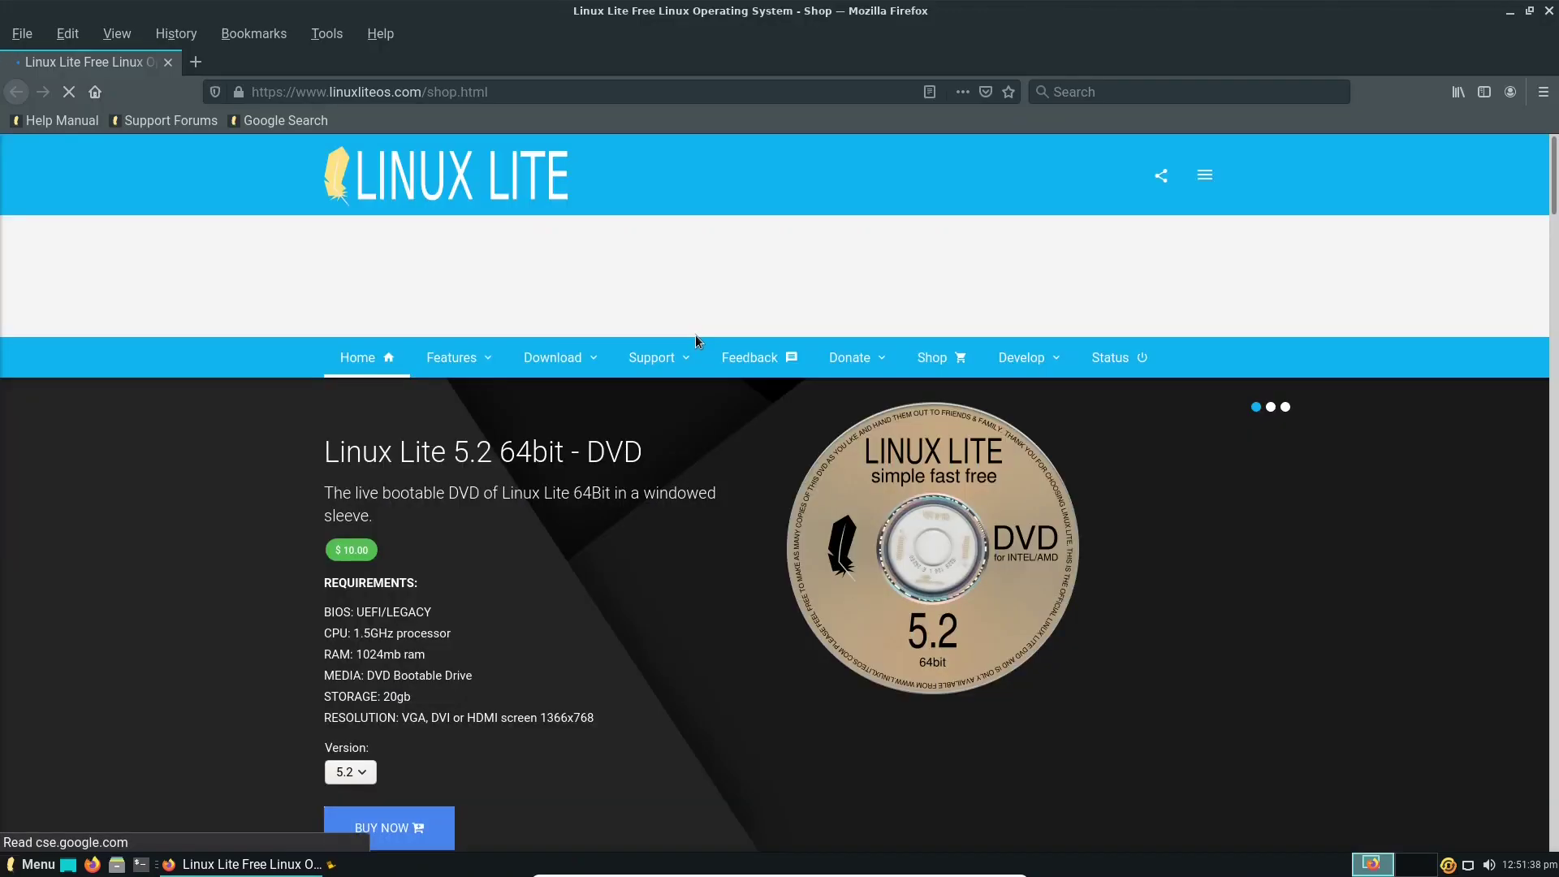
- Examine the Linux Lite Shop's payment information and its DVD and USB products, and close the browser
scroll(684, 350, "down", 5)
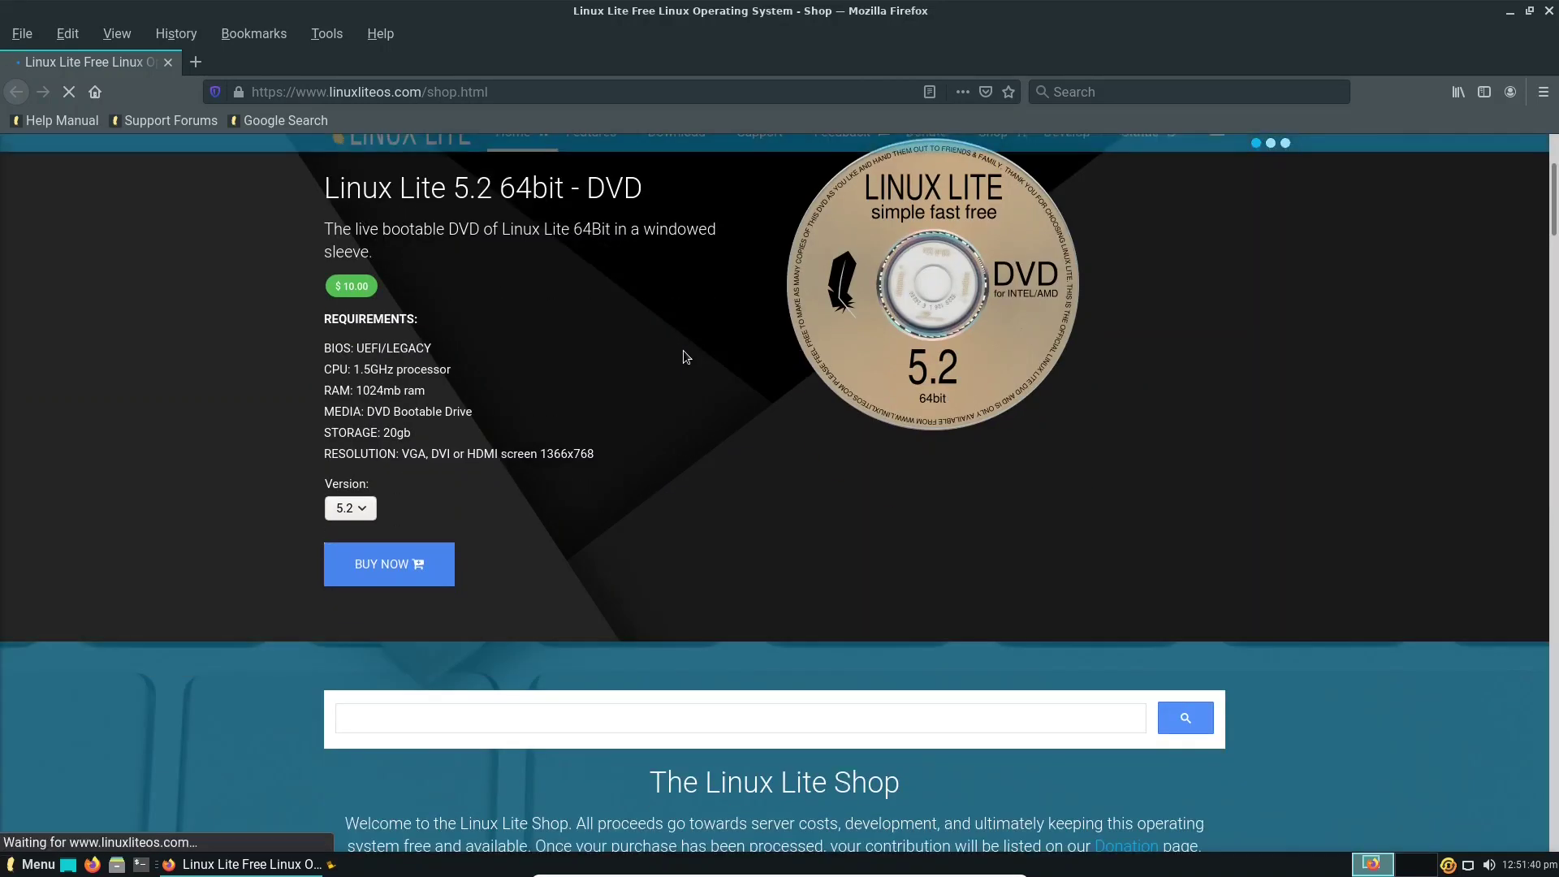
scroll(685, 354, "down", 5)
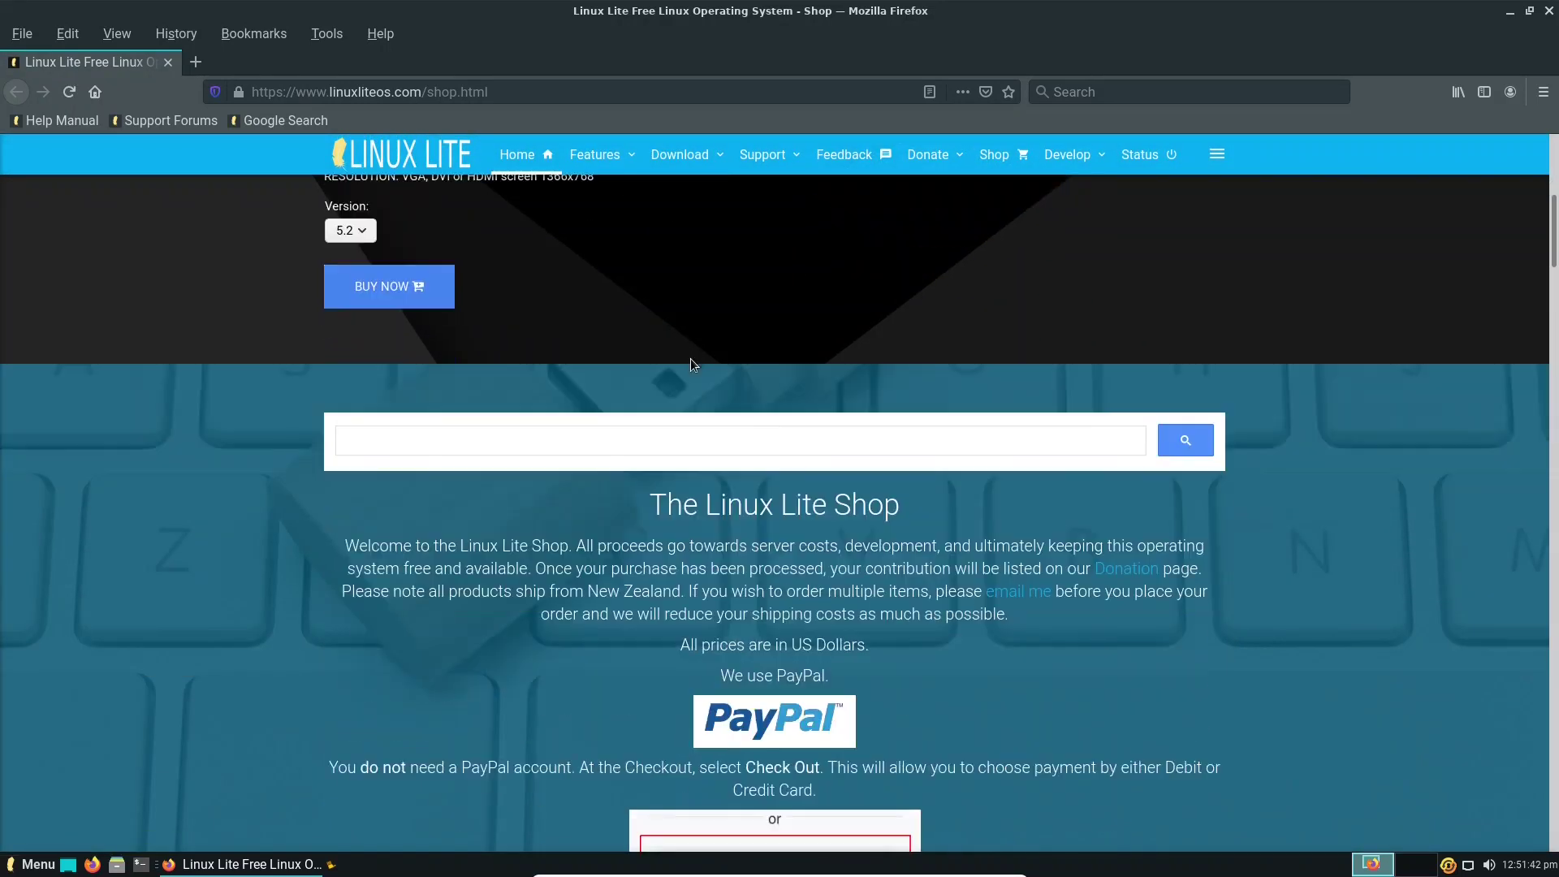
scroll(694, 363, "down", 6)
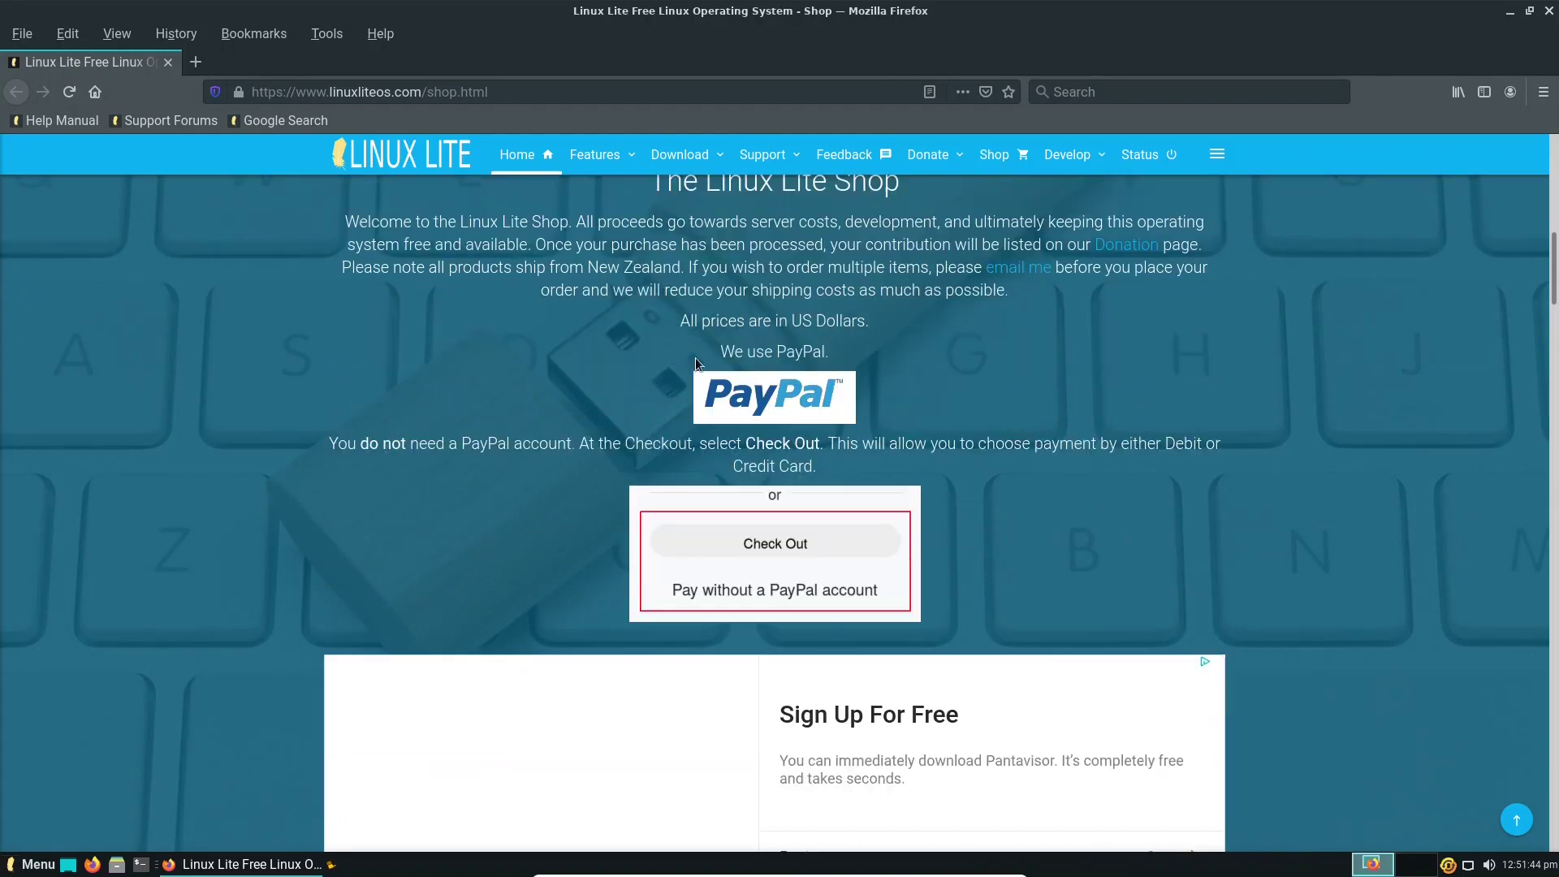
scroll(696, 361, "down", 4)
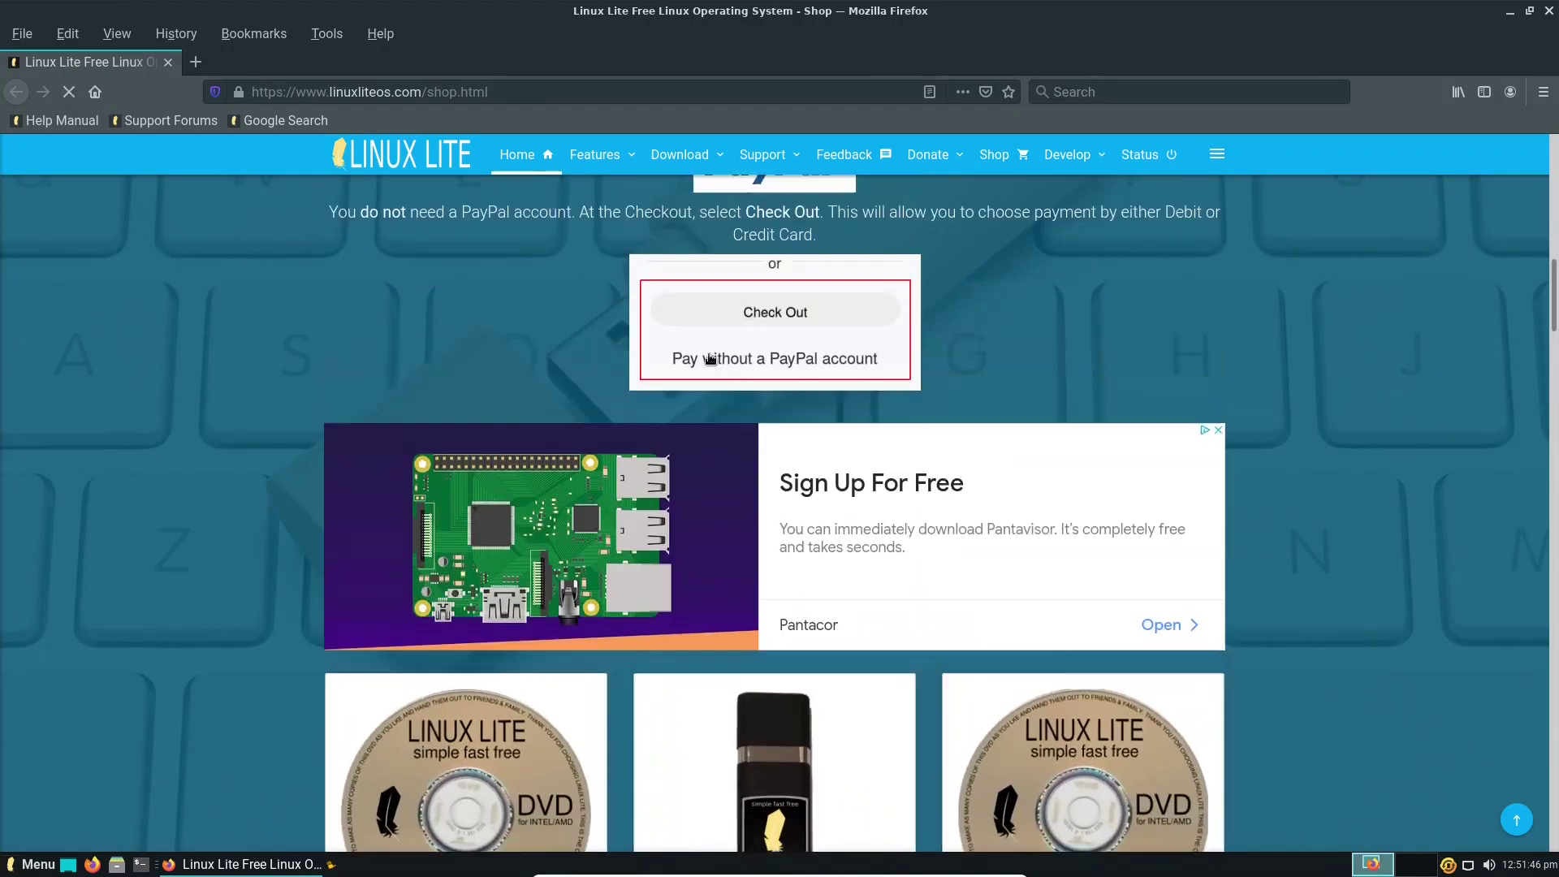
scroll(710, 358, "up", 8)
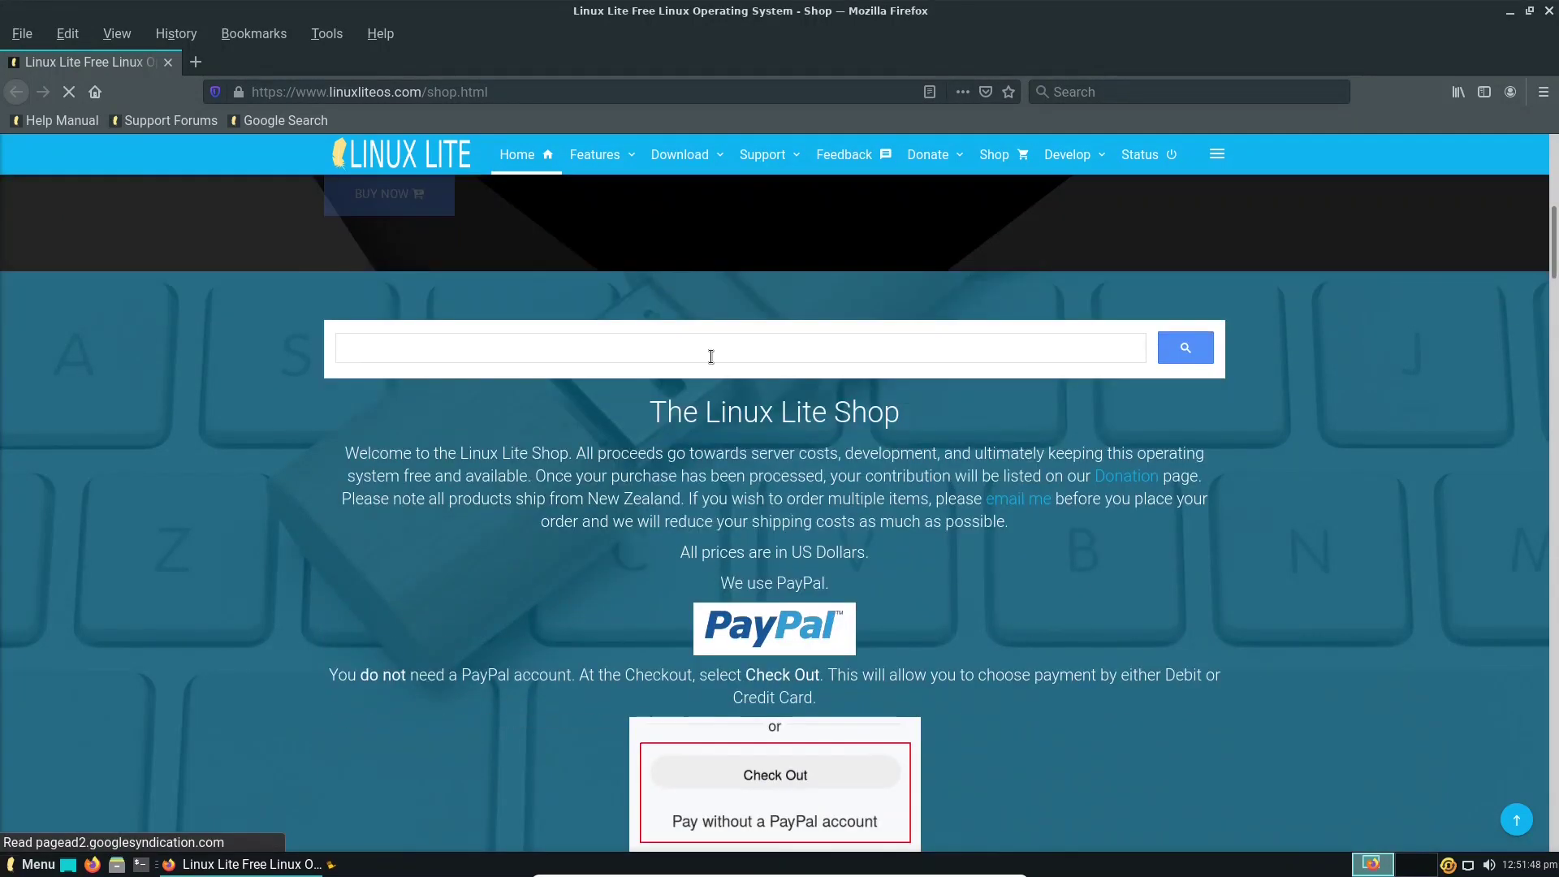
scroll(710, 357, "down", 7)
scroll(541, 366, "down", 4)
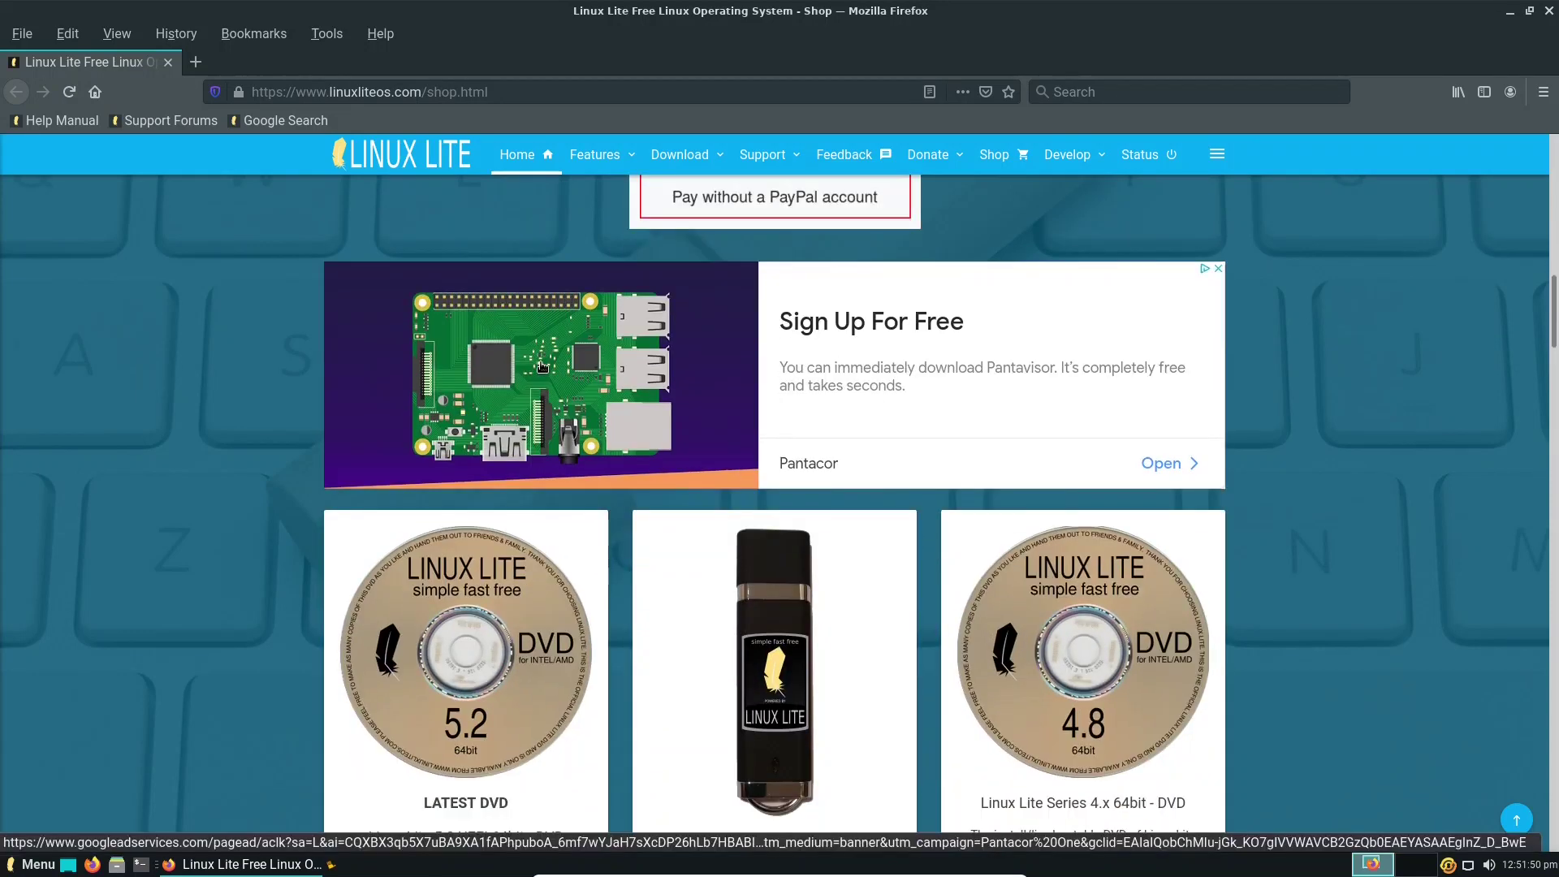
scroll(1321, 485, "down", 4)
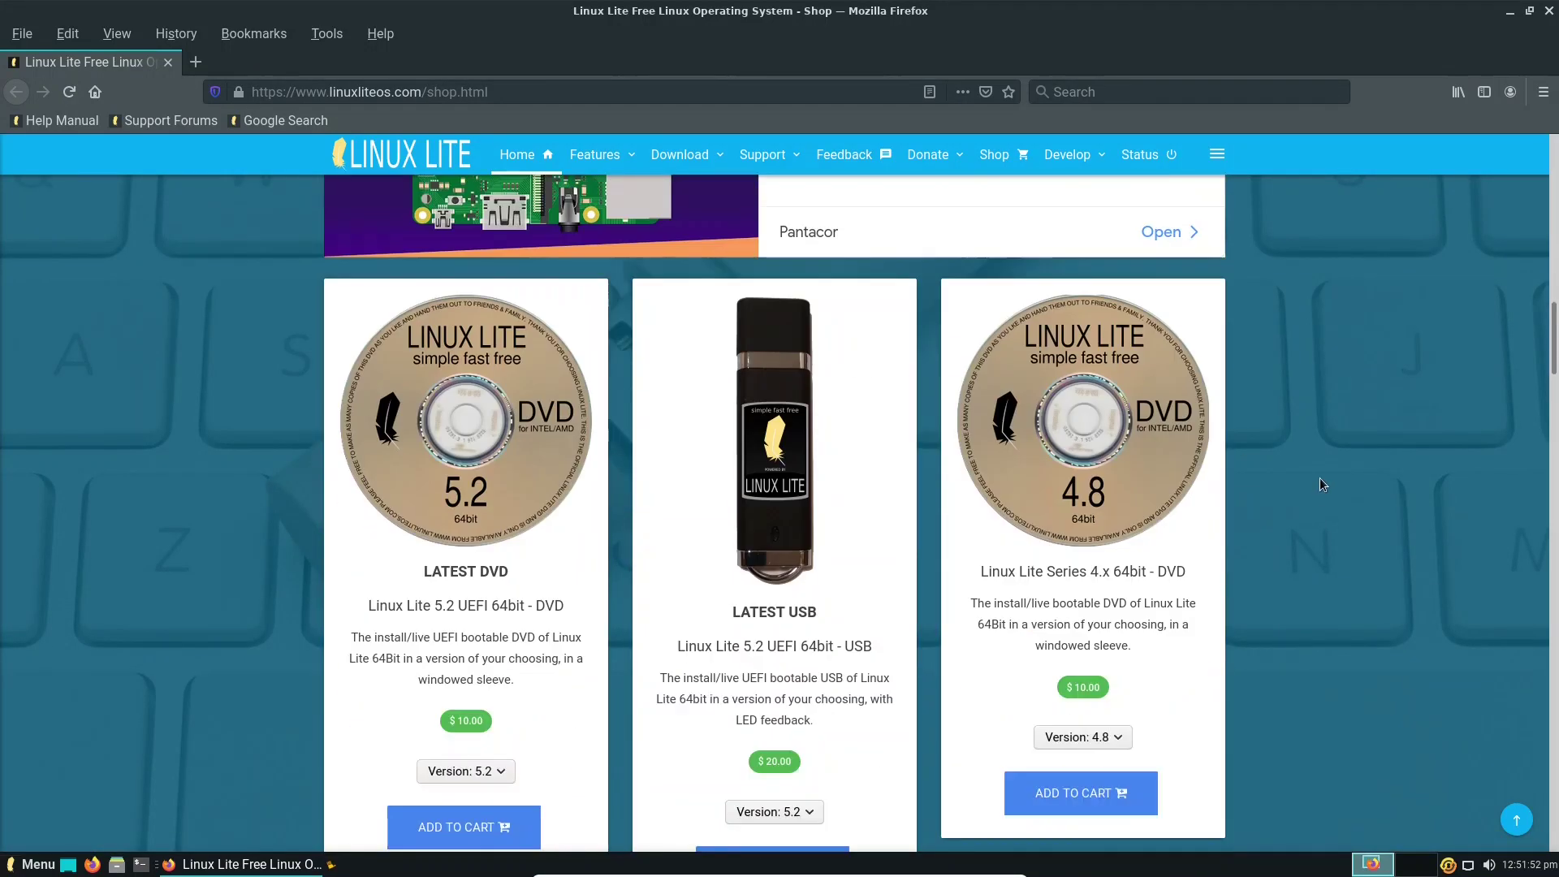
scroll(1320, 479, "down", 8)
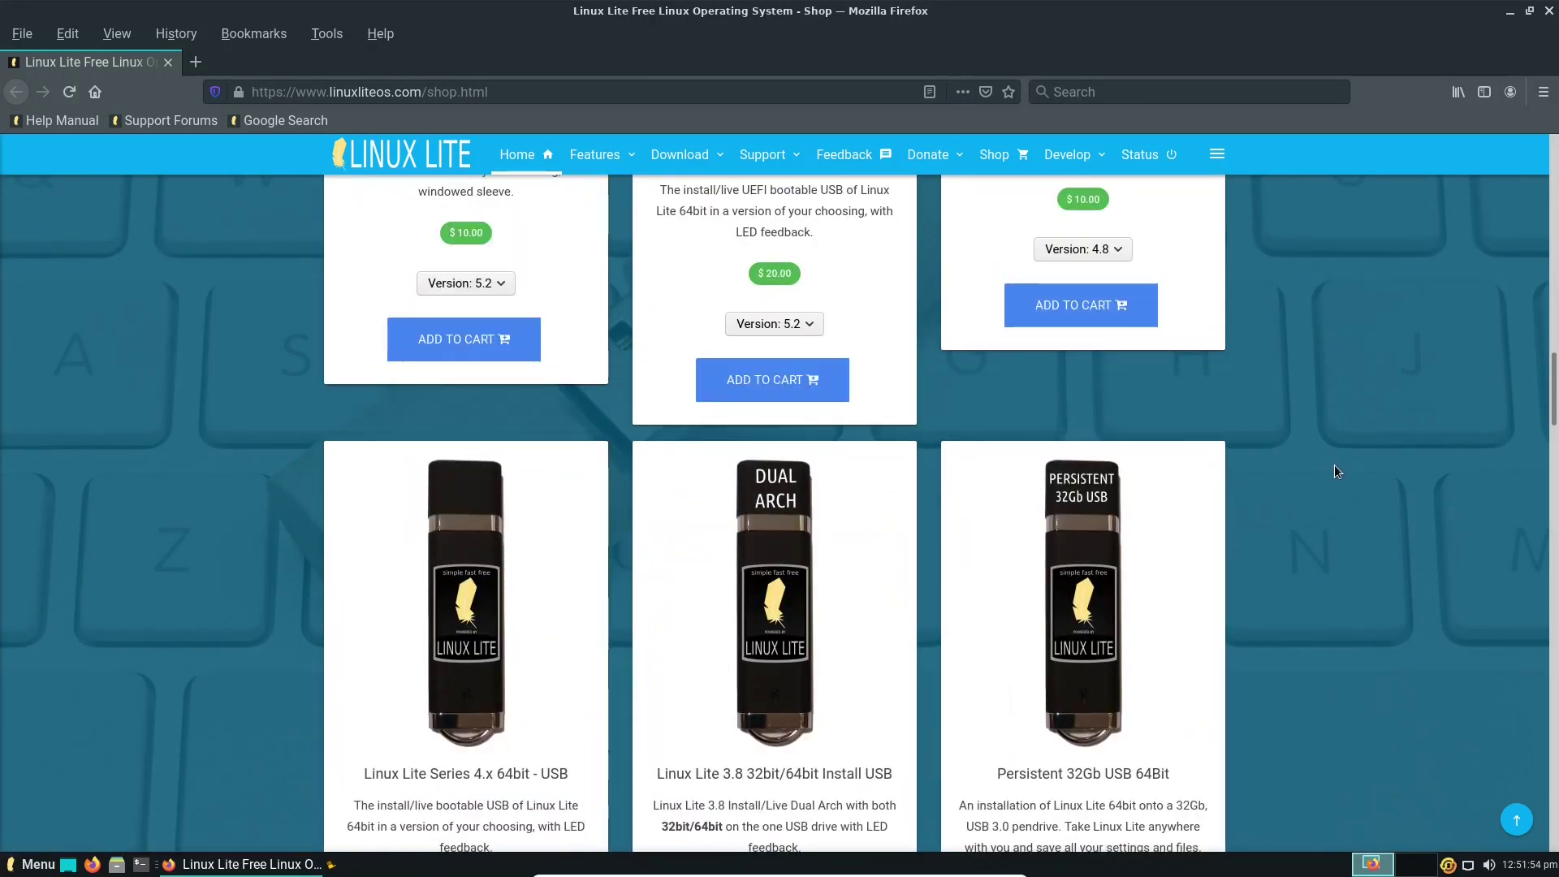
scroll(1336, 471, "up", 4)
scroll(1337, 470, "up", 2)
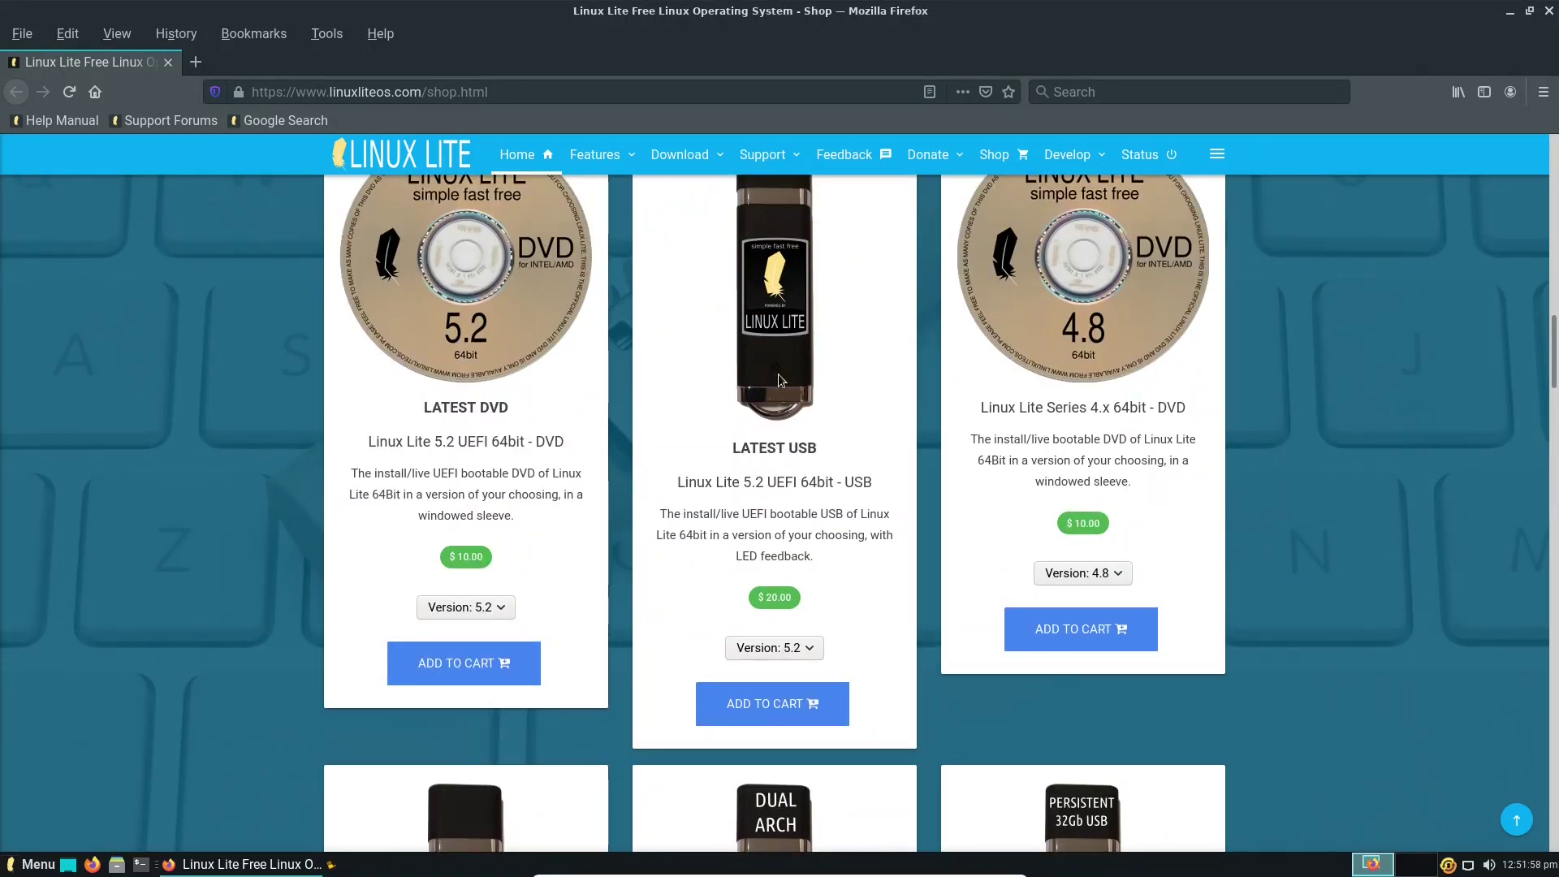
scroll(778, 379, "up", 2)
scroll(886, 463, "down", 3)
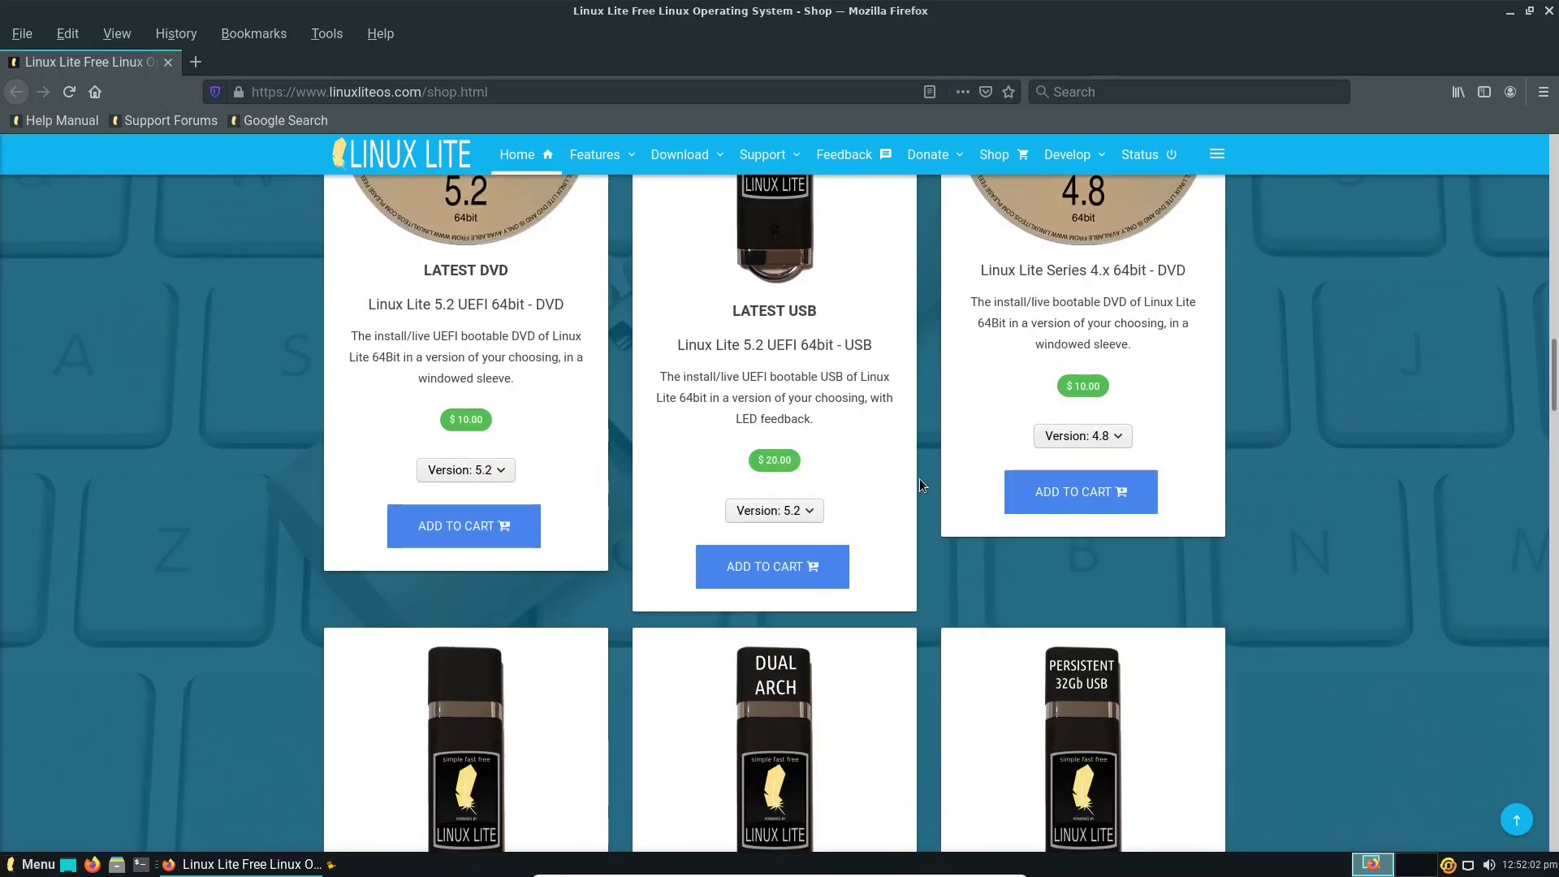
scroll(921, 479, "down", 6)
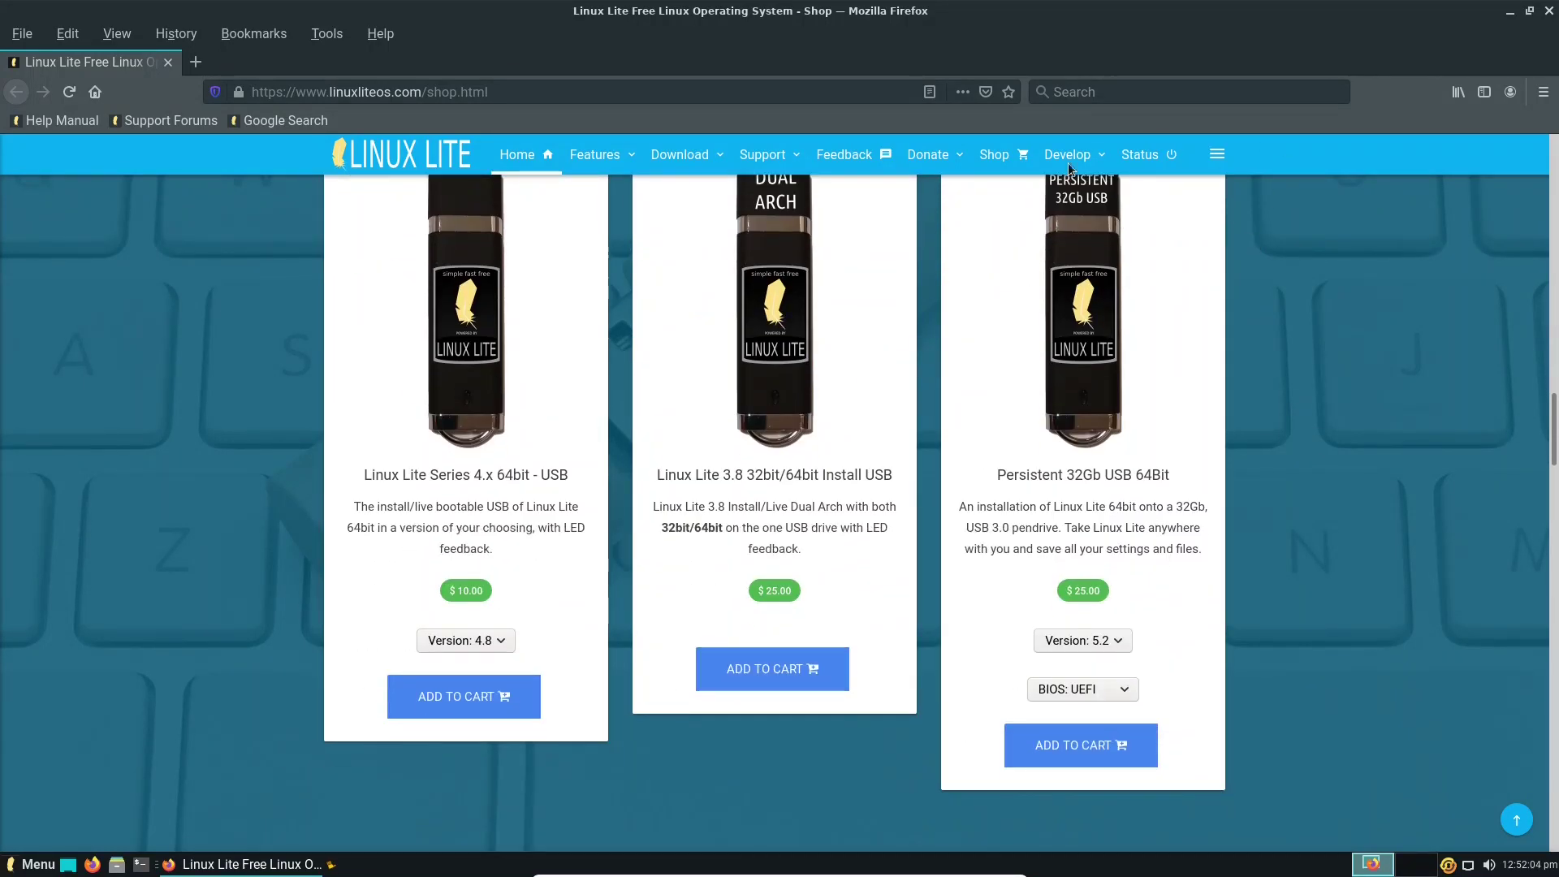
left_click(1550, 10)
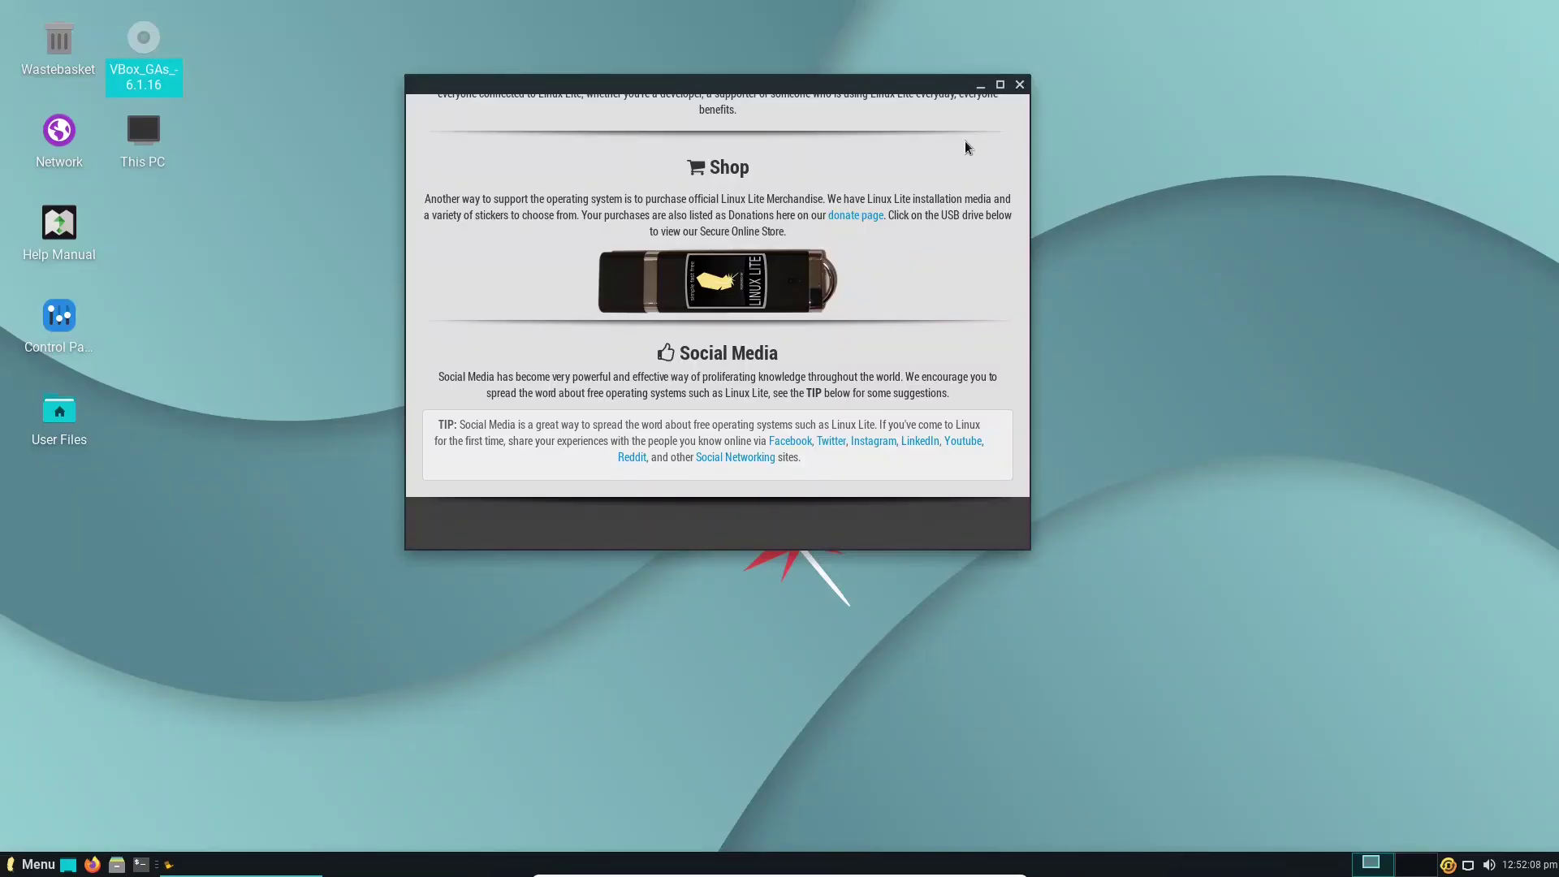
- Examine the Donate and Code sections of the Contribute page, return to the Welcome home page and close the Welcome window
scroll(812, 162, "up", 2)
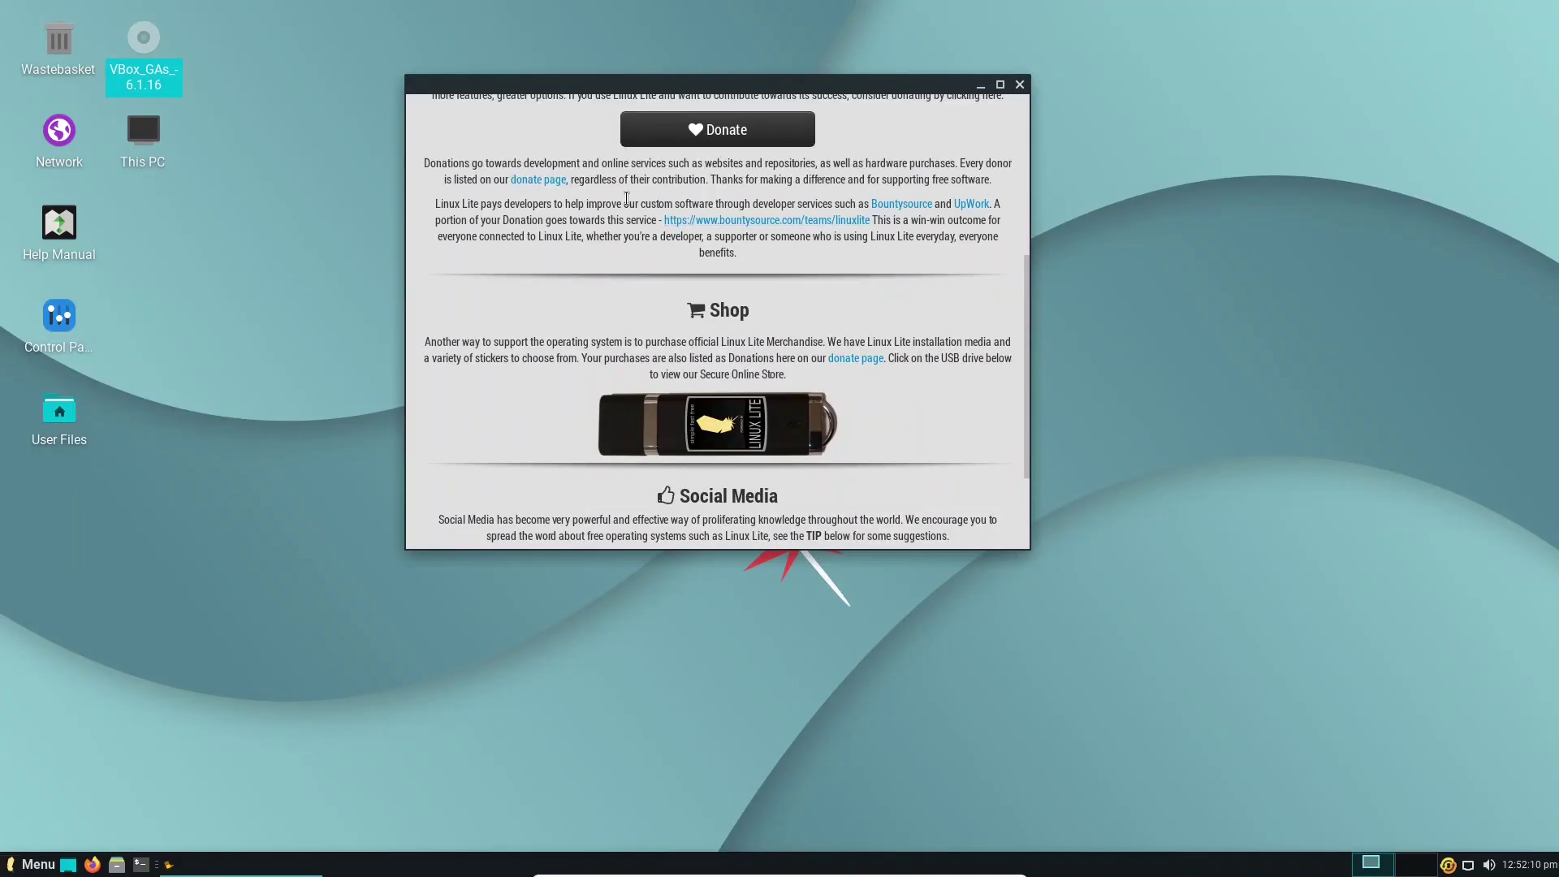
left_click_drag(1022, 280, 1034, 46)
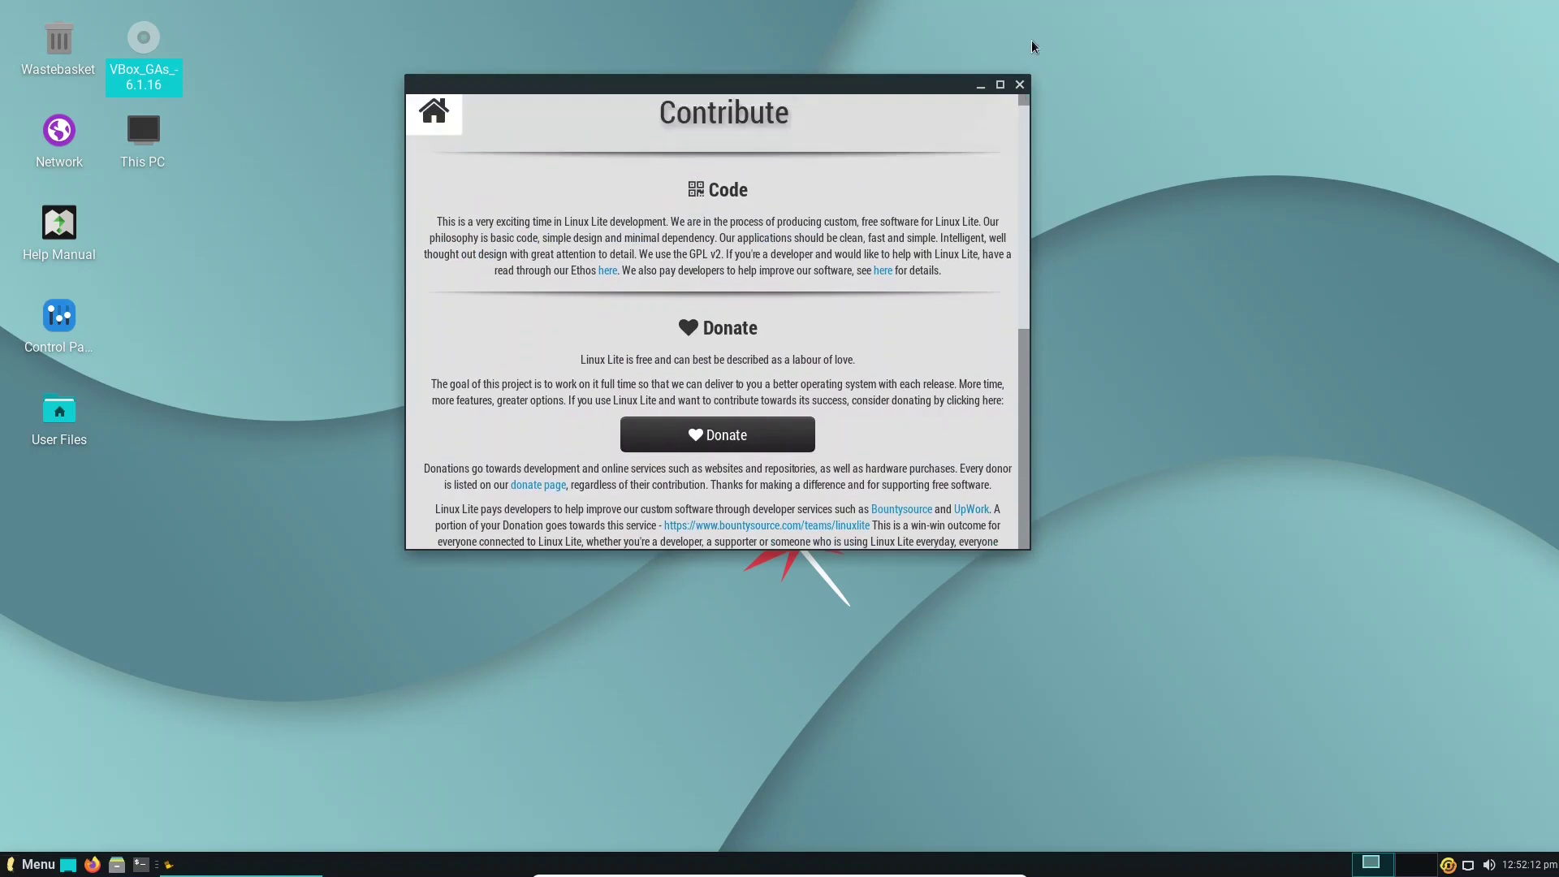
left_click(433, 112)
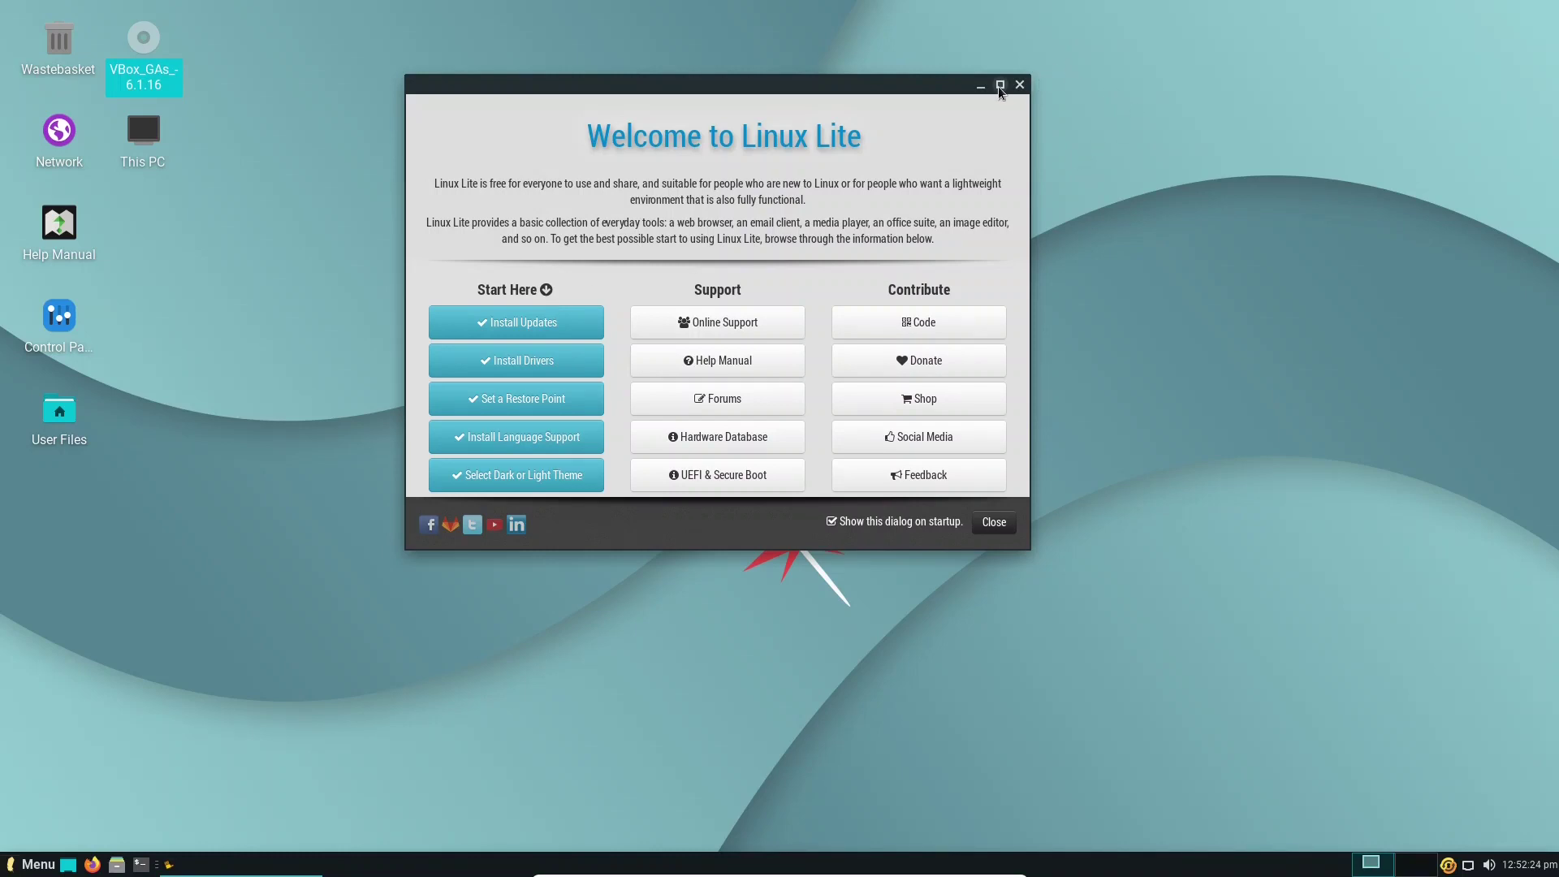
left_click(1020, 86)
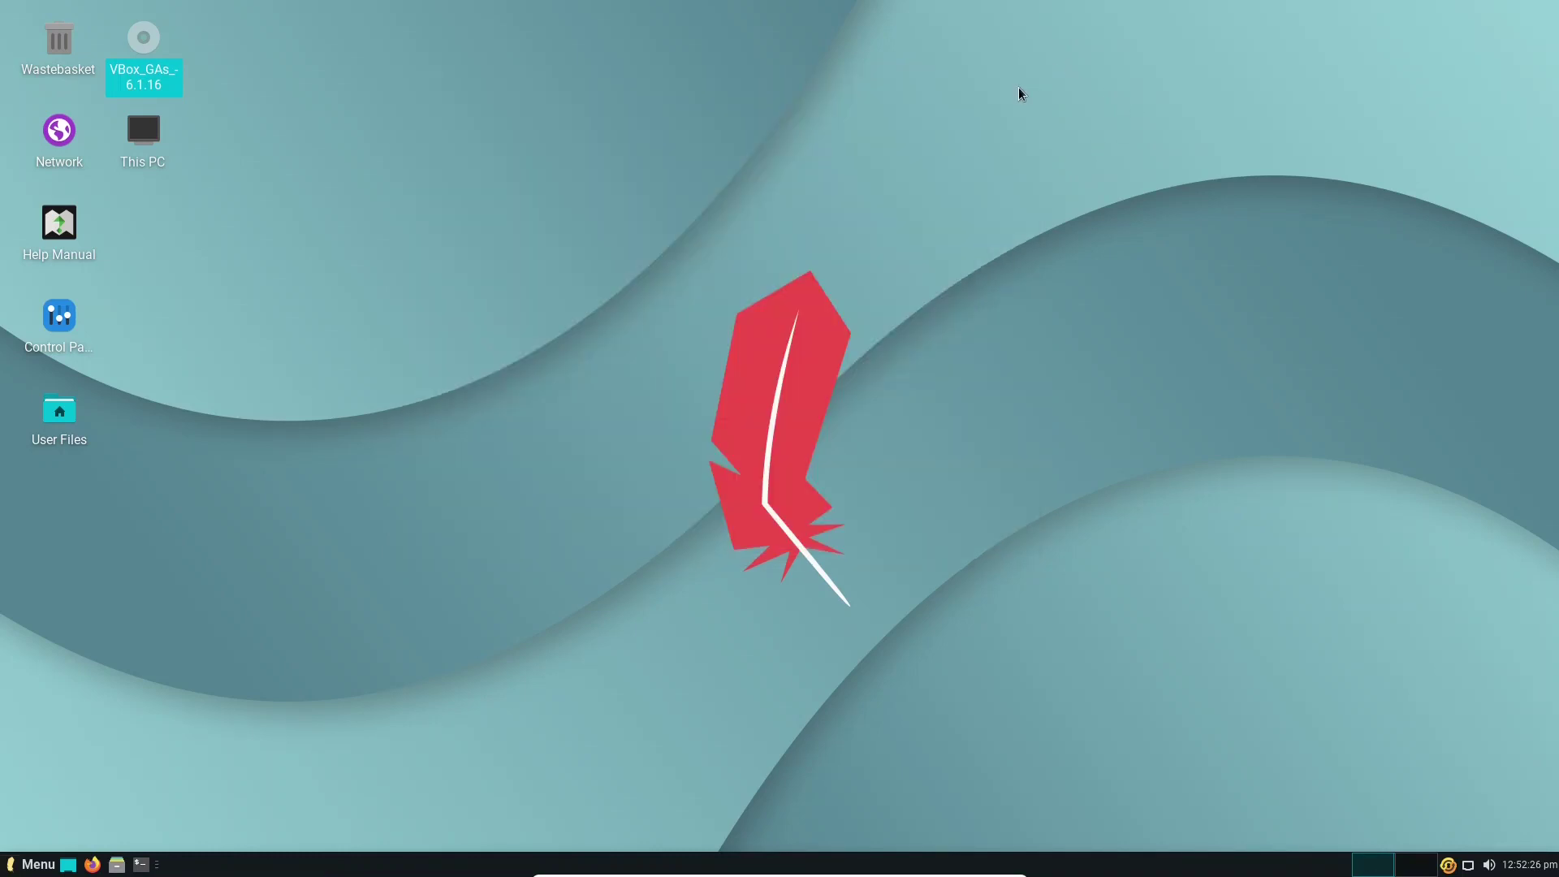
left_click(261, 510)
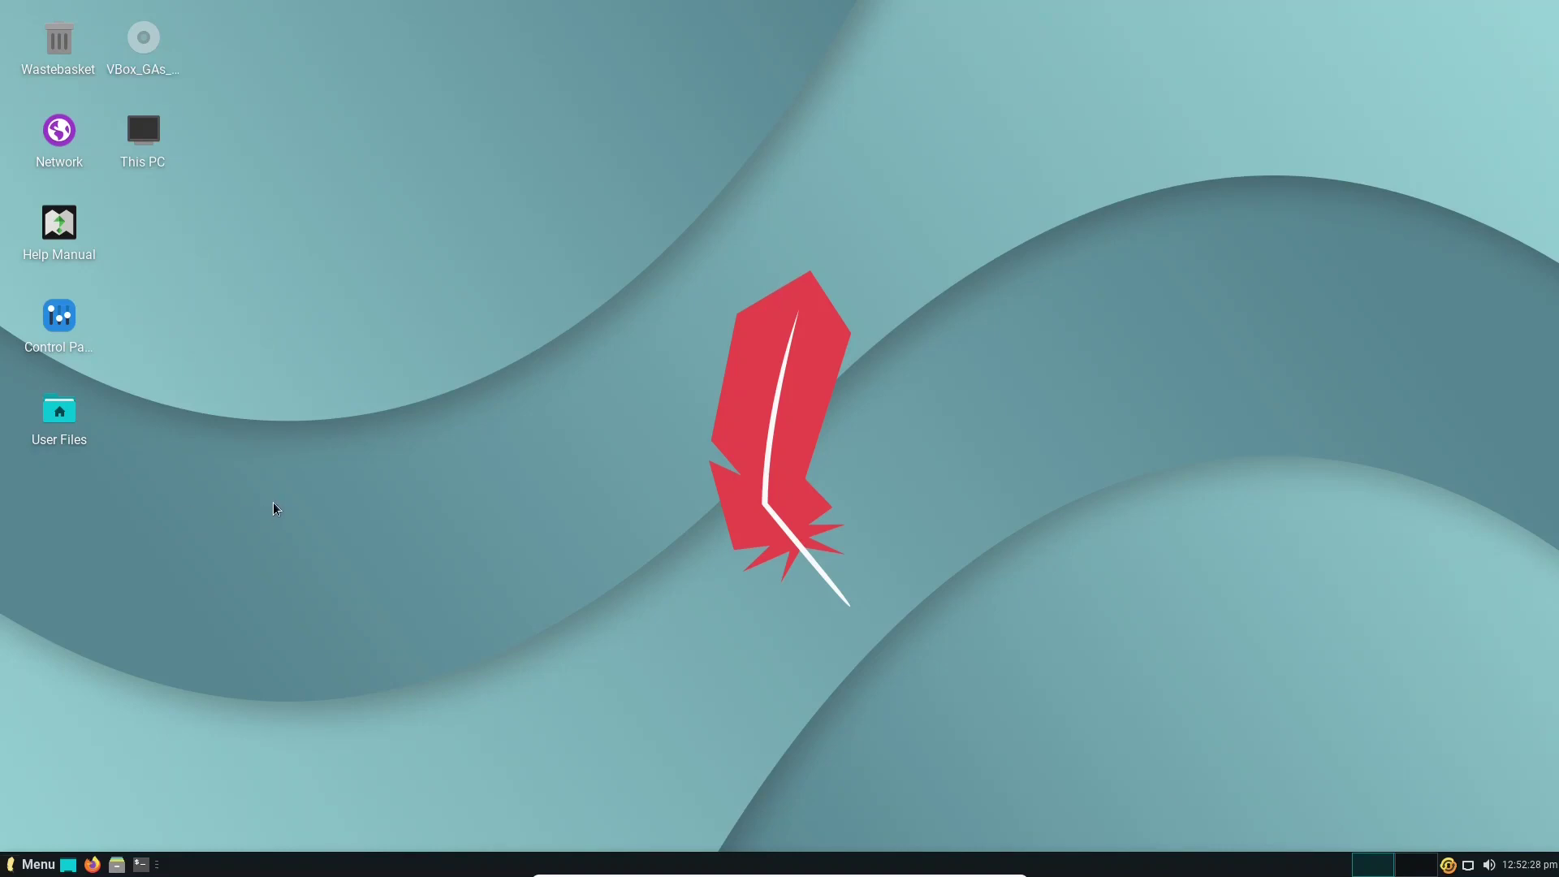
- Examine the favourites, all applications, My Computer and Settings categories of the application menu and dismiss it
left_click(24, 867)
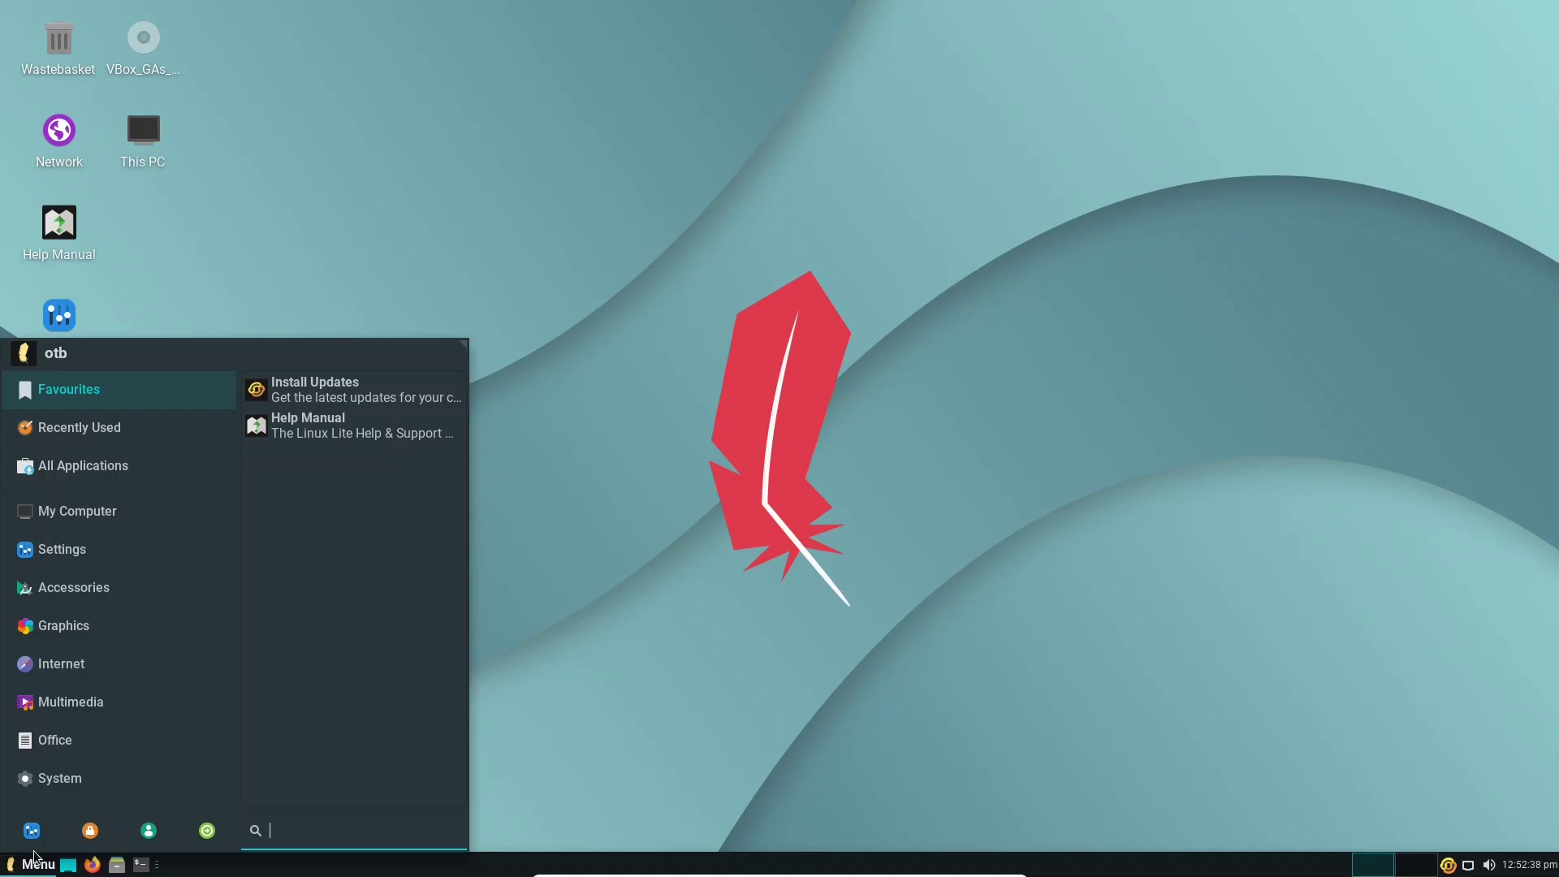
left_click(41, 430)
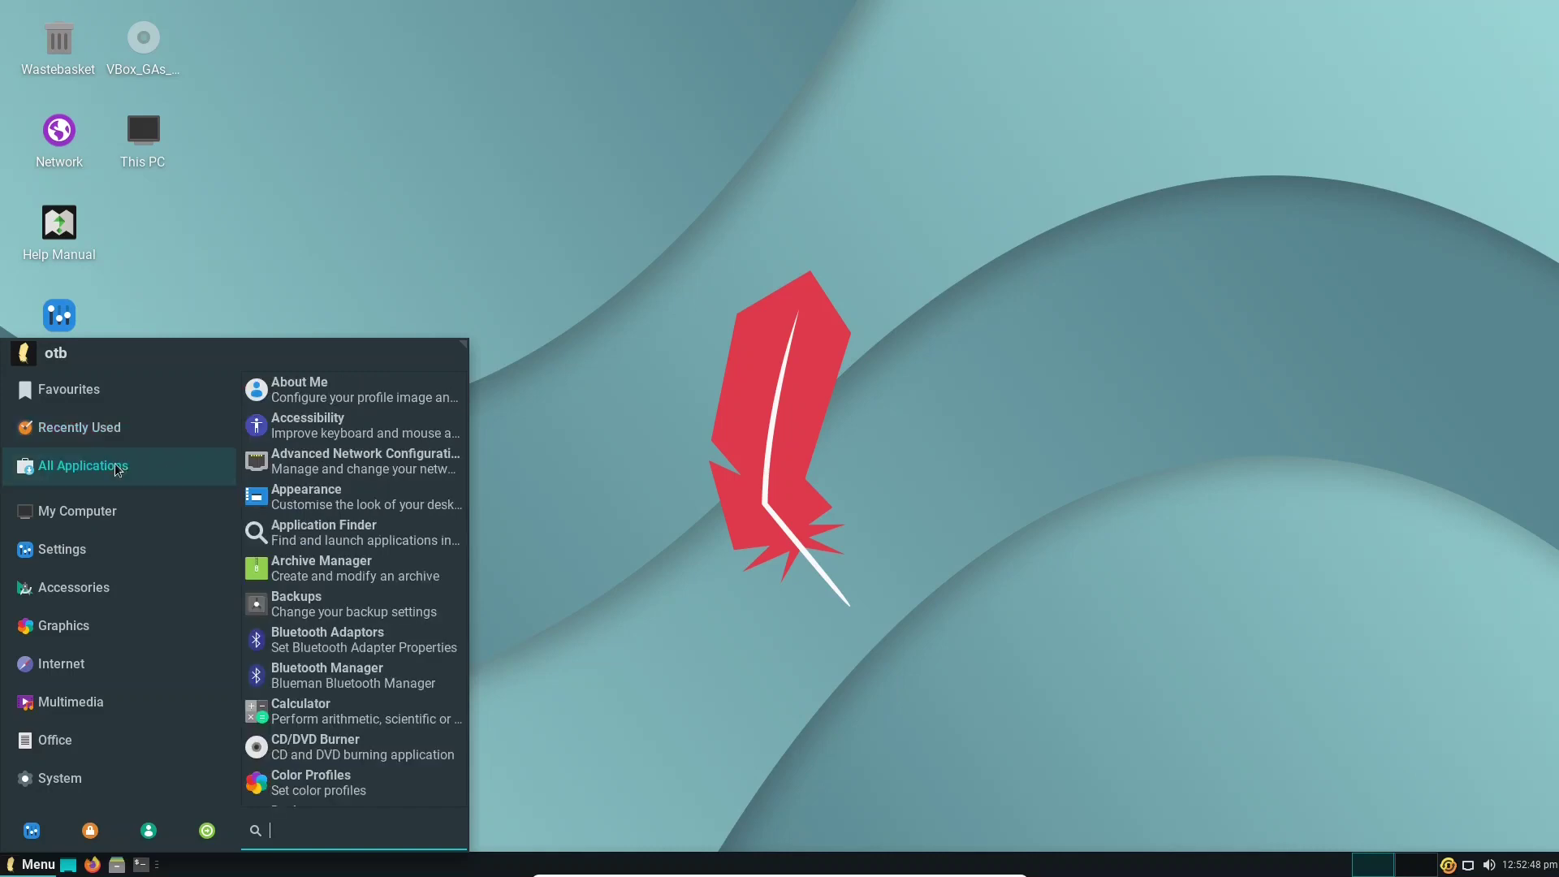
mouse_move(84, 511)
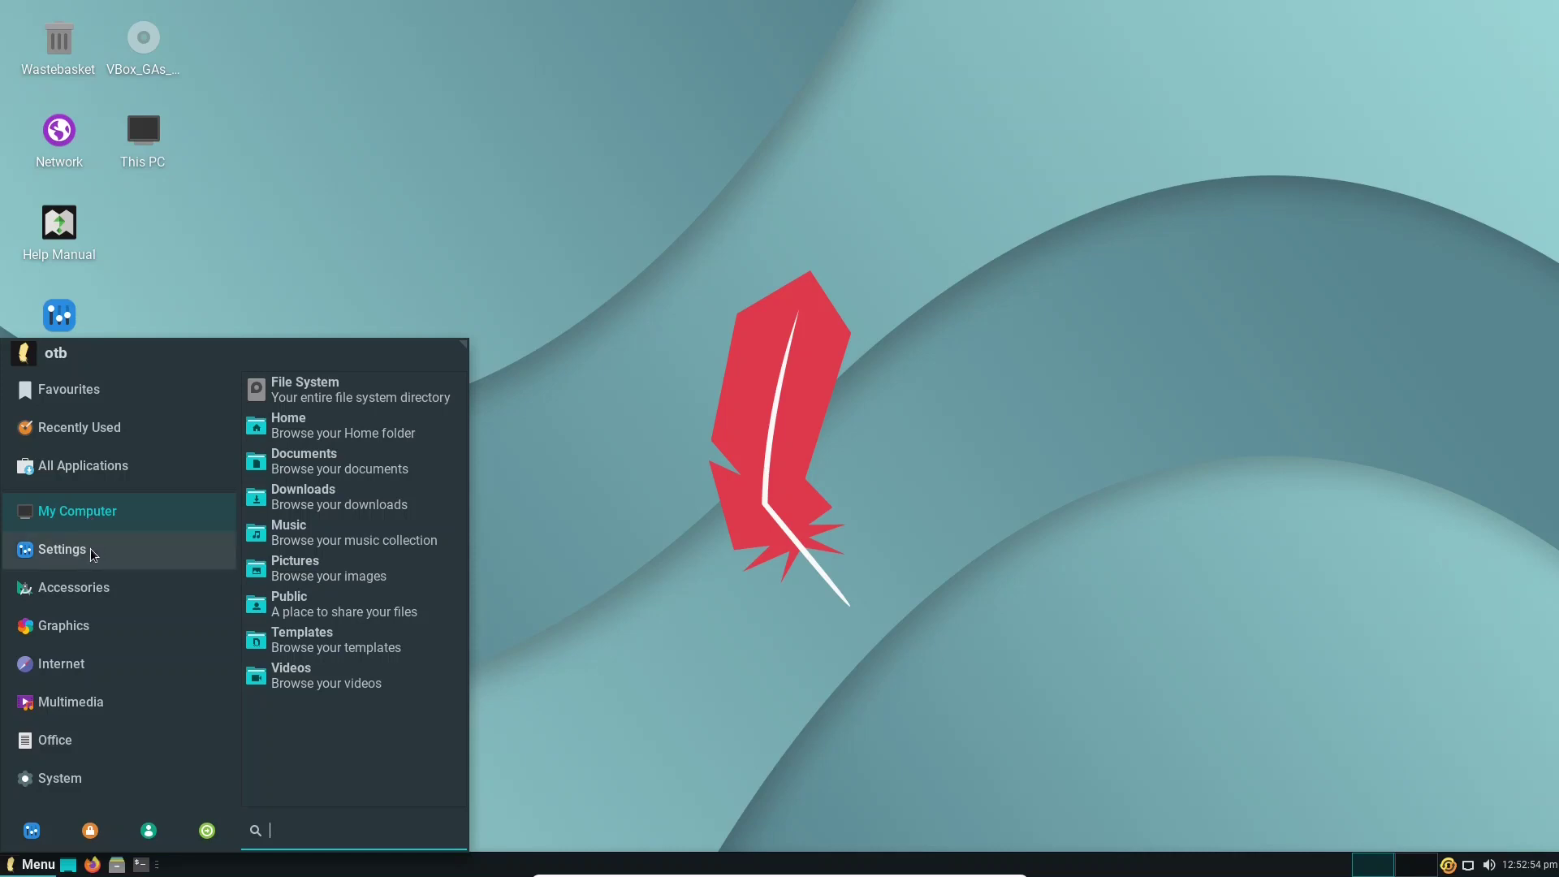
mouse_move(90, 550)
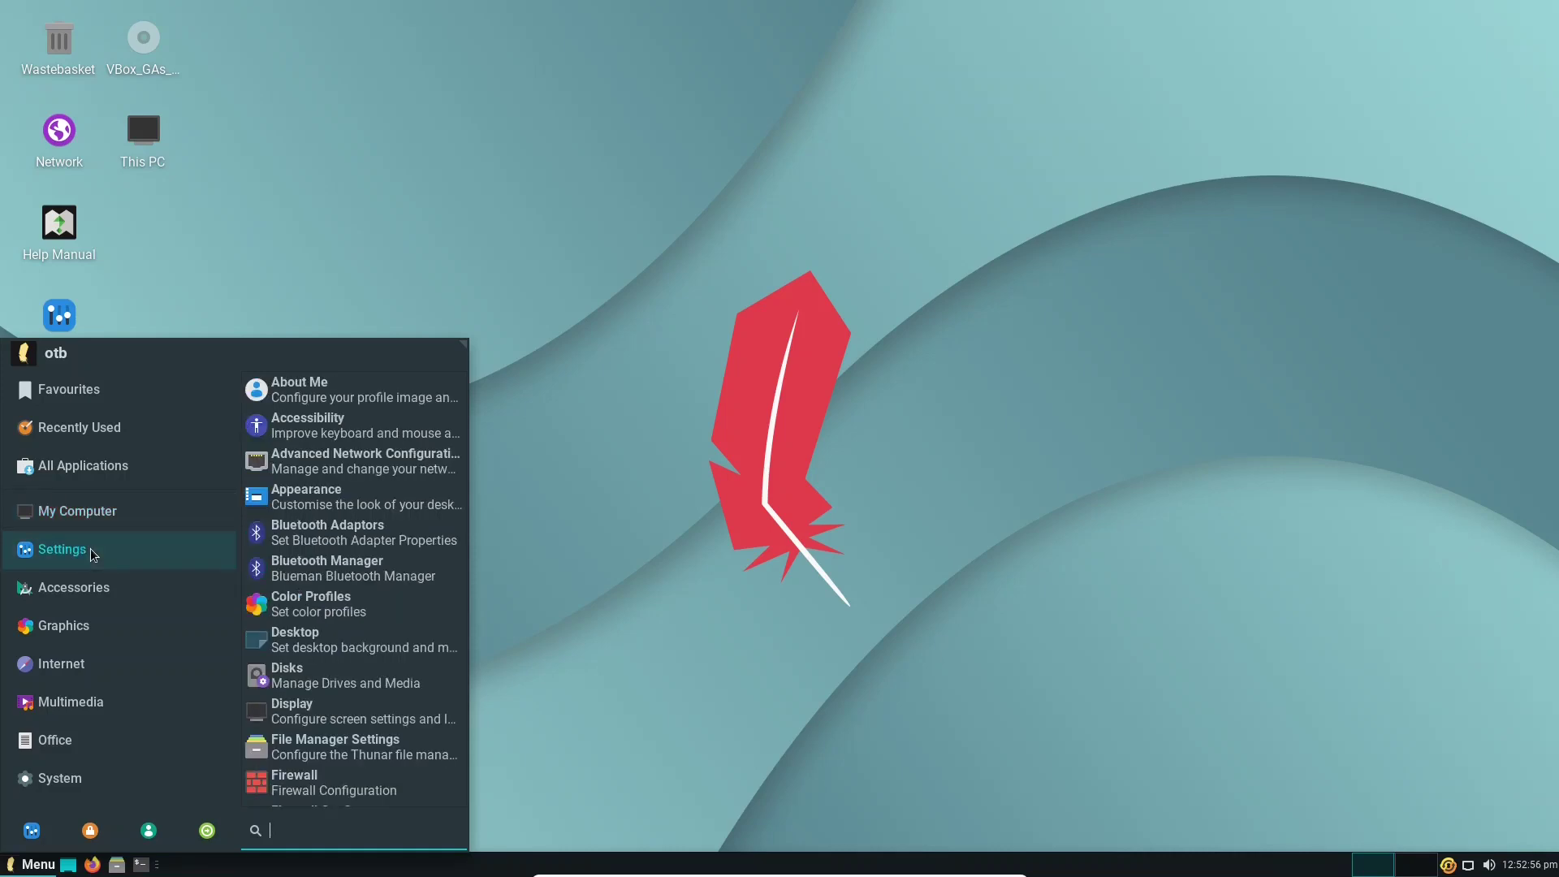
left_click(766, 499)
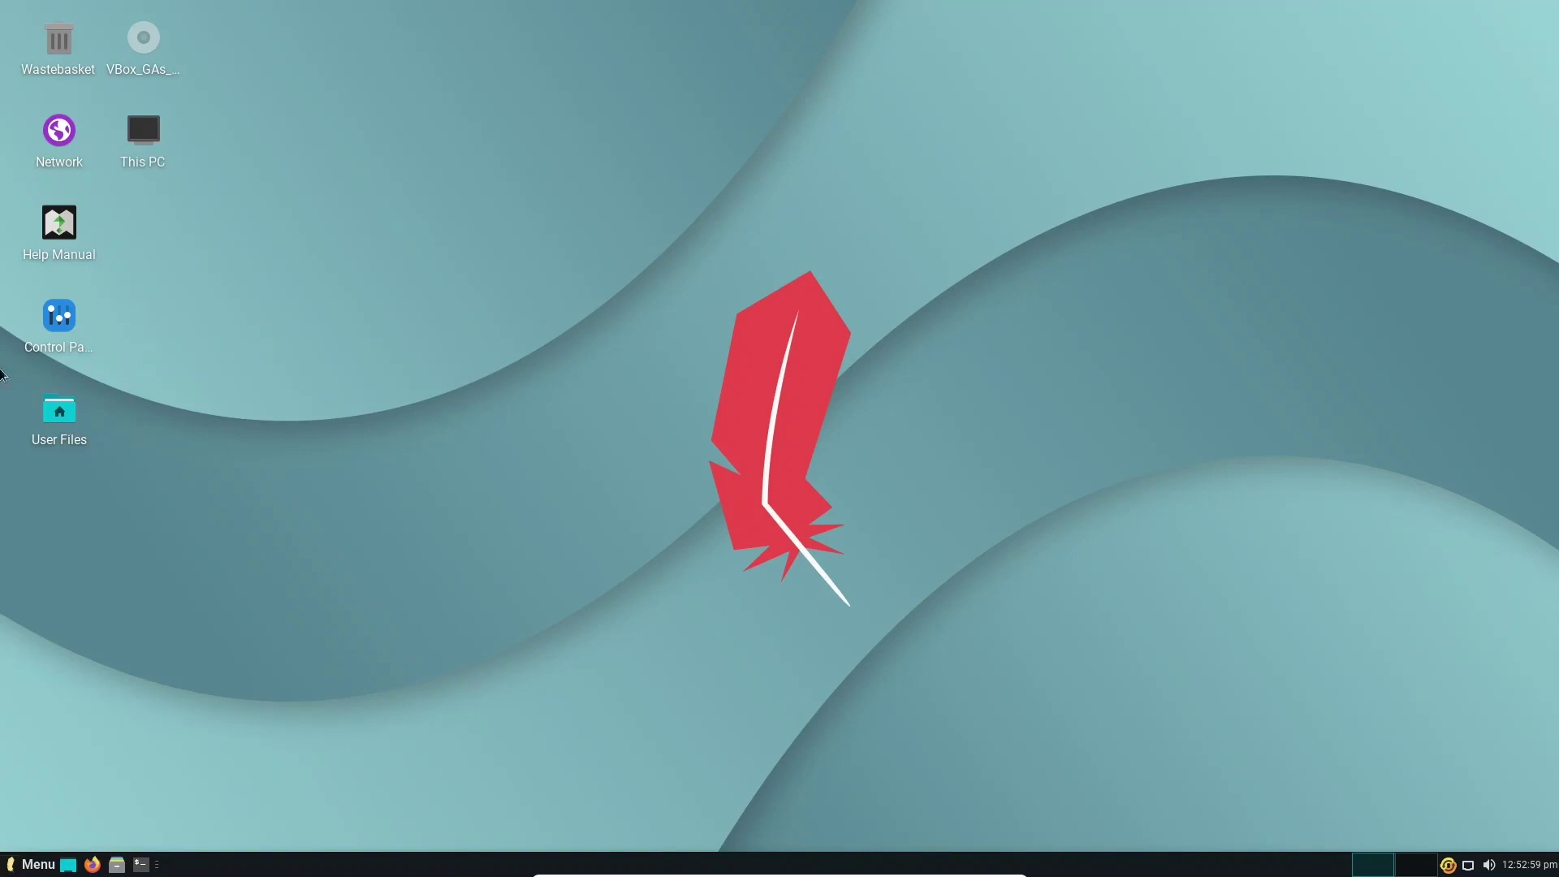
- Open the Control Panel's Appearance settings and examine the Style, Icons, Fonts and Settings options
double_click(58, 315)
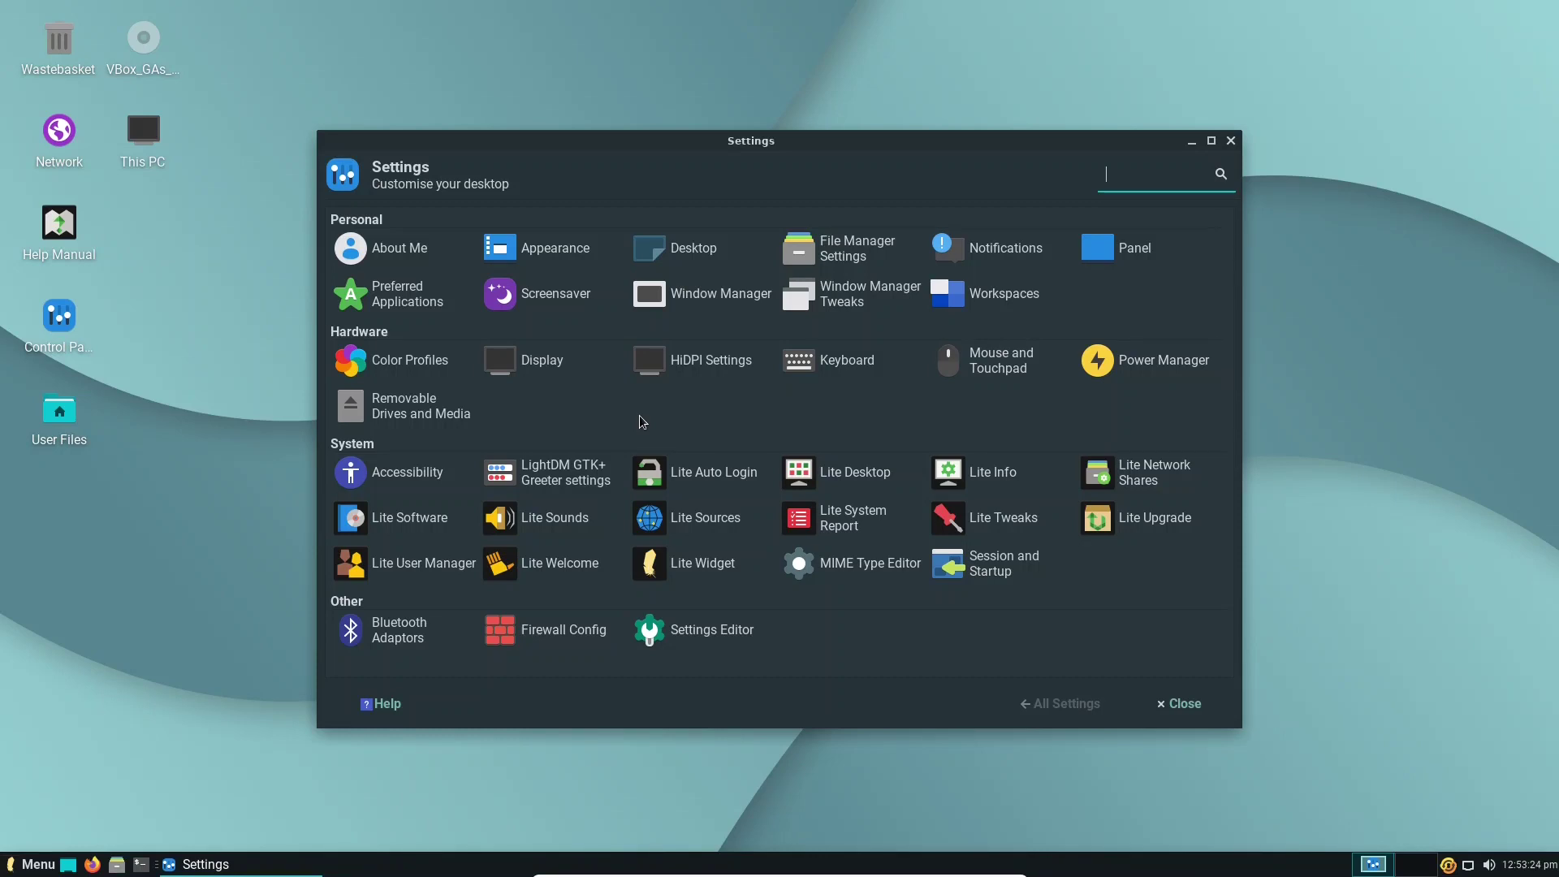
left_click(547, 251)
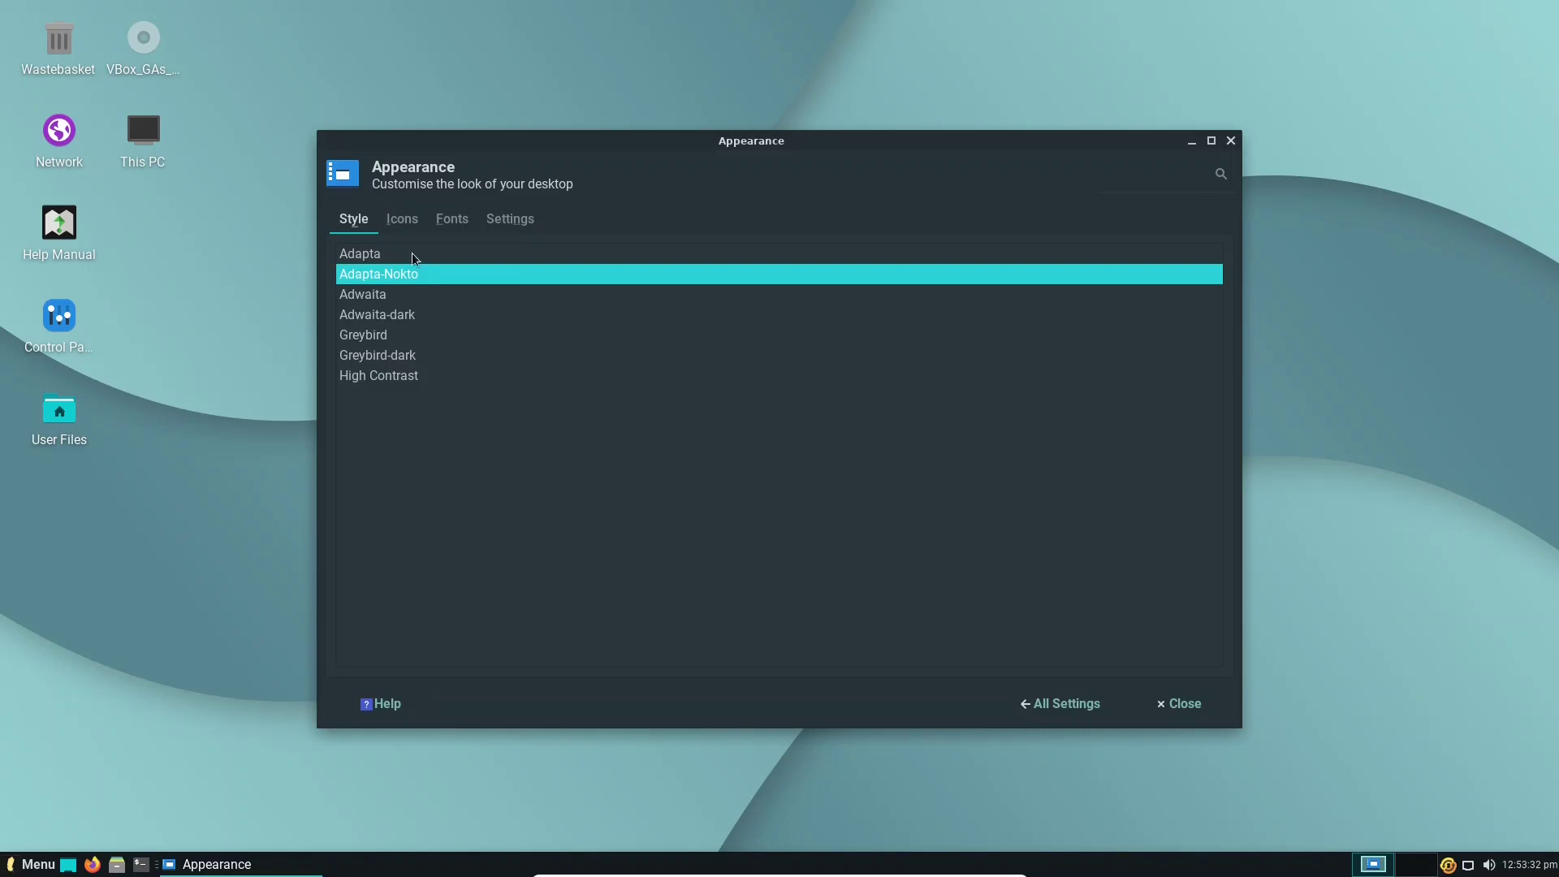
left_click(414, 218)
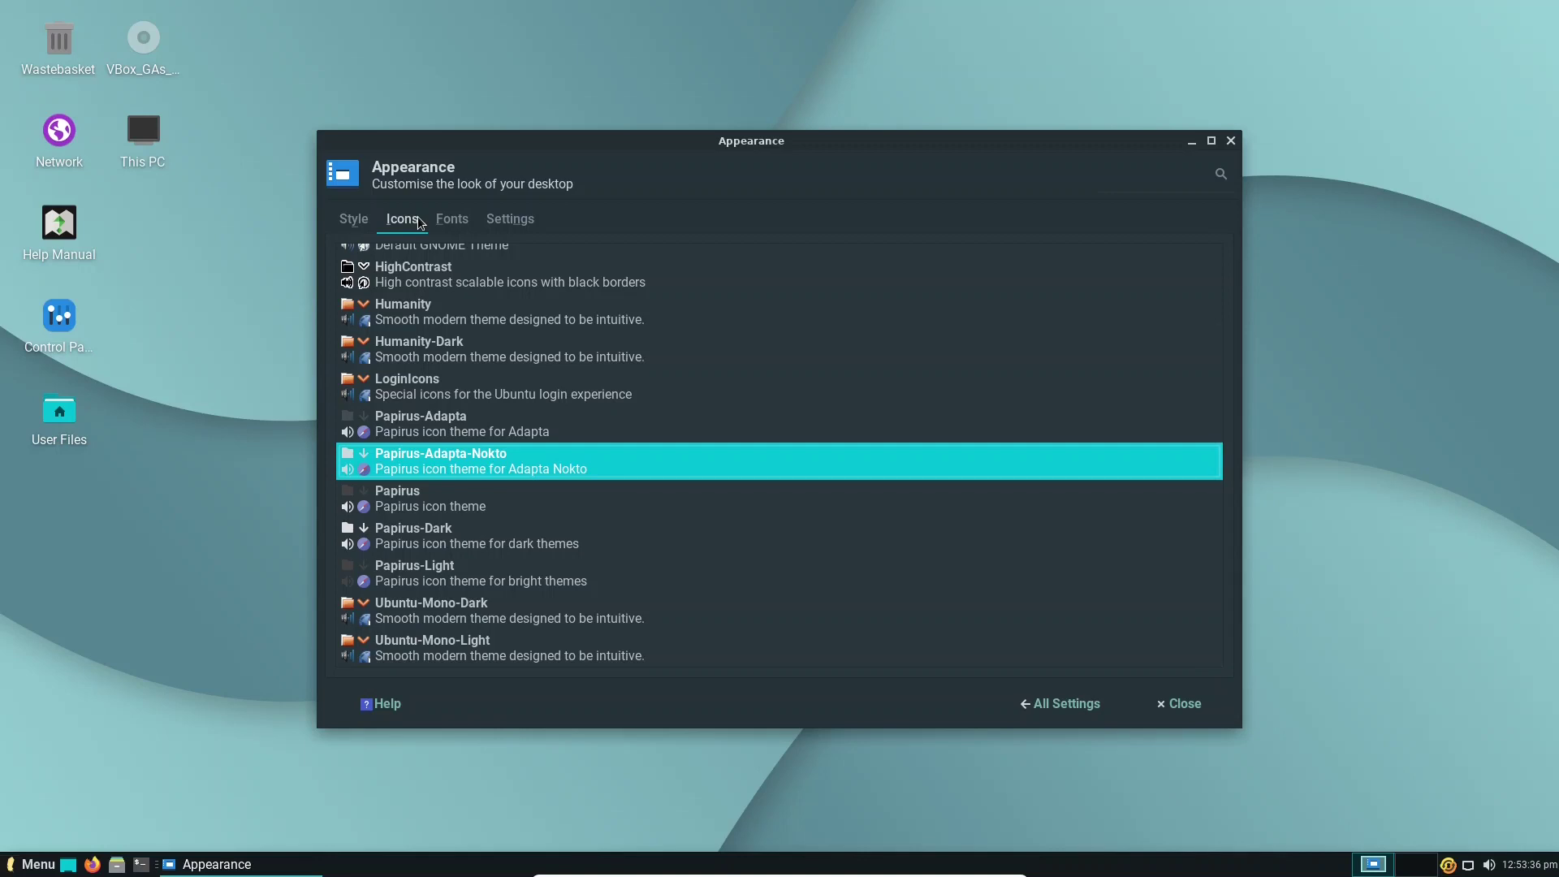
left_click(446, 221)
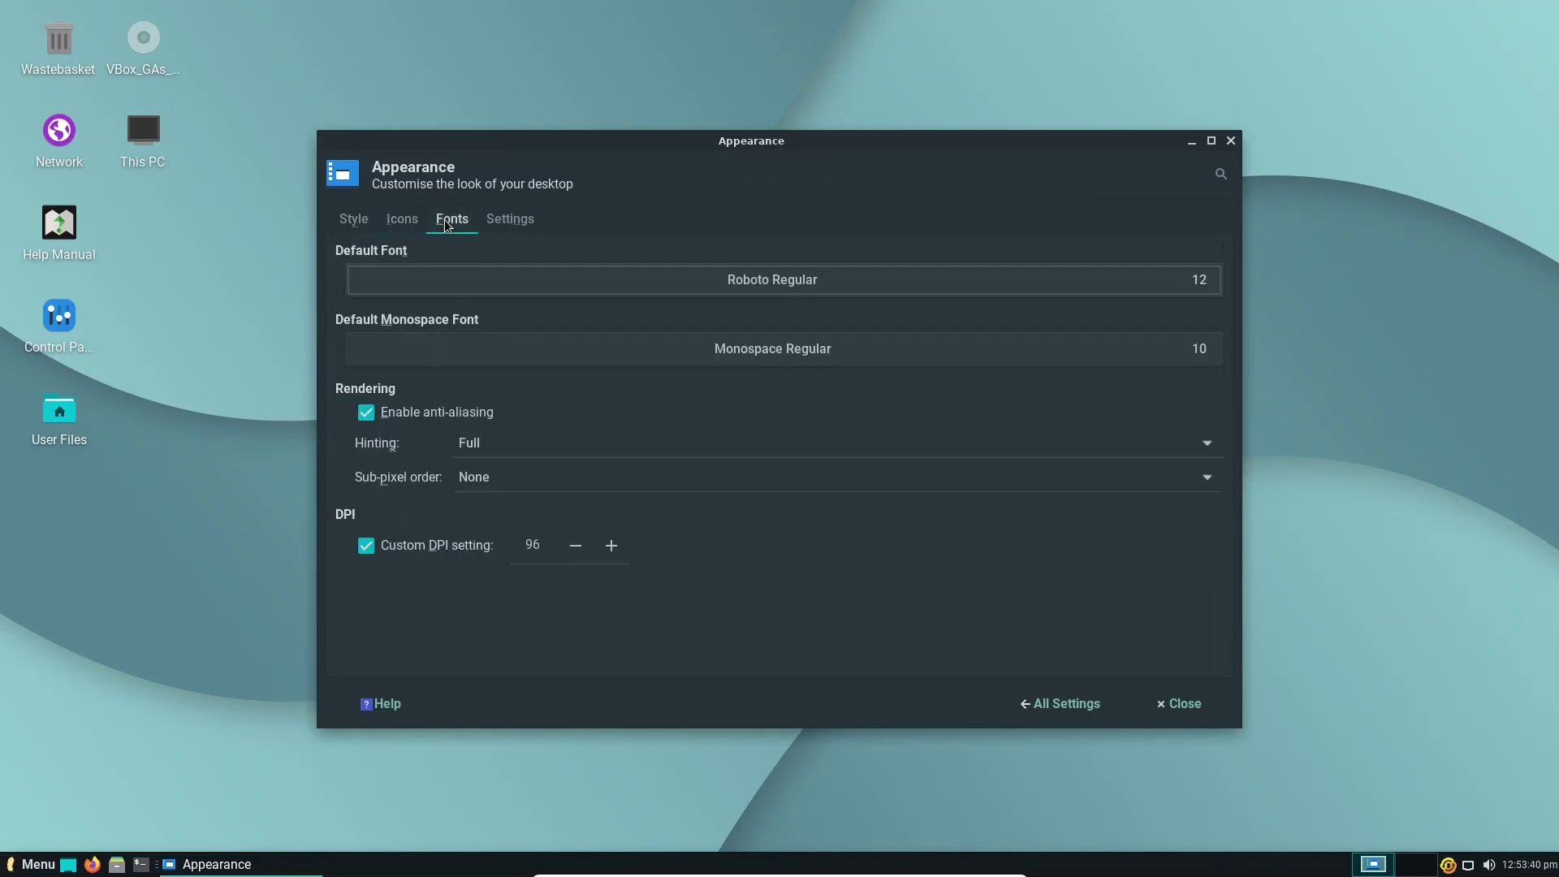
left_click(515, 228)
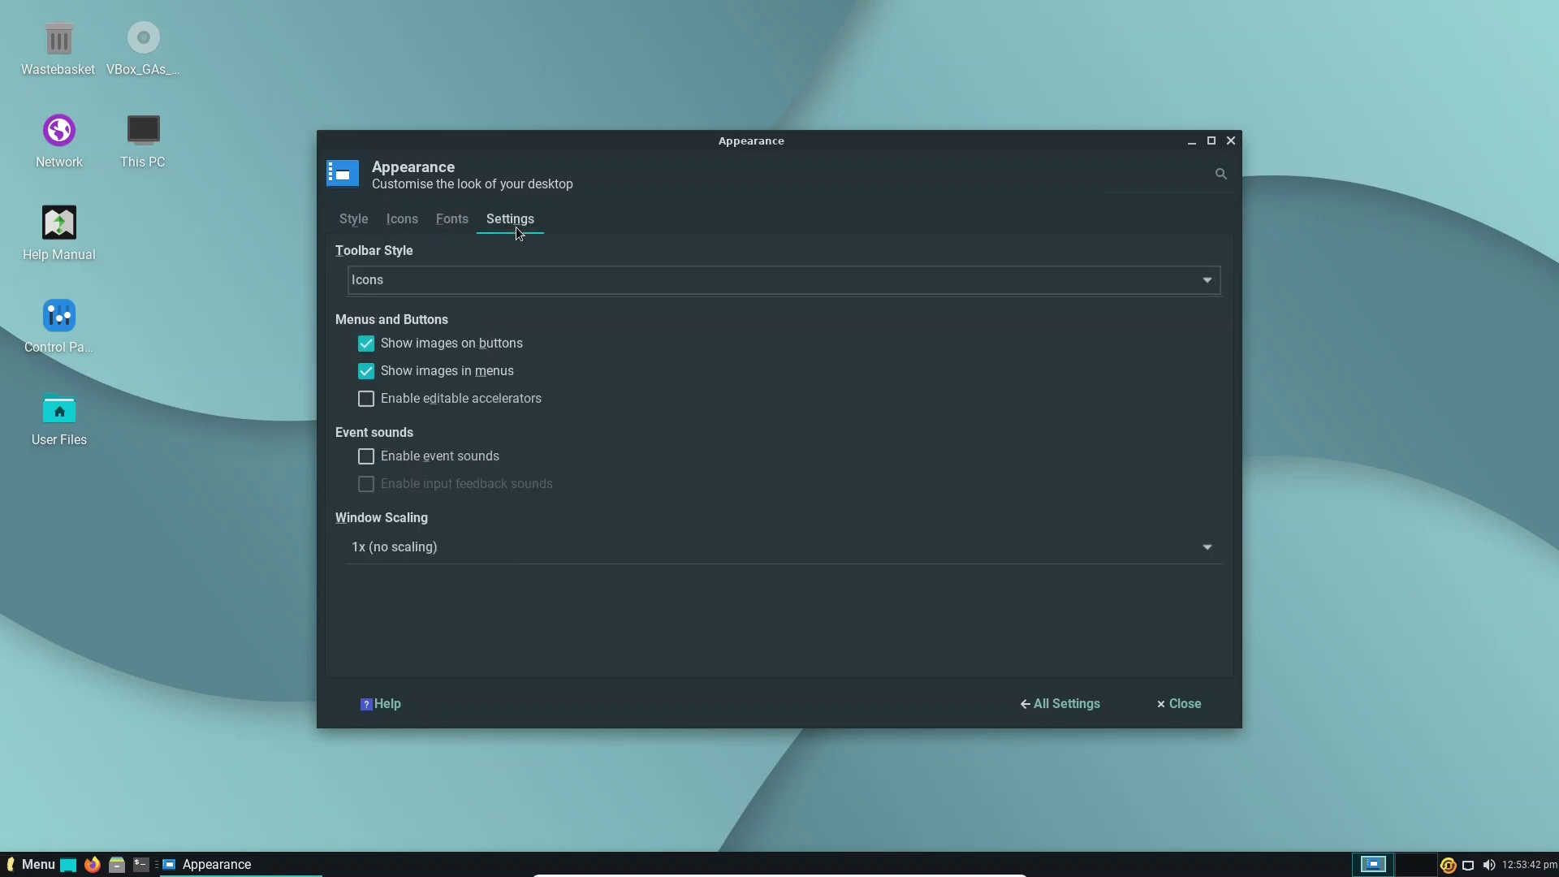
left_click(354, 220)
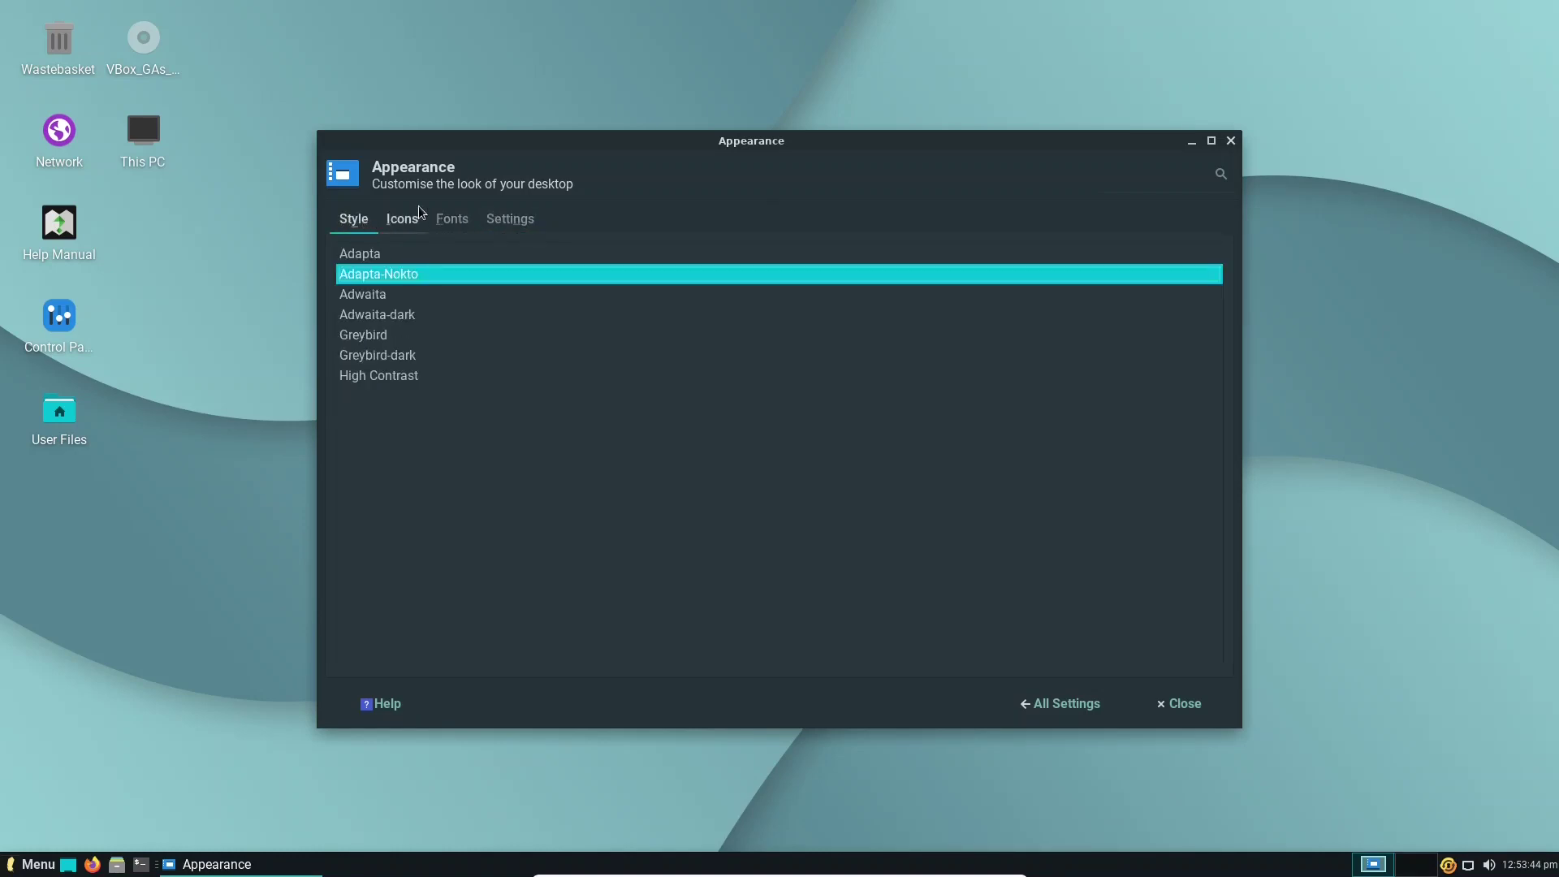
- Return to the overview of all settings, try to share the hardware info with Lite Info and dismiss the notice
left_click(1027, 699)
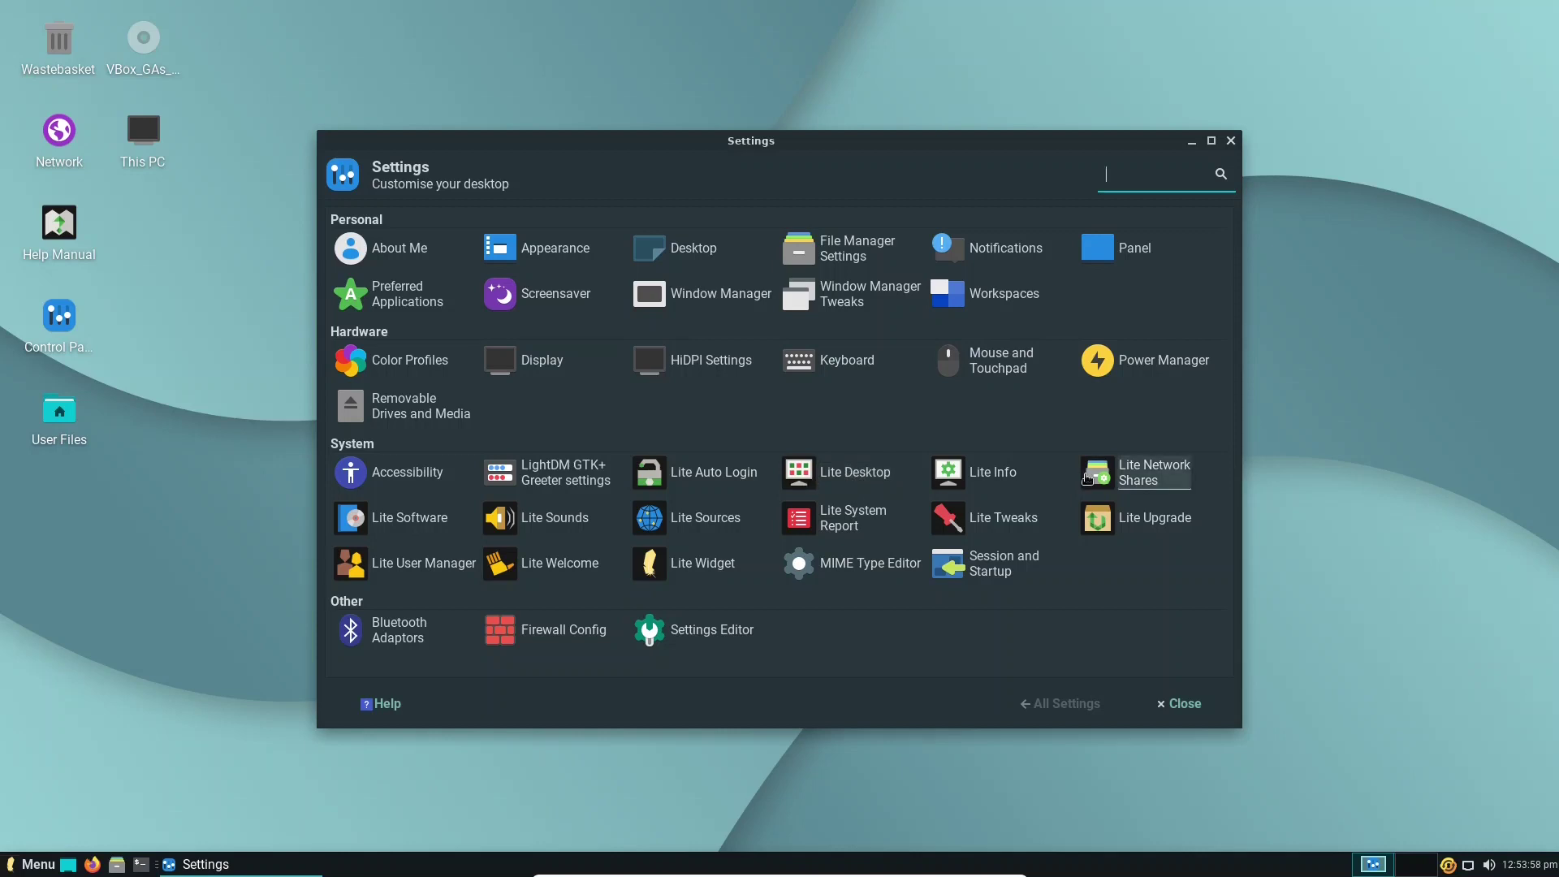
left_click(987, 477)
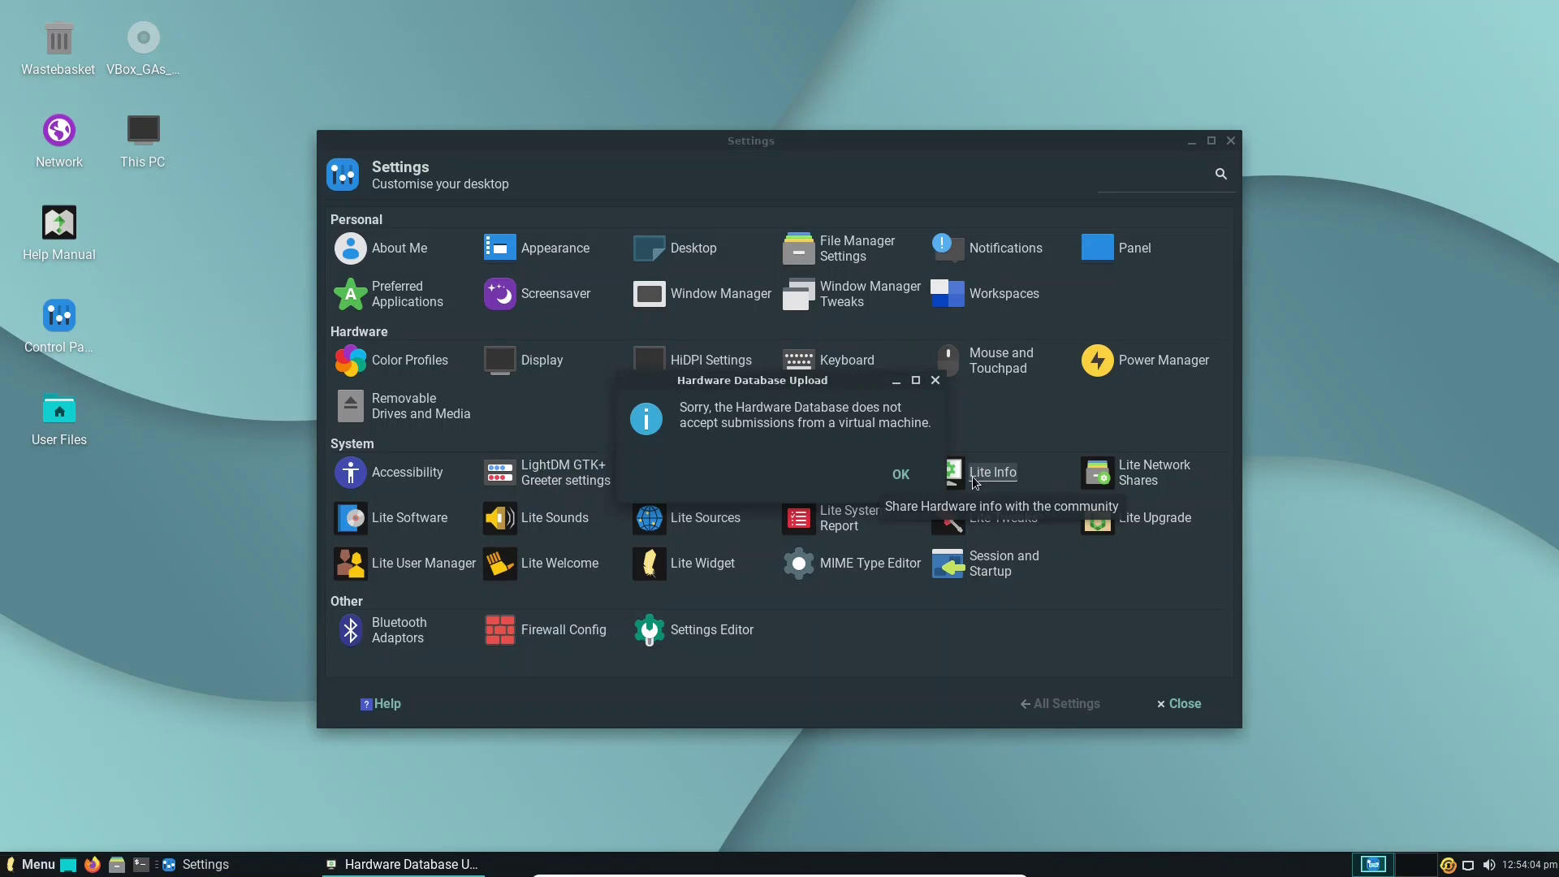
left_click(903, 476)
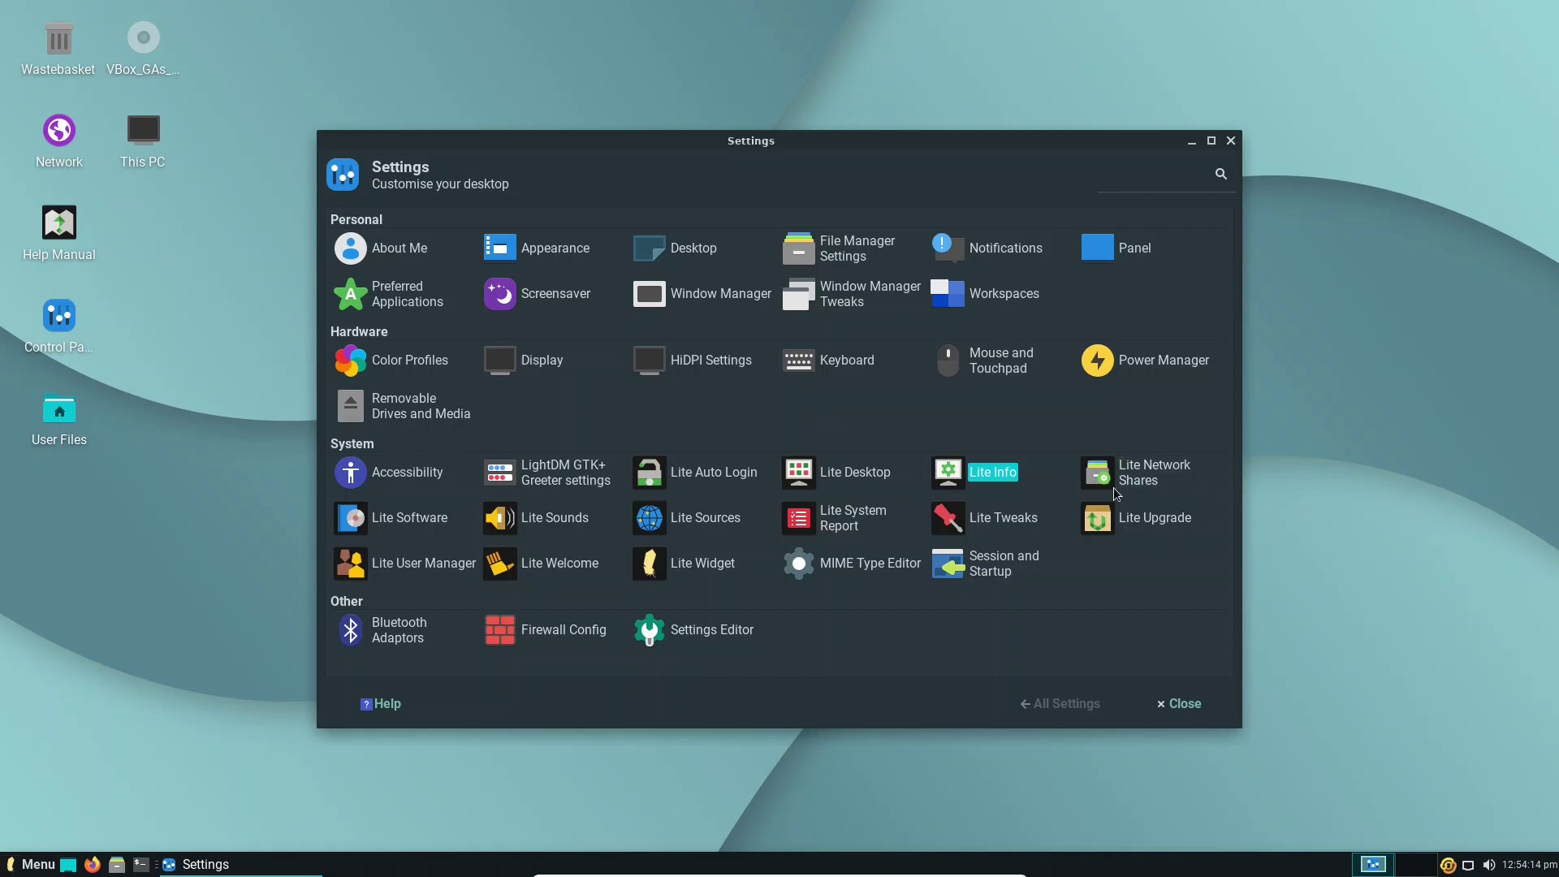
- Launch Lite Software, authenticate with the account password and update the software sources
left_click(410, 519)
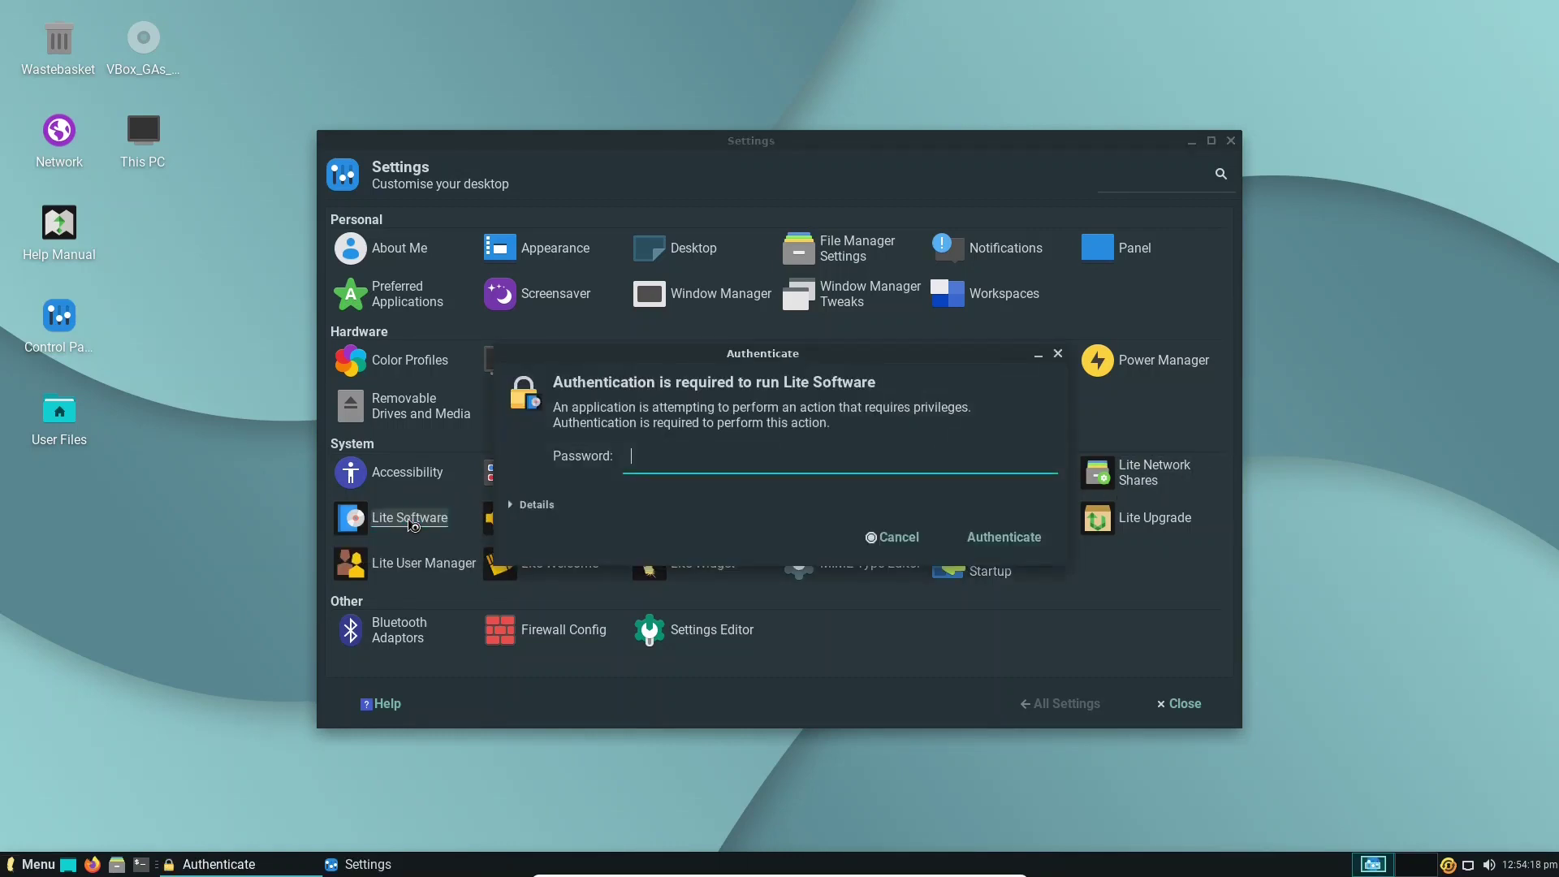
type("****")
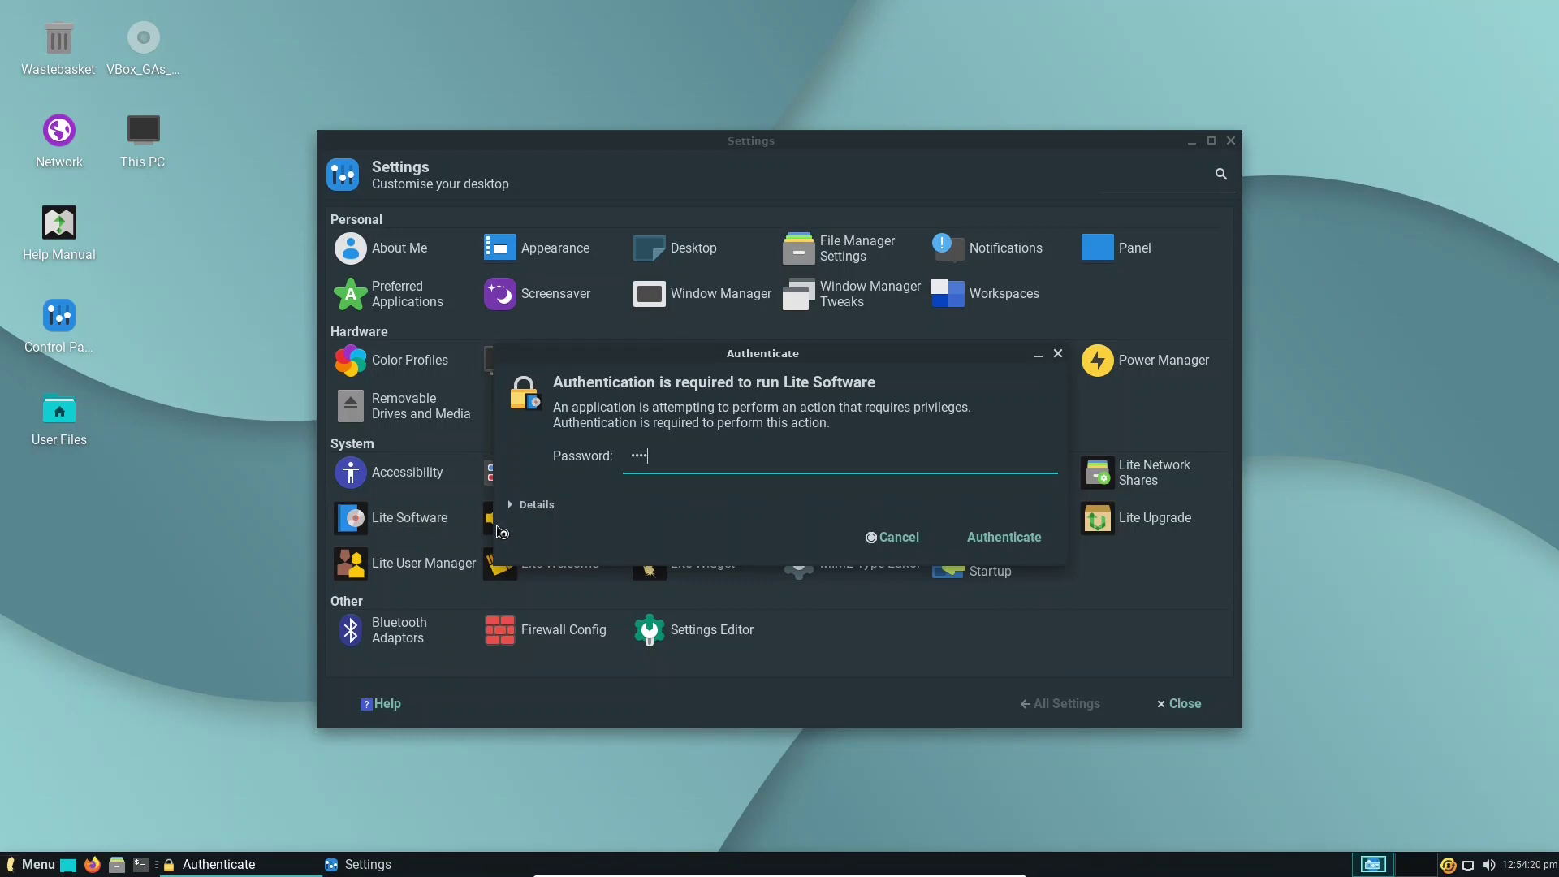
type("***")
key("Return")
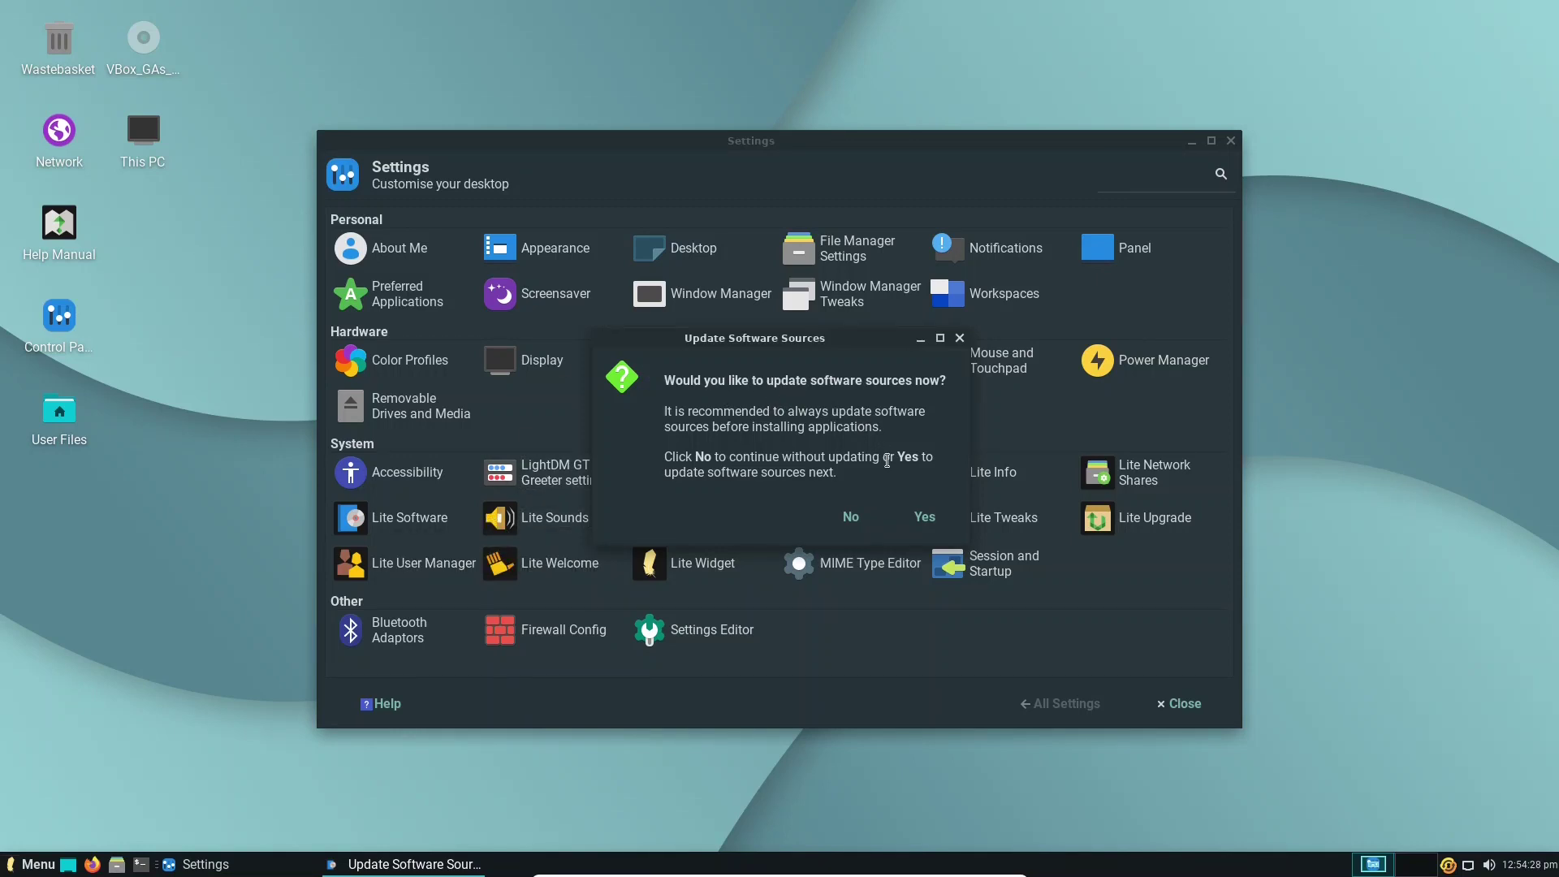
left_click(913, 519)
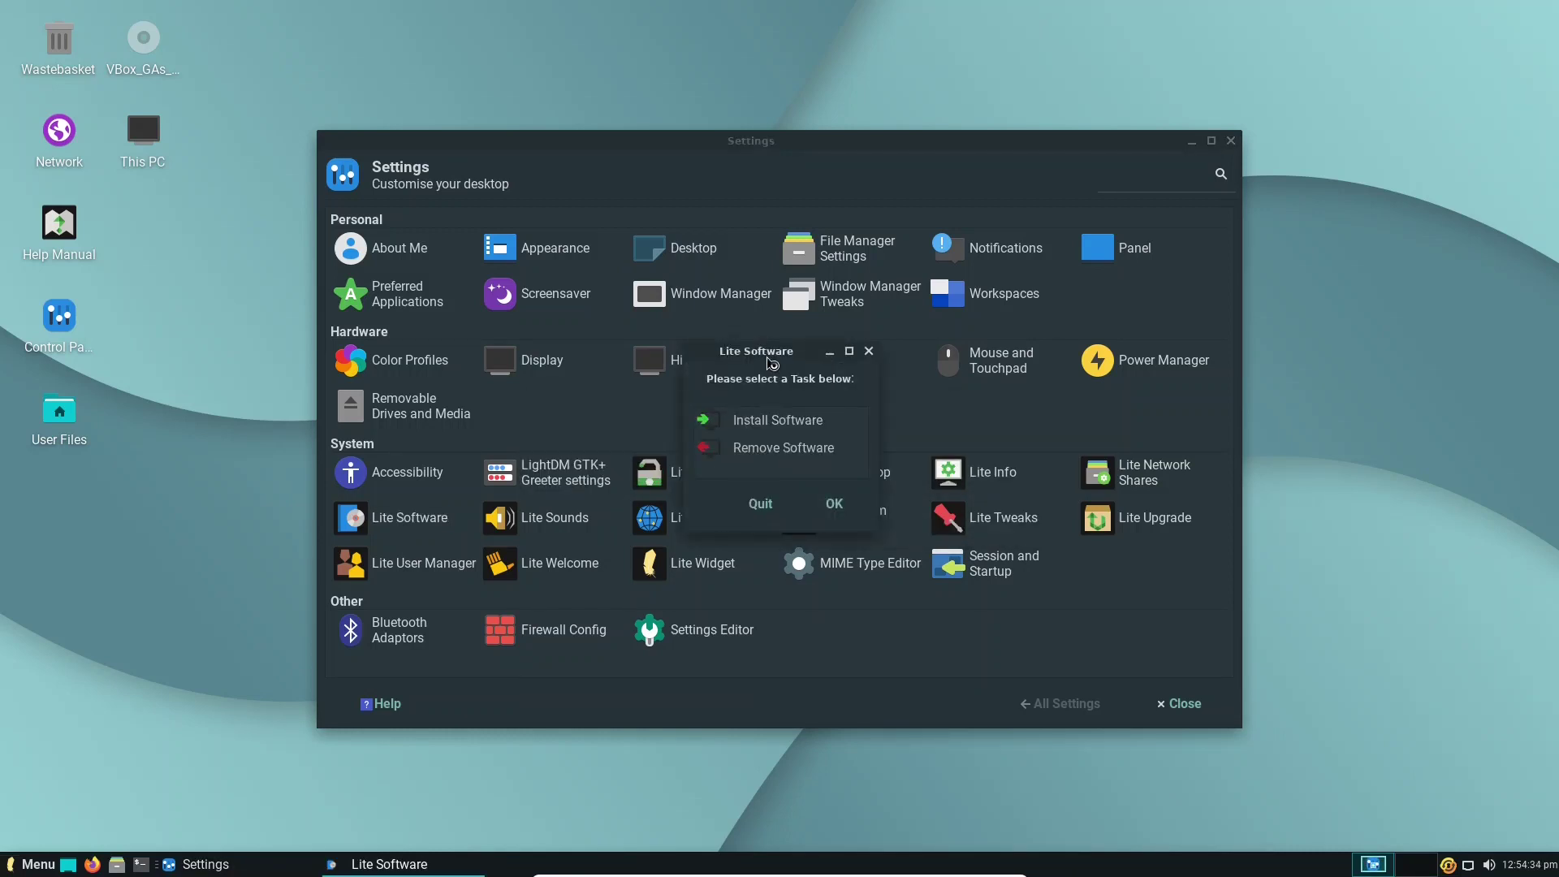
- Move the Lite Software window aside, minimize Settings and open the Install Software list
left_click_drag(767, 352, 700, 263)
left_click(1190, 142)
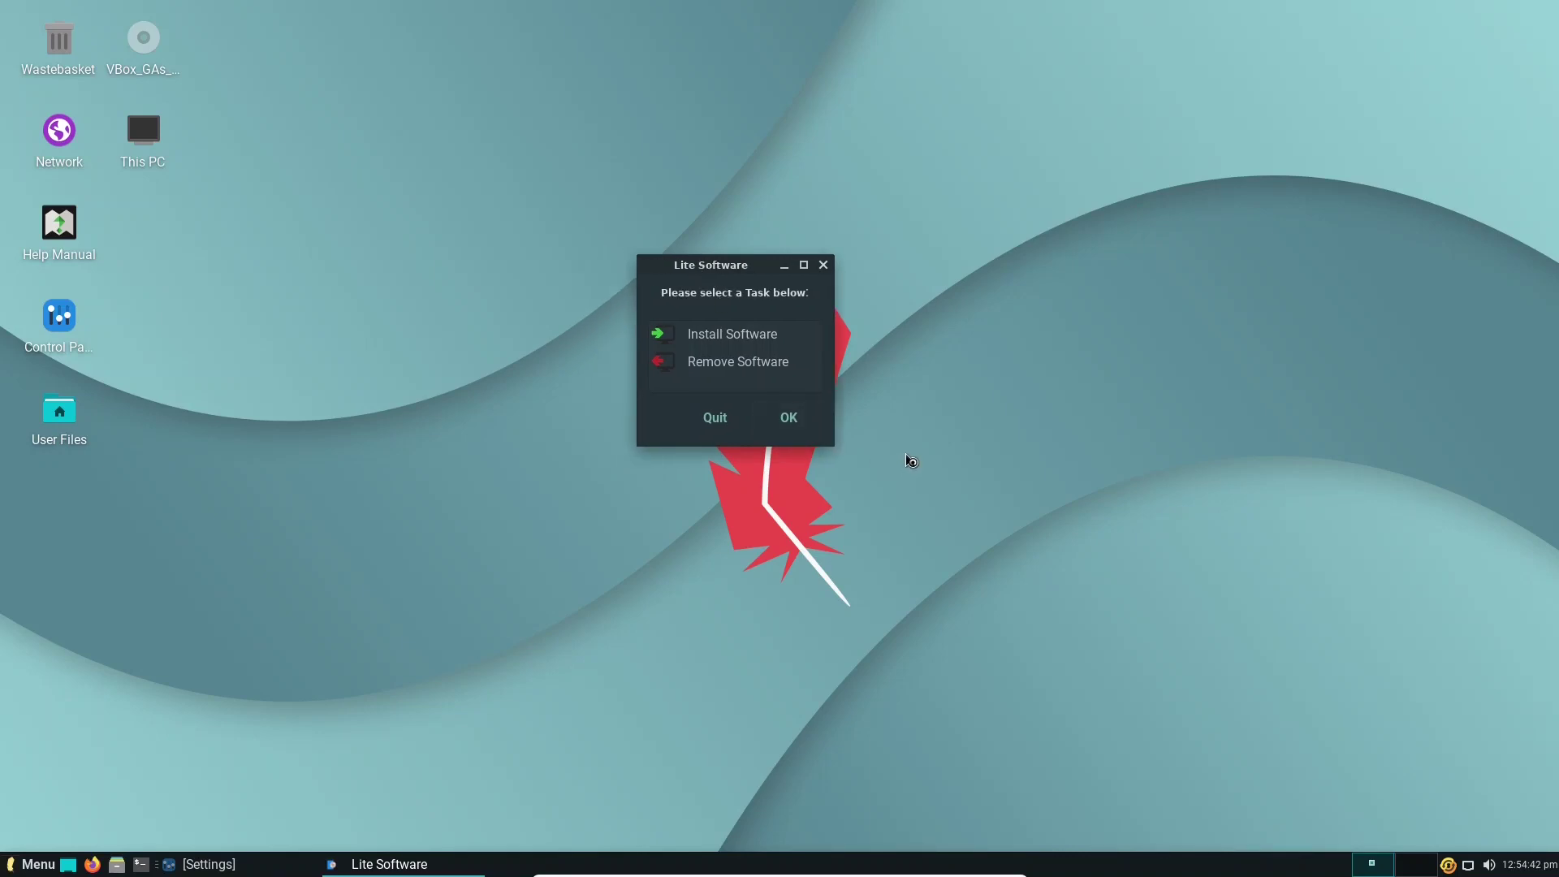
left_click(697, 333)
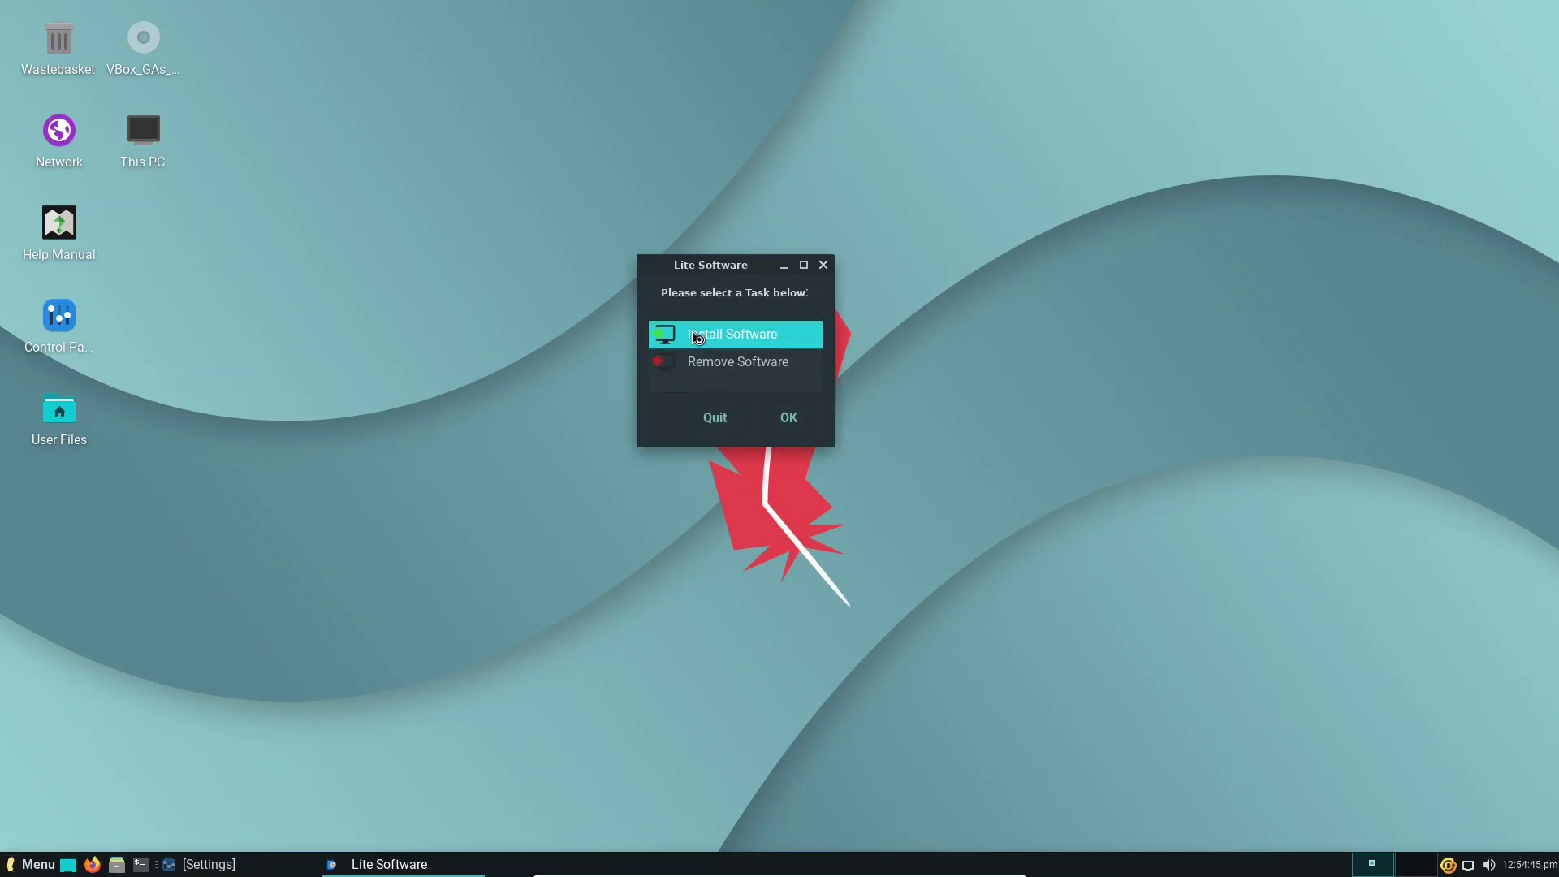
left_click(792, 419)
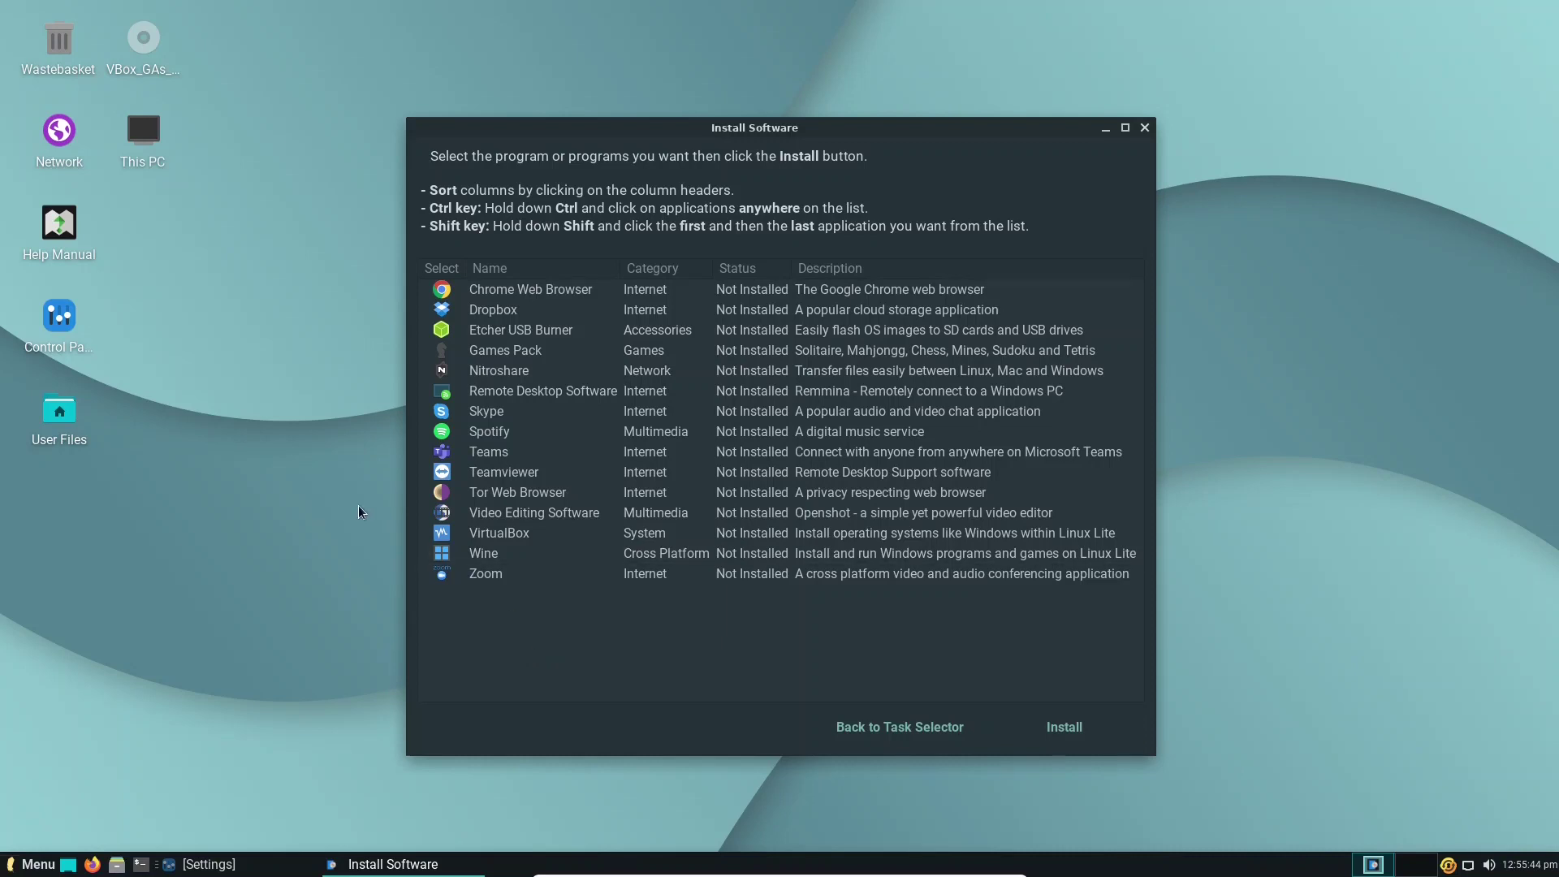
- Install Teams from the list of available programs and acknowledge the completion message
left_click(485, 452)
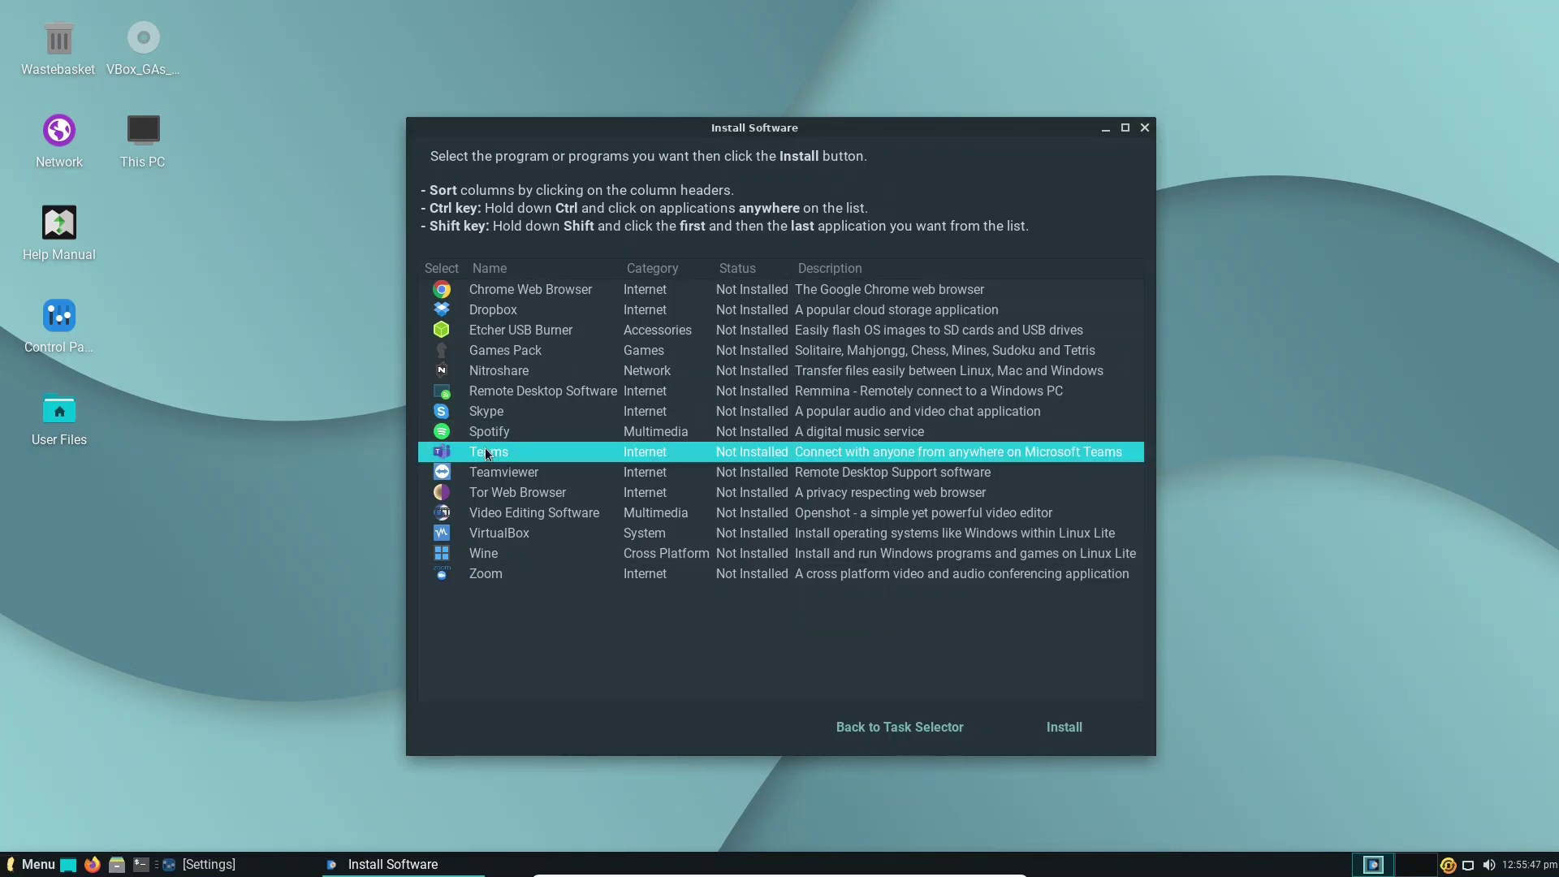
left_click(1063, 728)
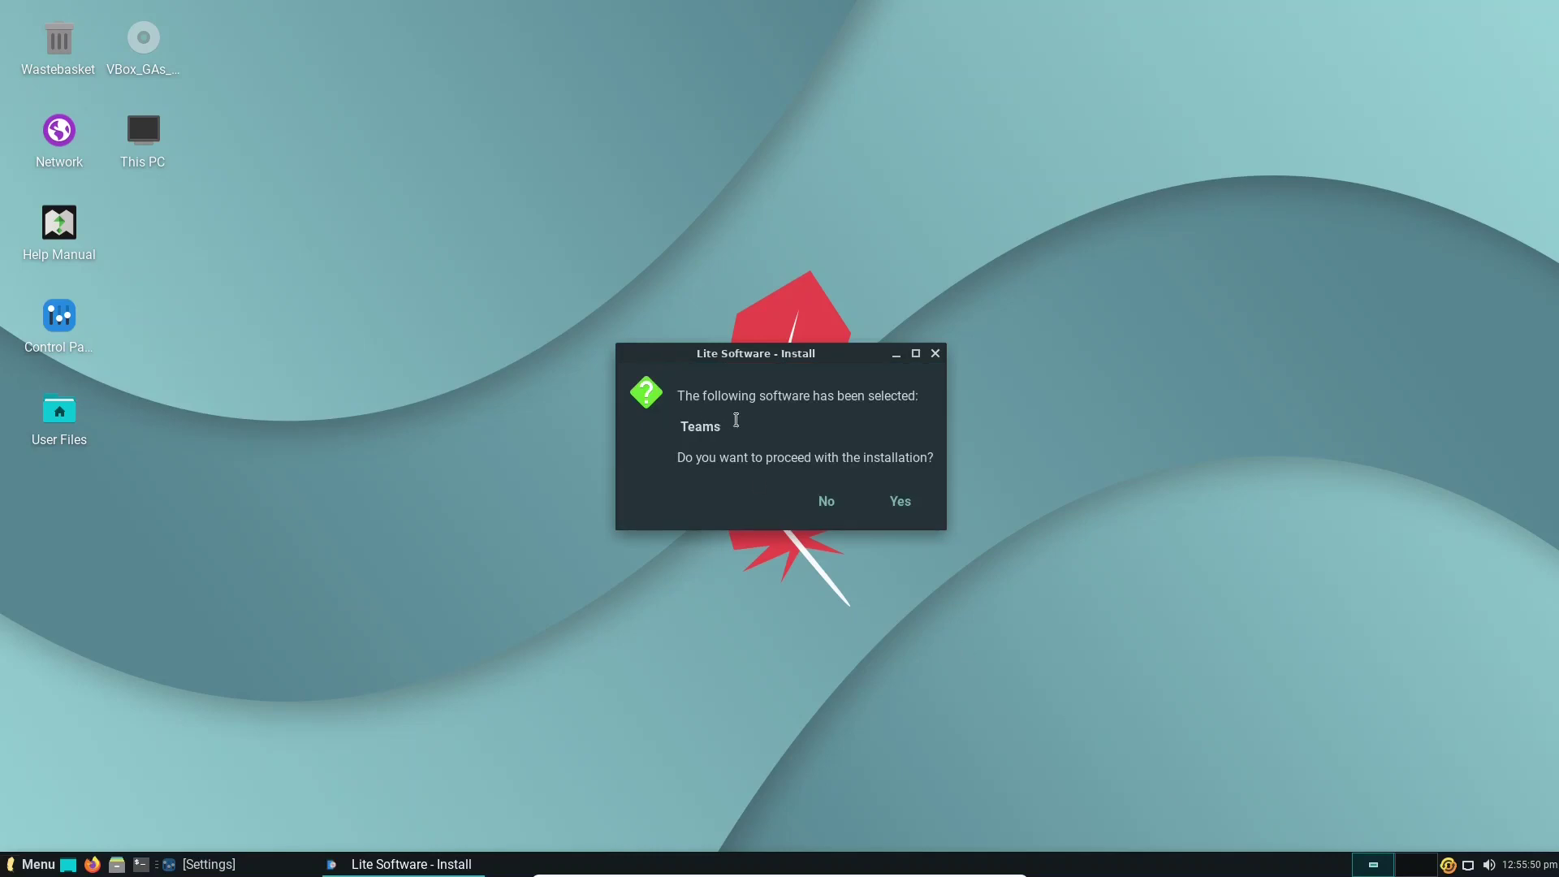
left_click(885, 500)
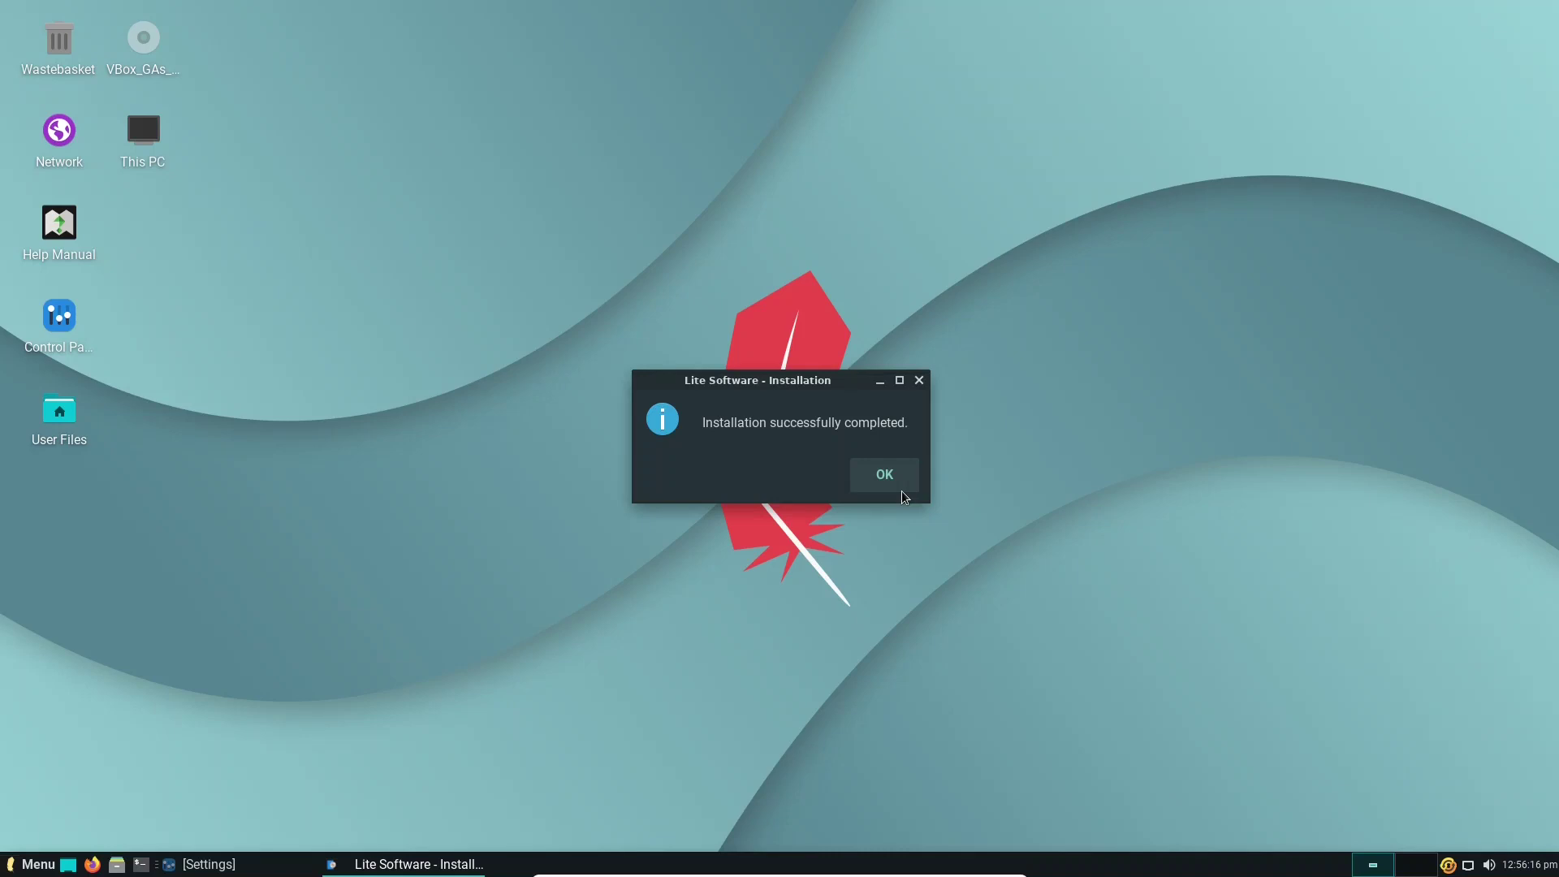
left_click(892, 476)
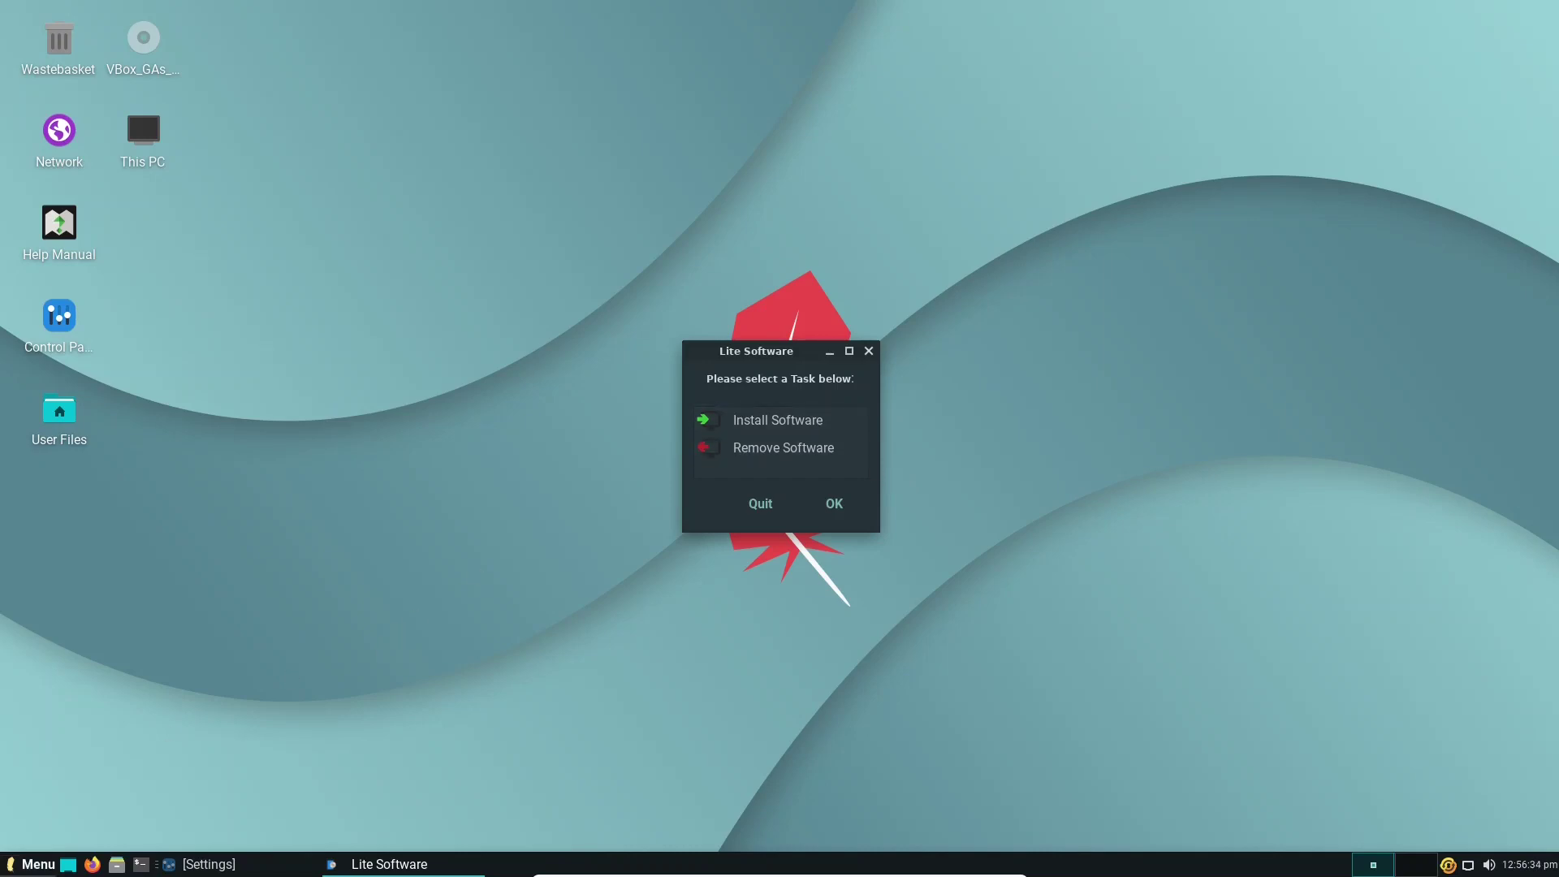
- Check the Internet category of the application menu for Microsoft Teams, and quit Lite Software
left_click(26, 869)
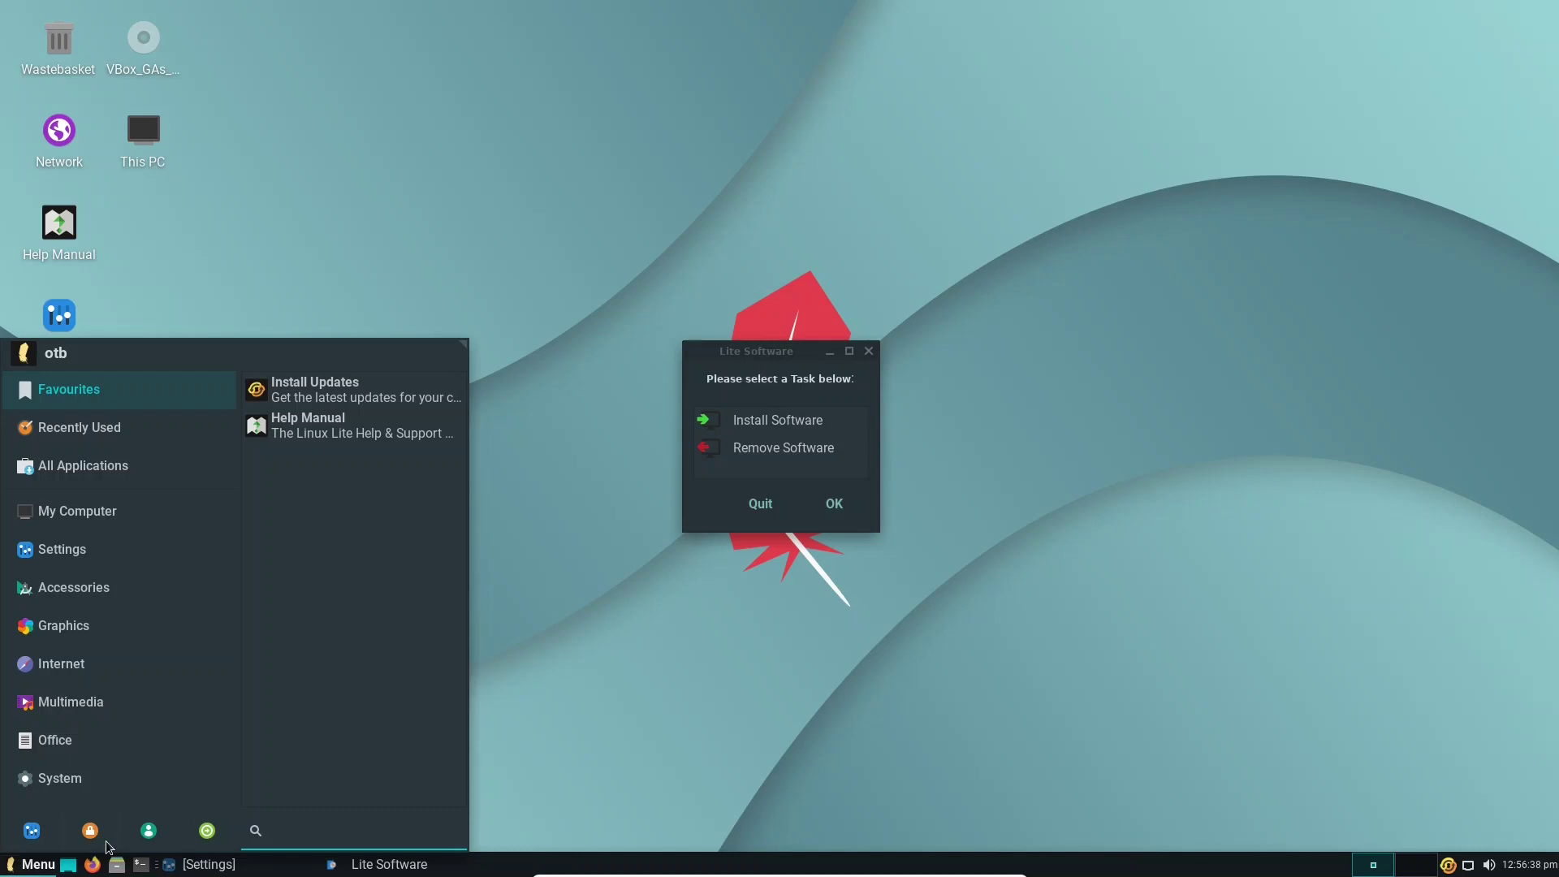
mouse_move(99, 514)
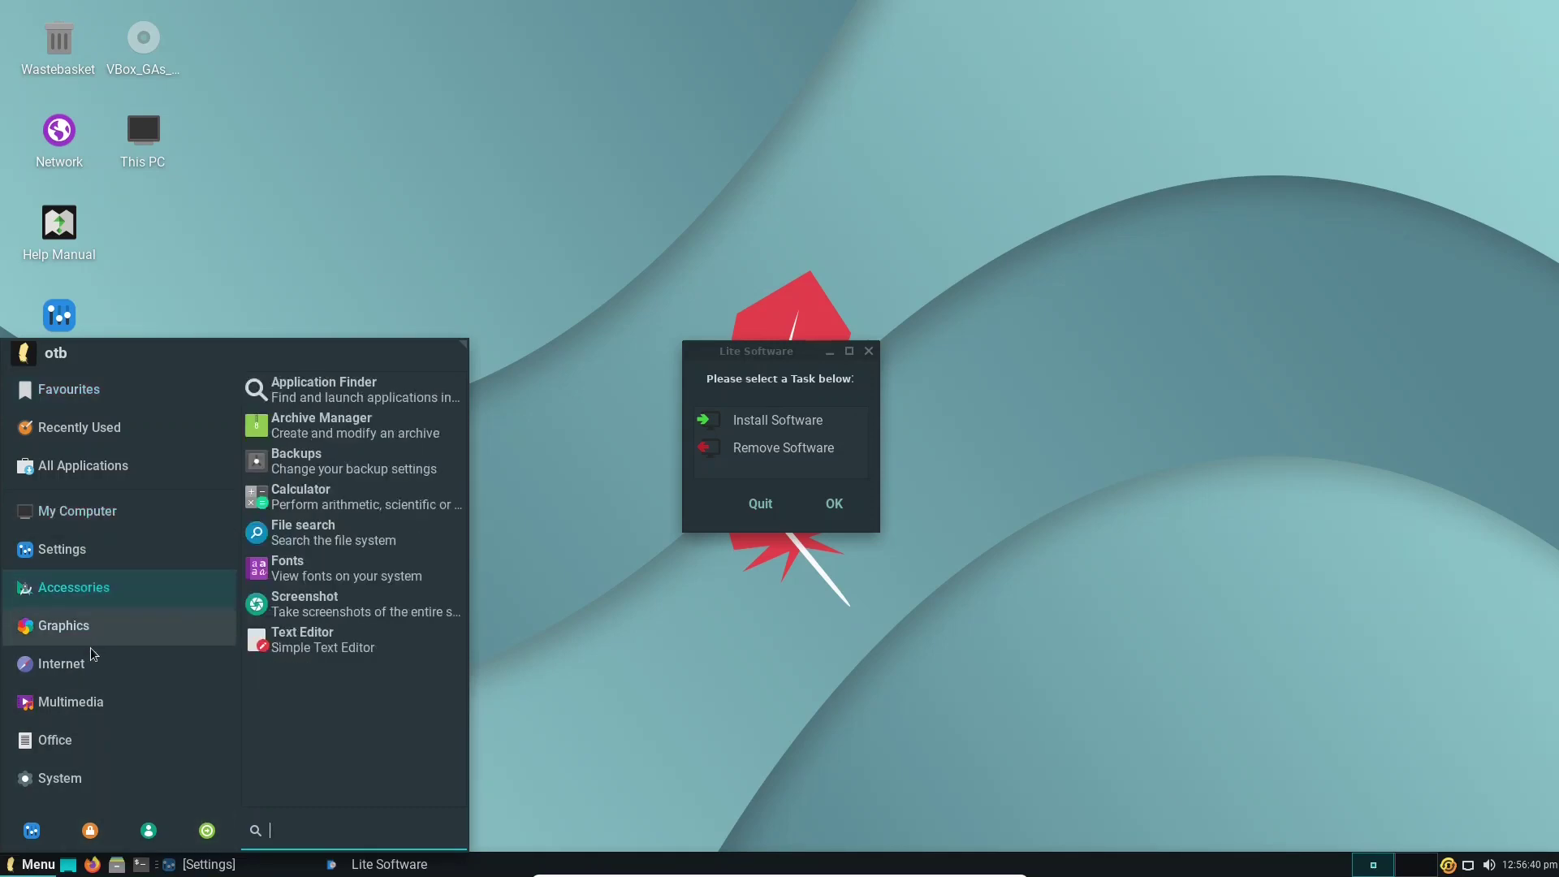
mouse_move(91, 660)
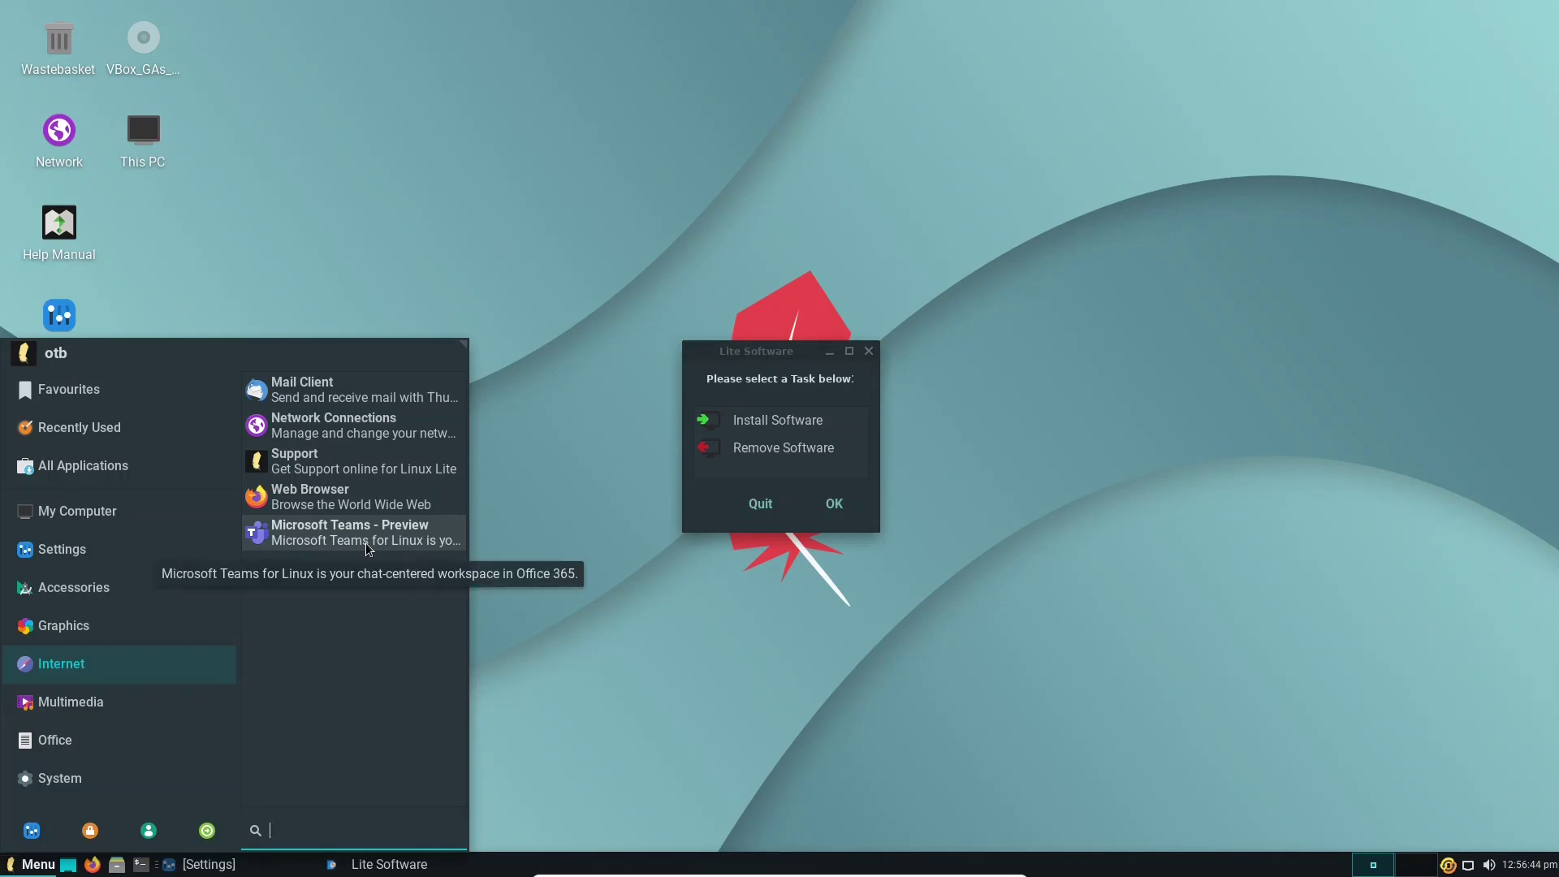
left_click(601, 591)
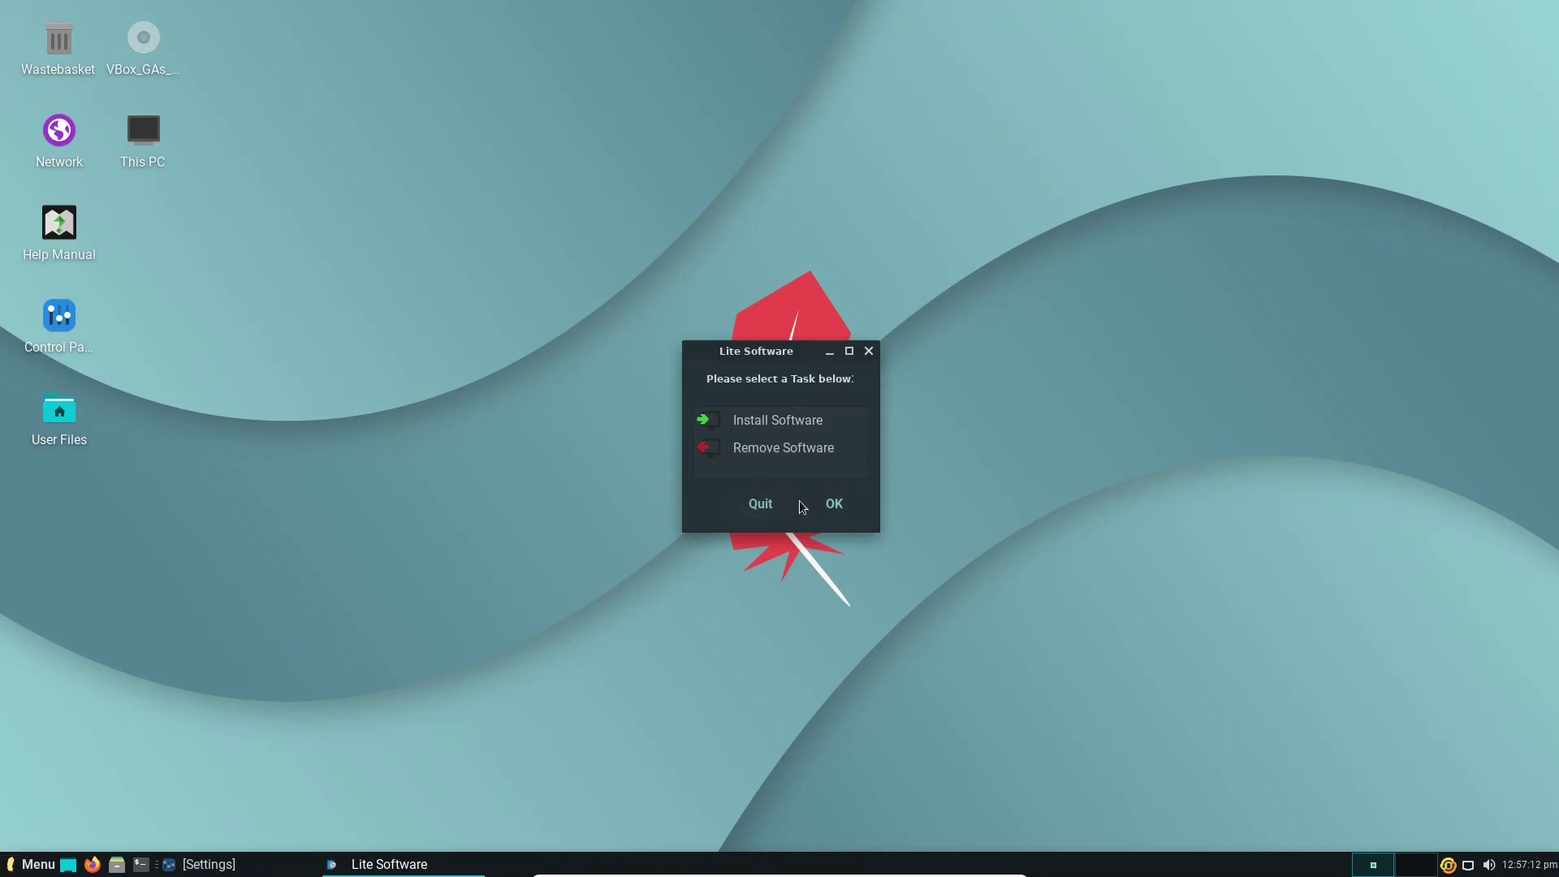
left_click(755, 504)
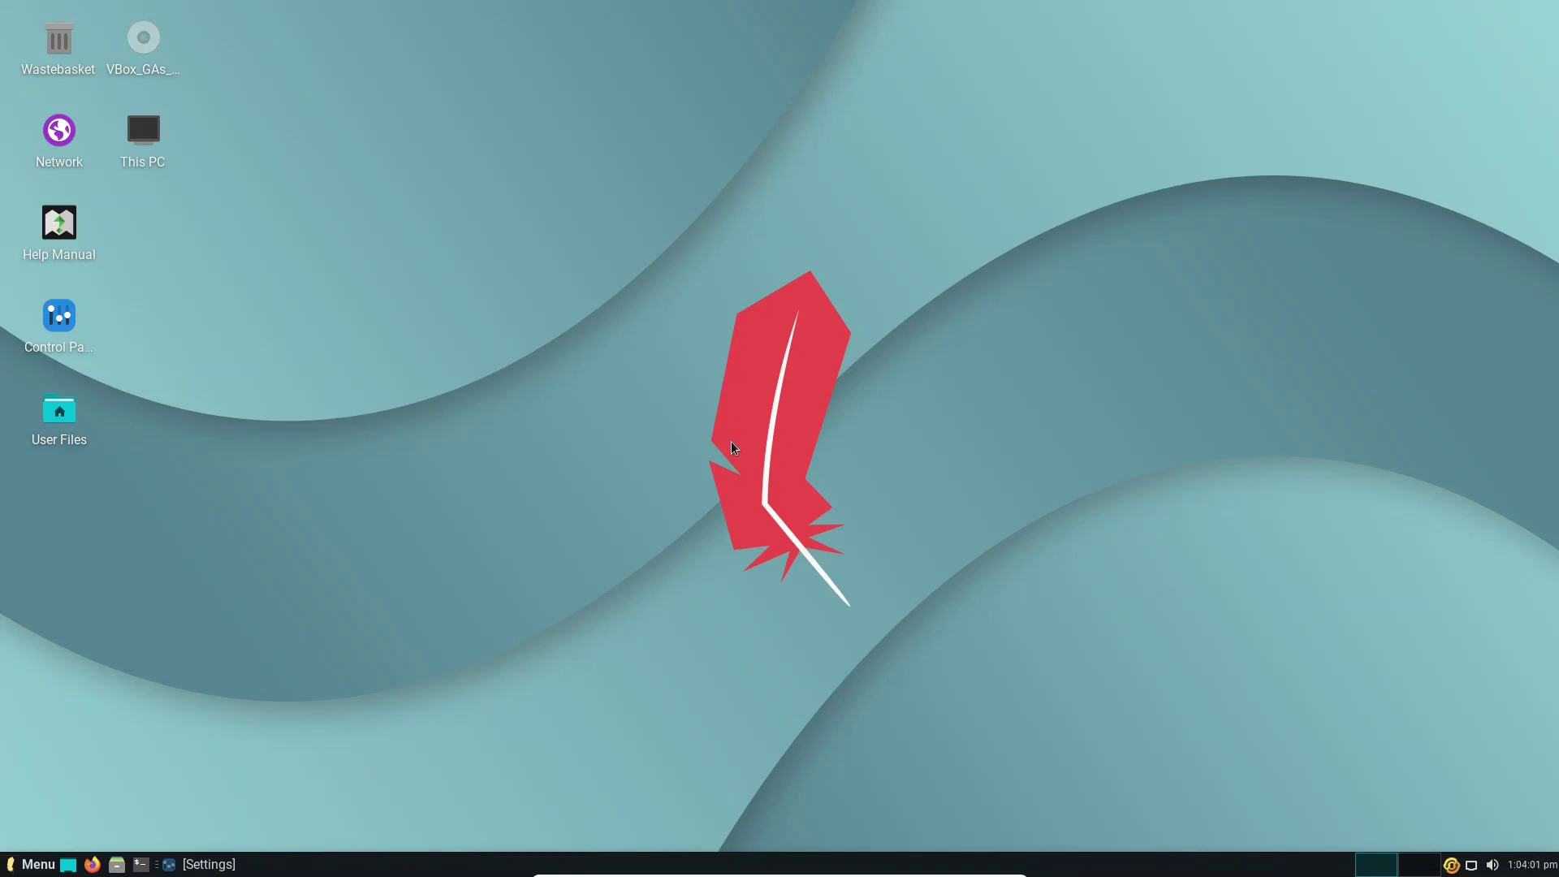
left_click(3, 859)
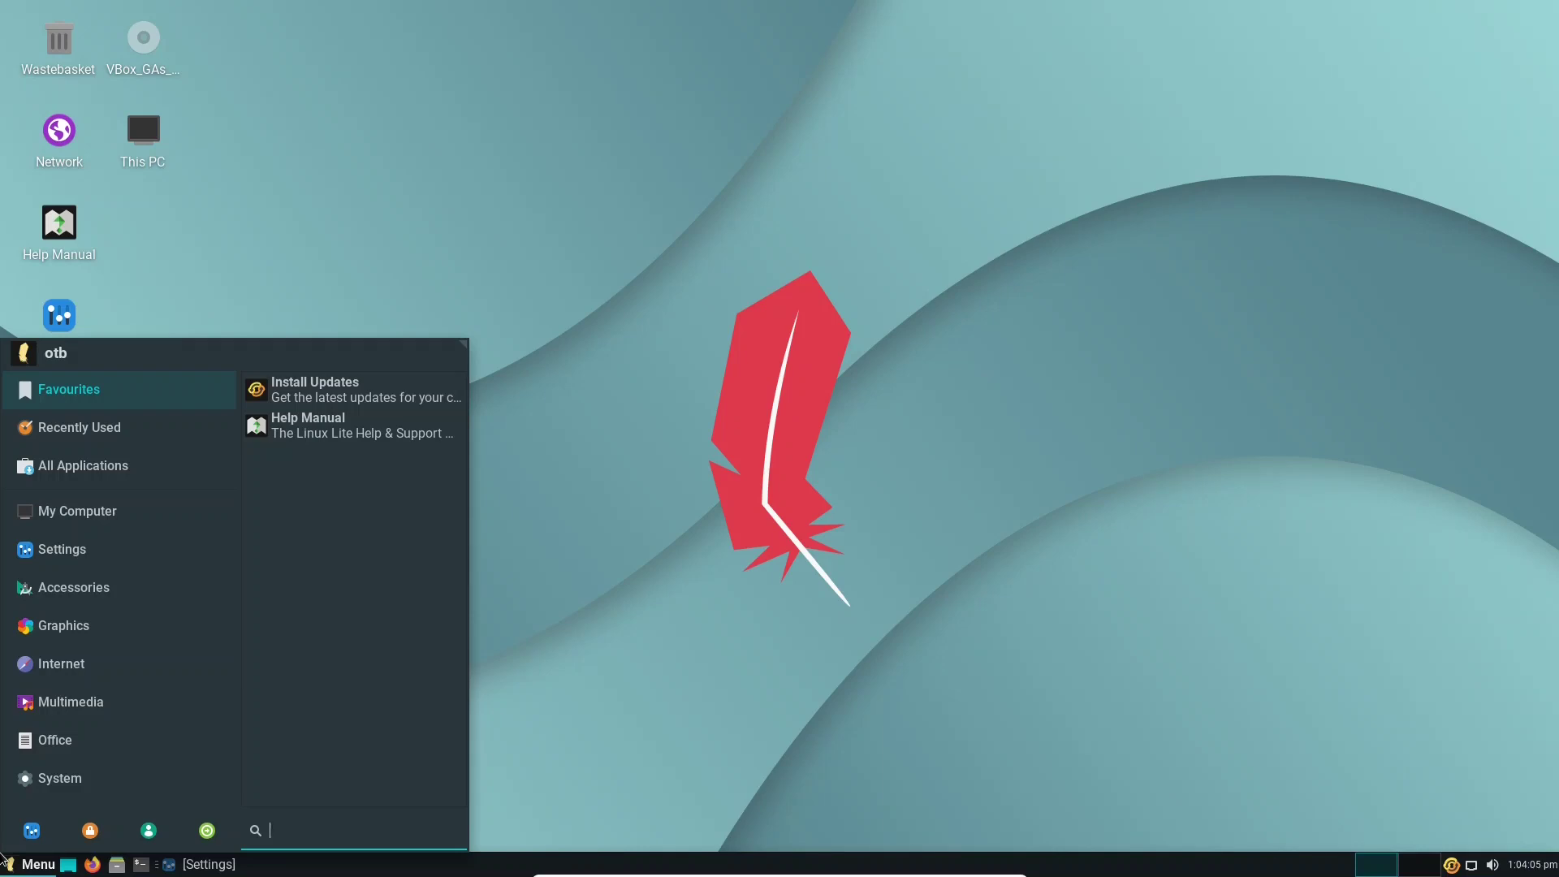
left_click(669, 571)
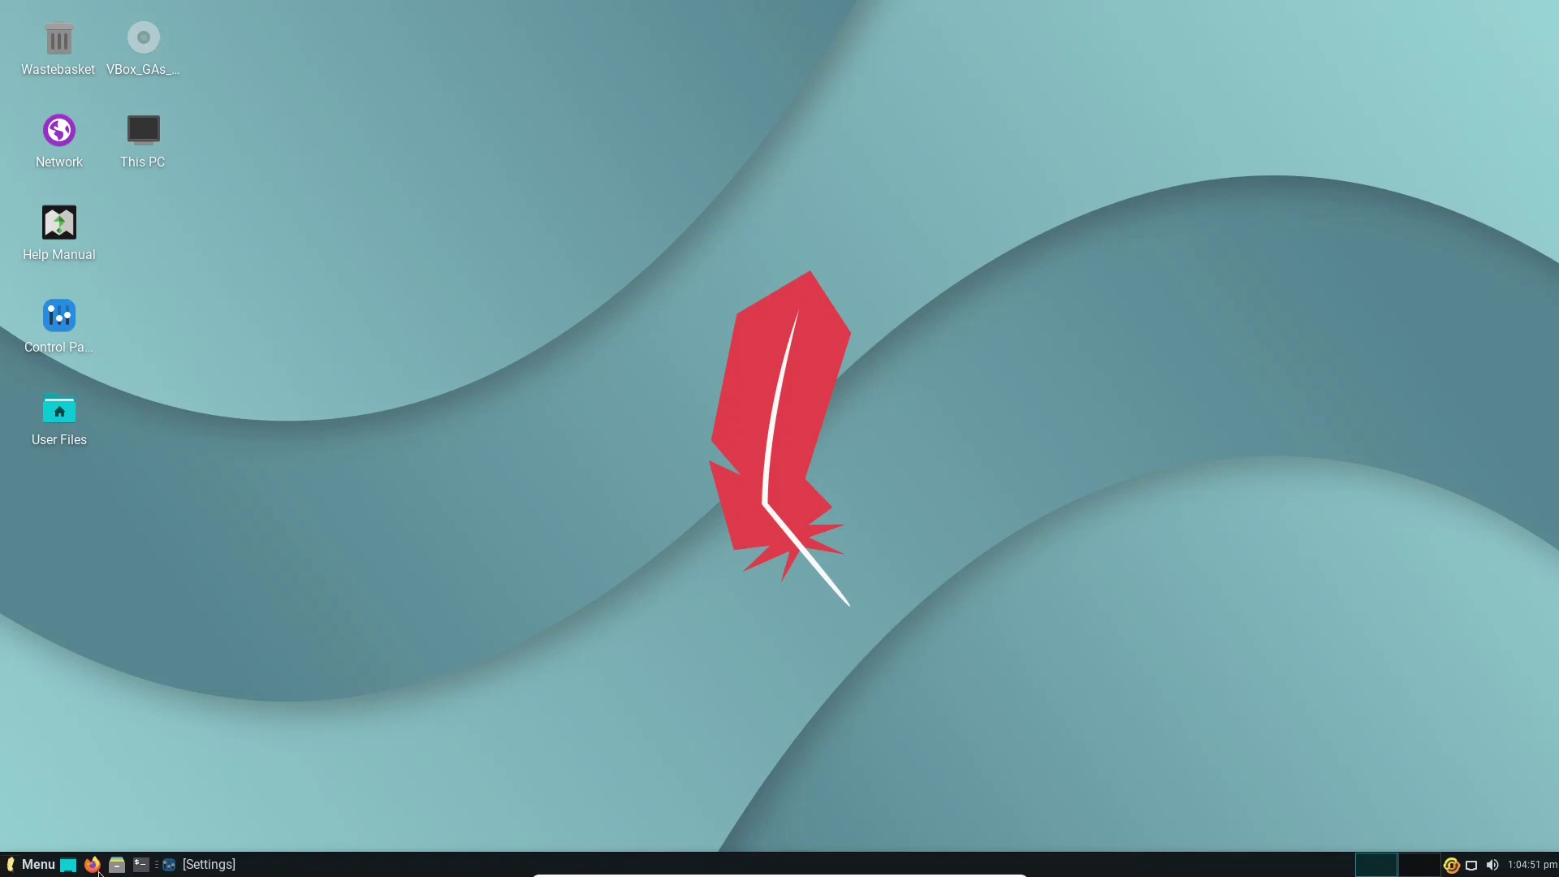
- Open Firewall Configuration from the Settings category of the application menu
left_click(37, 865)
left_click(109, 518)
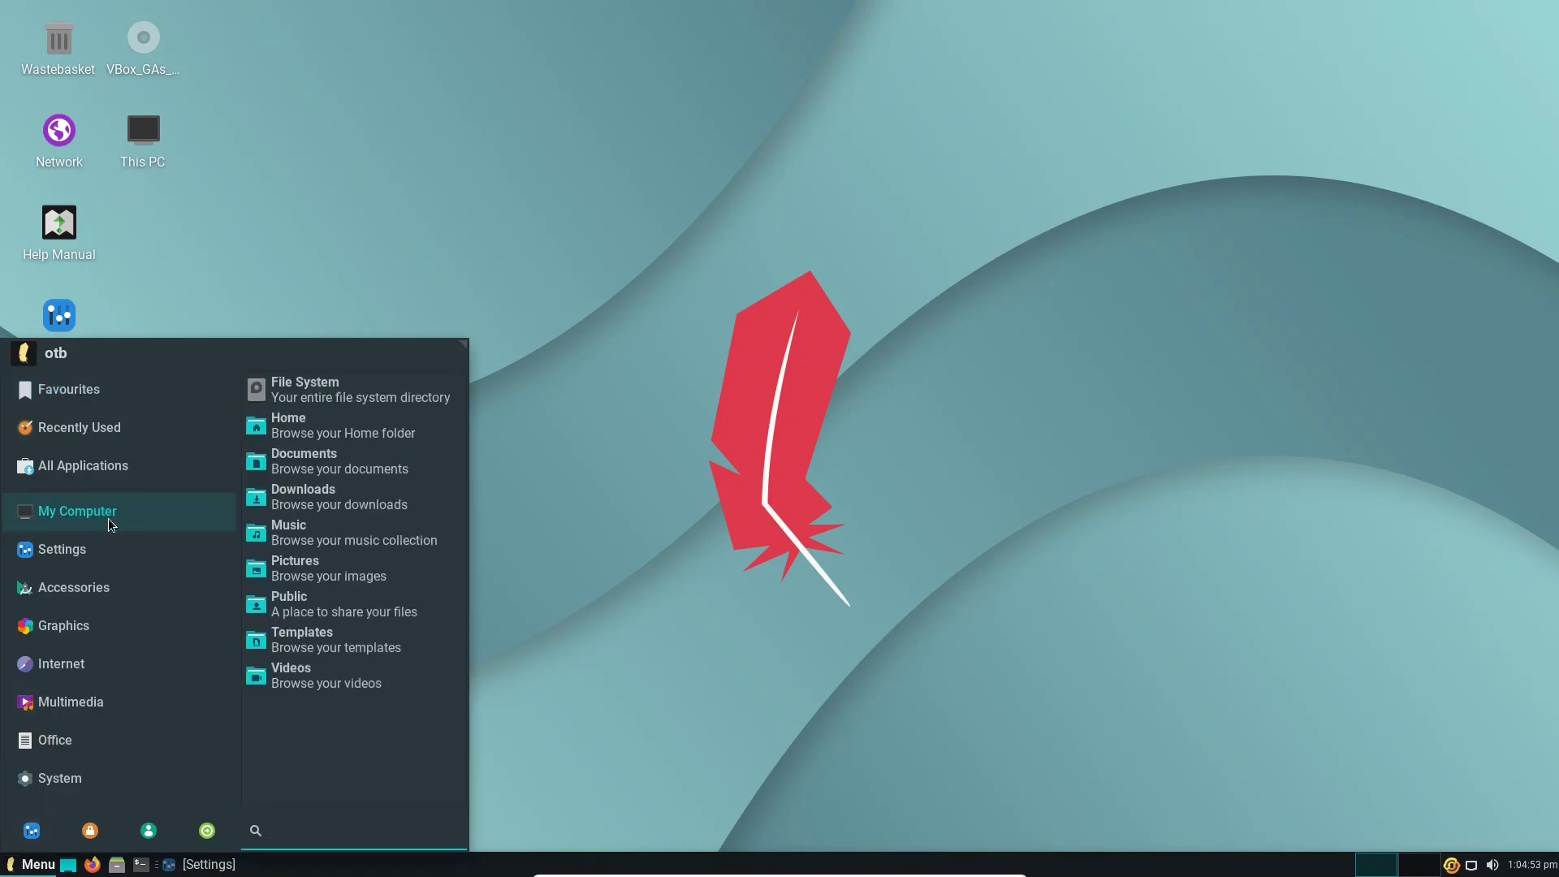
left_click(98, 550)
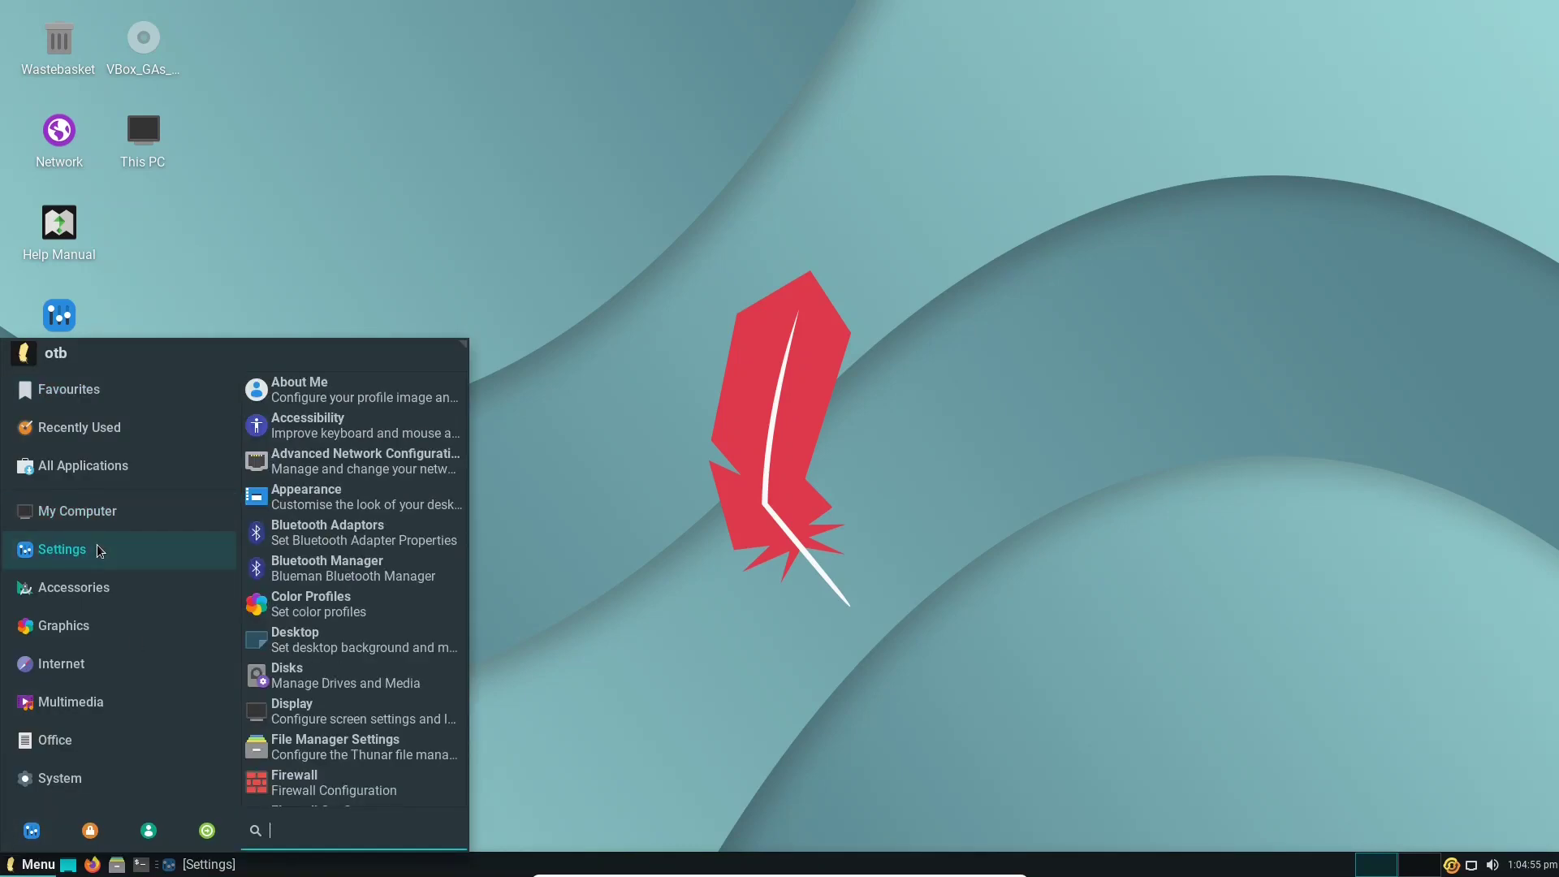
left_click(363, 792)
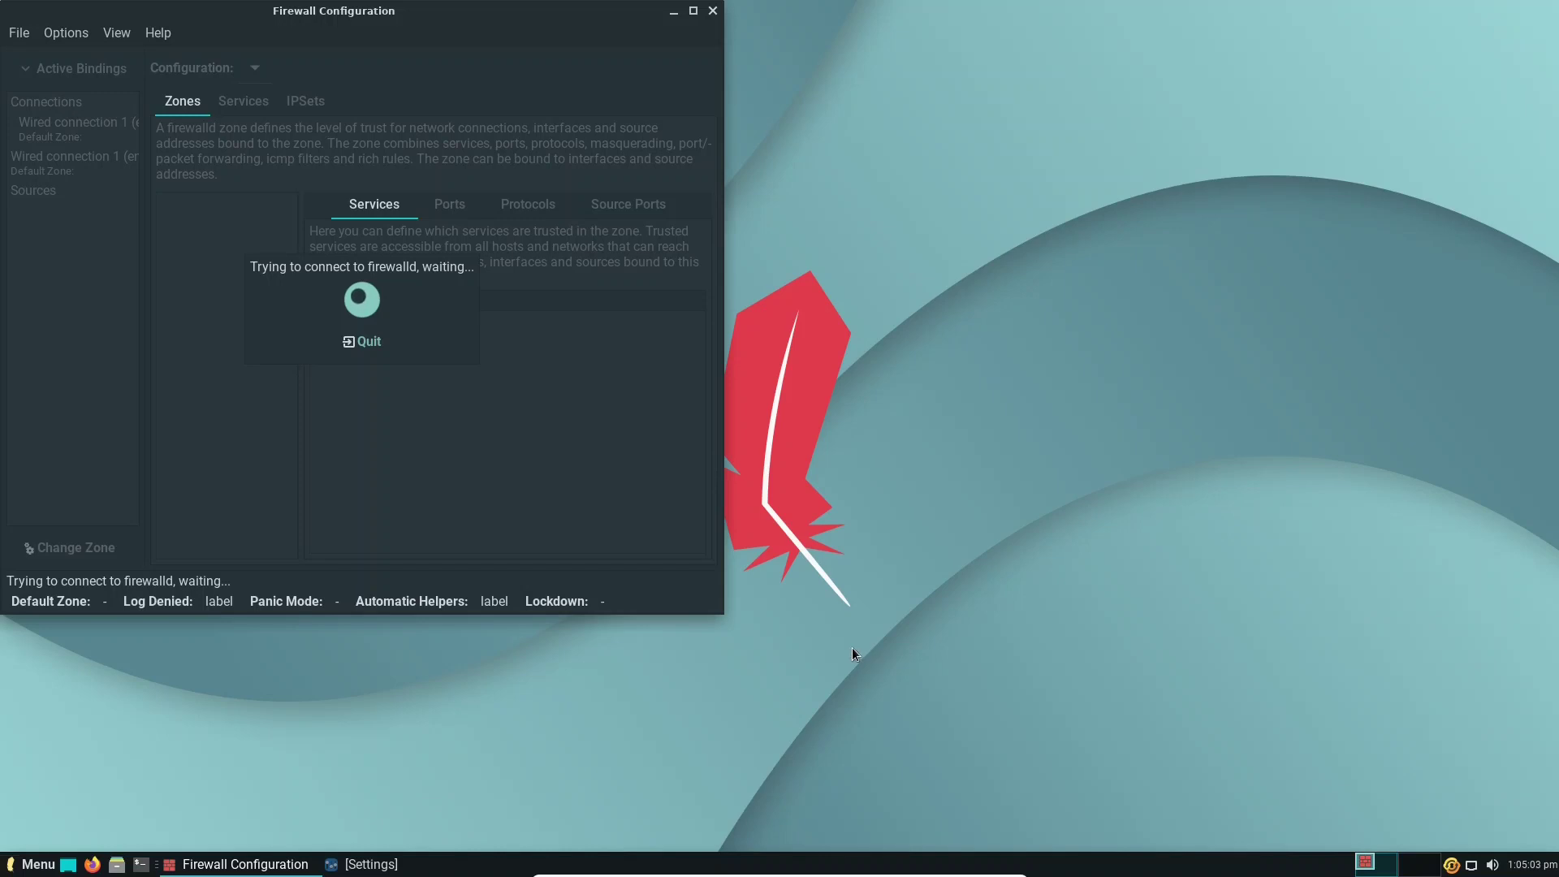
- Quit Firewall Configuration while it is still waiting for its connection
left_click(362, 341)
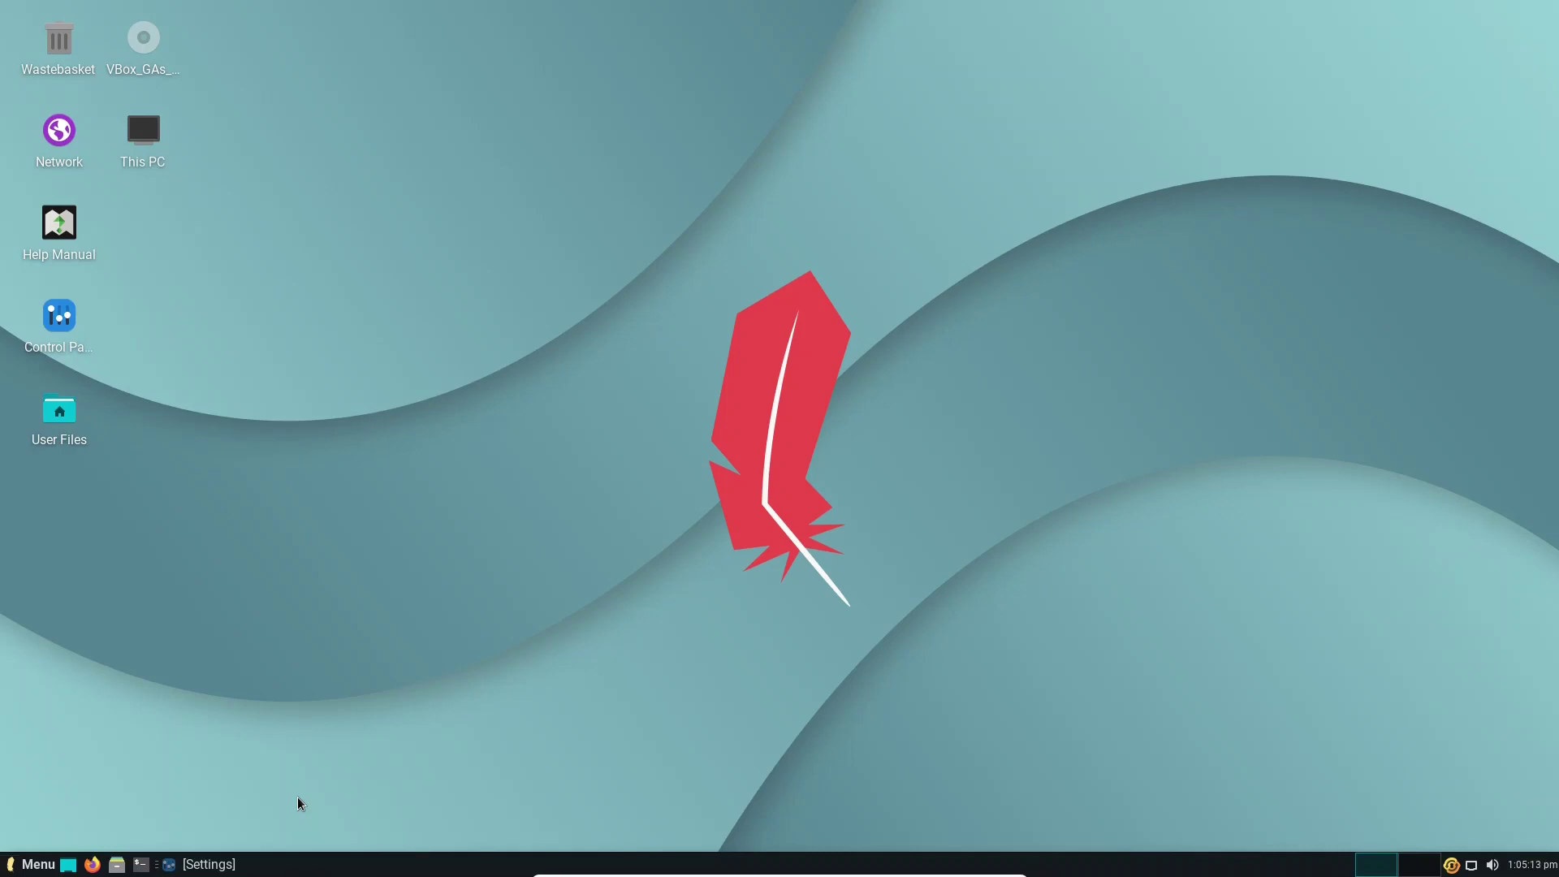
- Open Lite Desktop from the Settings category of the application menu and apply the Control Panel - Enable option
left_click(33, 864)
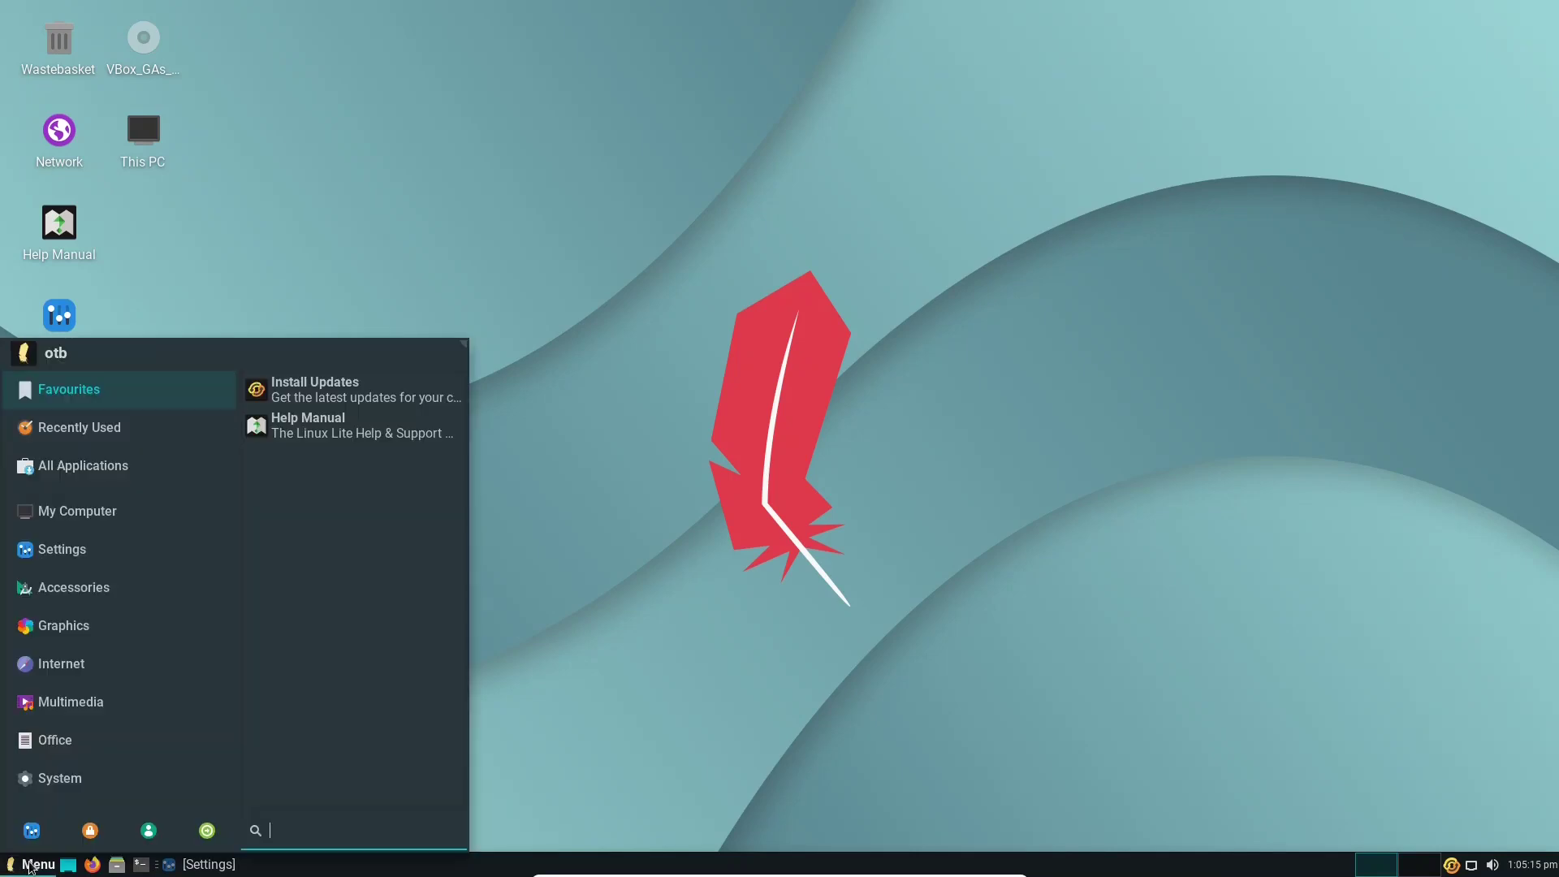
left_click(52, 550)
scroll(365, 641, "down", 5)
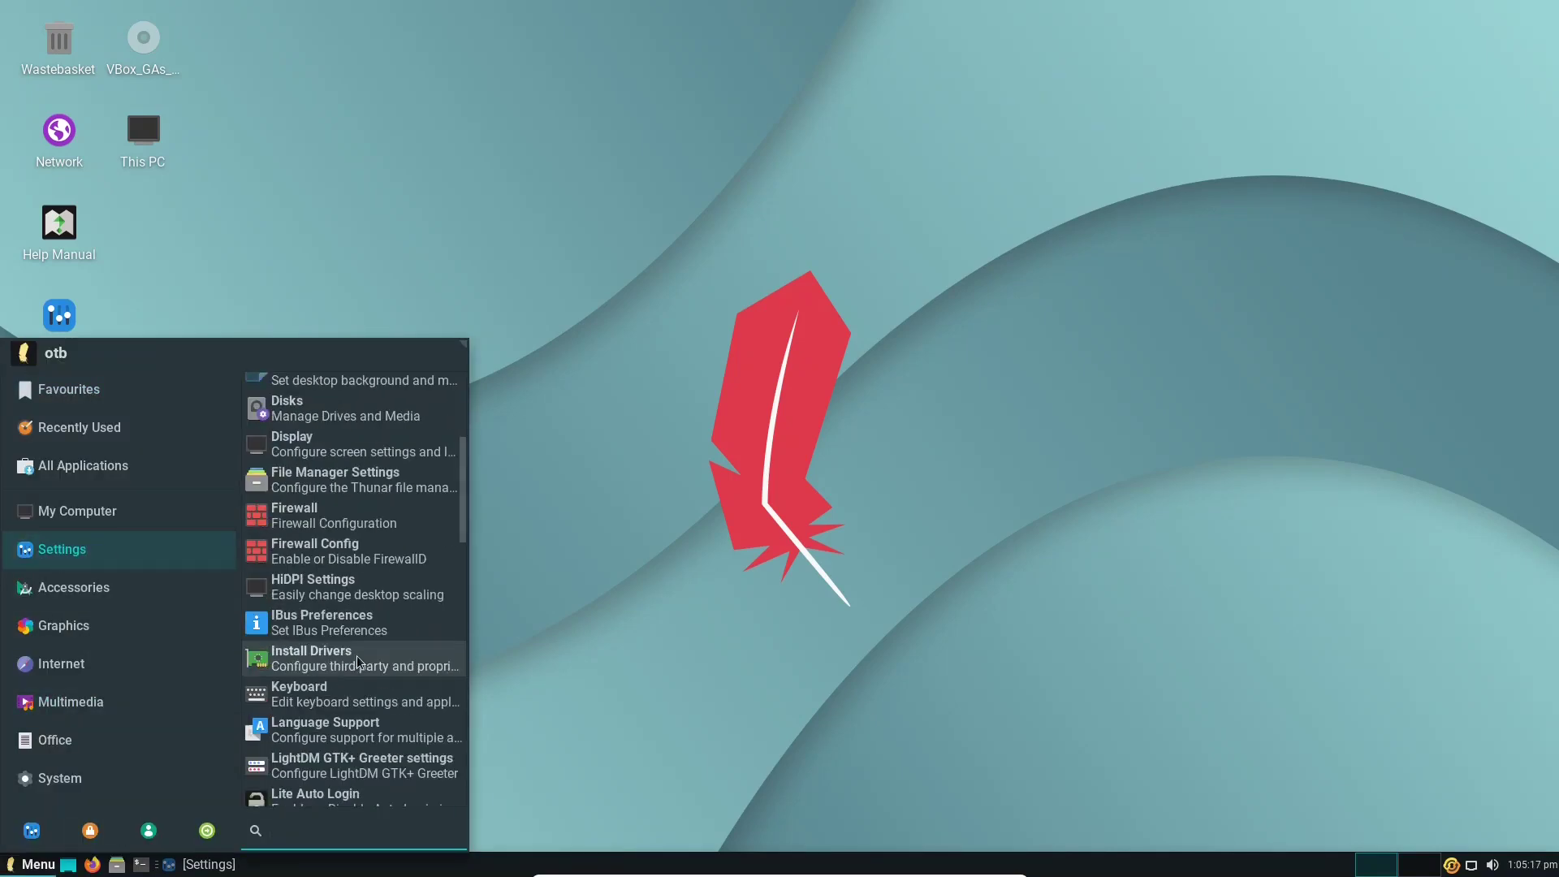
scroll(382, 662, "down", 3)
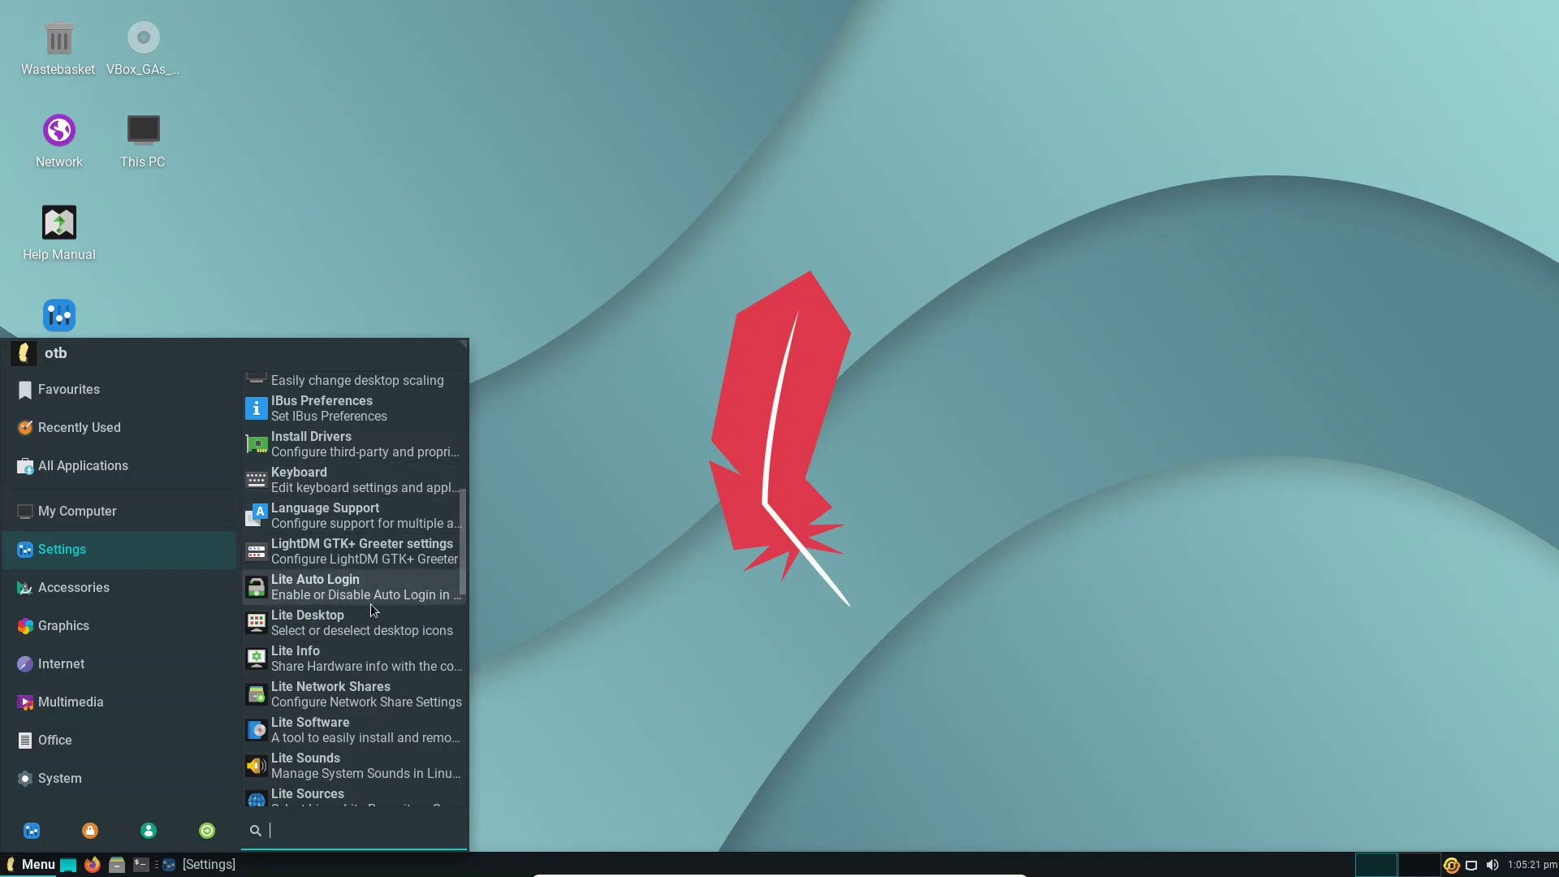
scroll(375, 611, "down", 3)
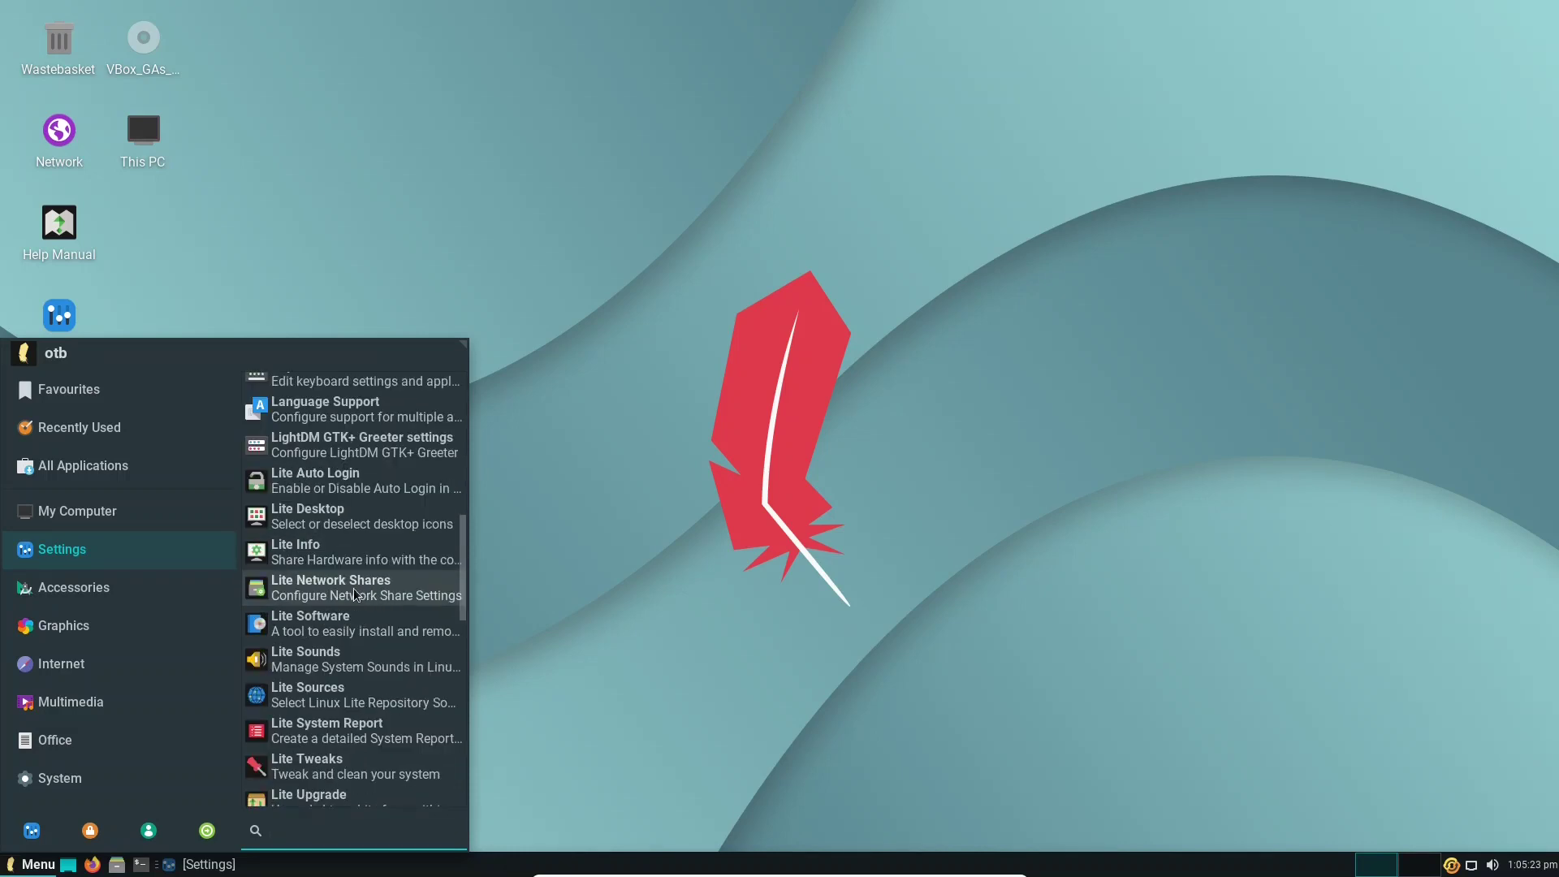
left_click(344, 527)
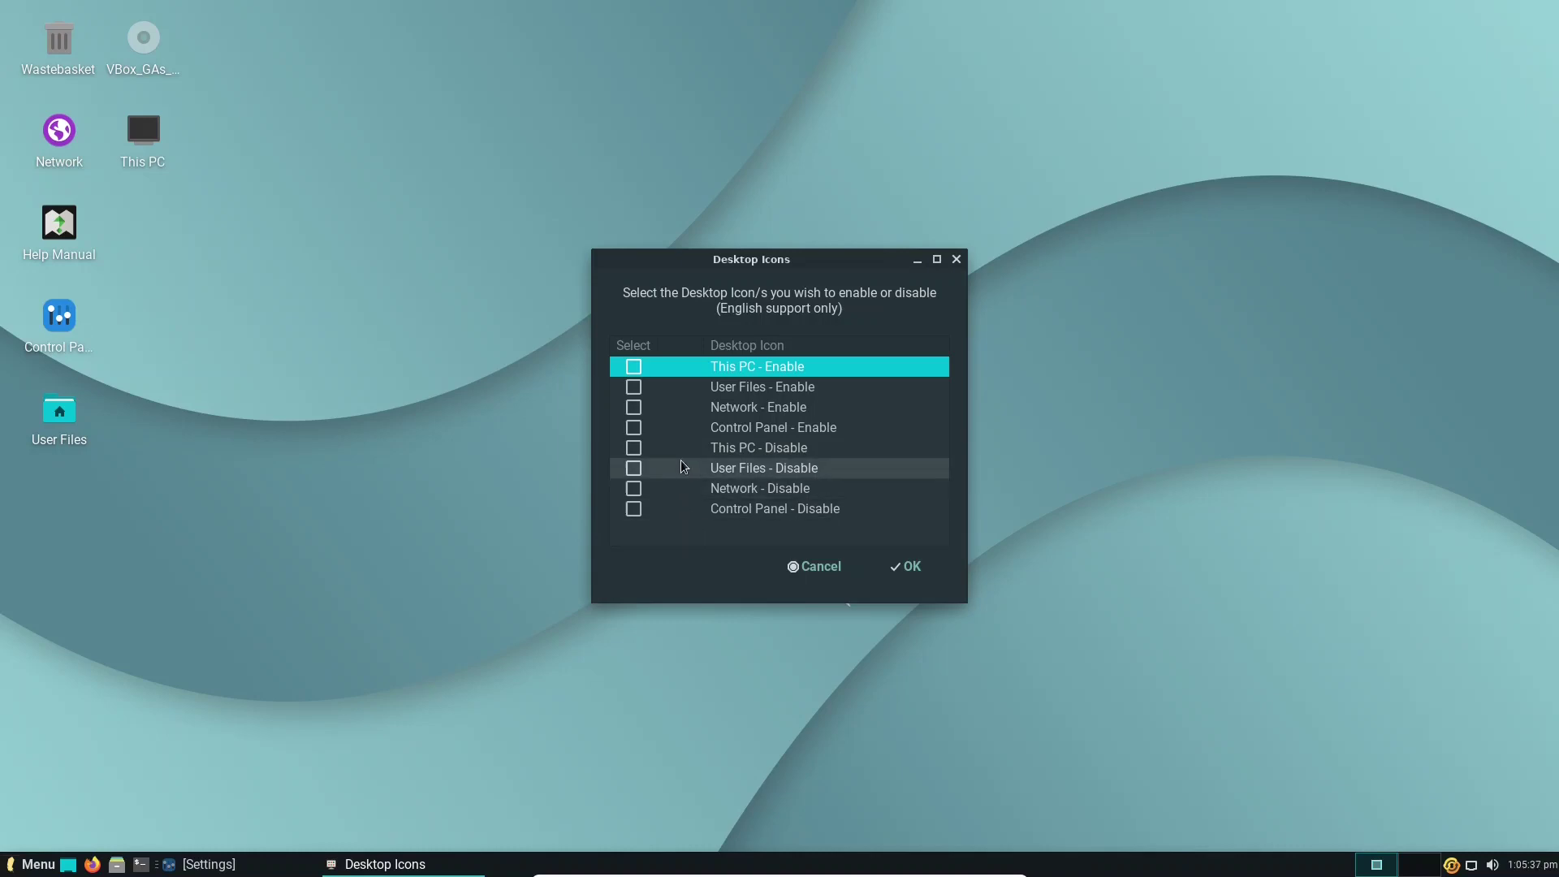
left_click(634, 428)
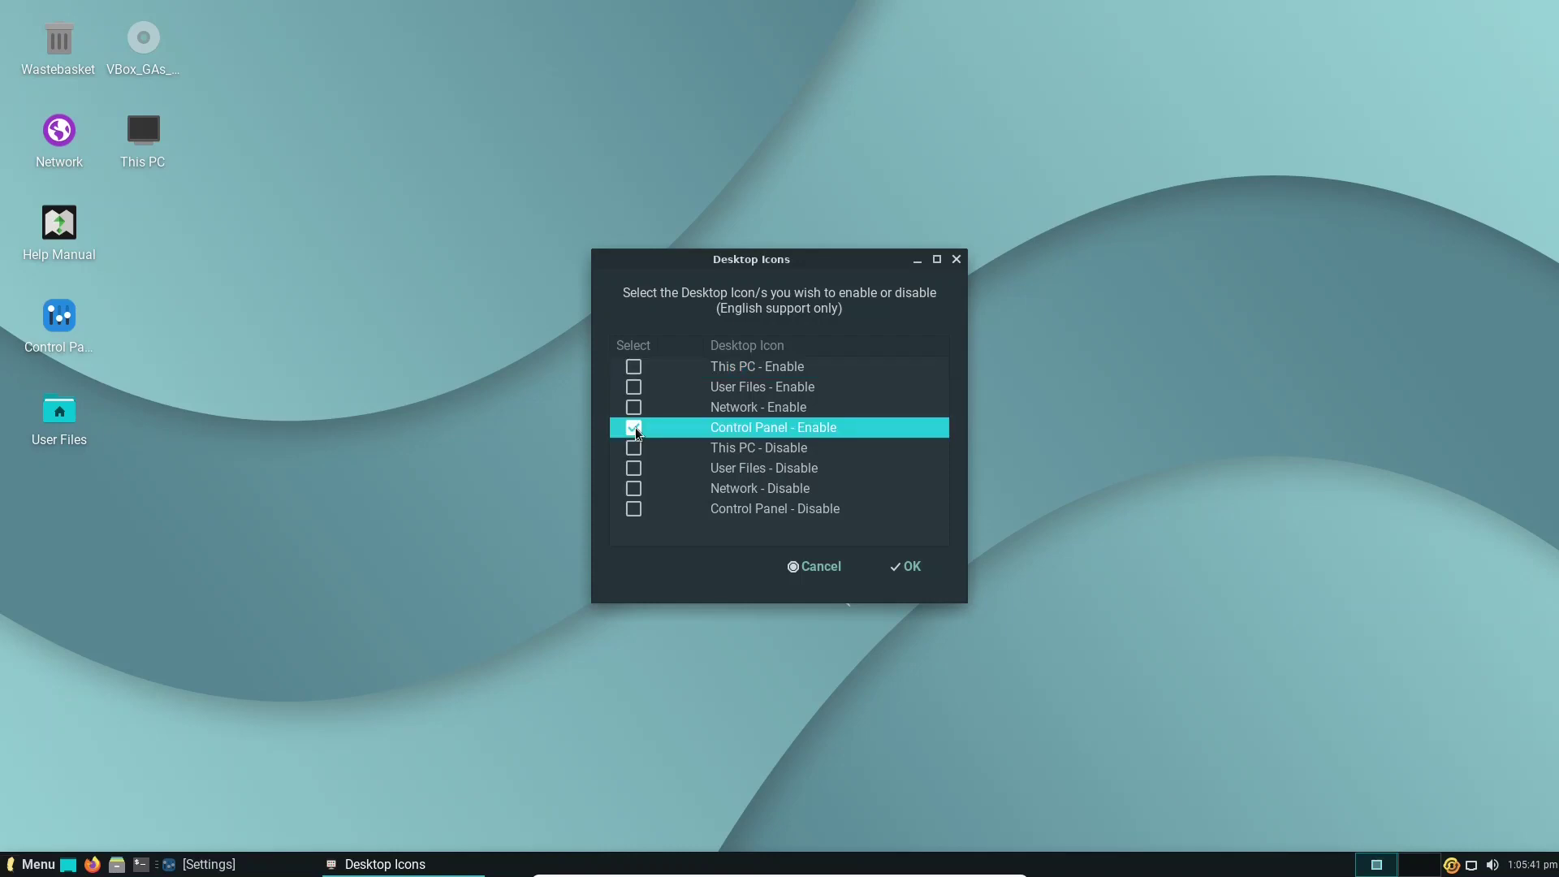
left_click(910, 574)
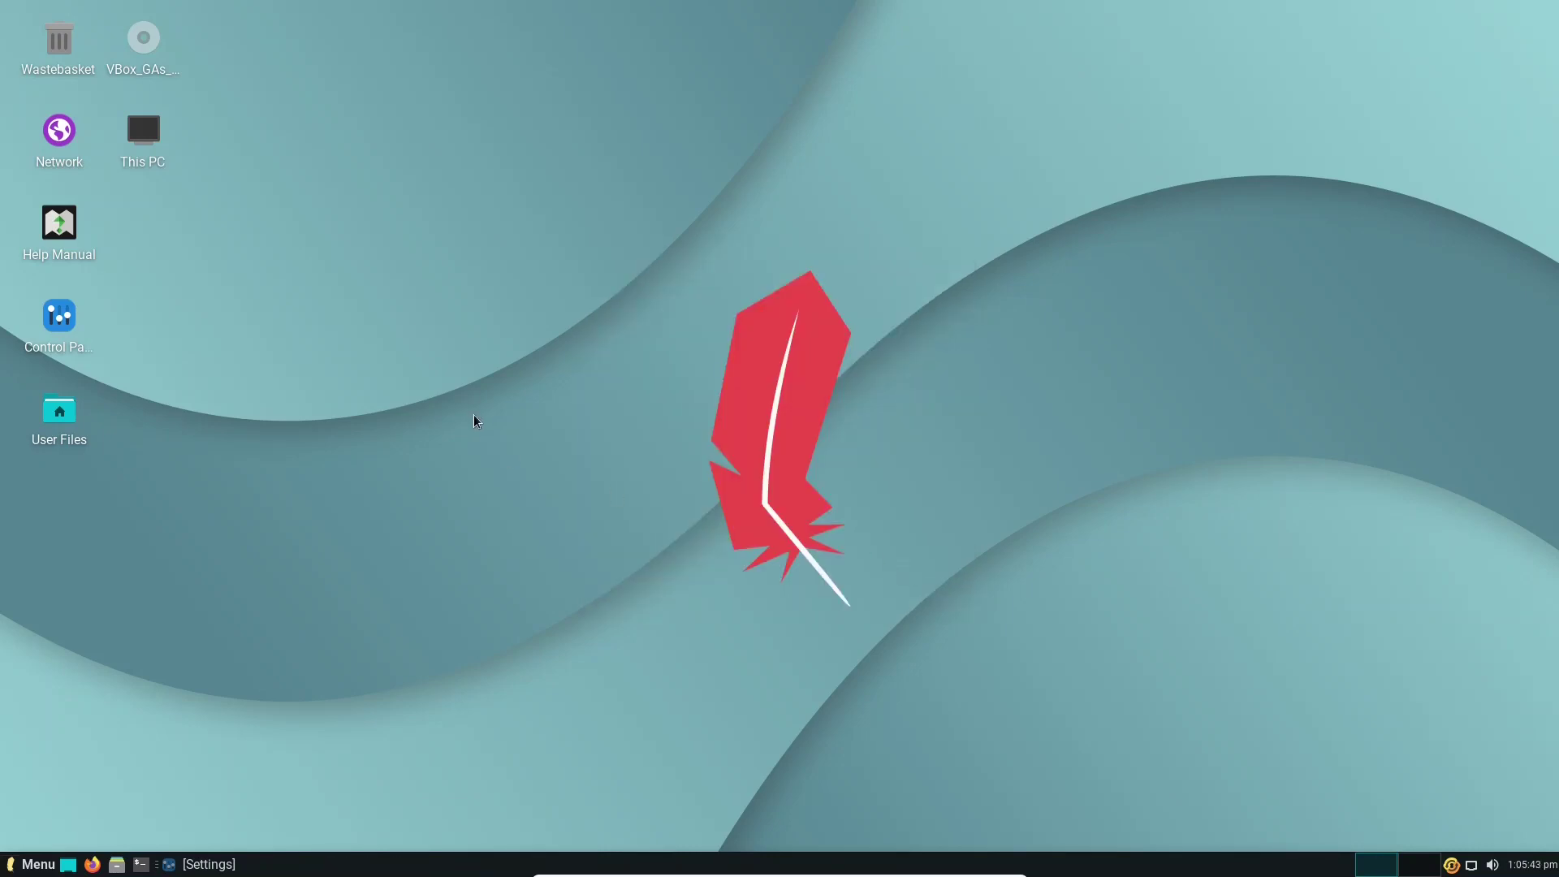
- Reopen Lite Desktop and apply the Control Panel - Disable option to remove that icon from the desktop
left_click(36, 864)
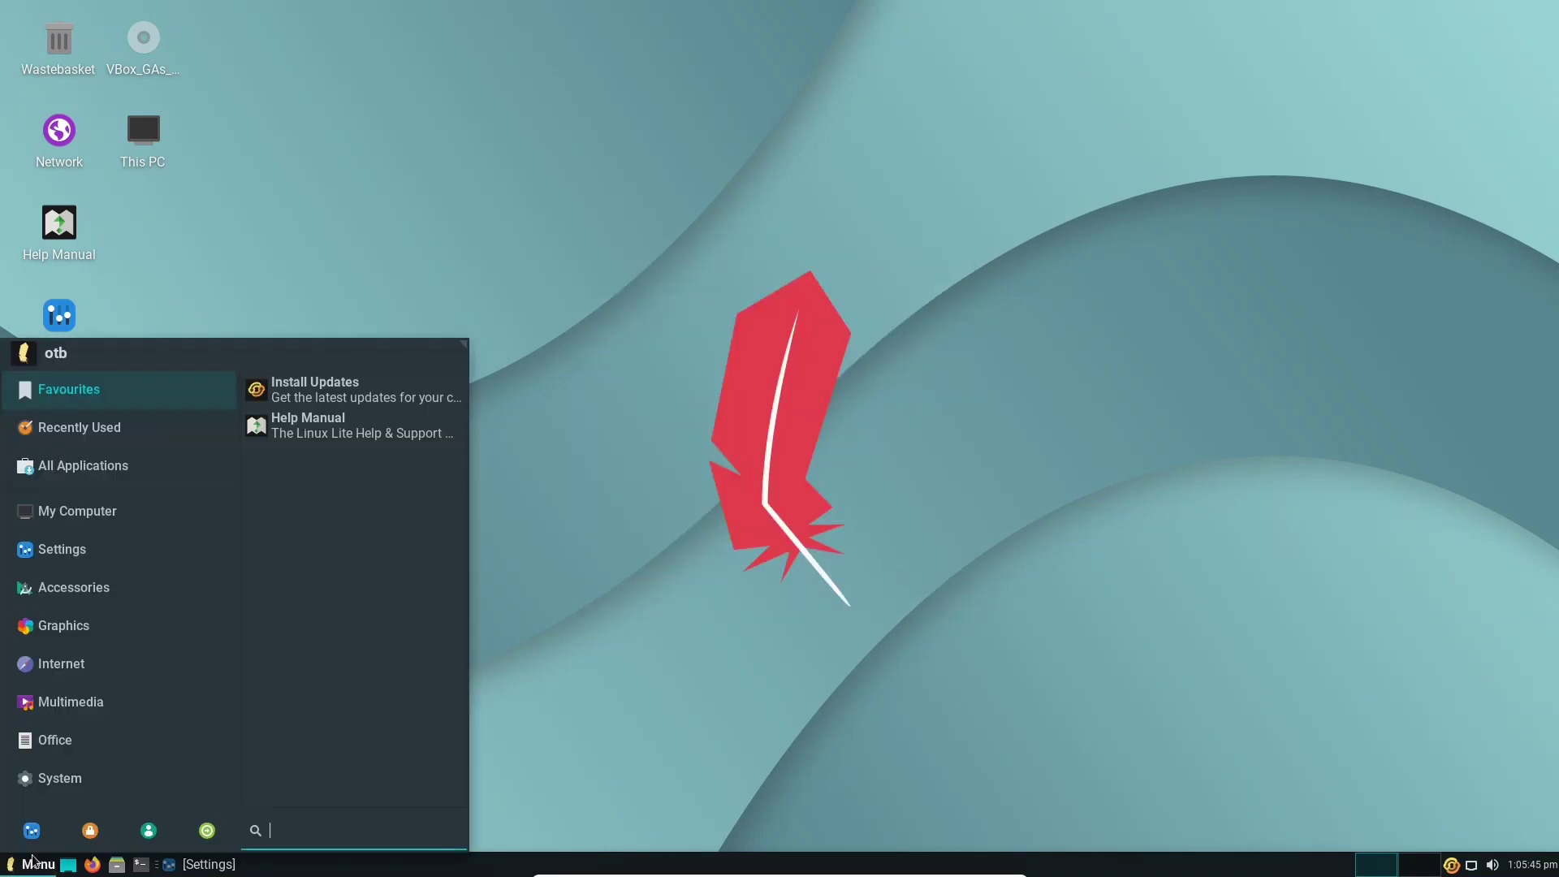
mouse_move(77, 553)
scroll(335, 622, "down", 5)
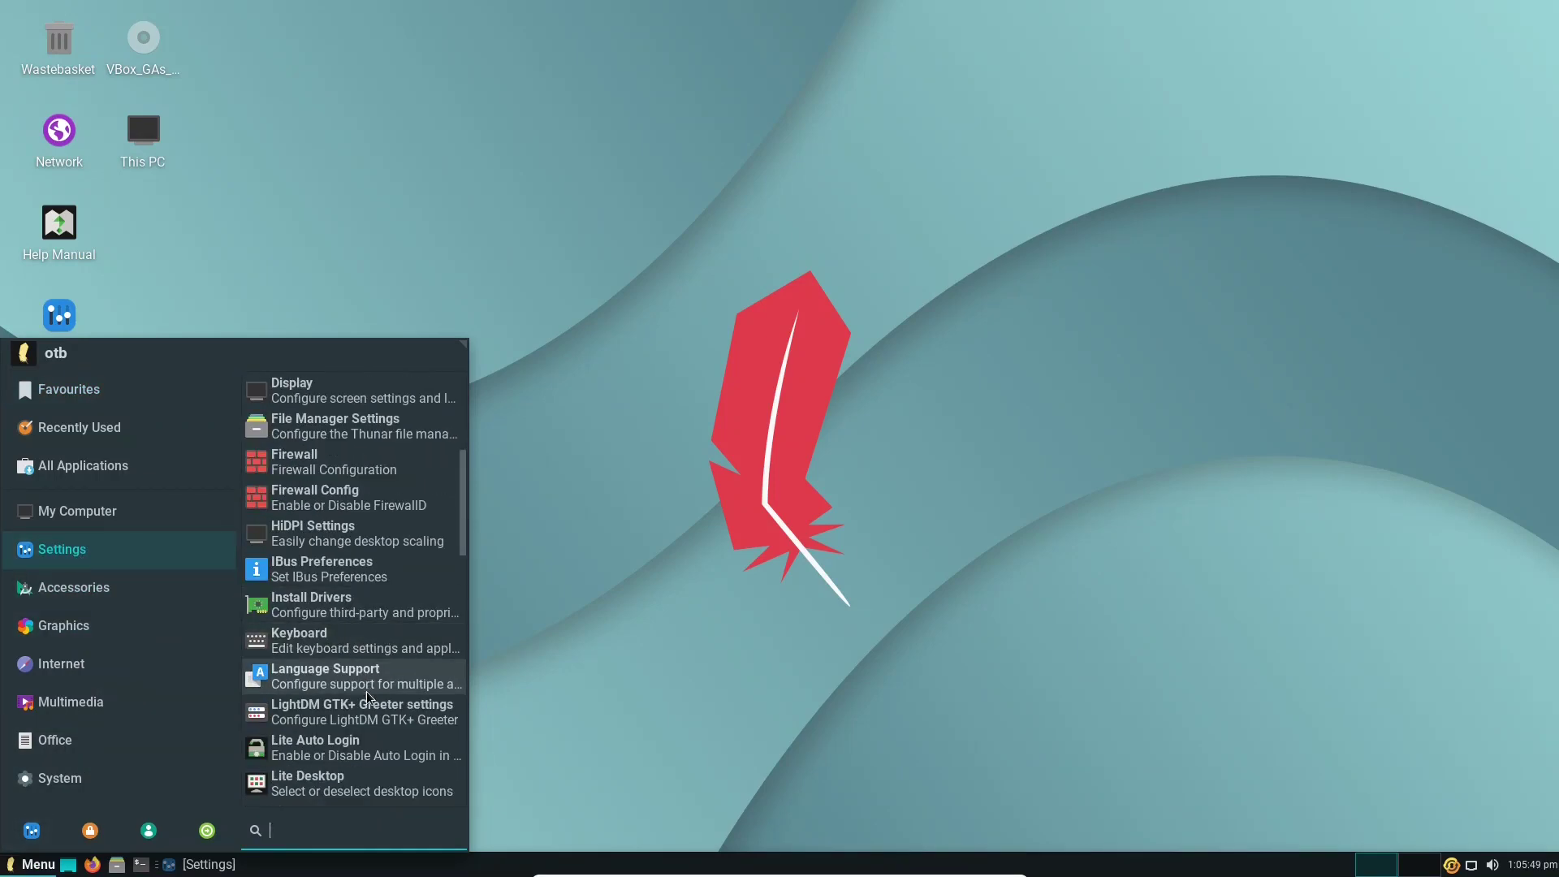
scroll(369, 694, "down", 3)
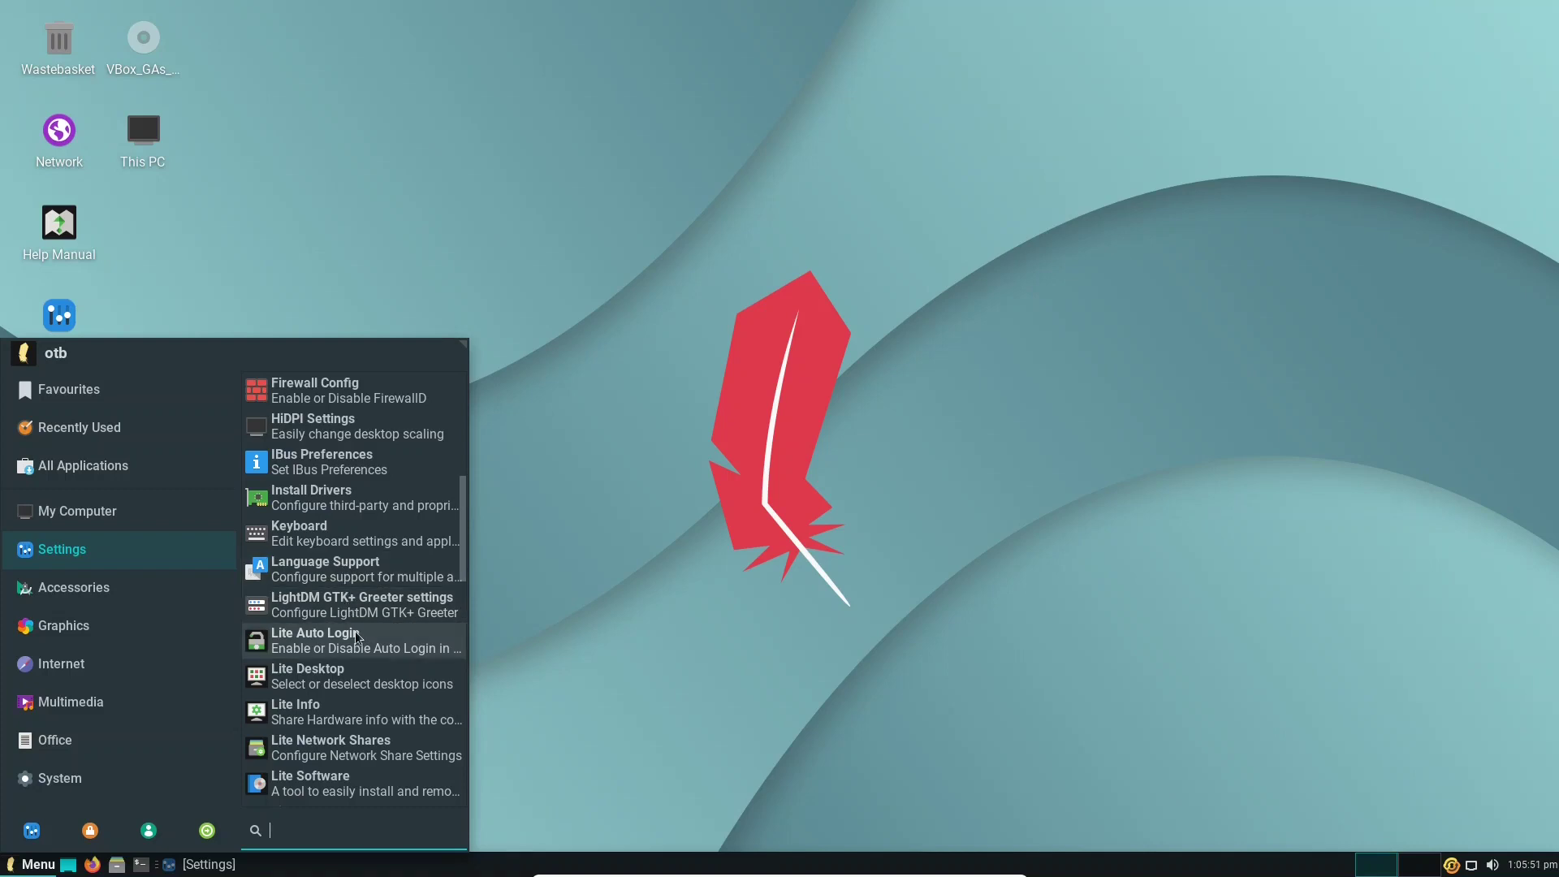
left_click(361, 677)
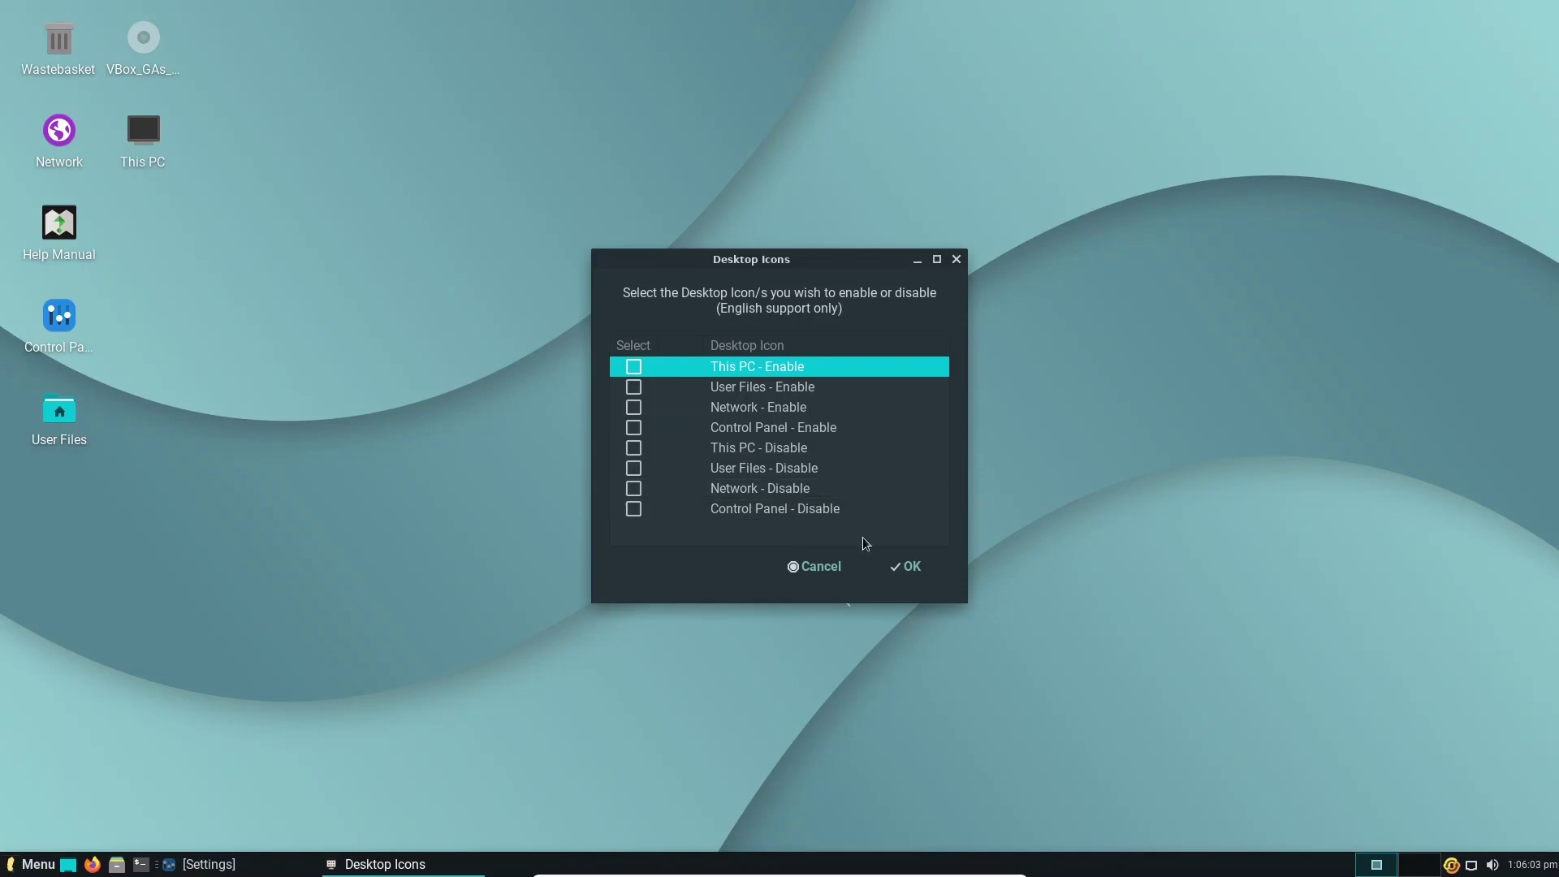
left_click(633, 511)
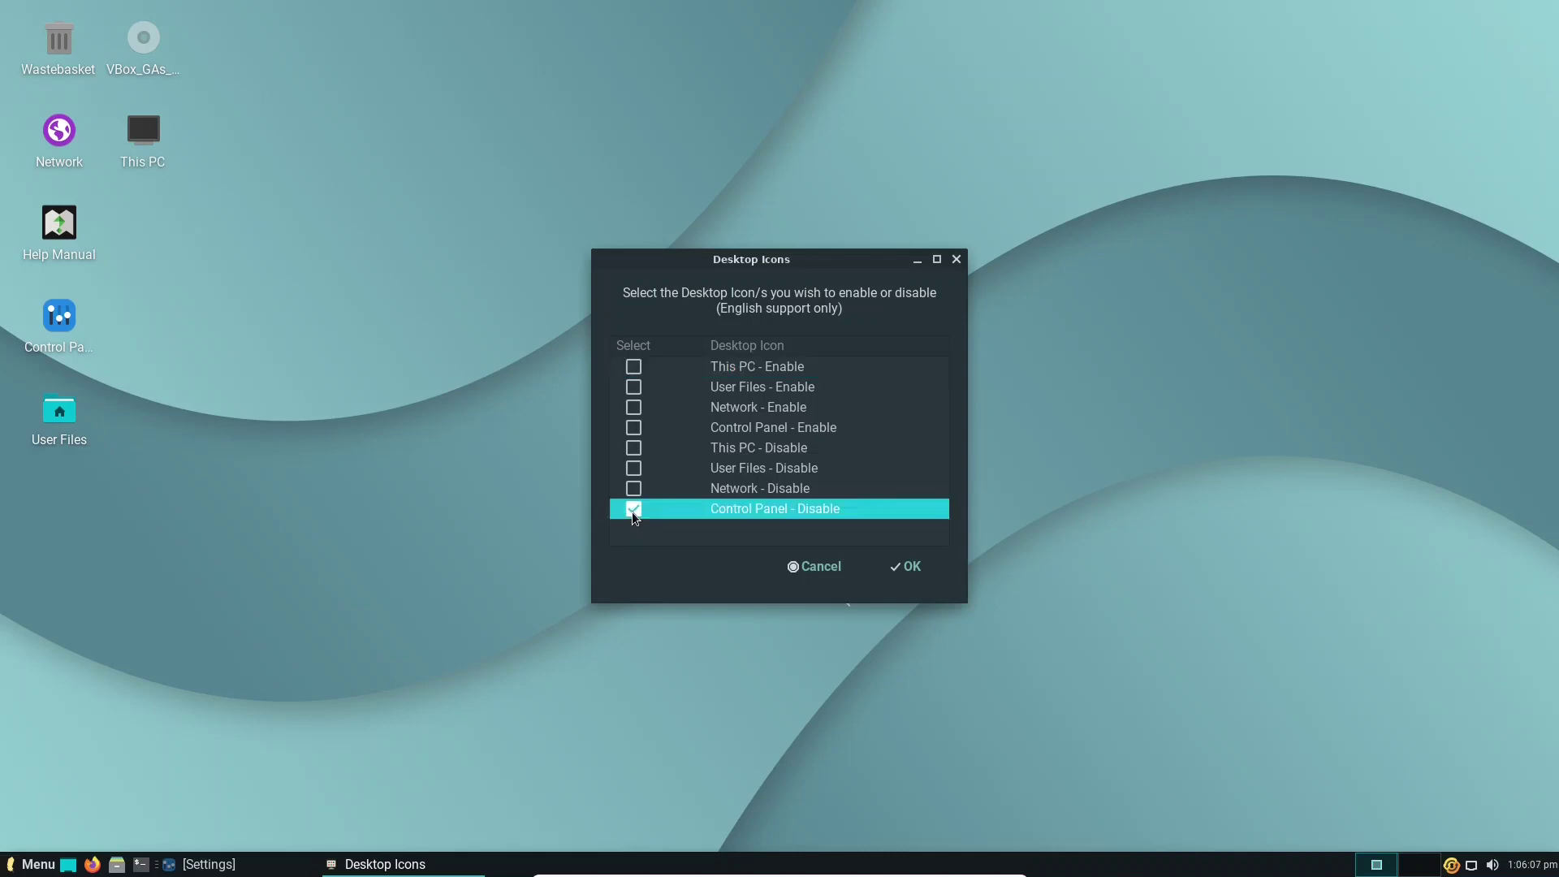
left_click(908, 566)
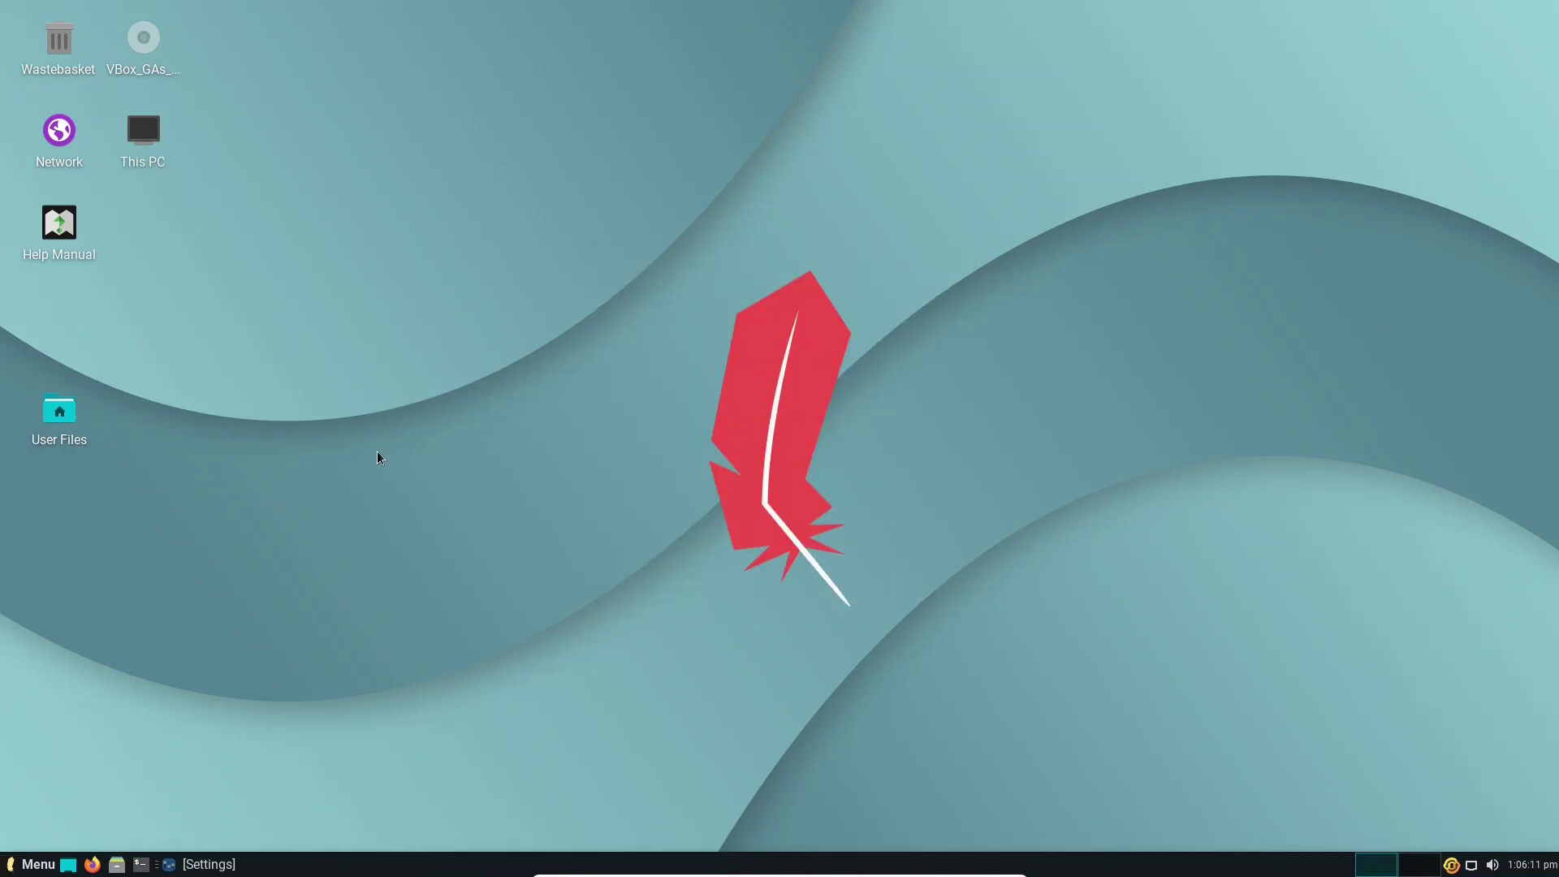
- Open Lite Sounds from the Settings category, review its system, login and logout sound options, and close it
left_click(37, 864)
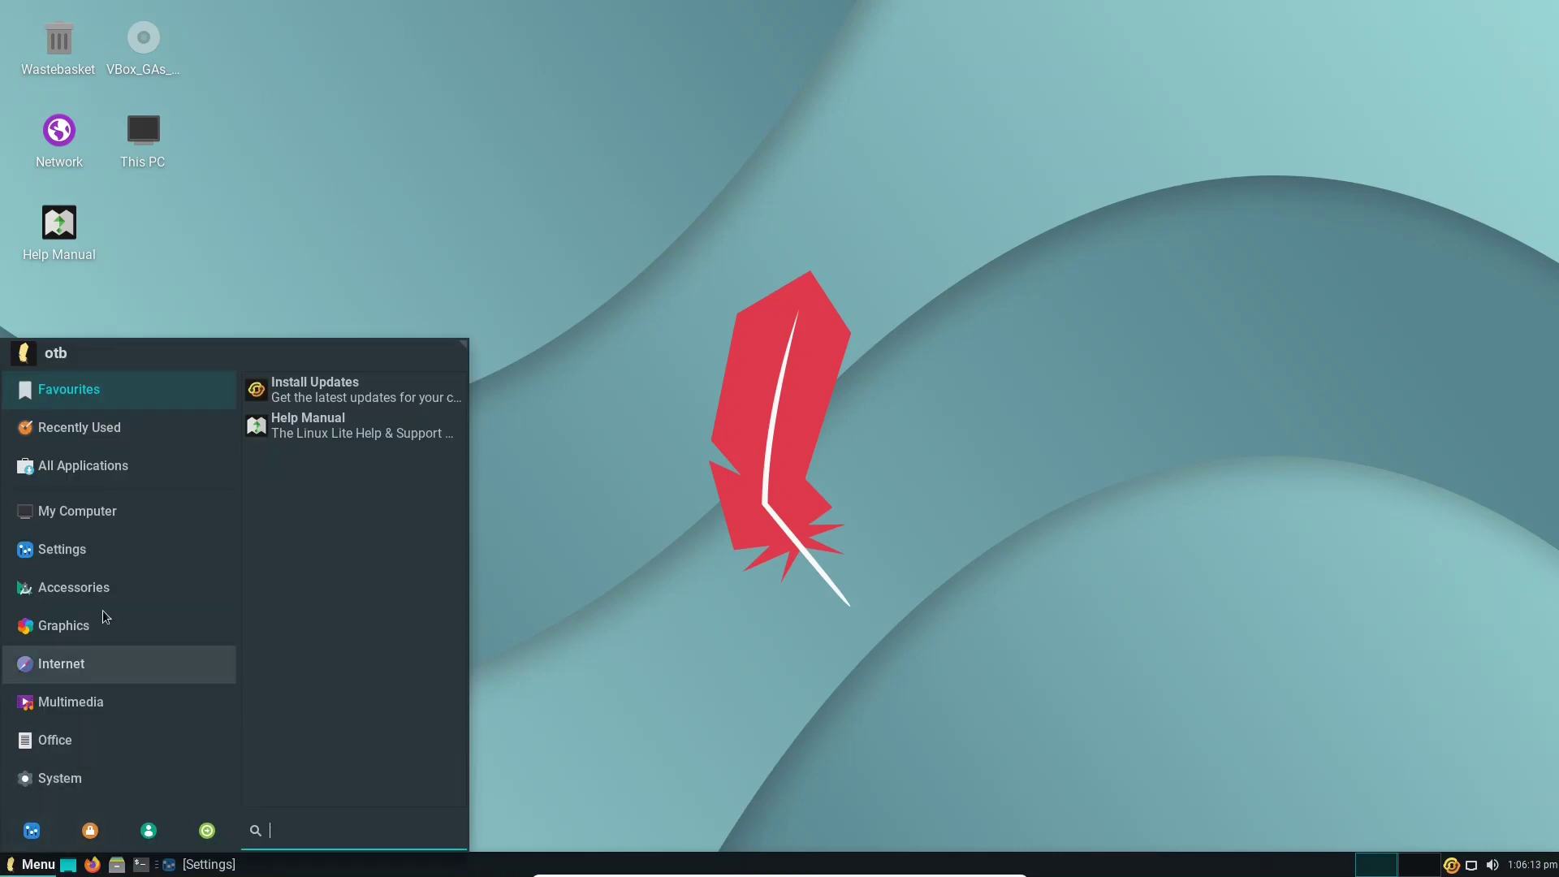
left_click(61, 549)
scroll(373, 561, "down", 5)
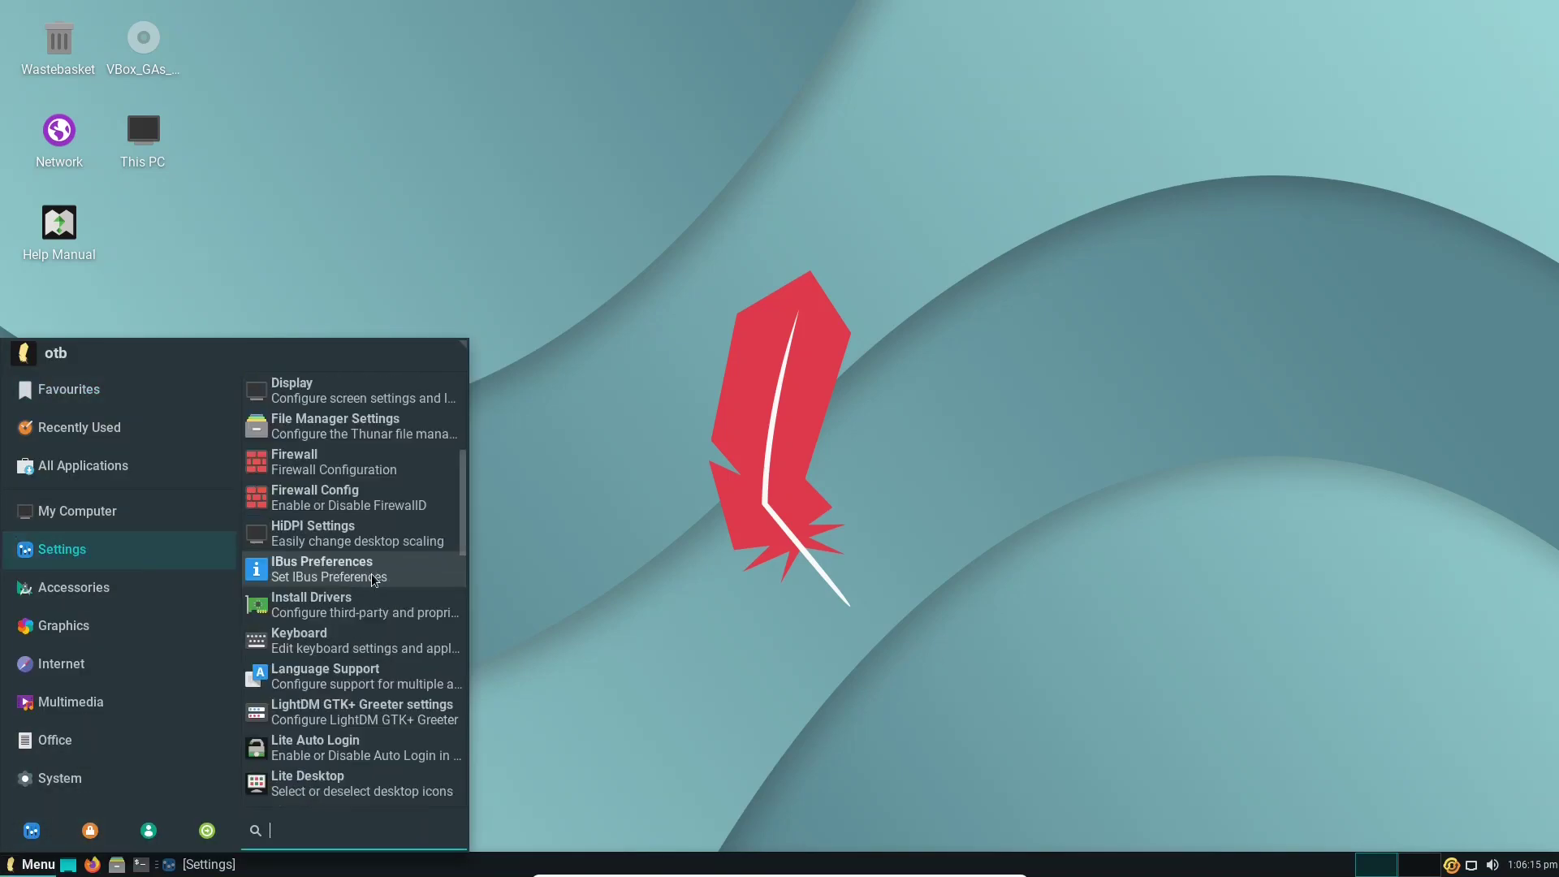
scroll(374, 578, "down", 3)
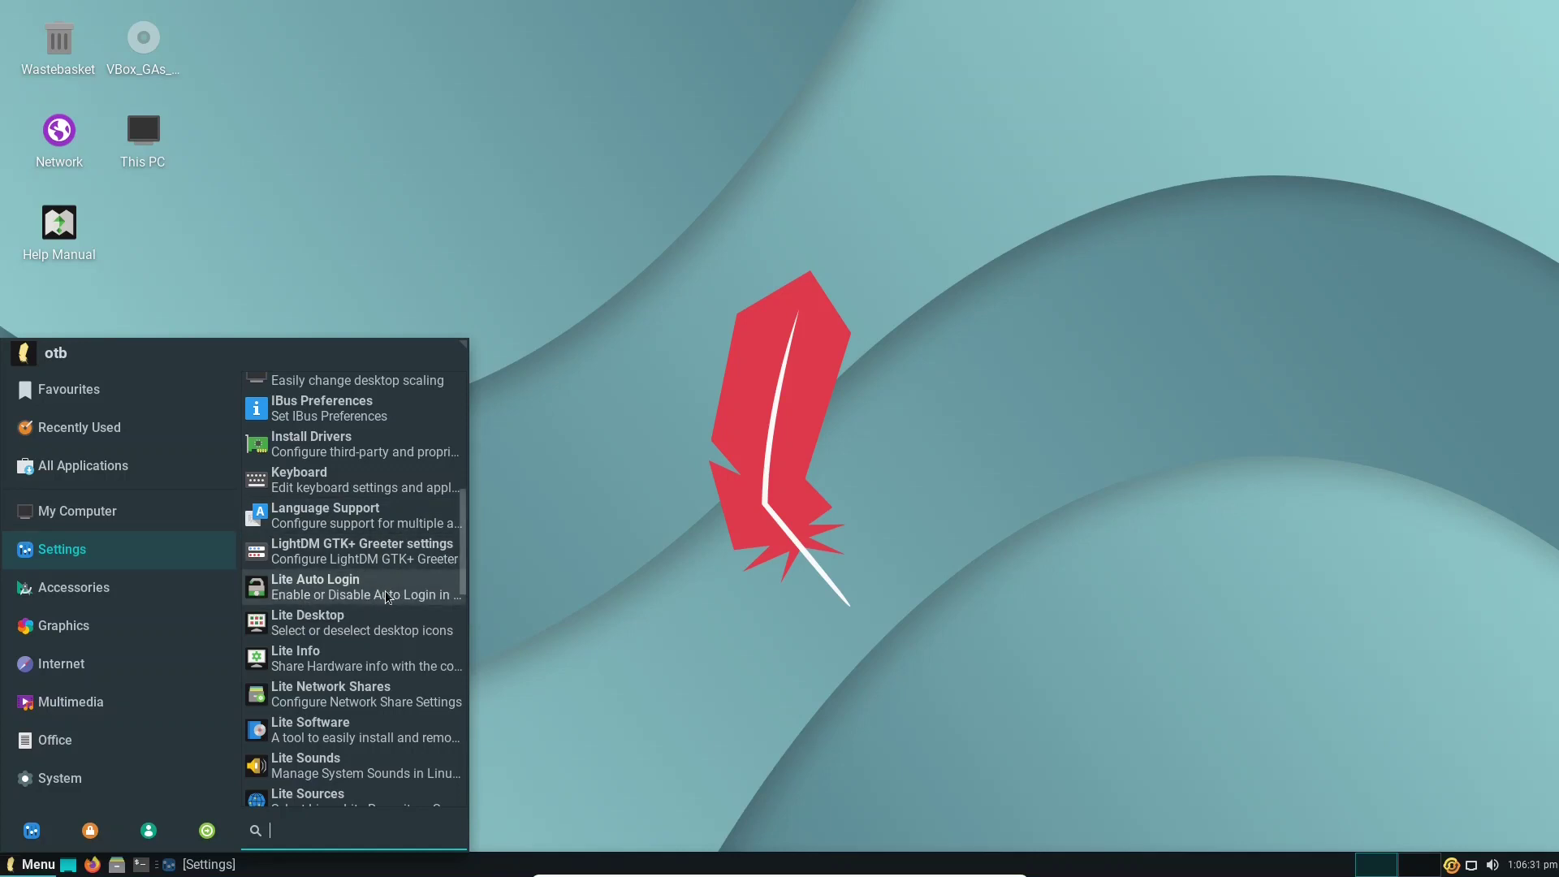
scroll(393, 697, "down", 3)
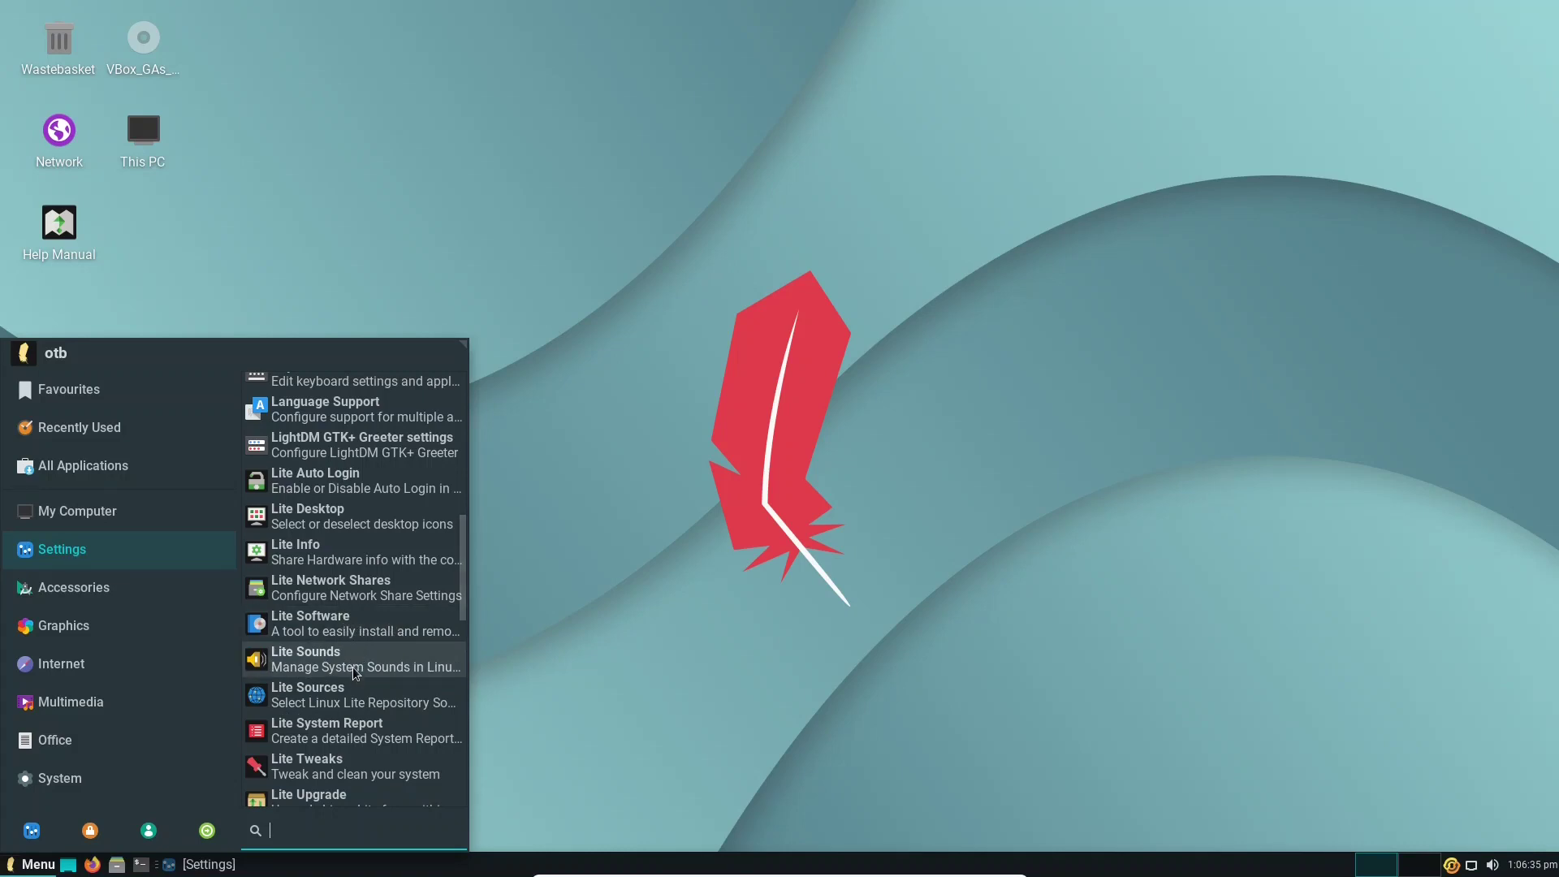
left_click(358, 669)
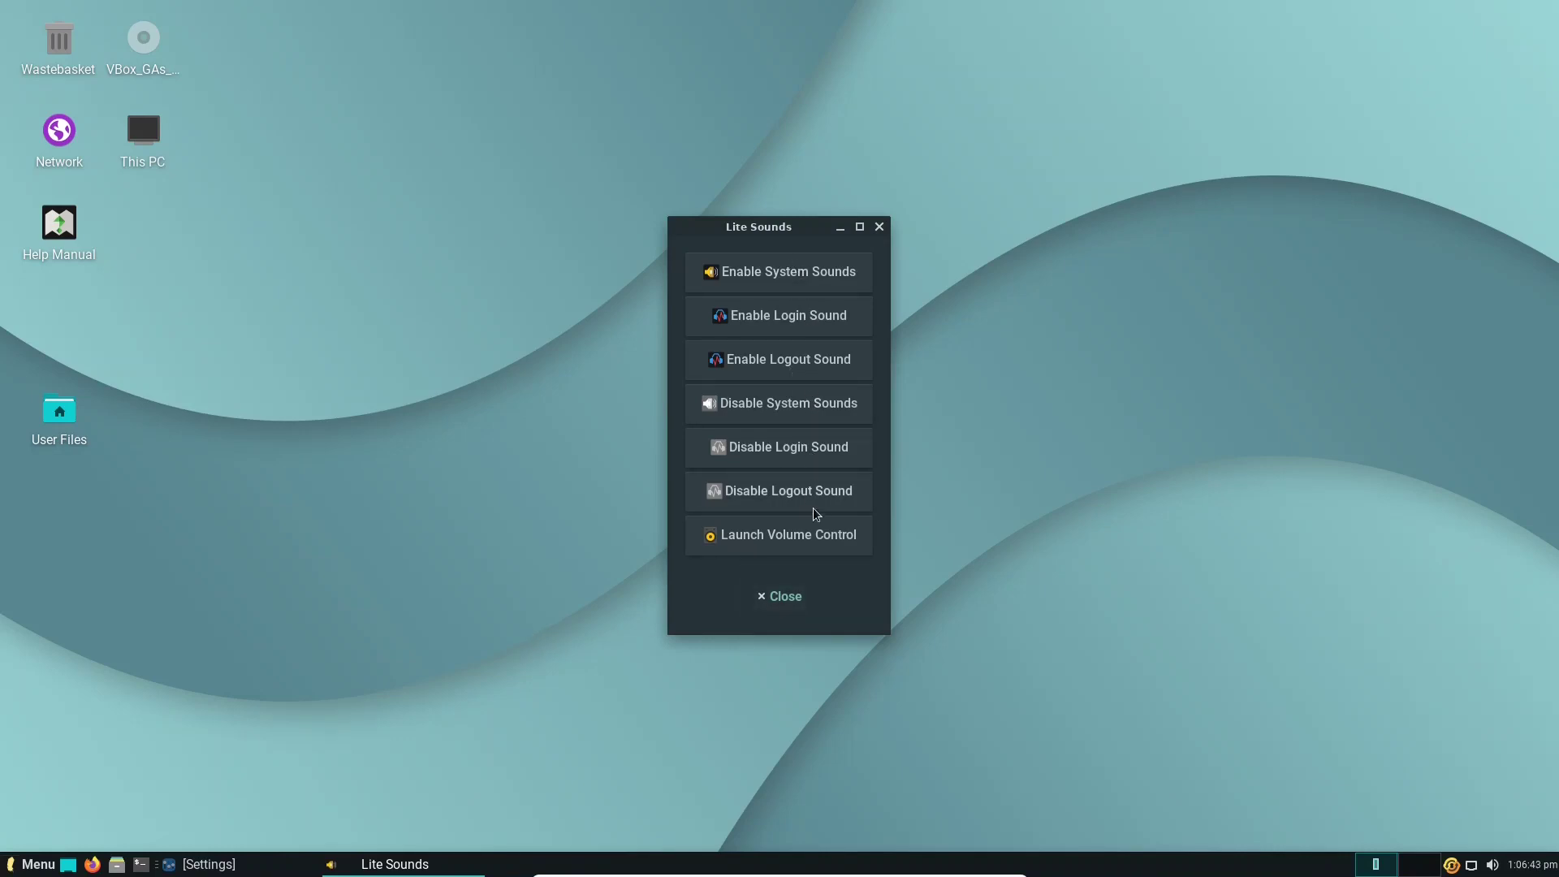
left_click(880, 227)
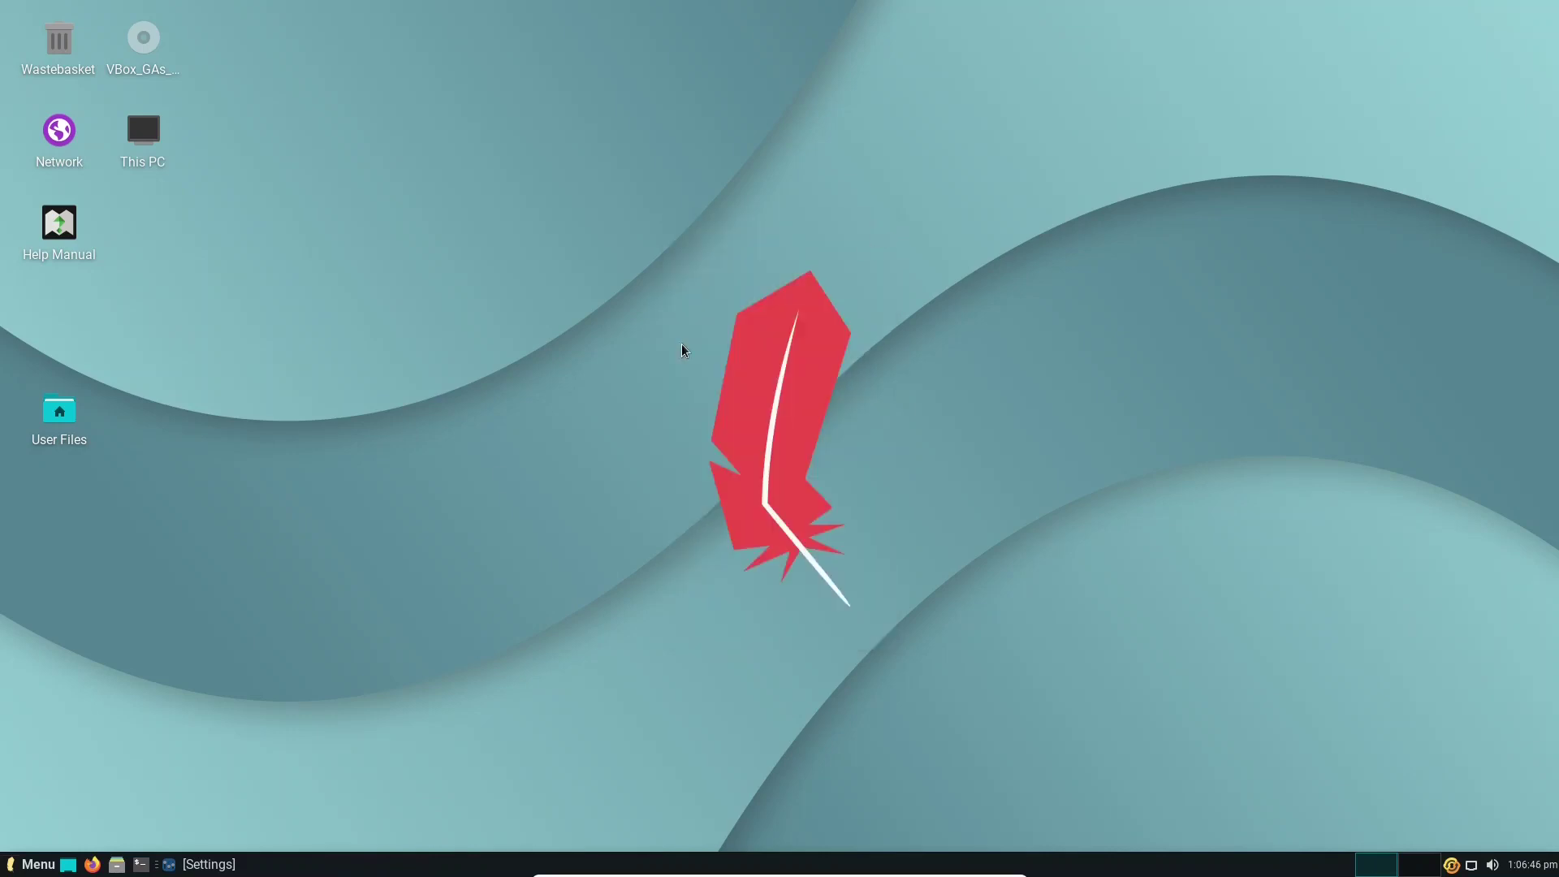
- Open Lite Sources from the Settings category and authenticate with the account password
left_click(31, 866)
mouse_move(65, 585)
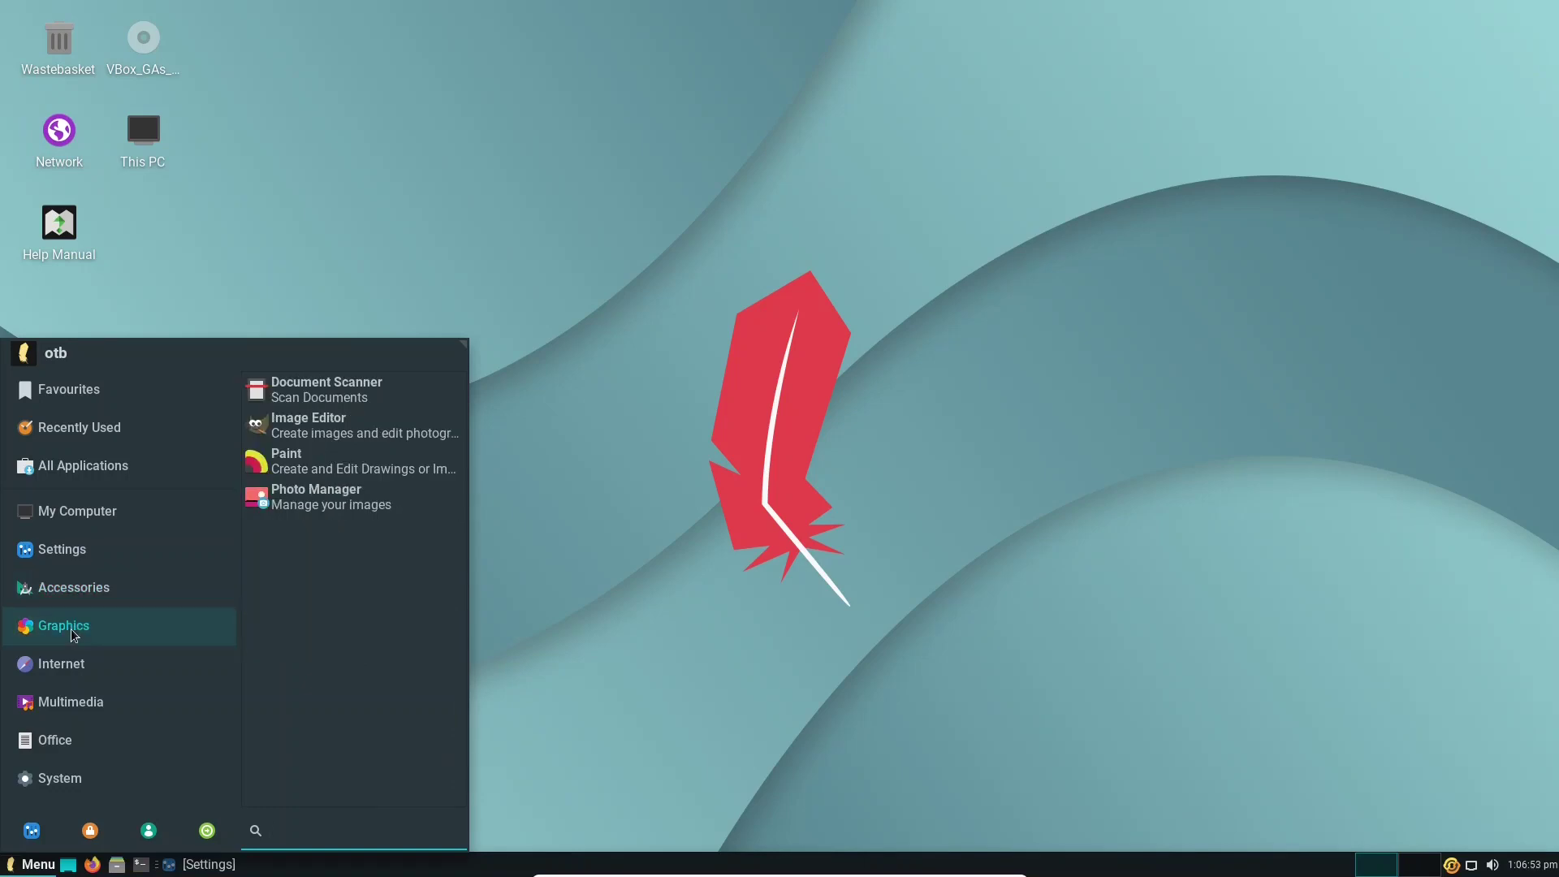
mouse_move(65, 558)
scroll(383, 592, "down", 5)
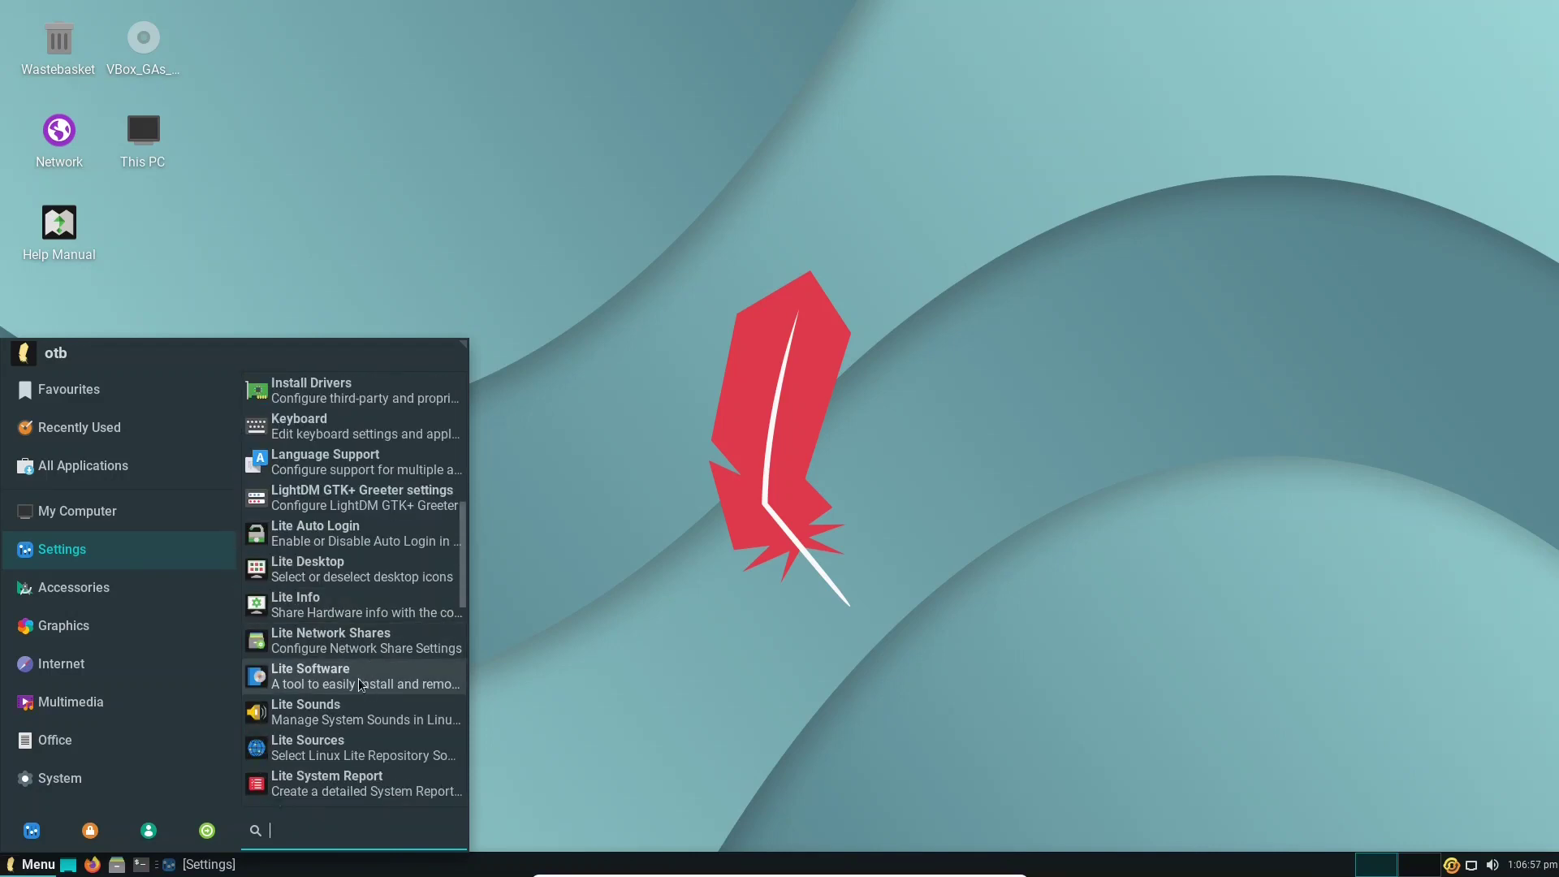
left_click(362, 741)
type("•••••••")
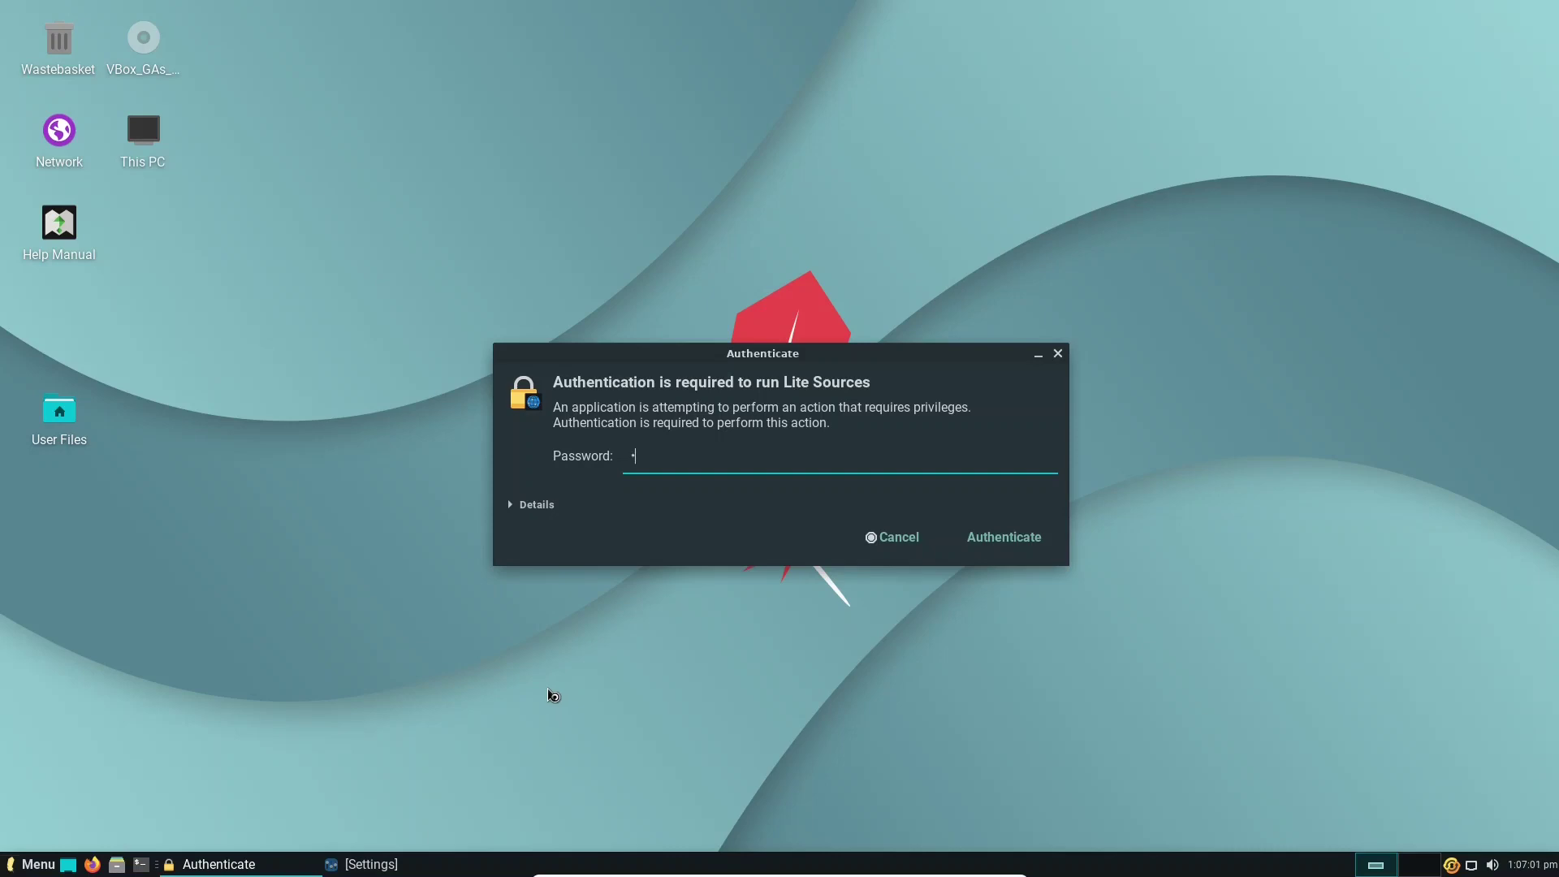
key("Return")
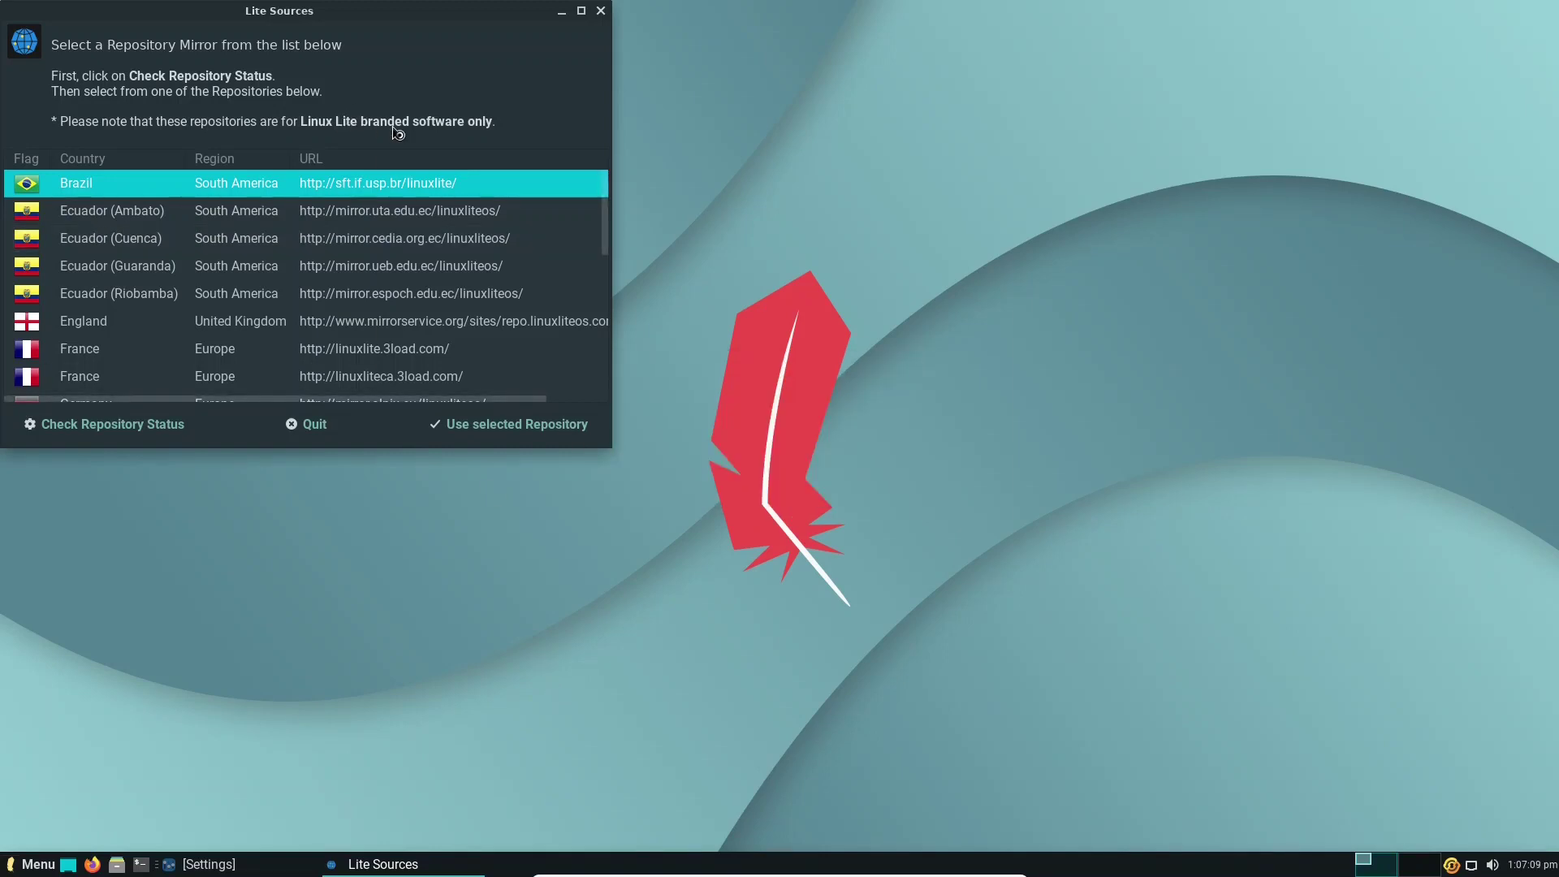
- Set the Linux Lite repository mirror to England (United Kingdom), acknowledge the change and close Lite Sources
scroll(337, 240, "down", 5)
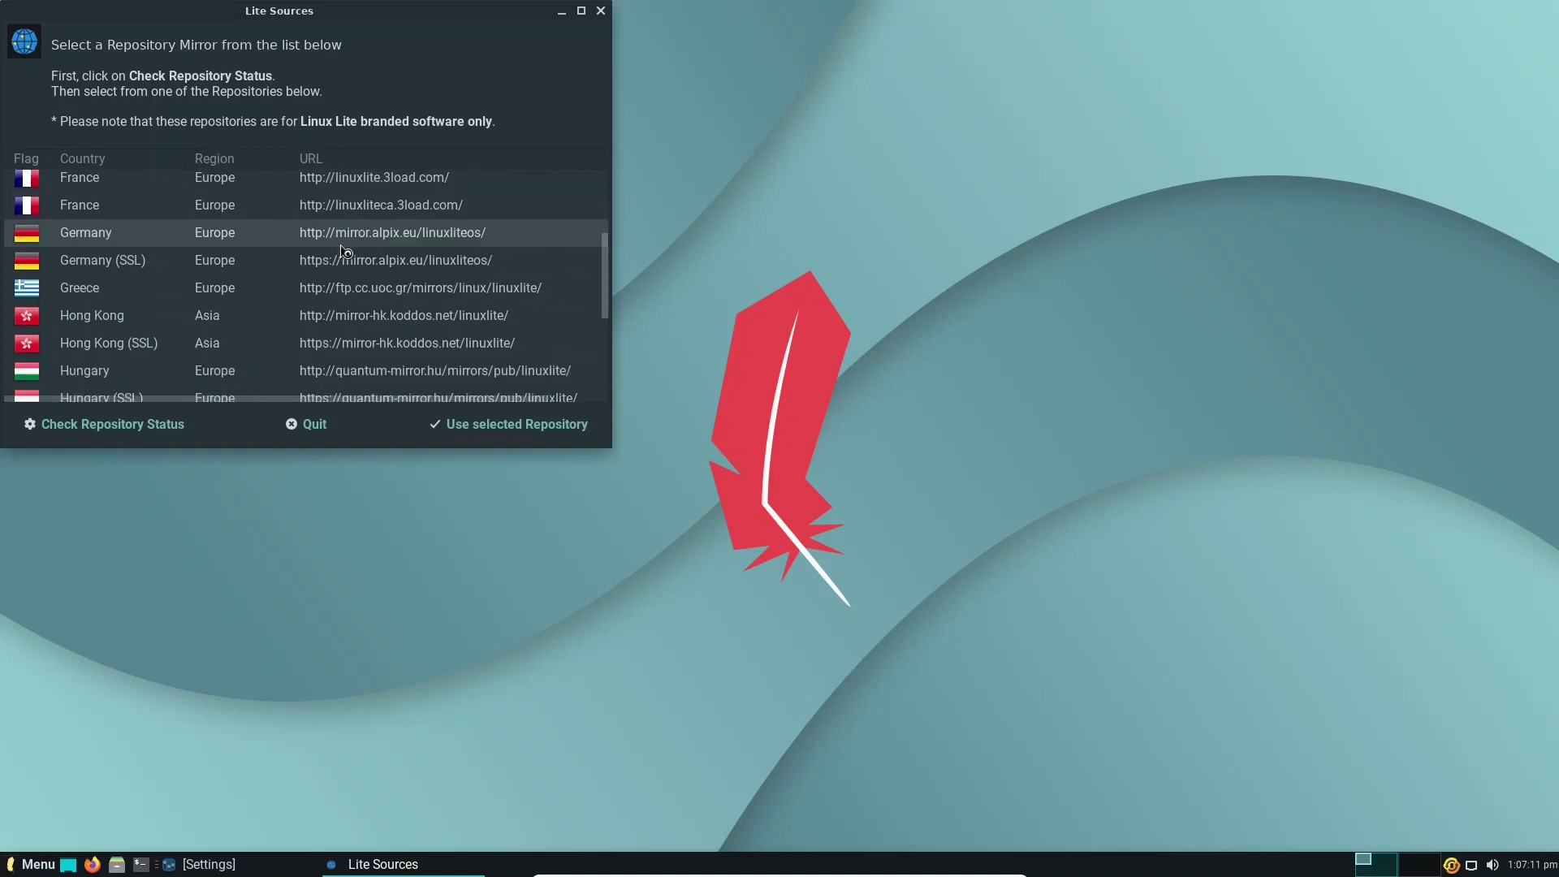
scroll(347, 244, "down", 2)
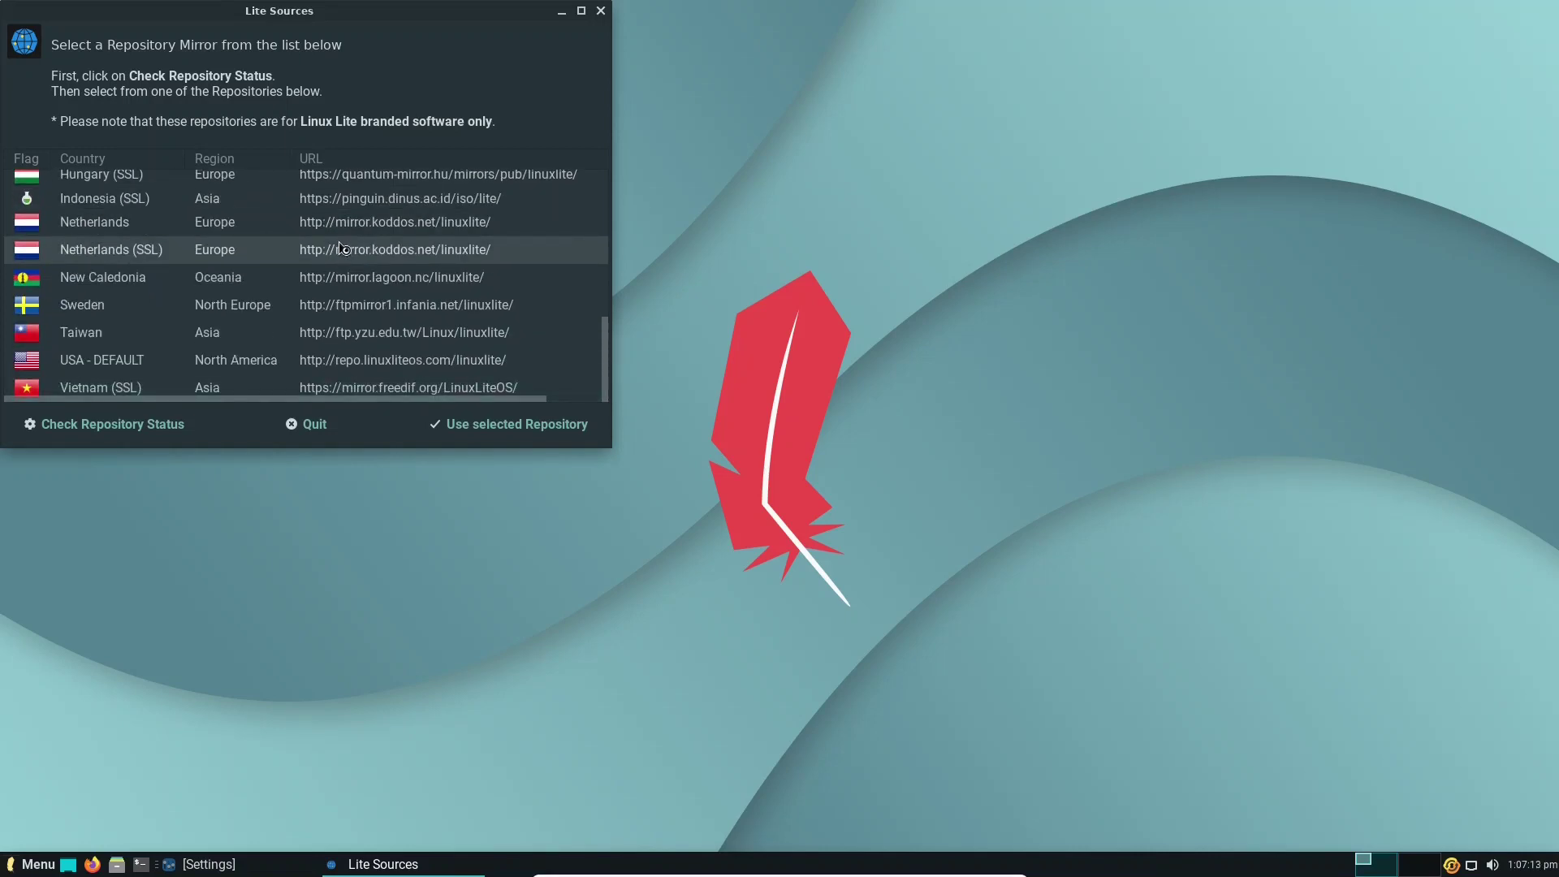
scroll(337, 250, "up", 6)
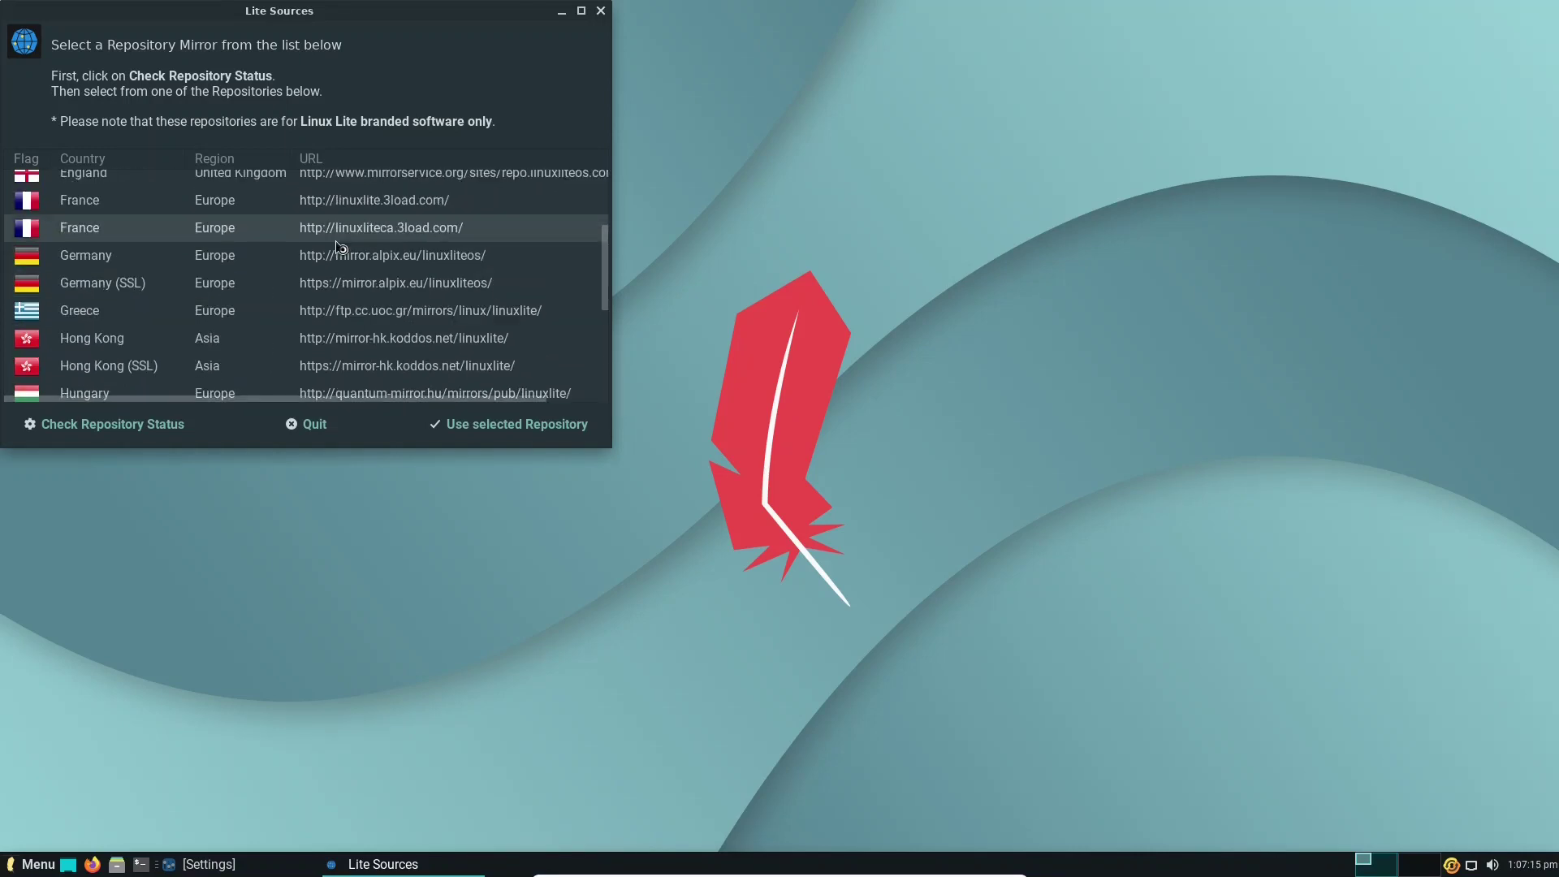
left_click(106, 280)
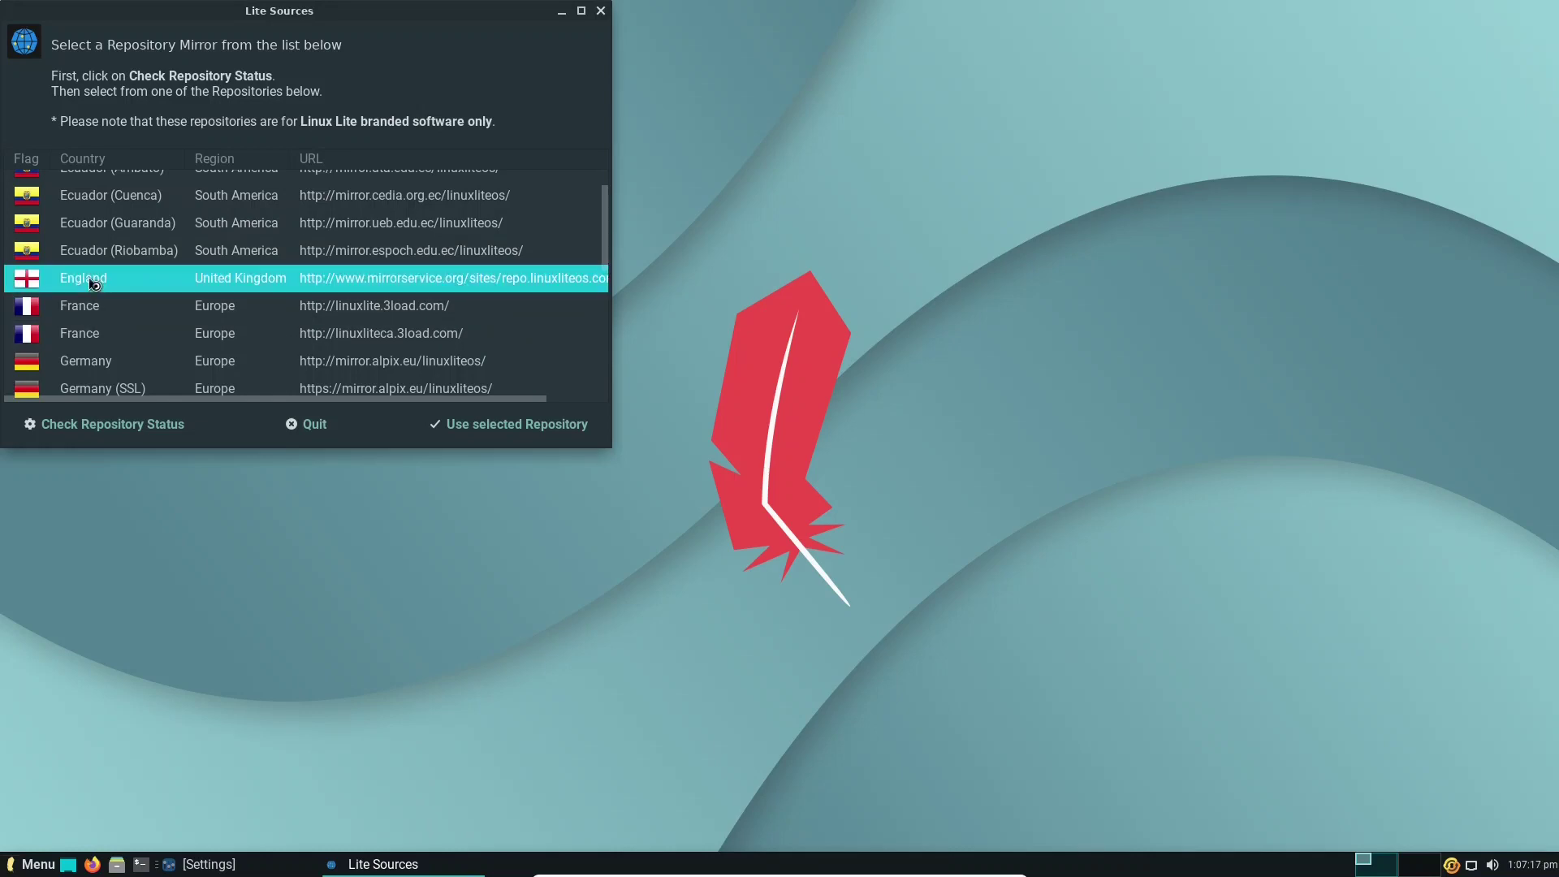
left_click(487, 423)
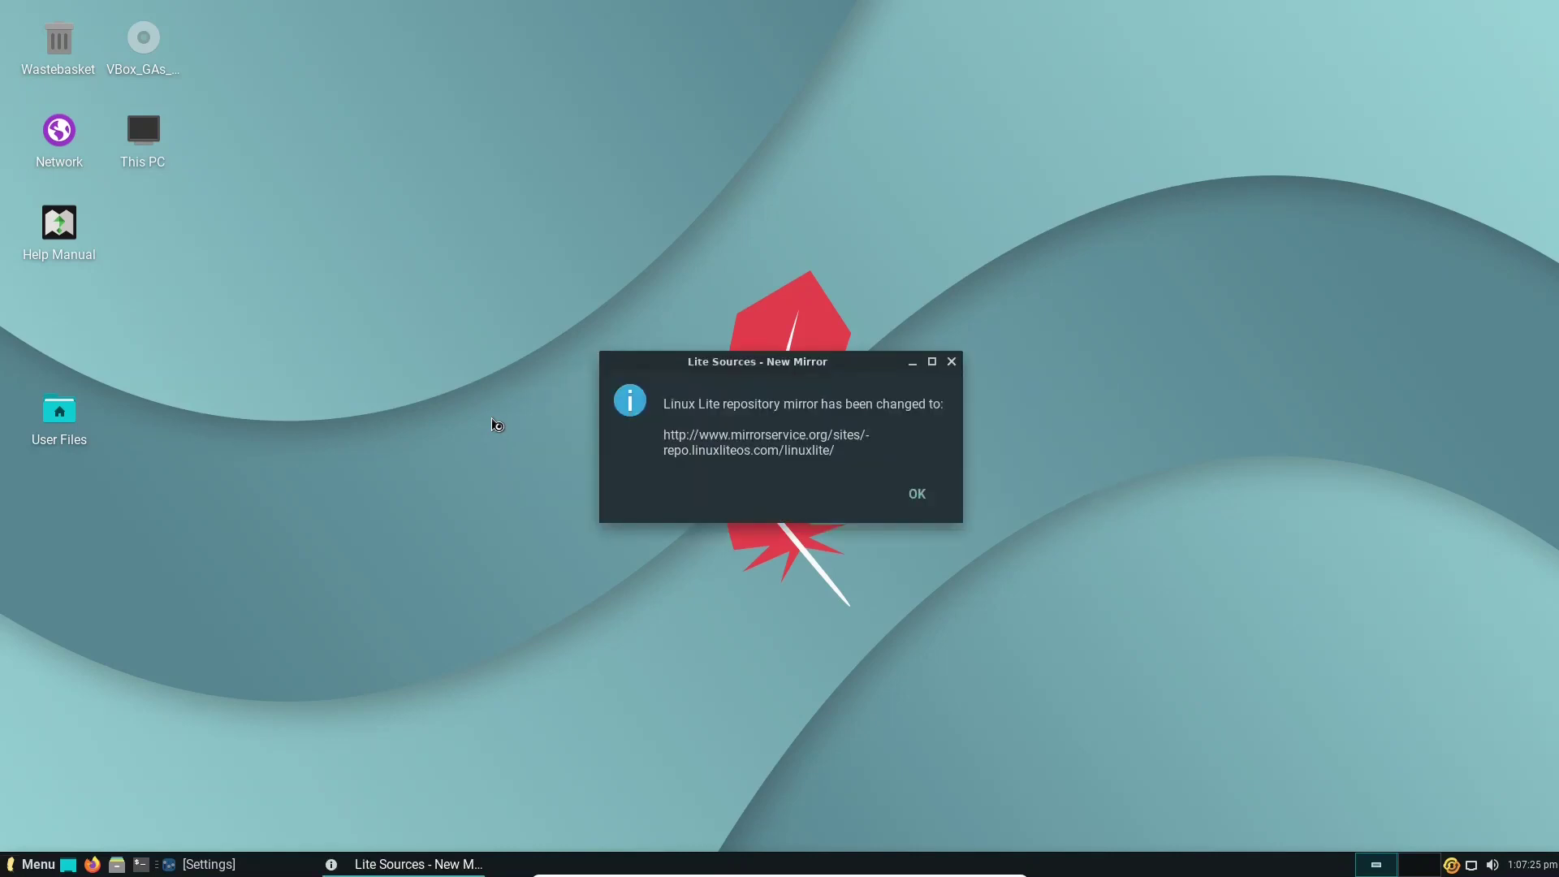
left_click(915, 494)
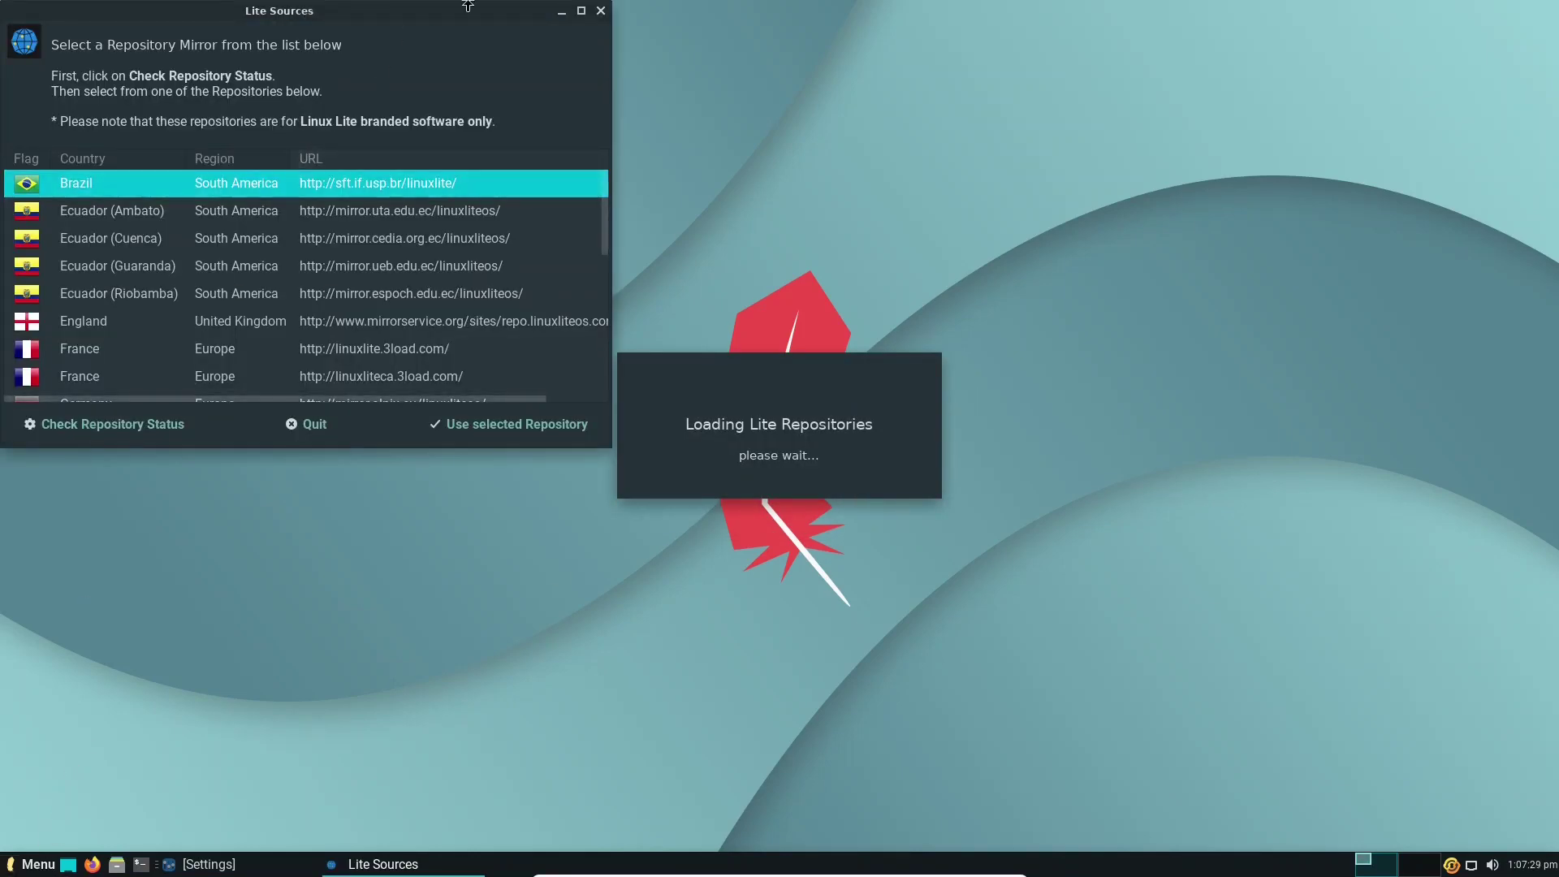
left_click(601, 10)
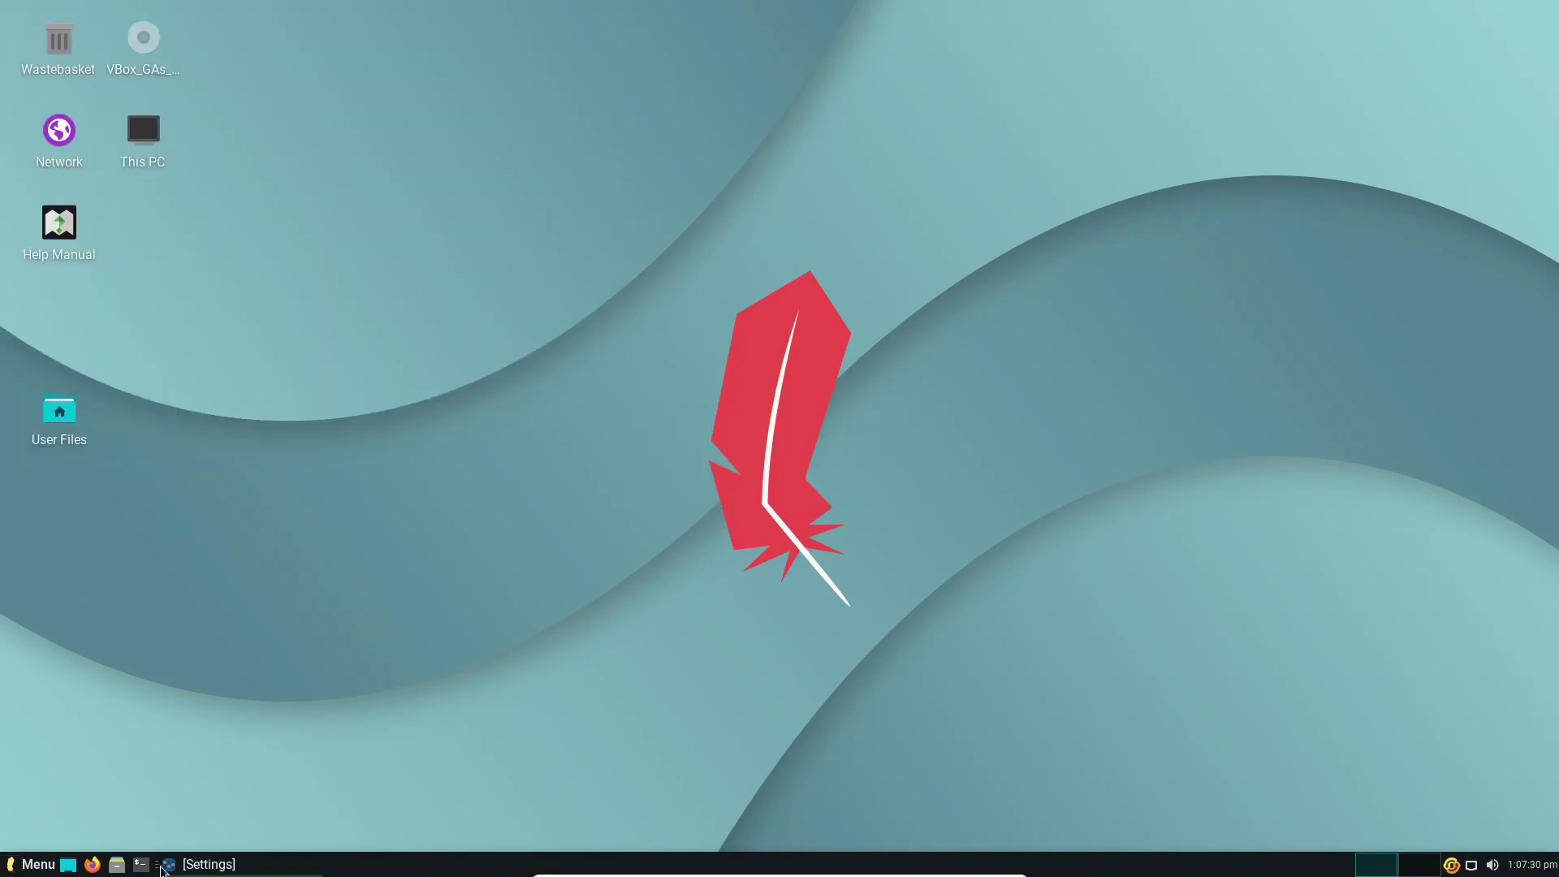
- Open Lite User Manager from the Settings category, view its user and group options, and close it
left_click(20, 865)
left_click(62, 550)
scroll(295, 593, "down", 3)
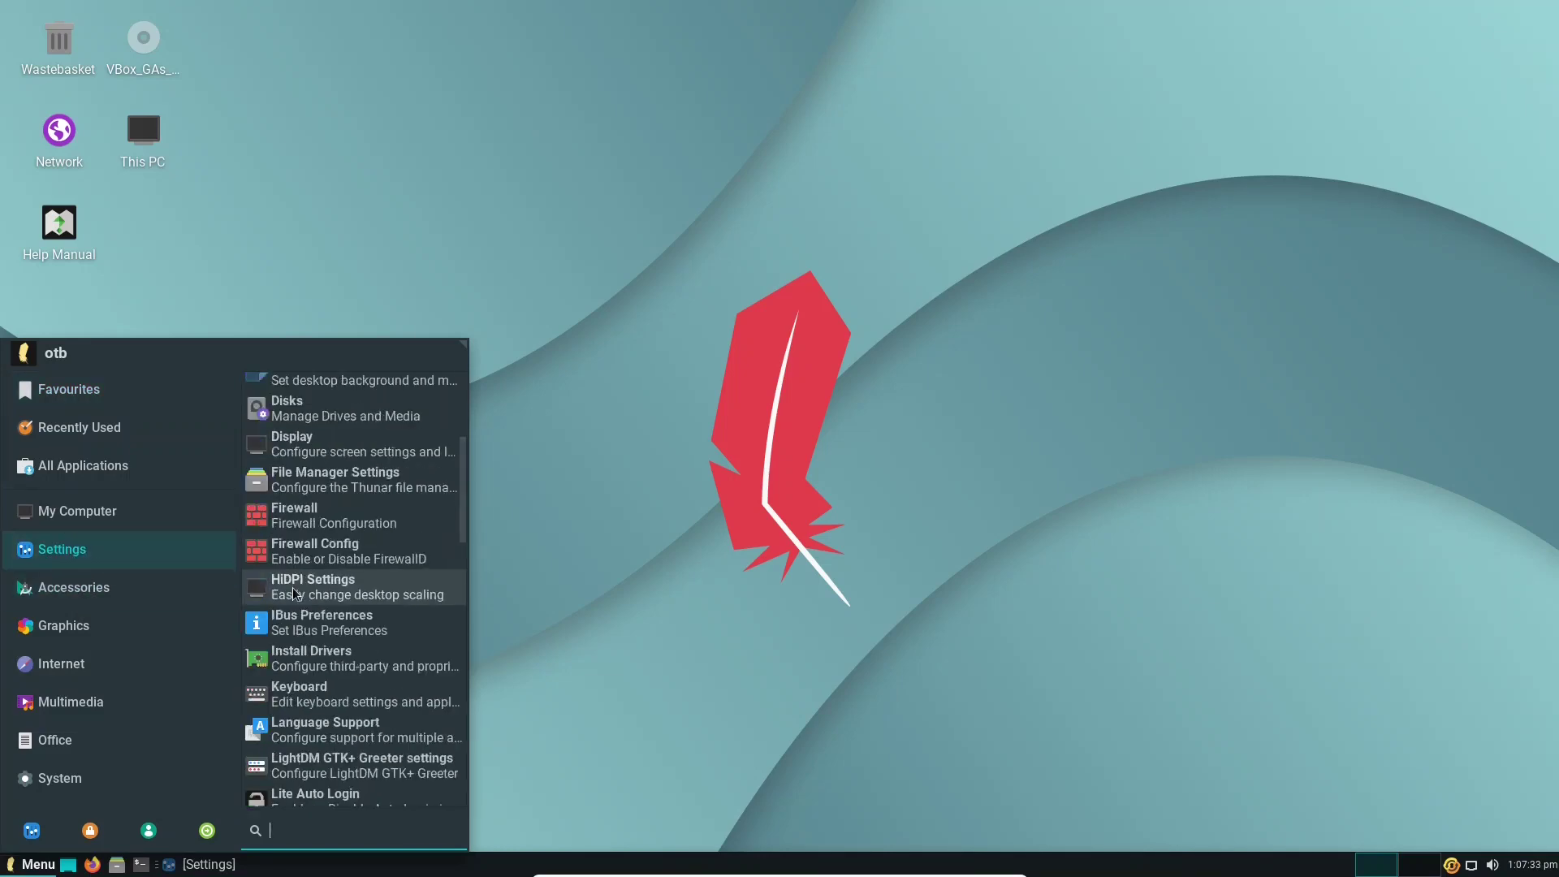
scroll(339, 588, "down", 5)
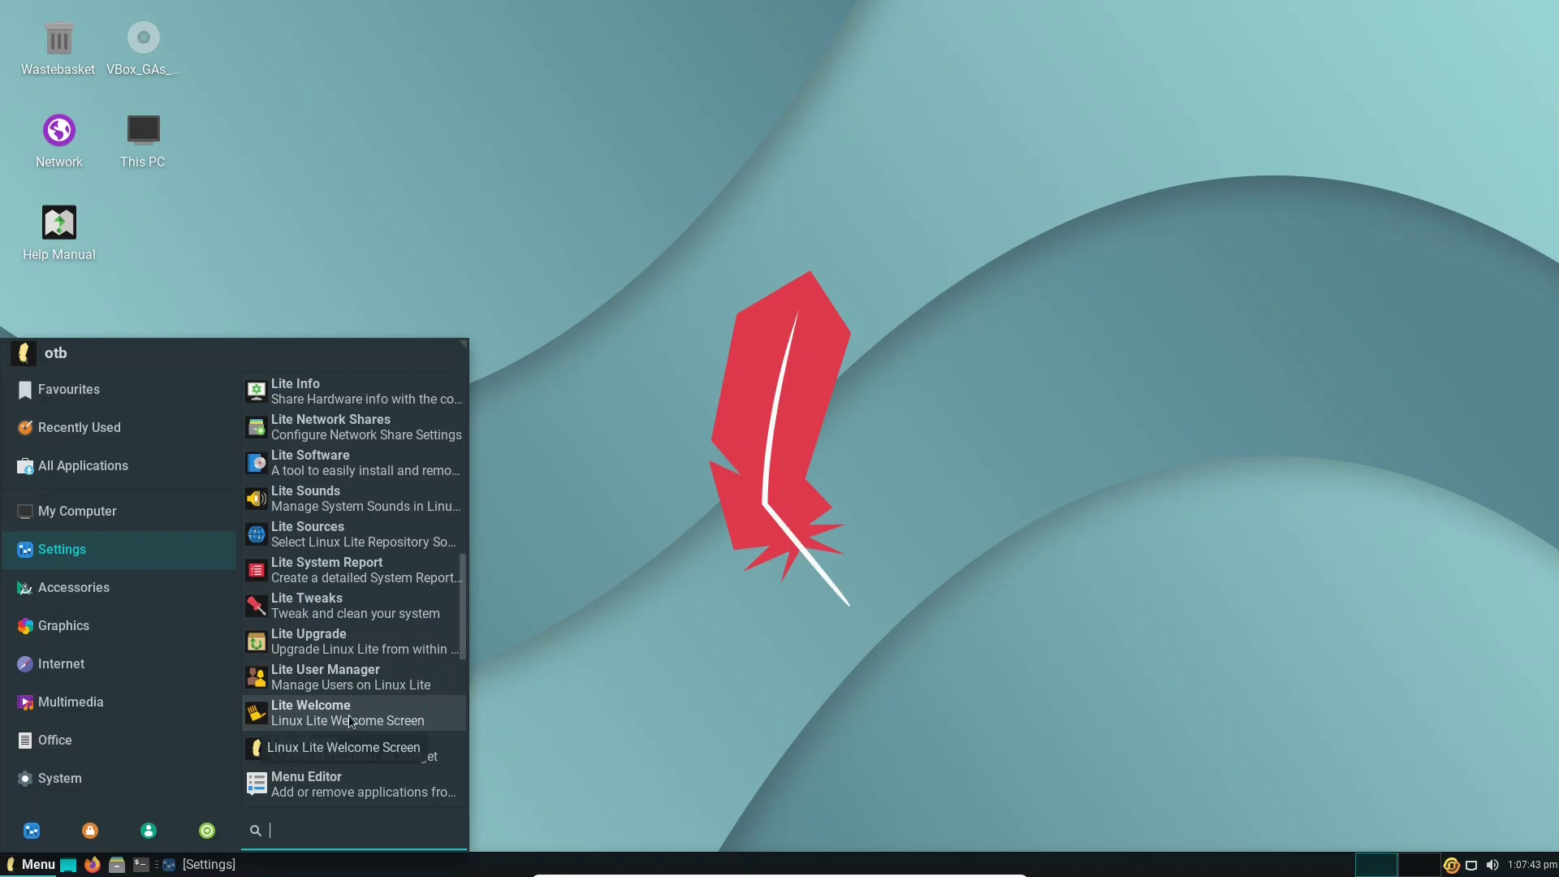
left_click(344, 674)
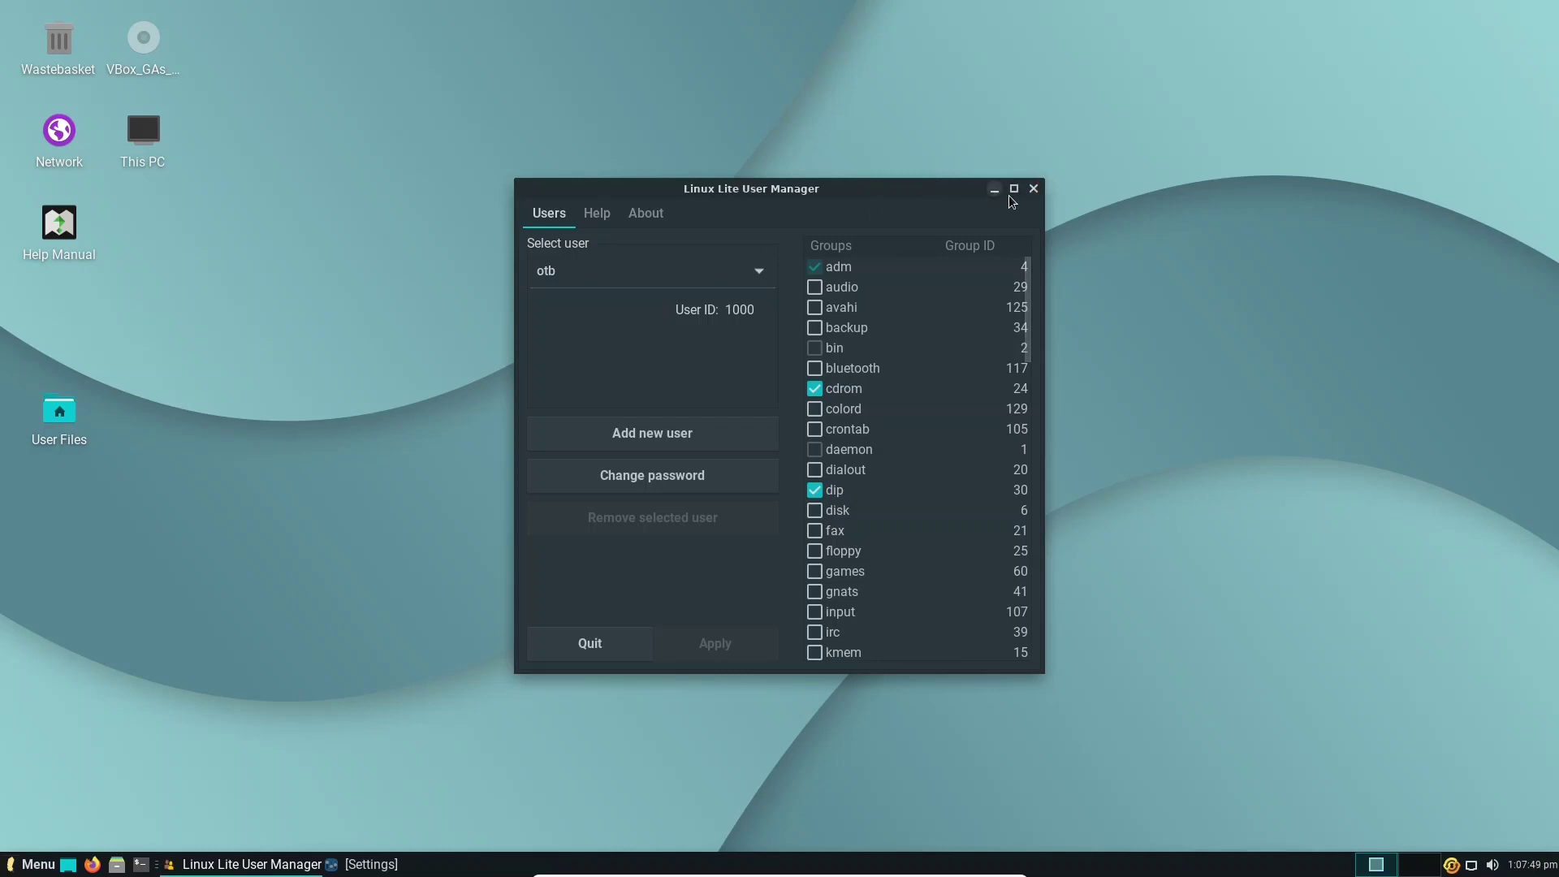
left_click(1034, 190)
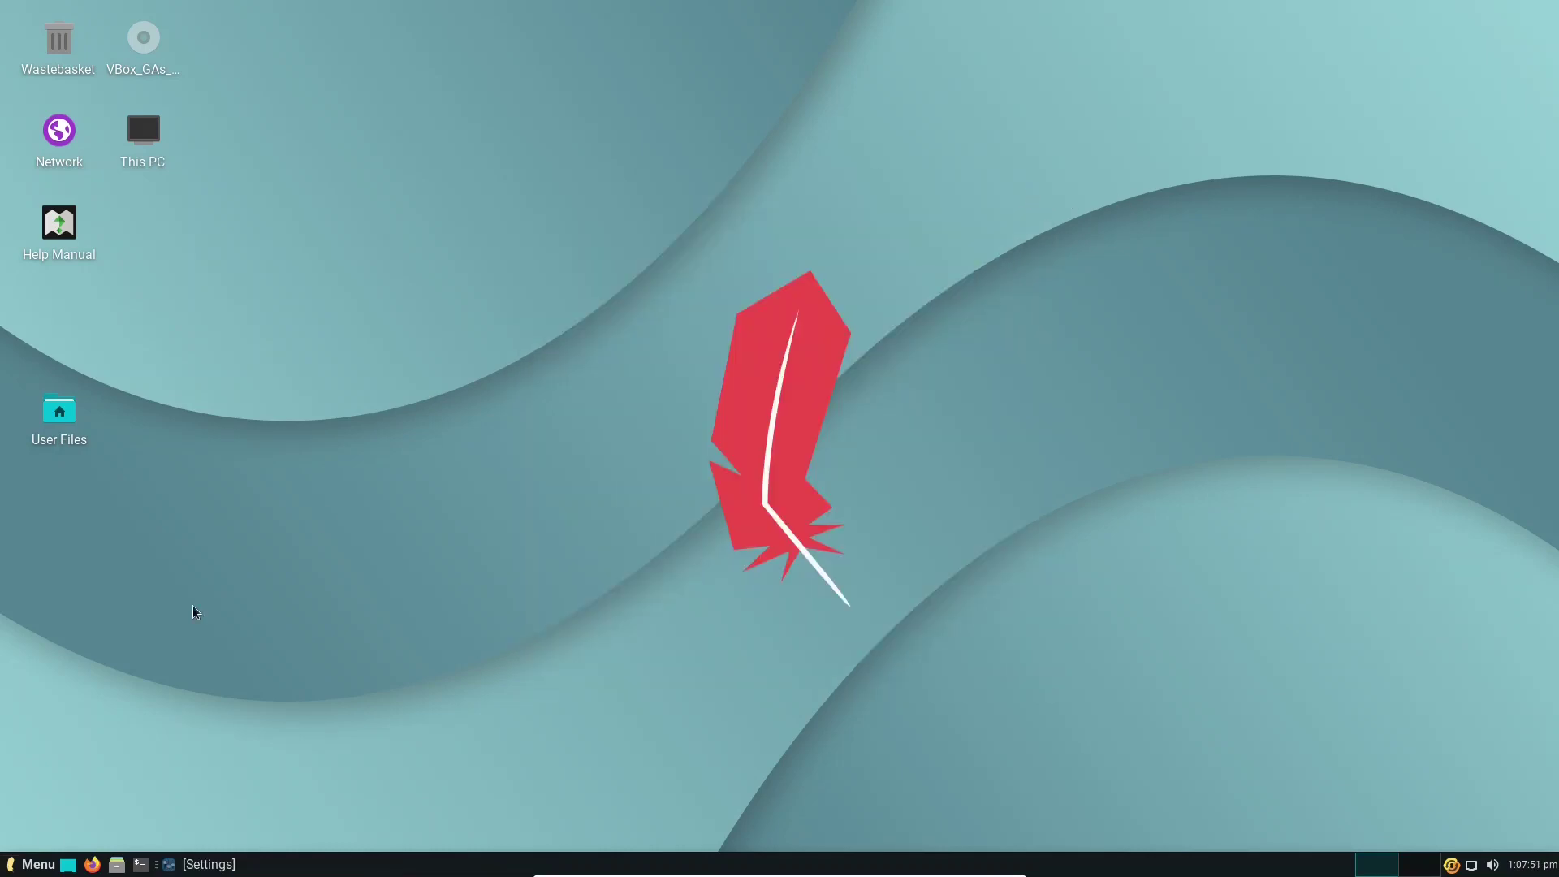
- Browse the Settings category of the application menu and open Lite Widget
left_click(17, 859)
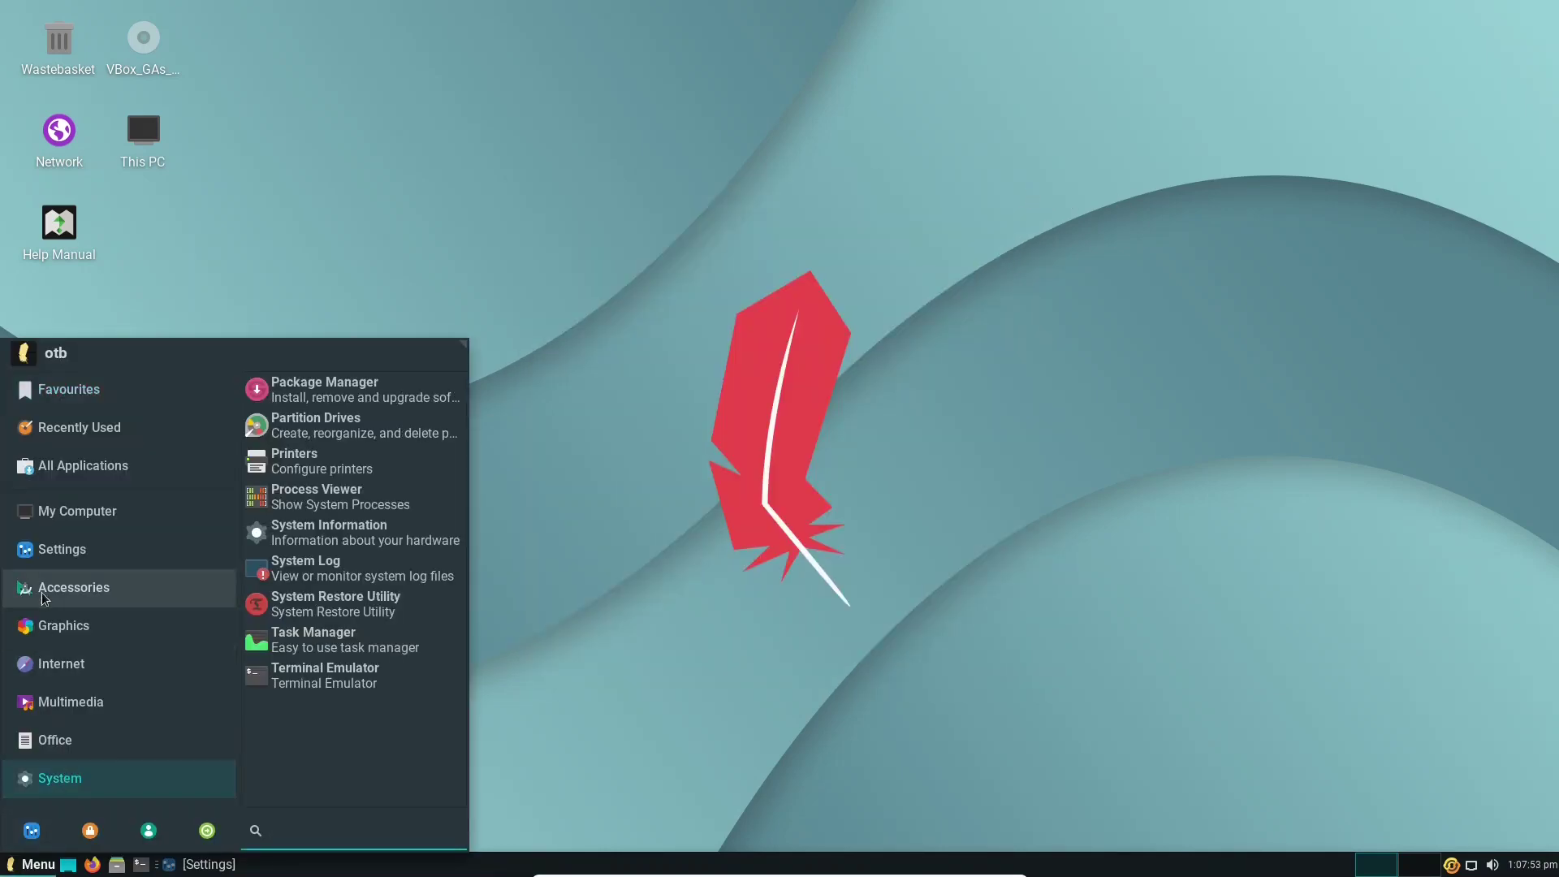
mouse_move(52, 552)
scroll(335, 625, "down", 5)
scroll(337, 631, "down", 5)
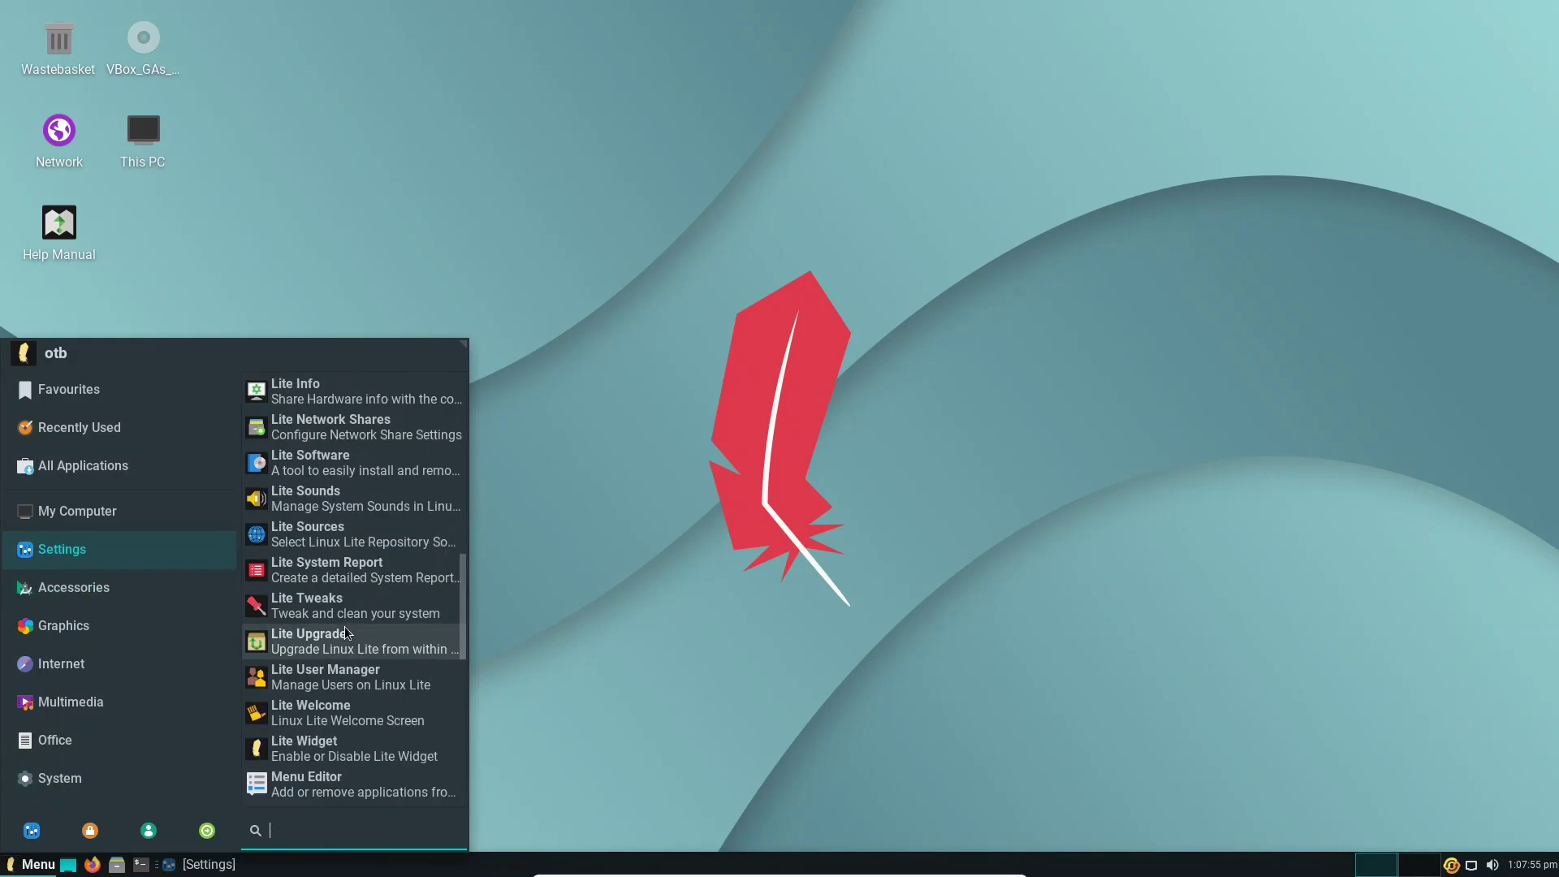
scroll(380, 634, "down", 4)
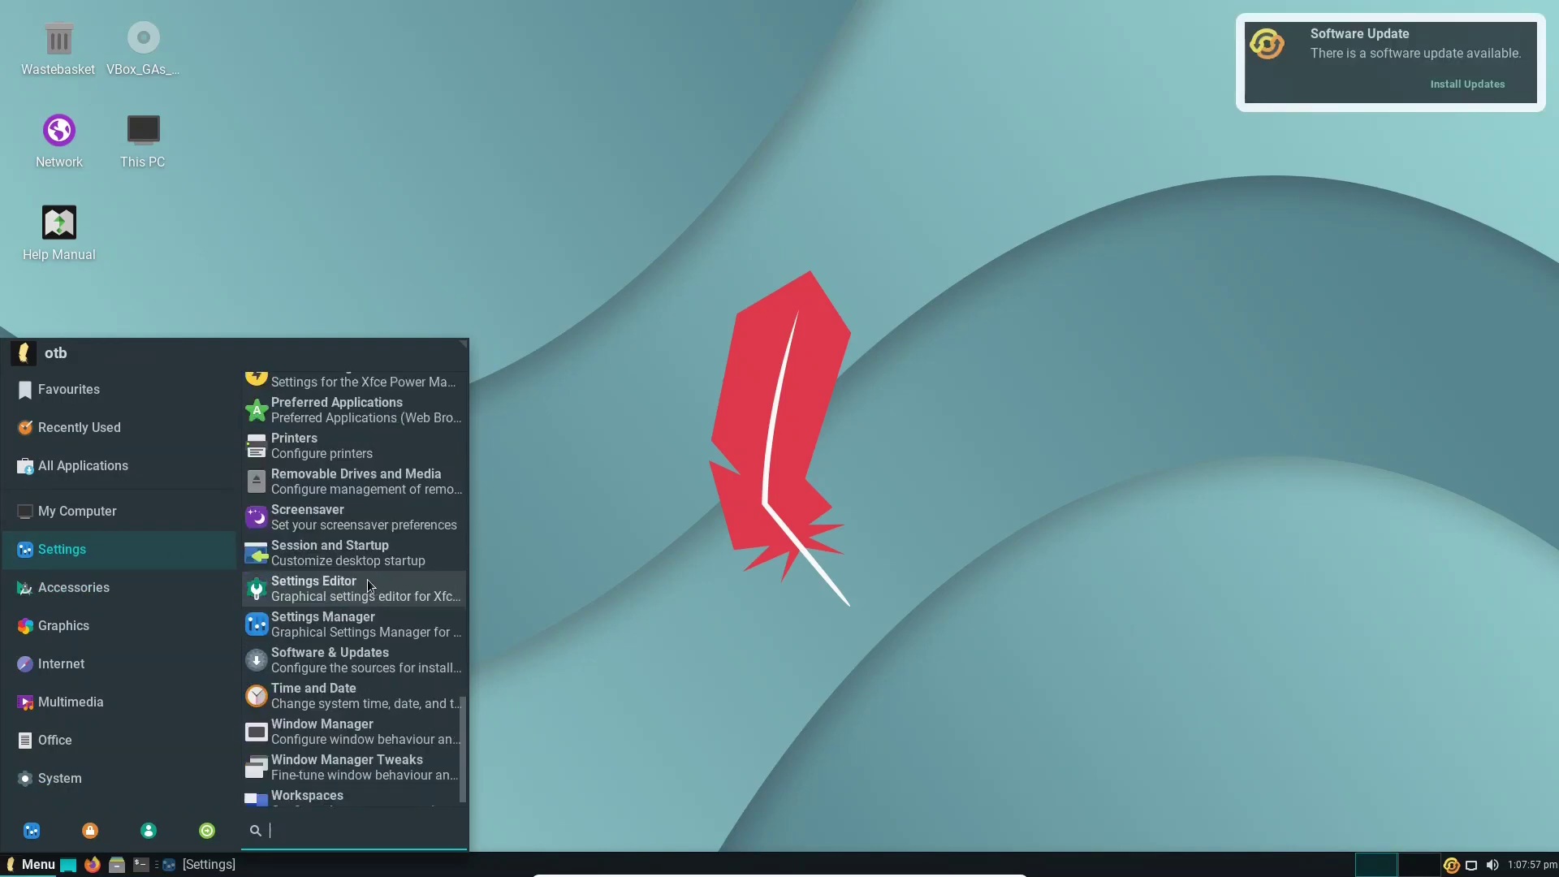
scroll(367, 584, "down", 1)
scroll(367, 587, "up", 5)
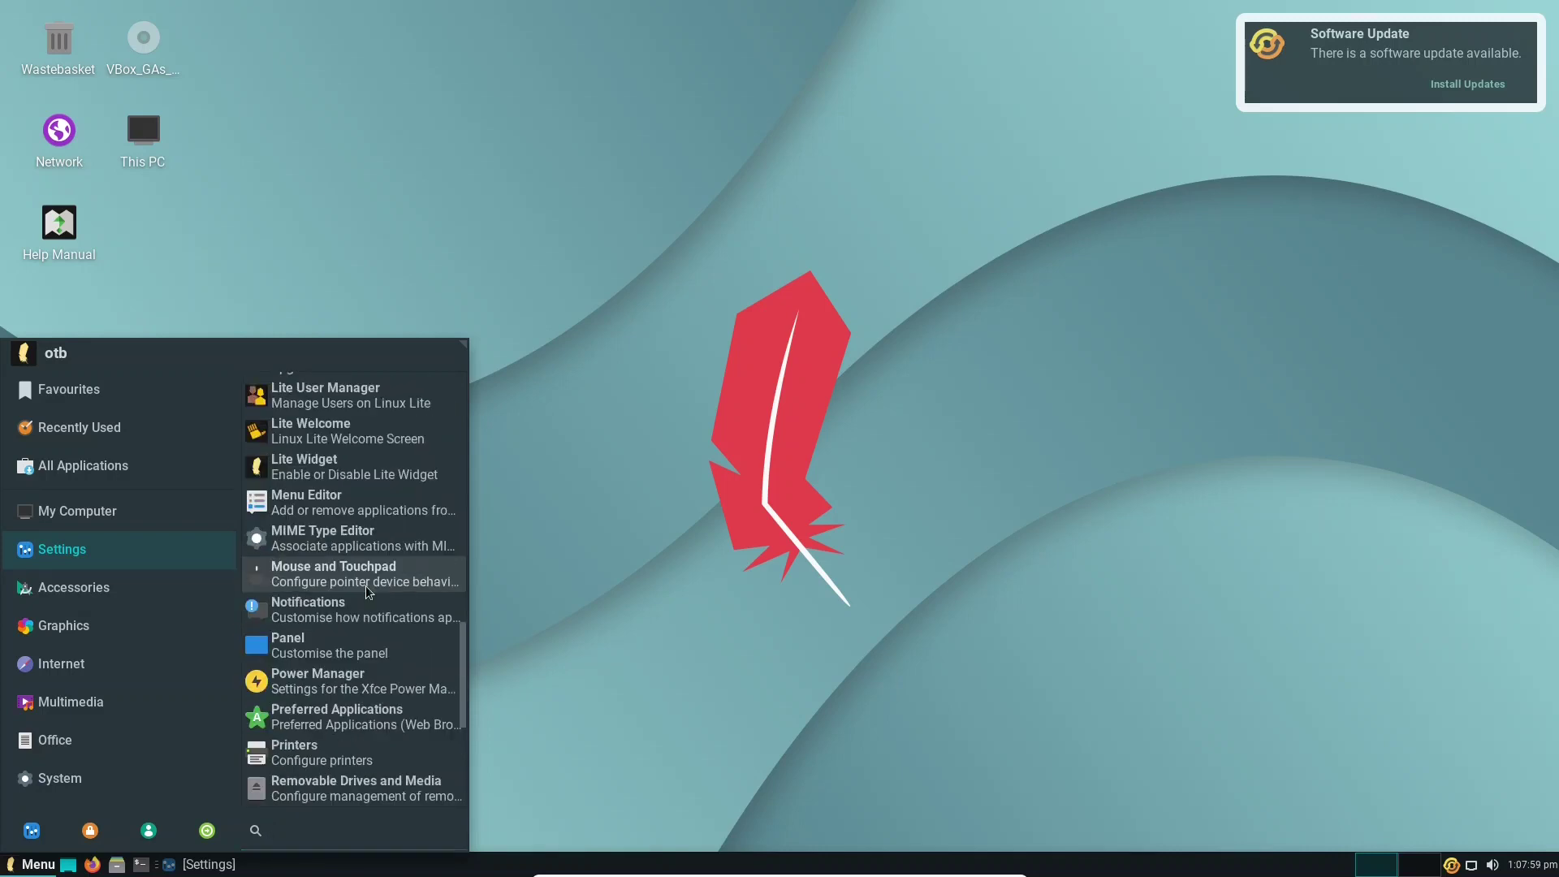
left_click(367, 588)
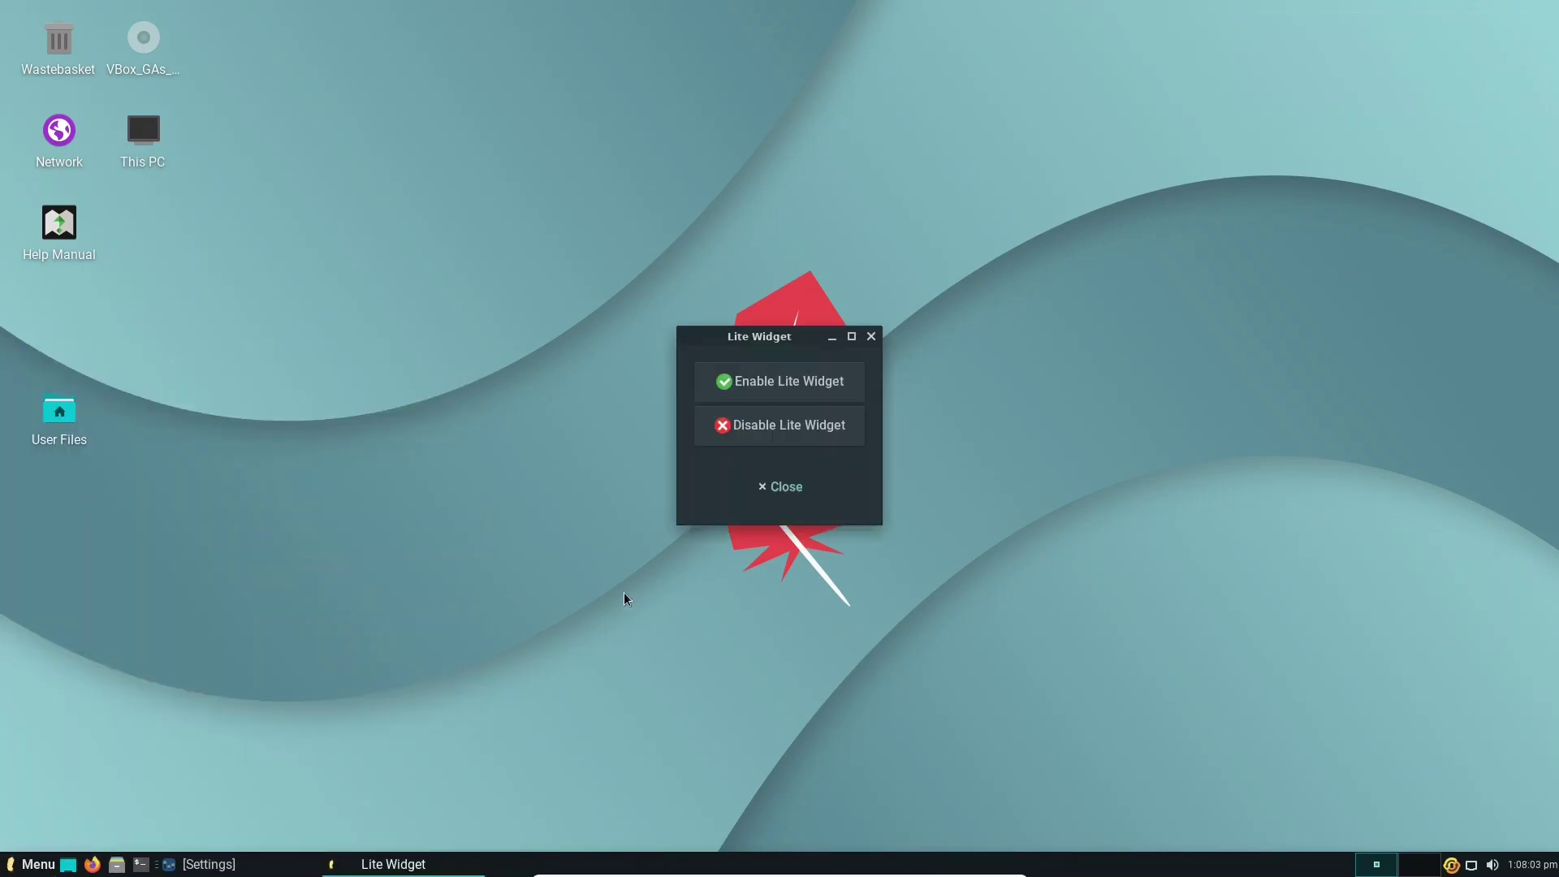
- Enable Lite Widget on the desktop, acknowledge the change and close its window
left_click(786, 382)
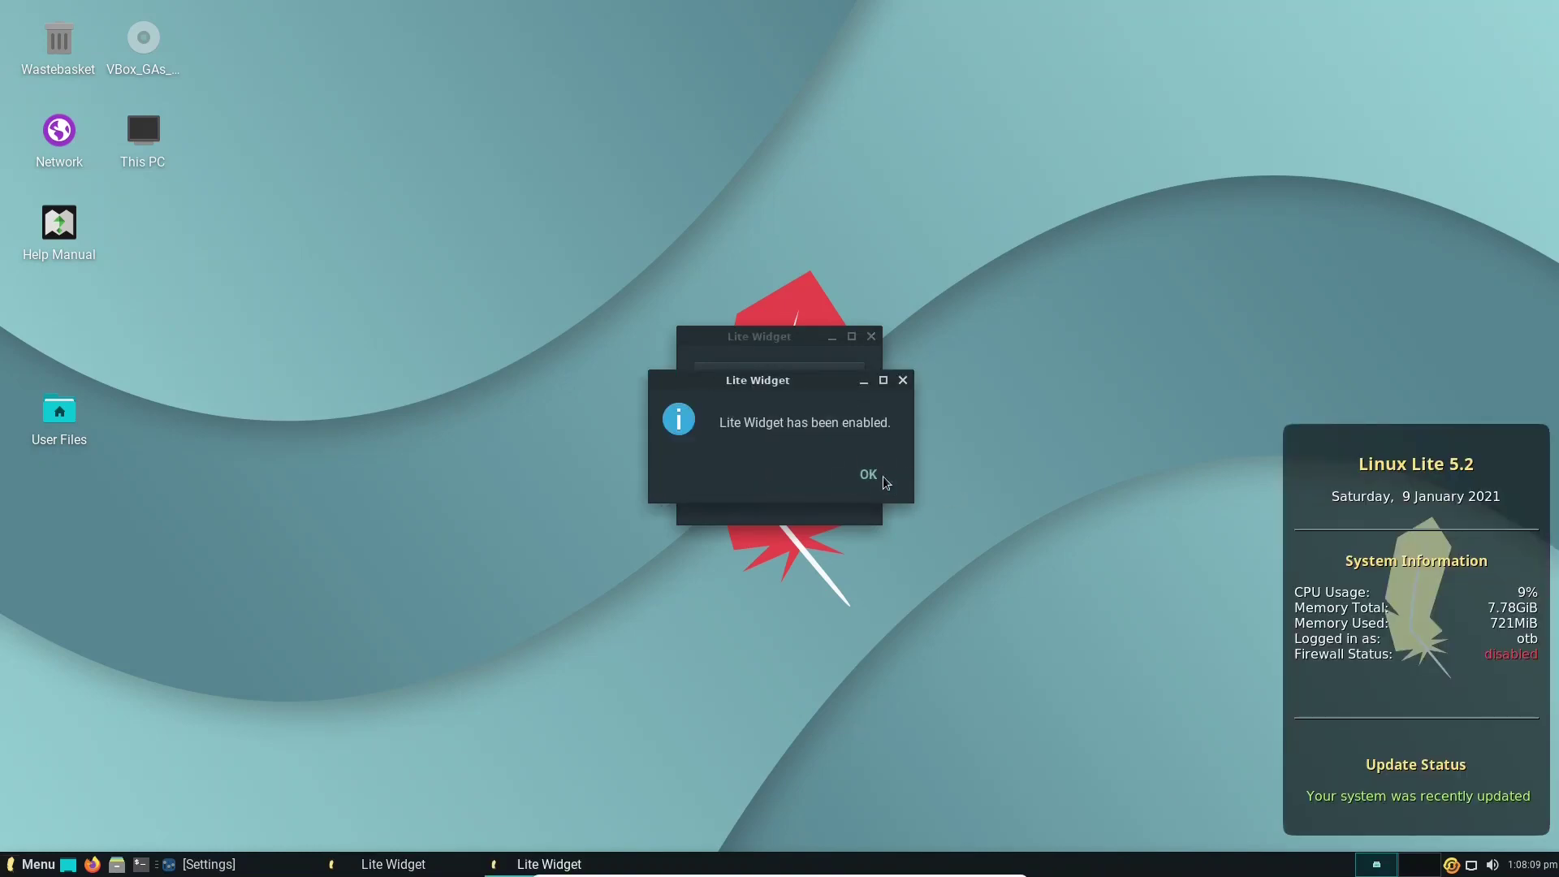
left_click(862, 471)
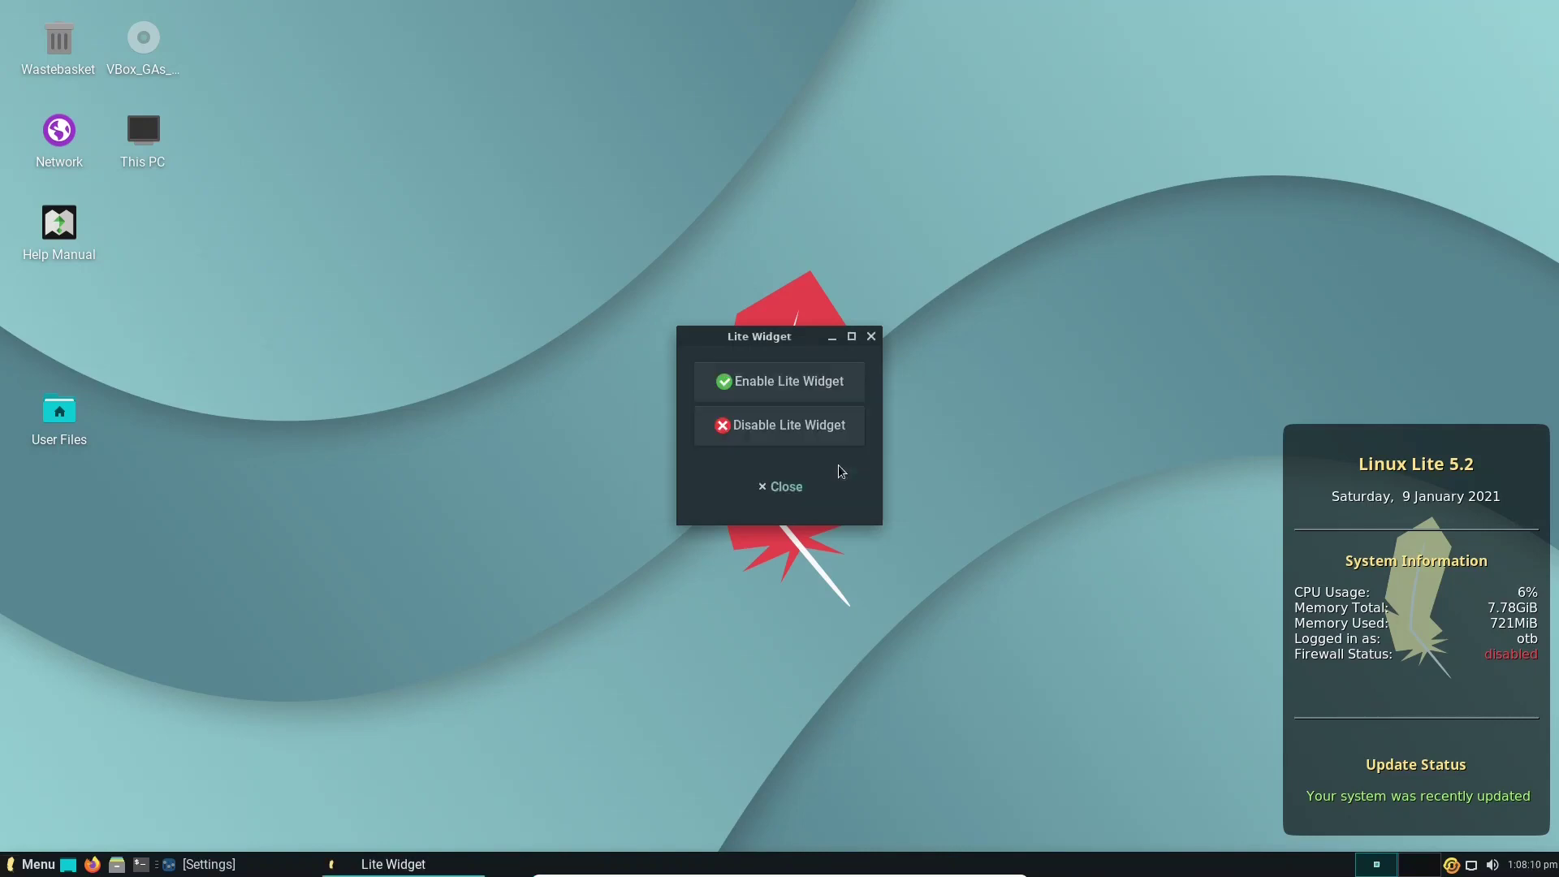
left_click(796, 484)
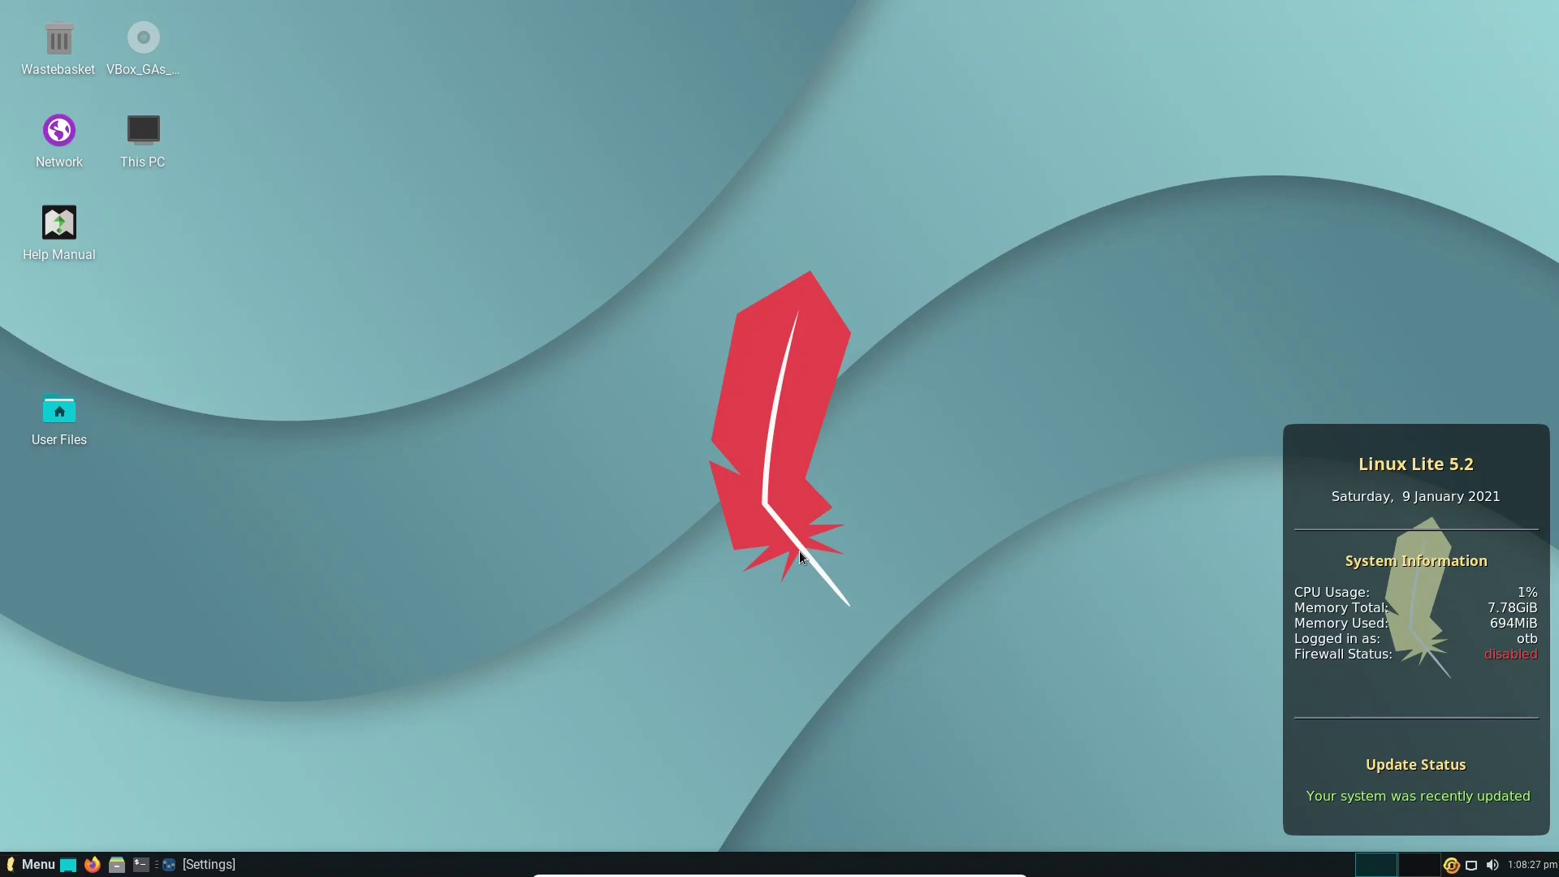
- Review the applications listed under Settings, Accessories, Graphics, Internet, Multimedia, Office and System
left_click(36, 864)
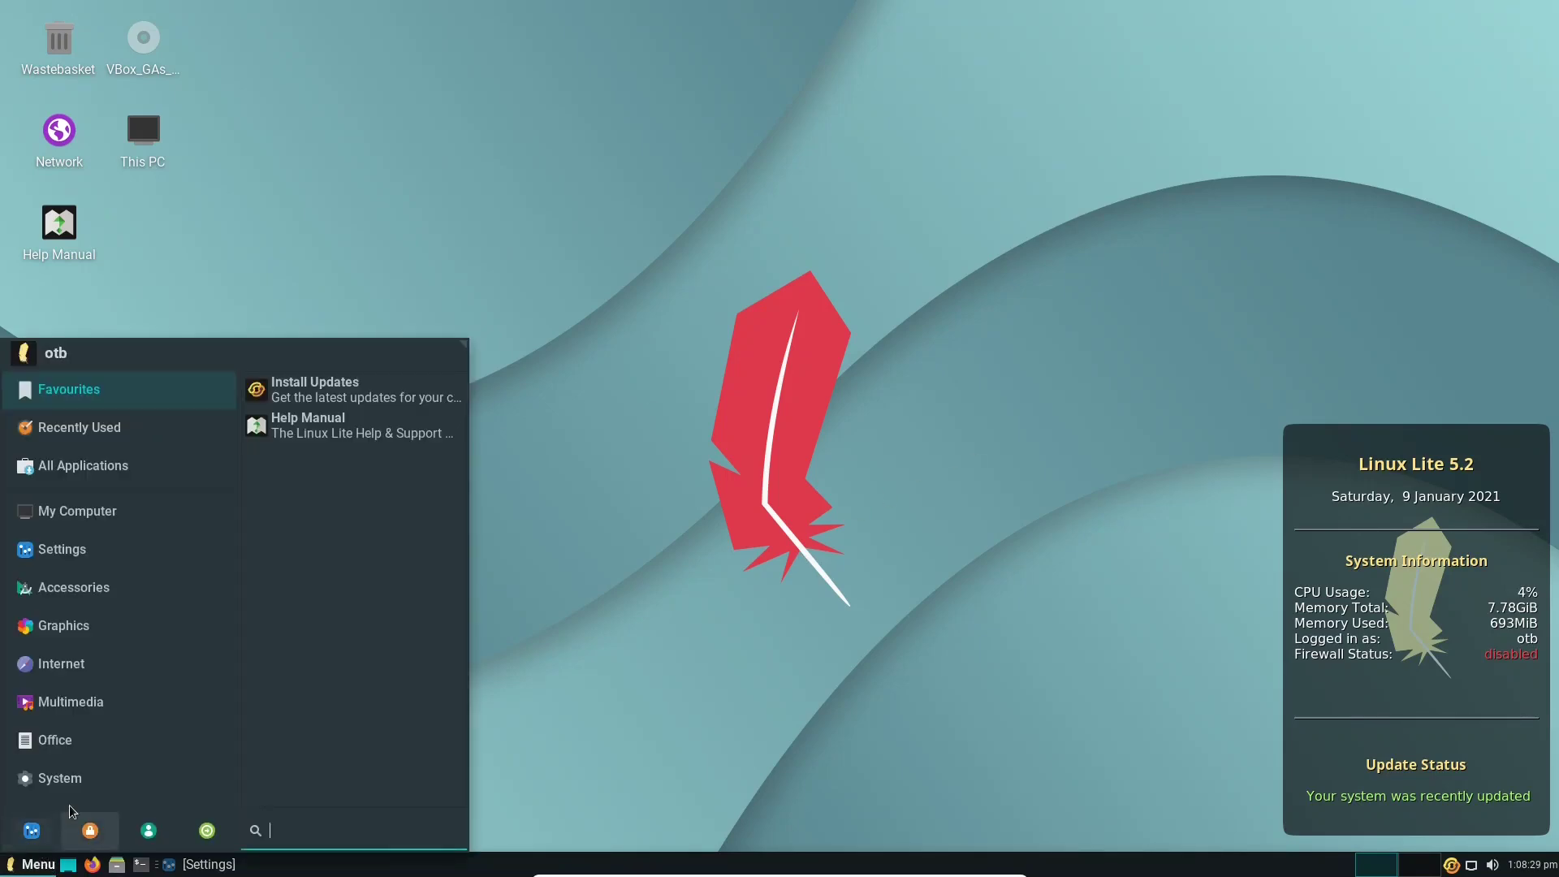
left_click(99, 543)
scroll(386, 569, "down", 12)
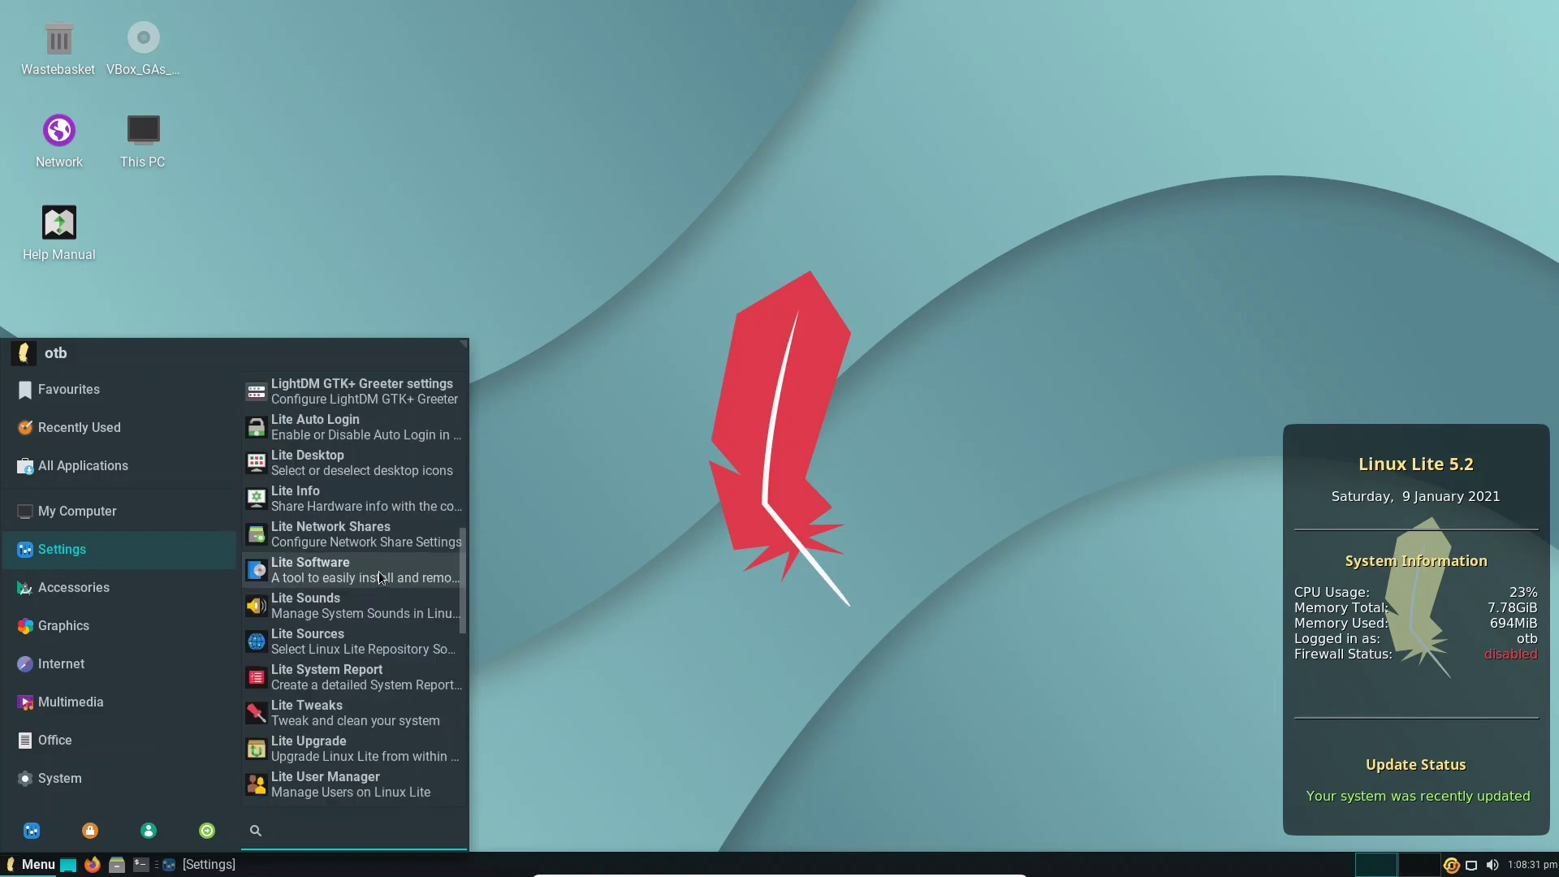
scroll(389, 576, "down", 2)
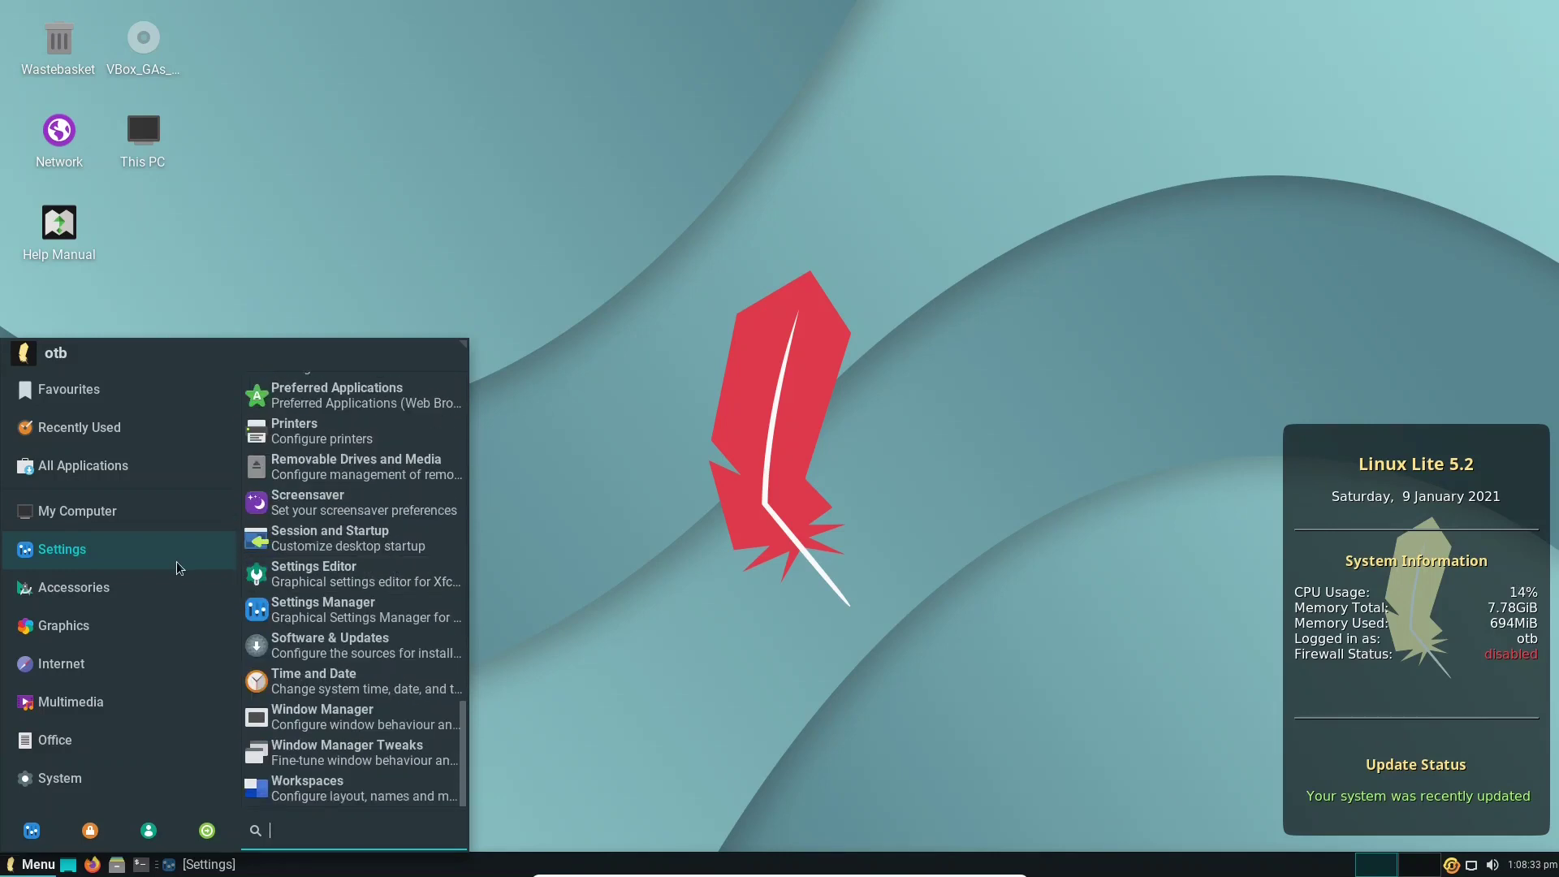
left_click(55, 591)
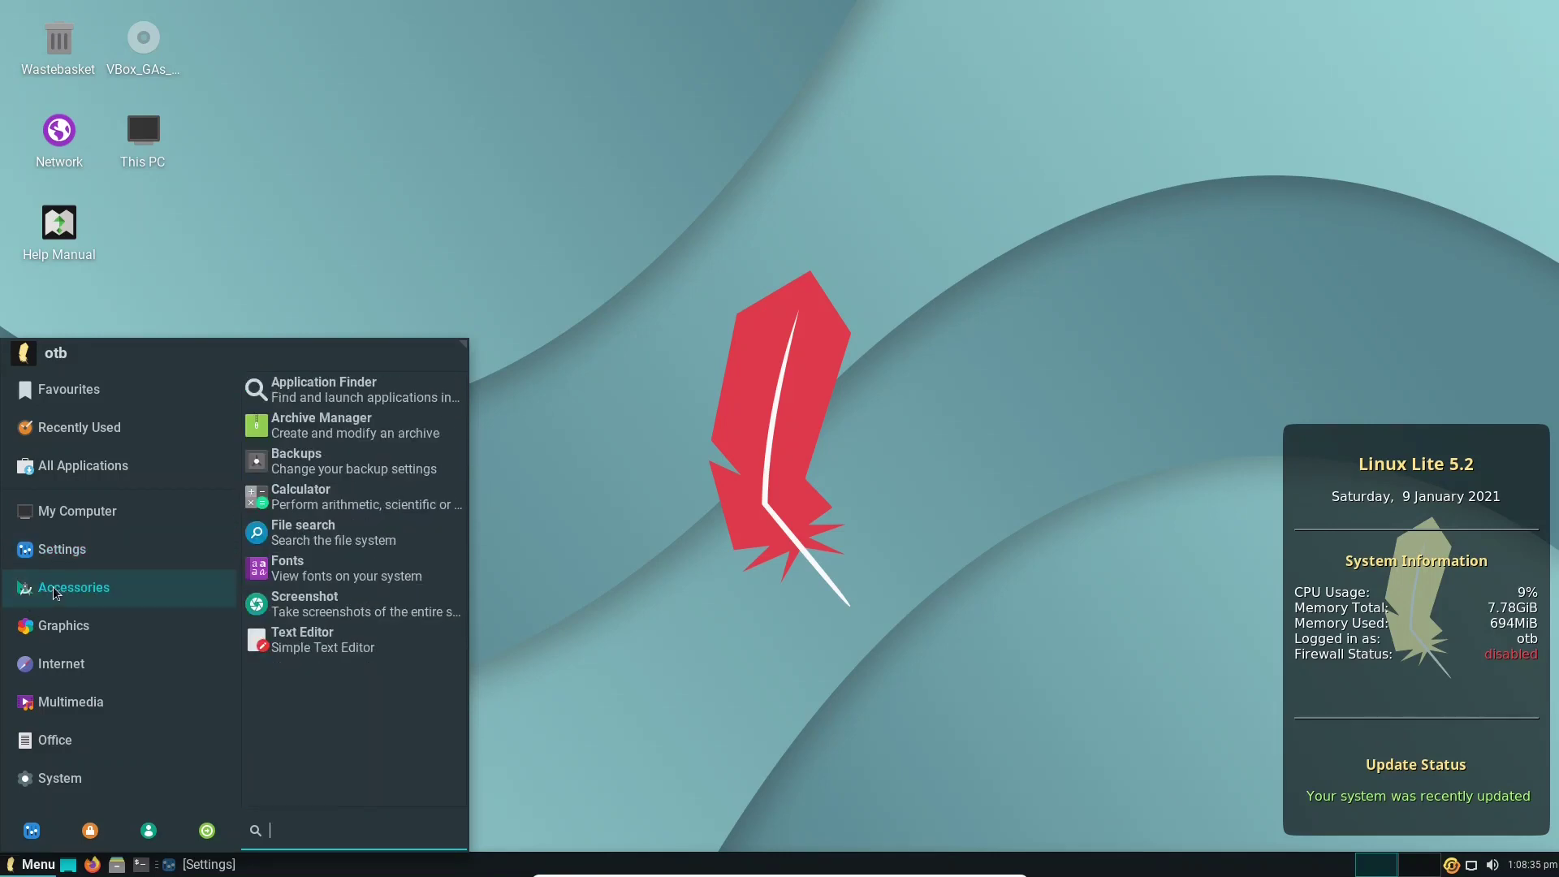
left_click(57, 630)
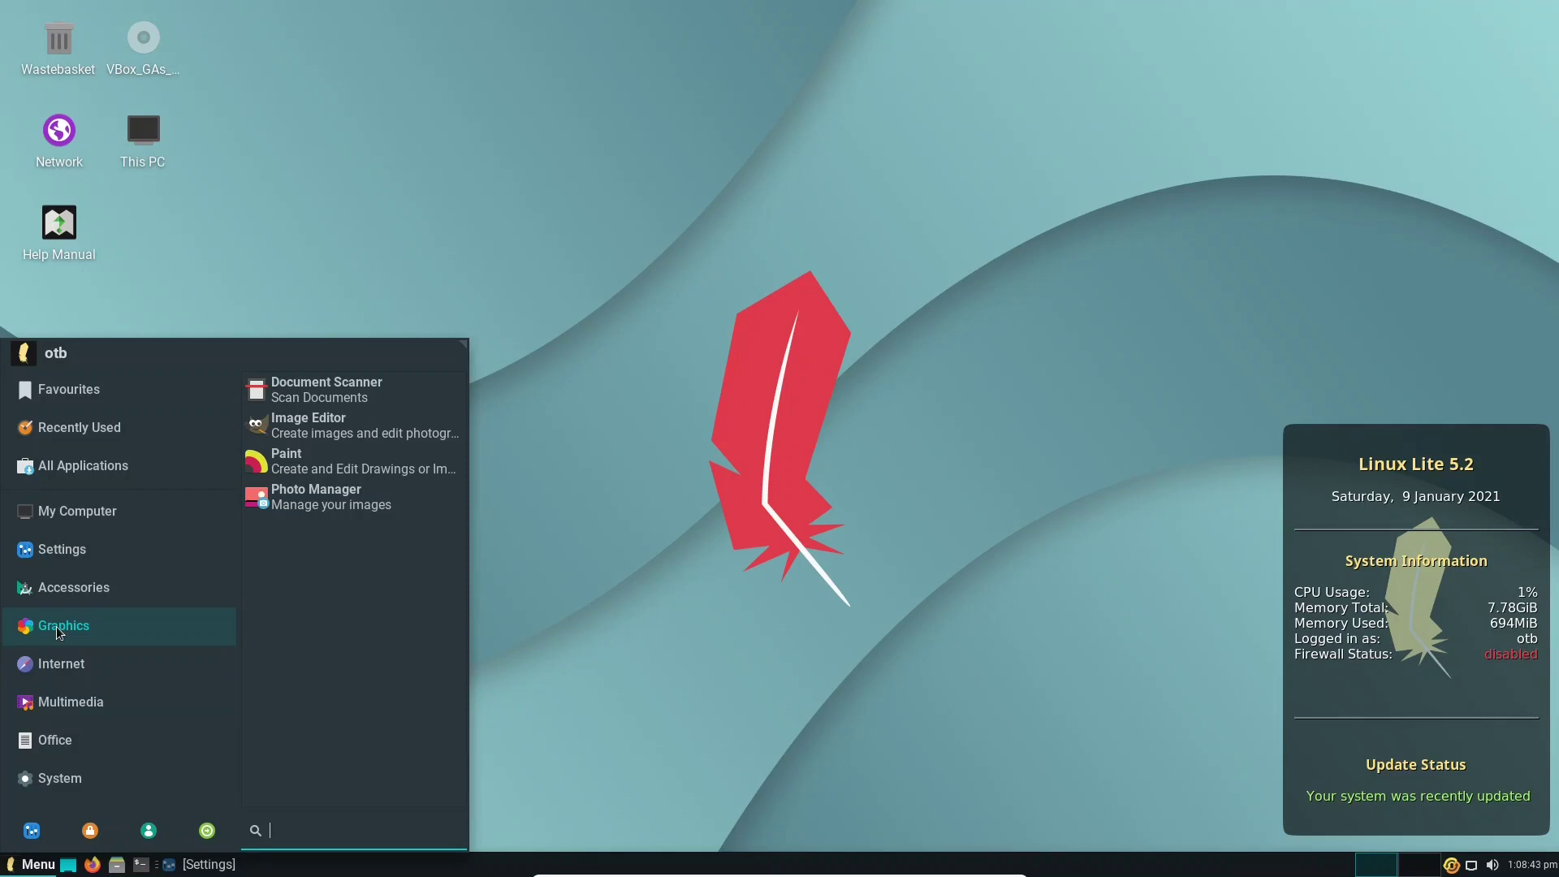
left_click(57, 664)
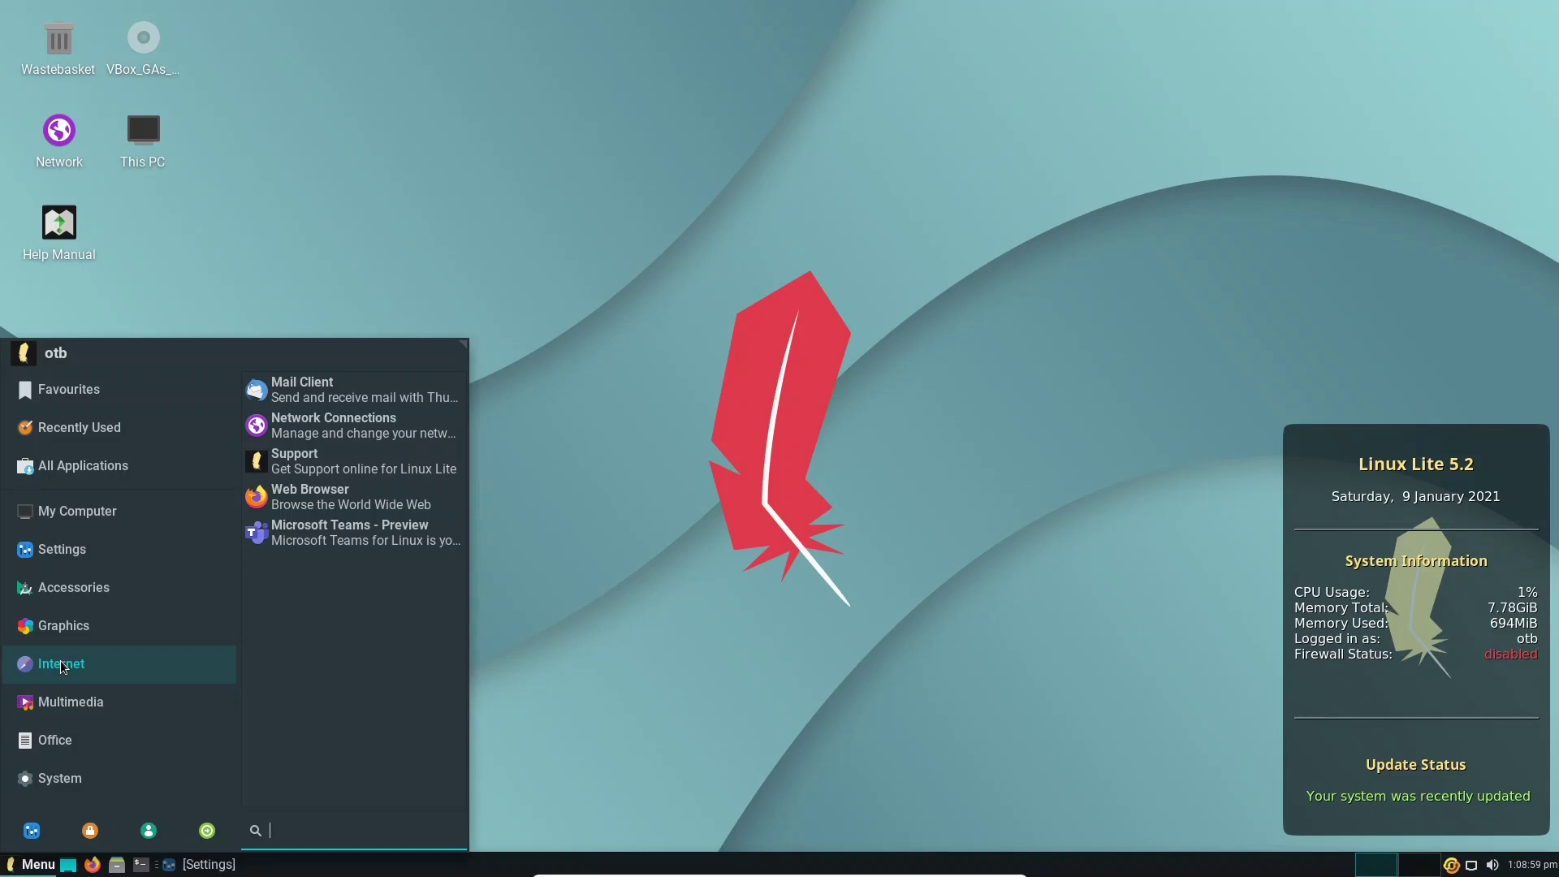
left_click(78, 710)
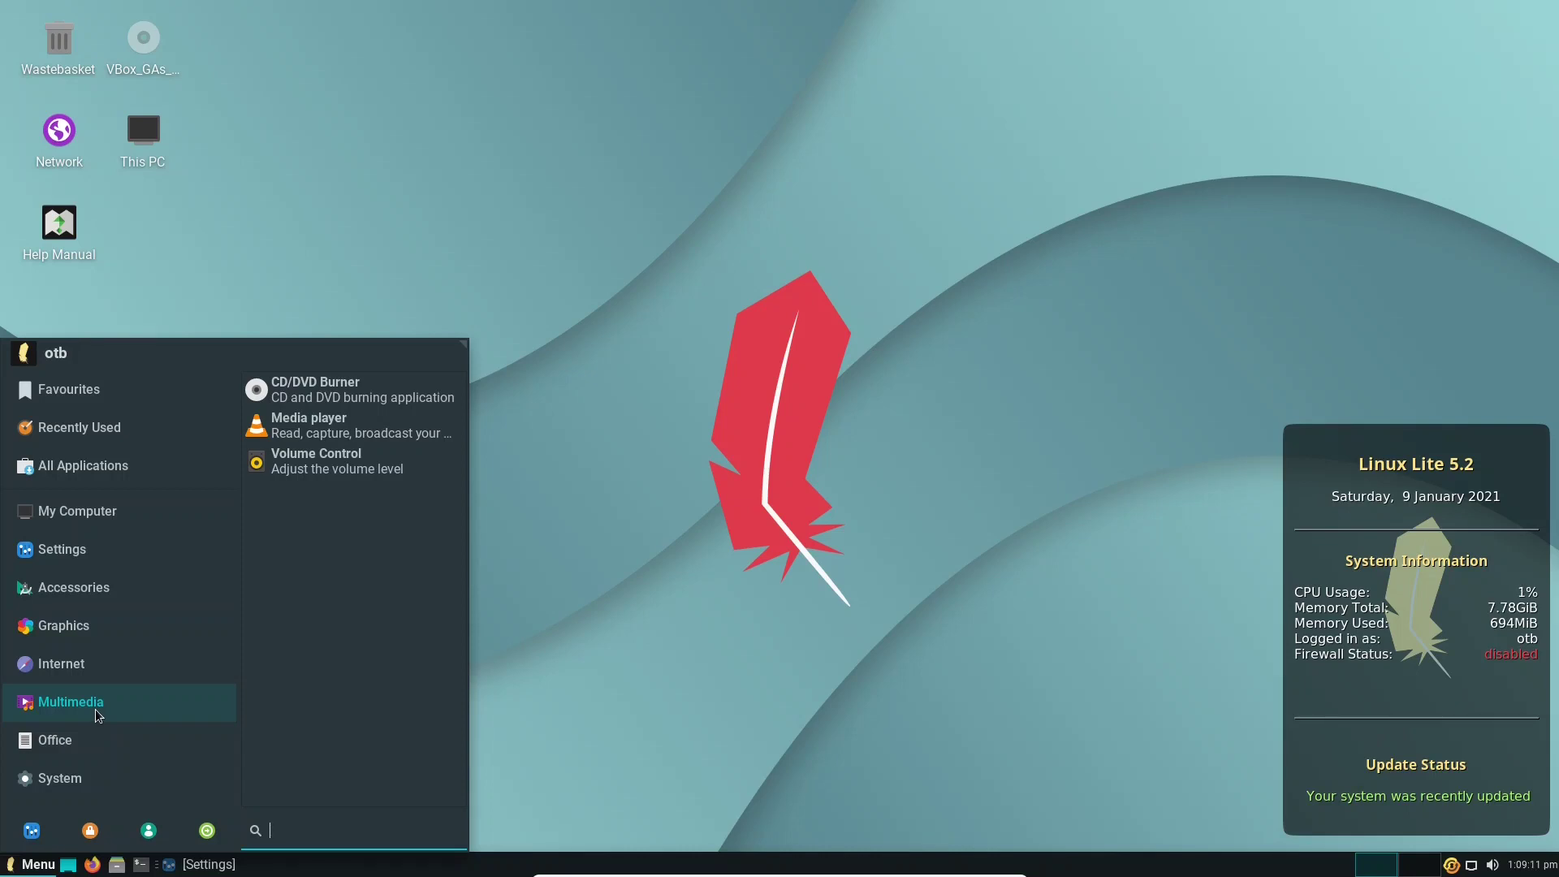
left_click(77, 740)
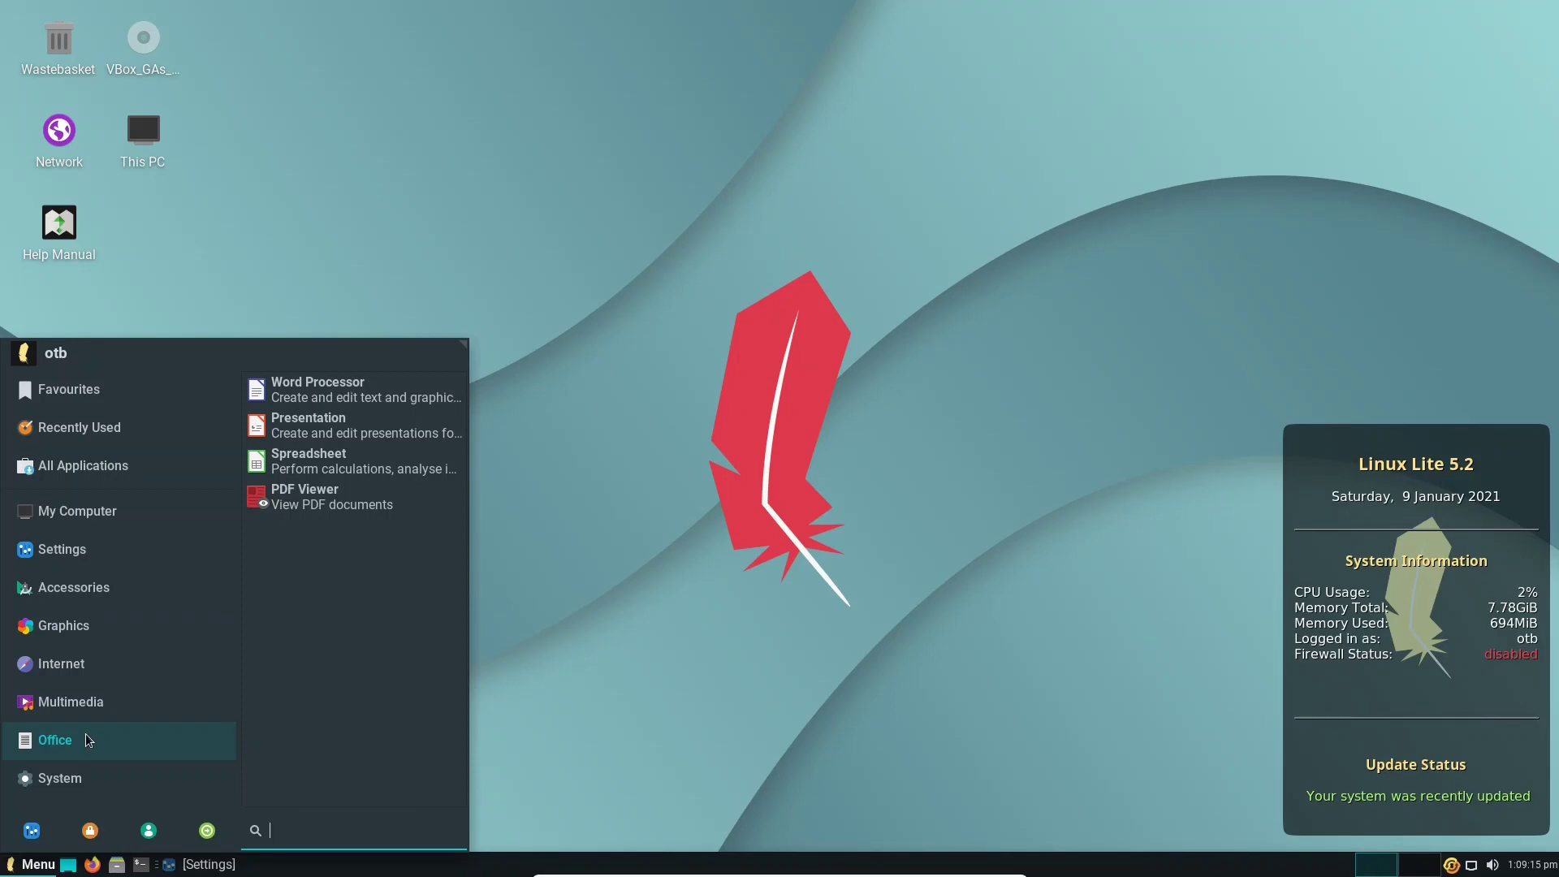
left_click(94, 780)
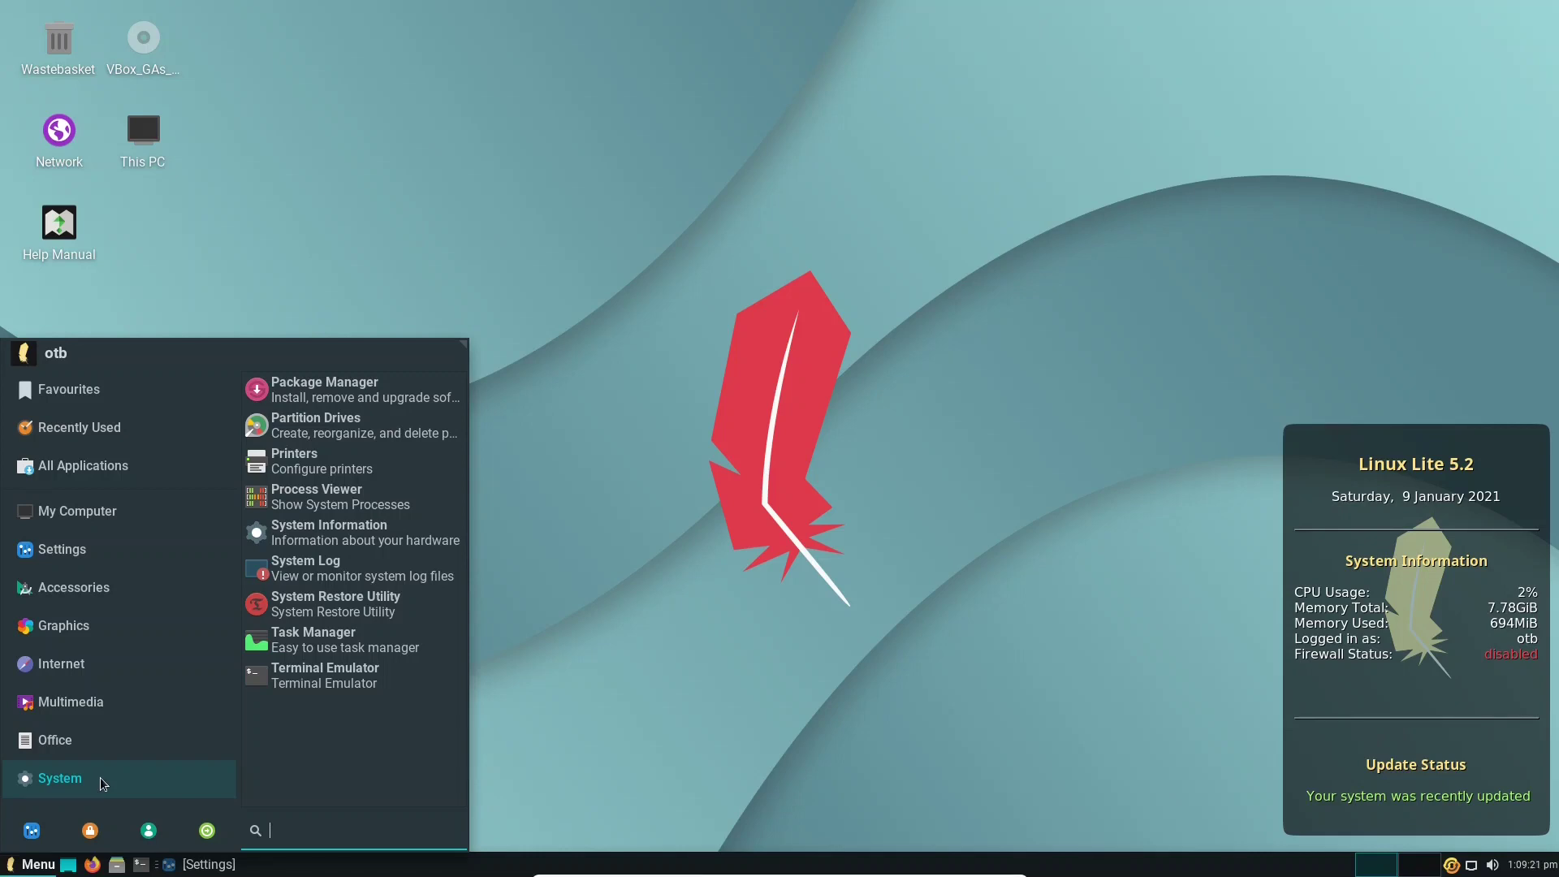
- Open Partition Drives, authenticate with the account password, view the disk's partitions and close the partition editor
left_click(407, 422)
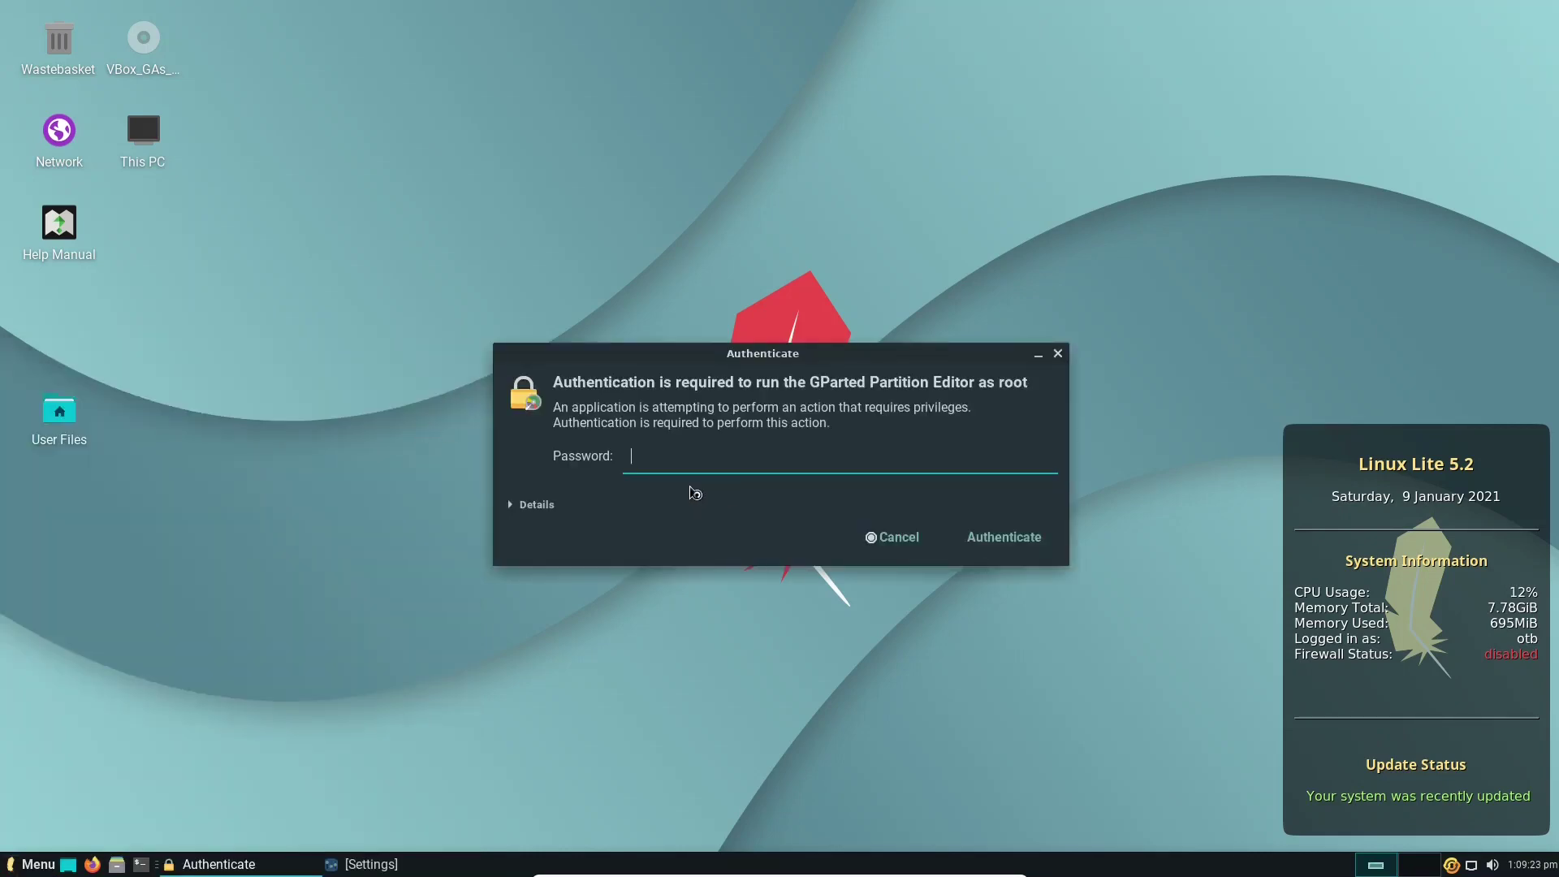
type("••••••")
key("Return")
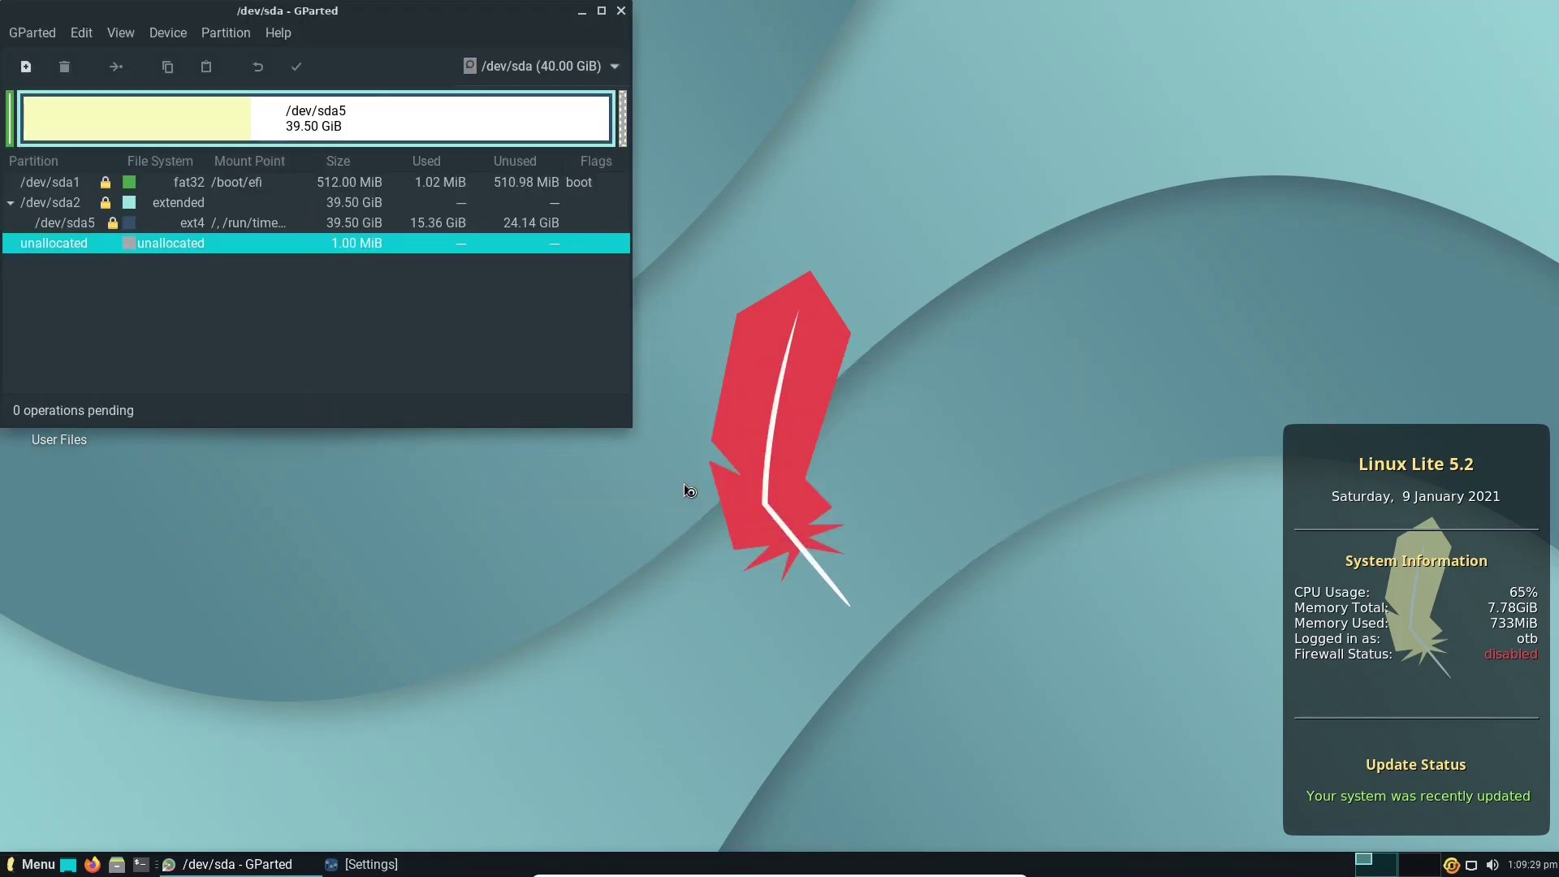
left_click(622, 10)
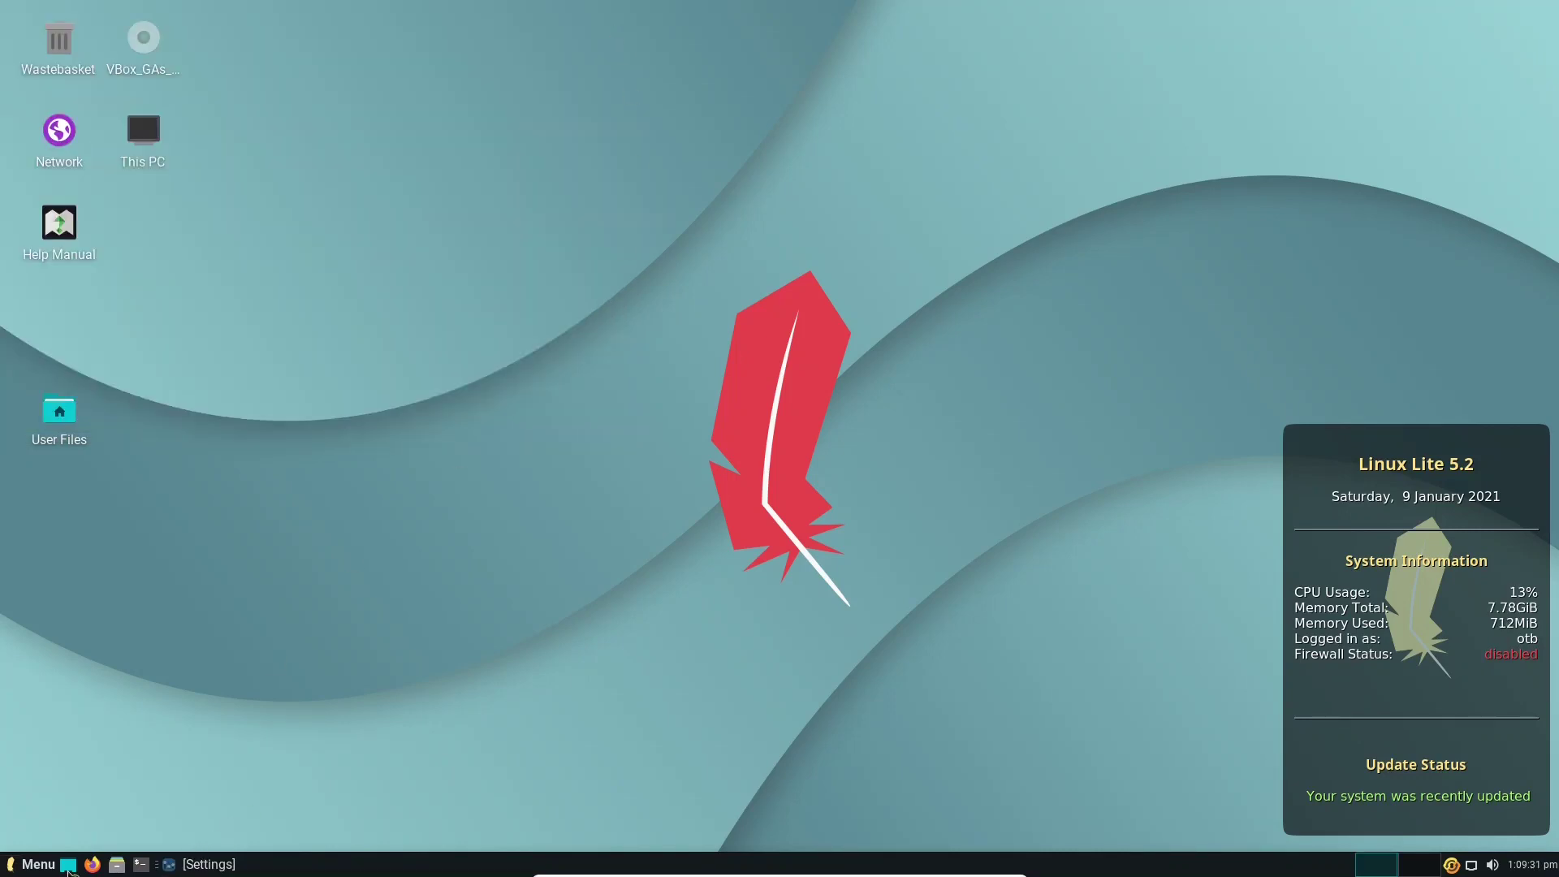
- Review the System category's applications again and close the VBox_GAs_6.1.16 file manager window
left_click(37, 865)
left_click(104, 776)
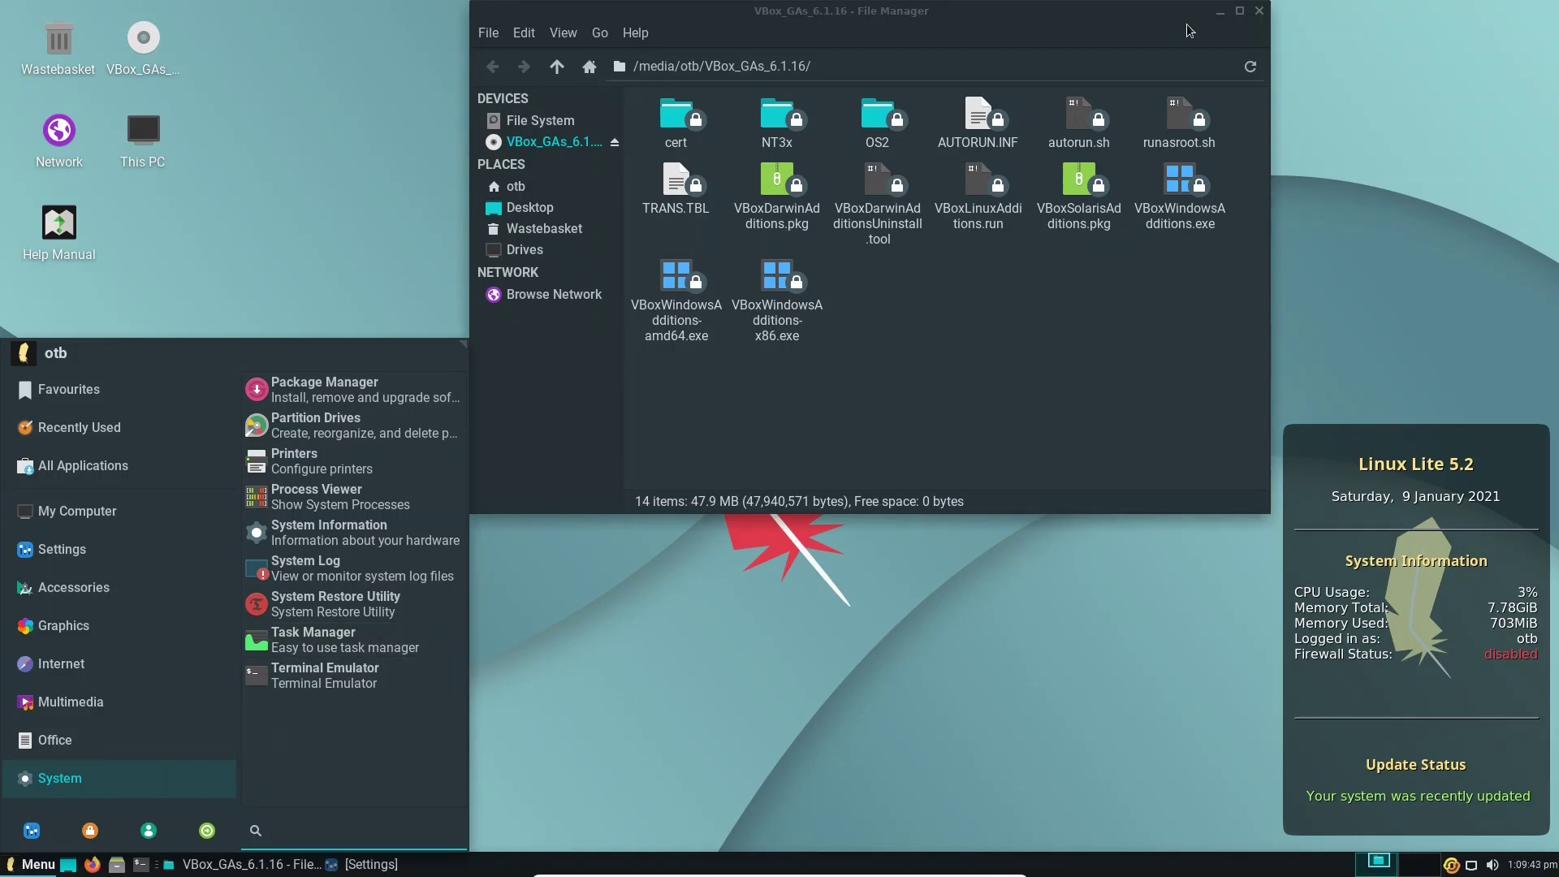
left_click(1259, 11)
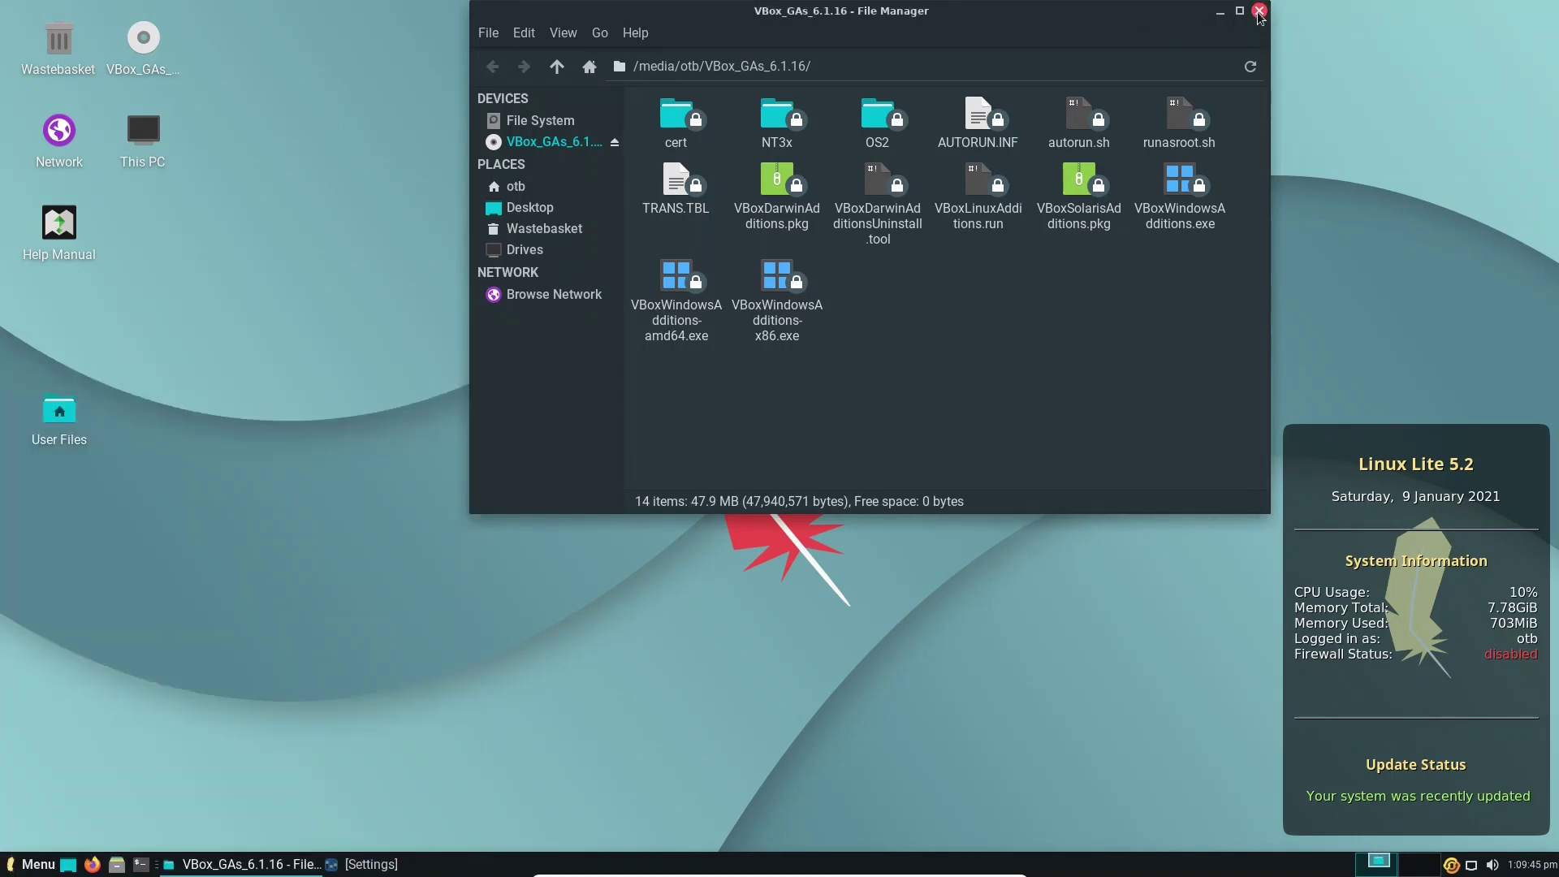
left_click(1259, 11)
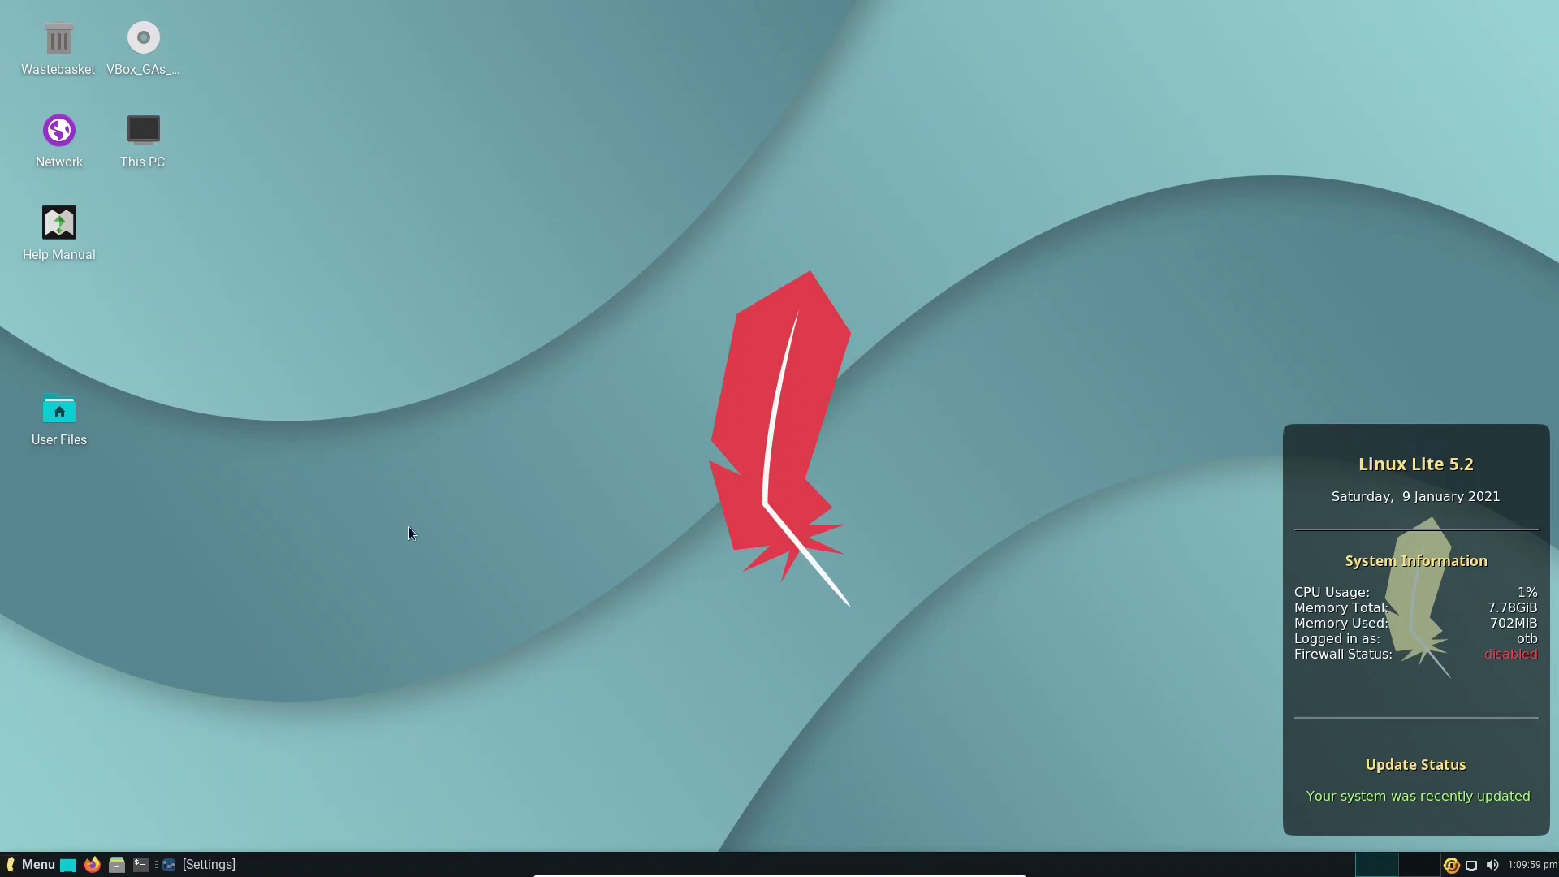
- Find Lite Tweaks by searching the application menu for "twea", open it and reposition its window
left_click(38, 865)
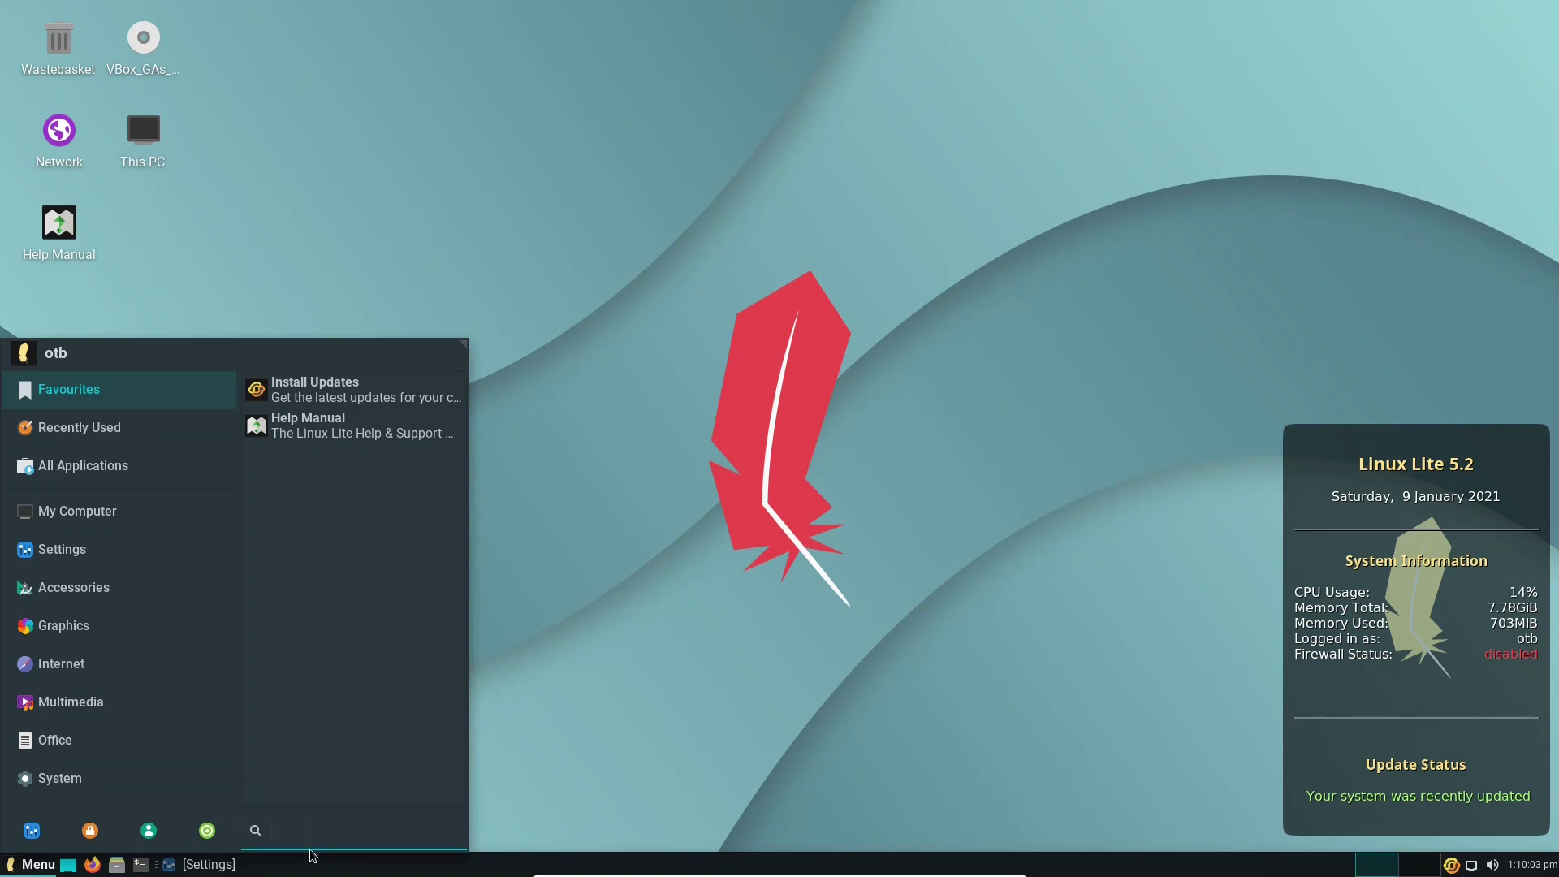
type("twea")
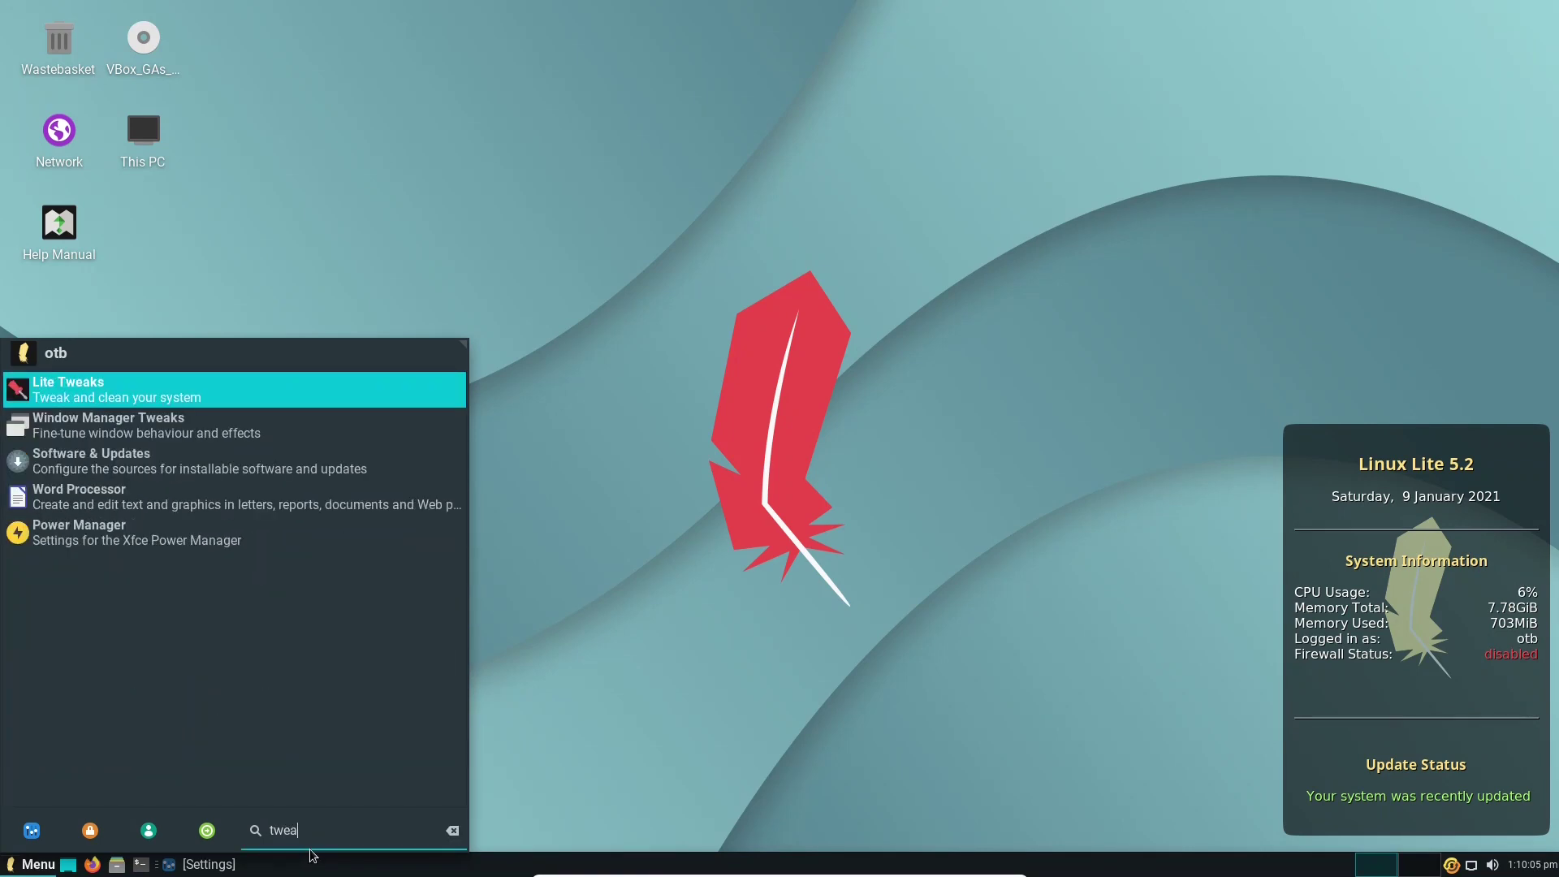
left_click(159, 396)
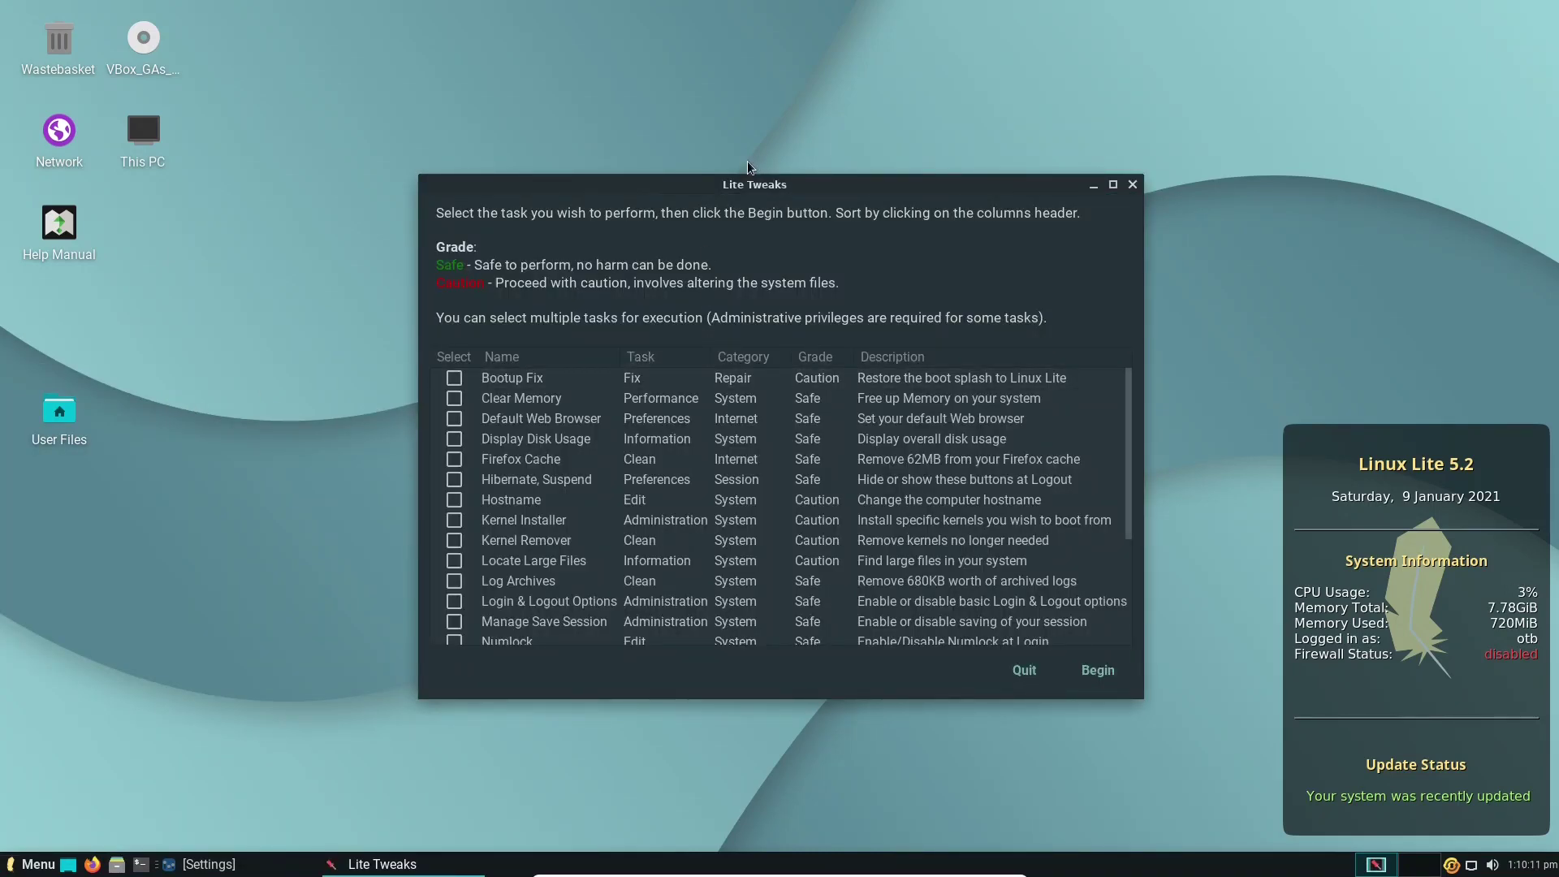
left_click_drag(747, 184, 624, 80)
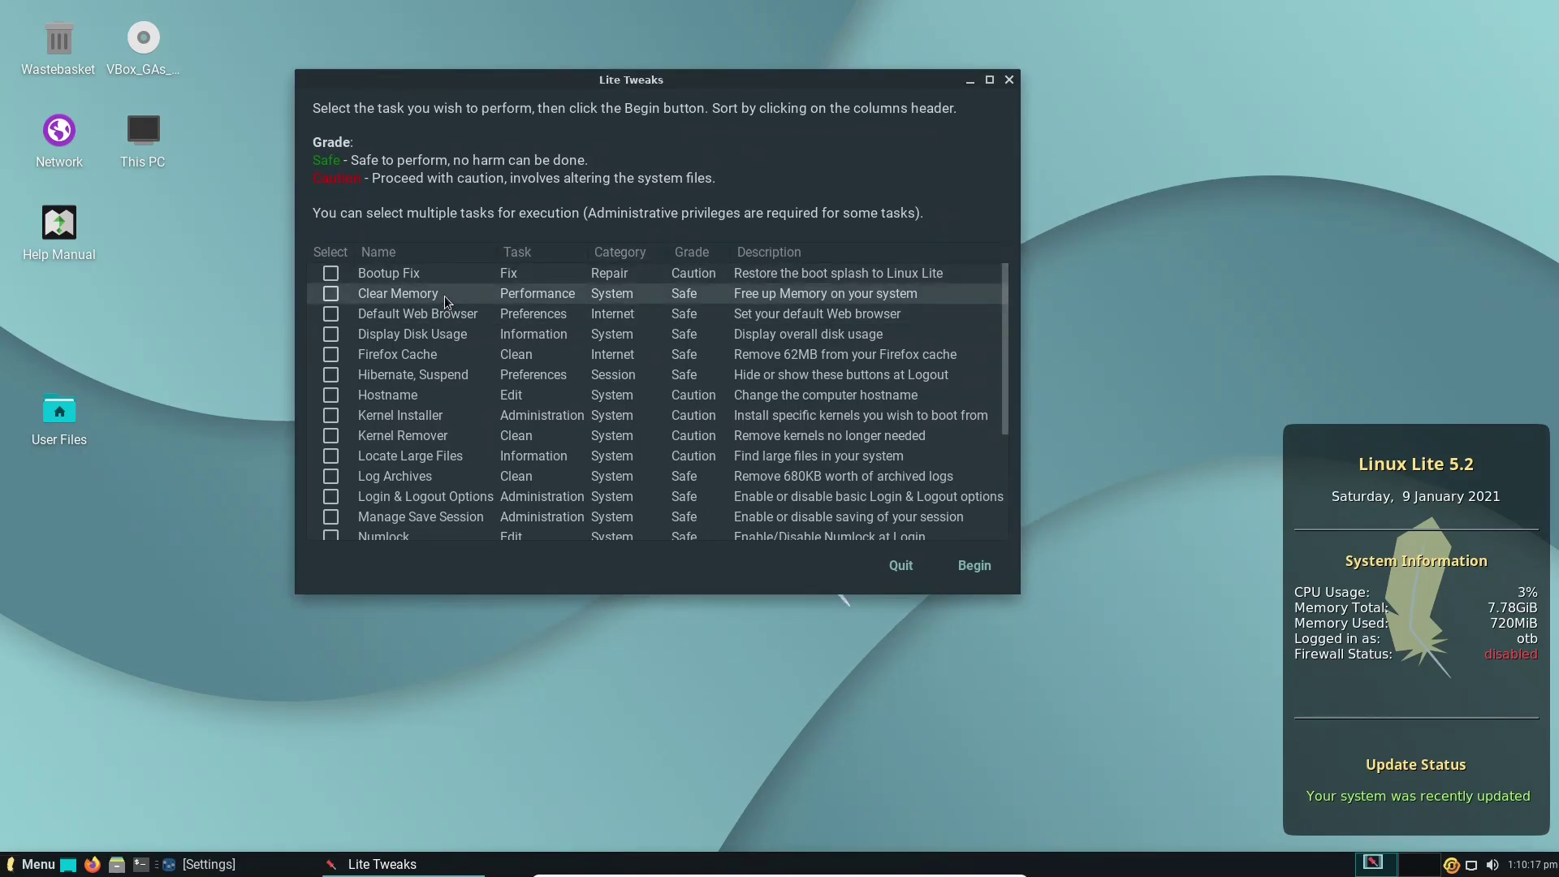
- Run the Clear Memory task in Lite Tweaks, authenticating with the account password
left_click(331, 294)
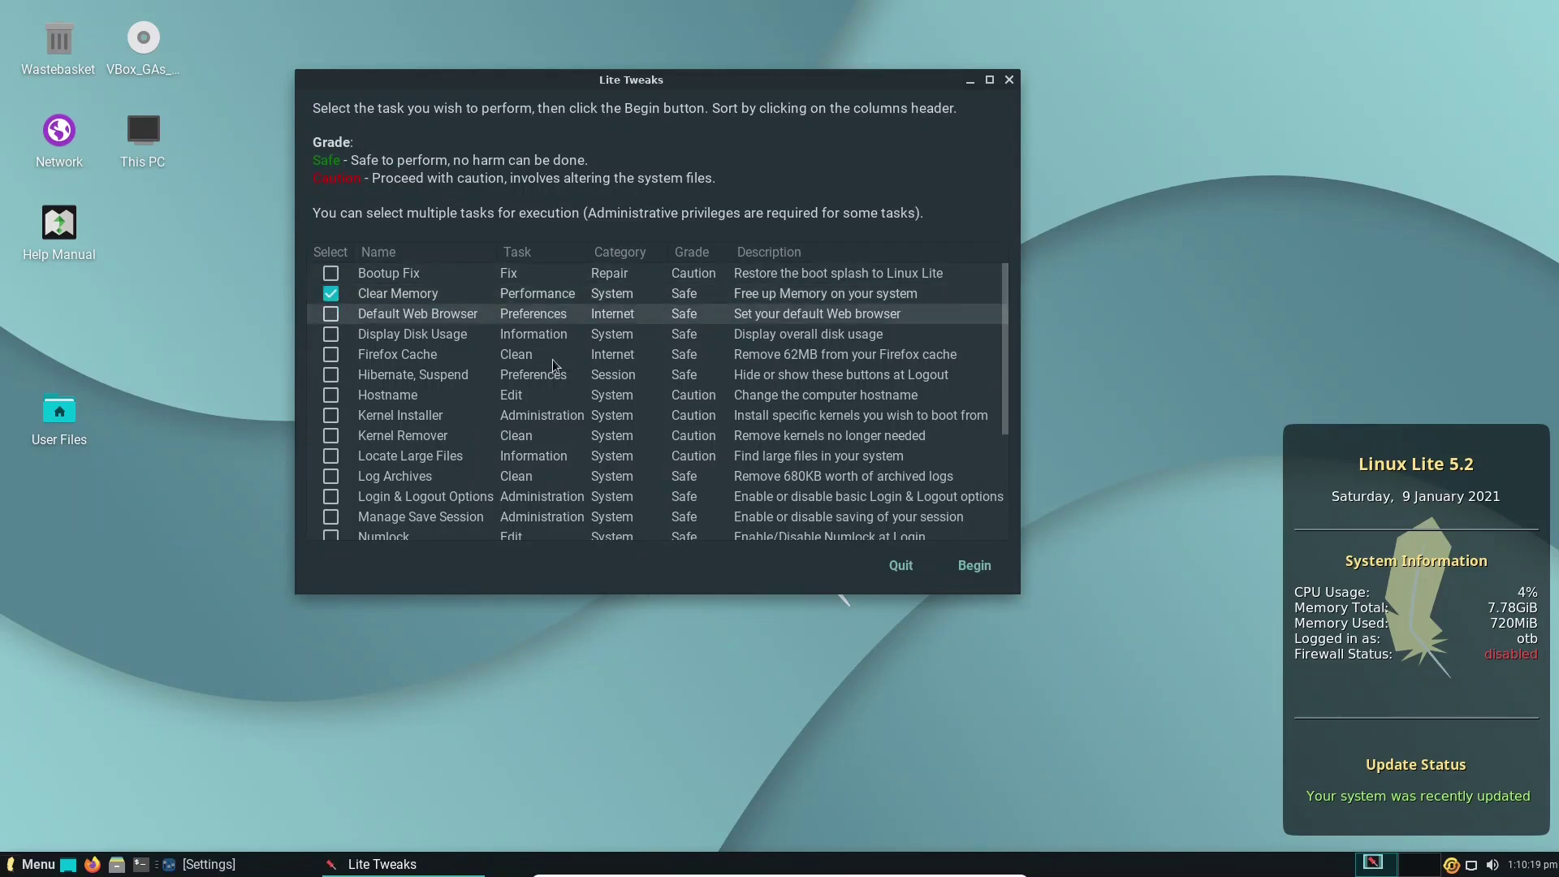
left_click(978, 566)
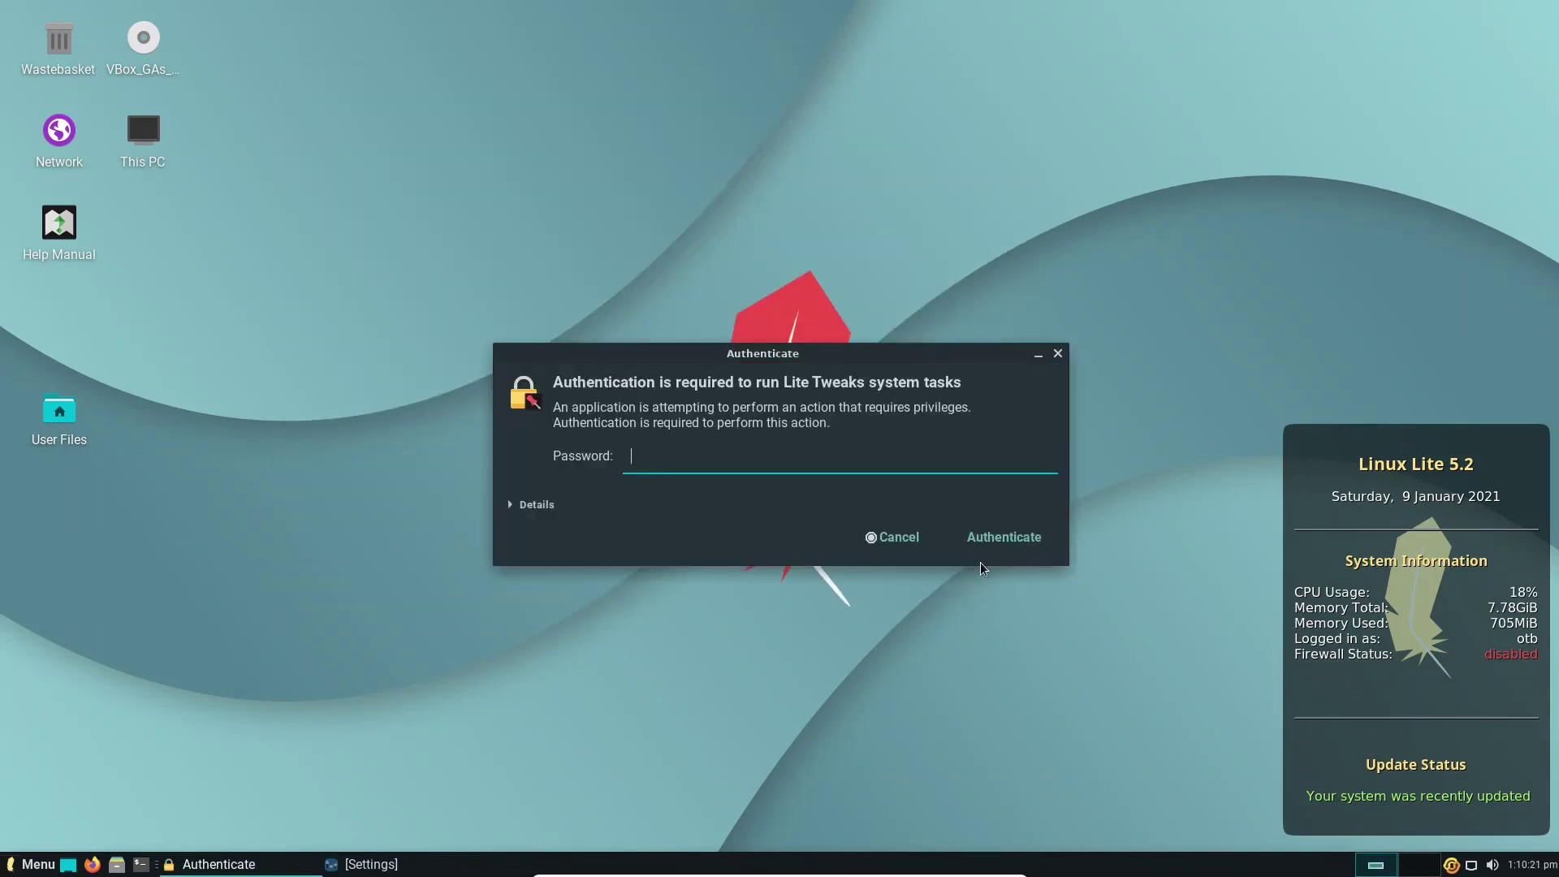
type("•••")
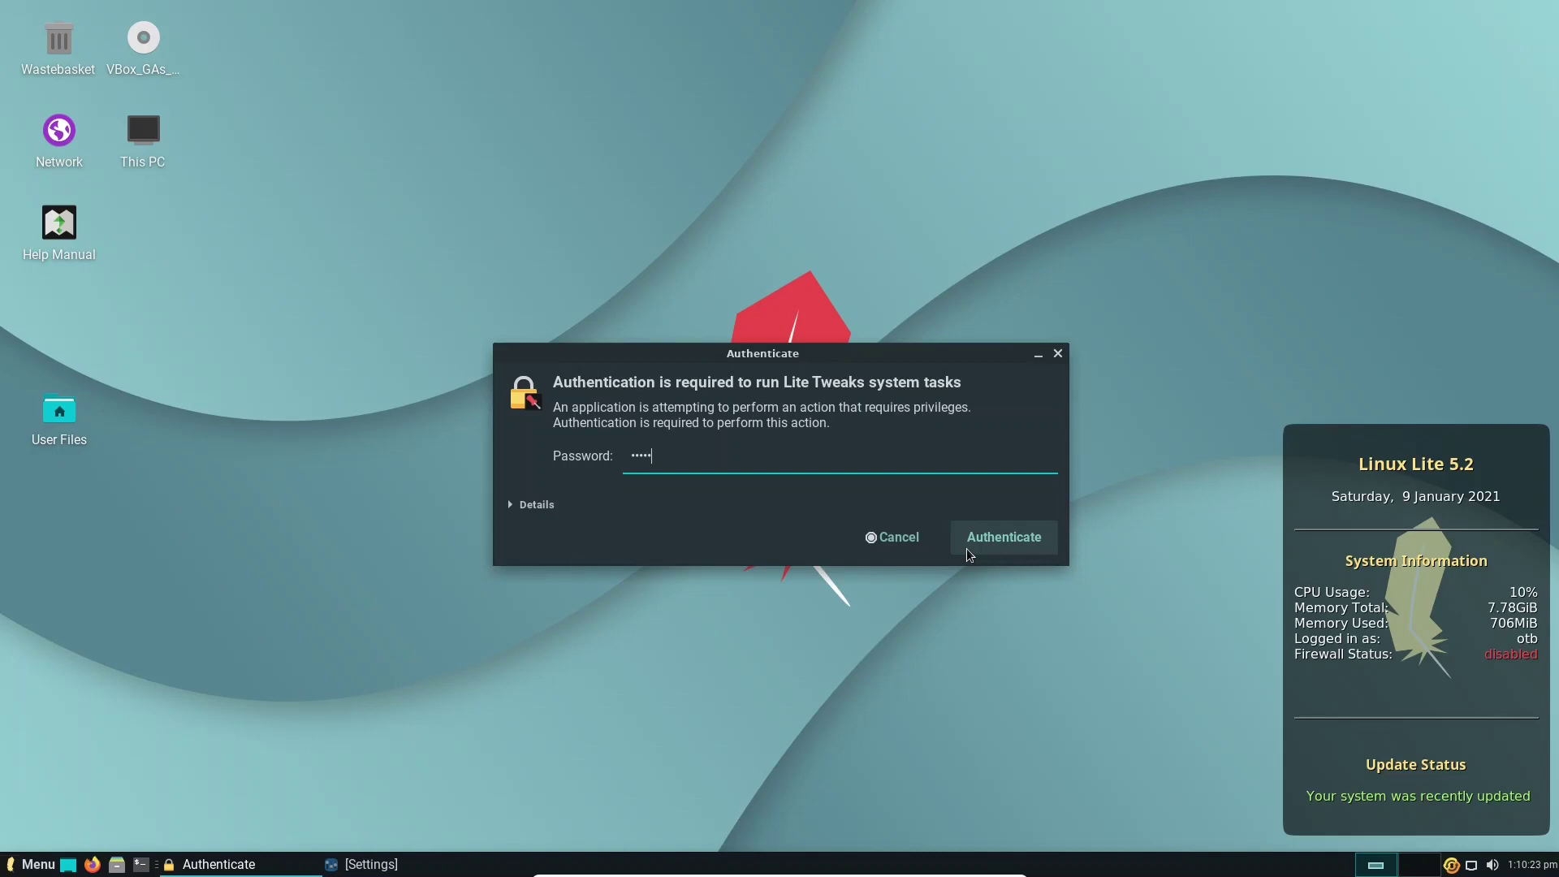
left_click(967, 549)
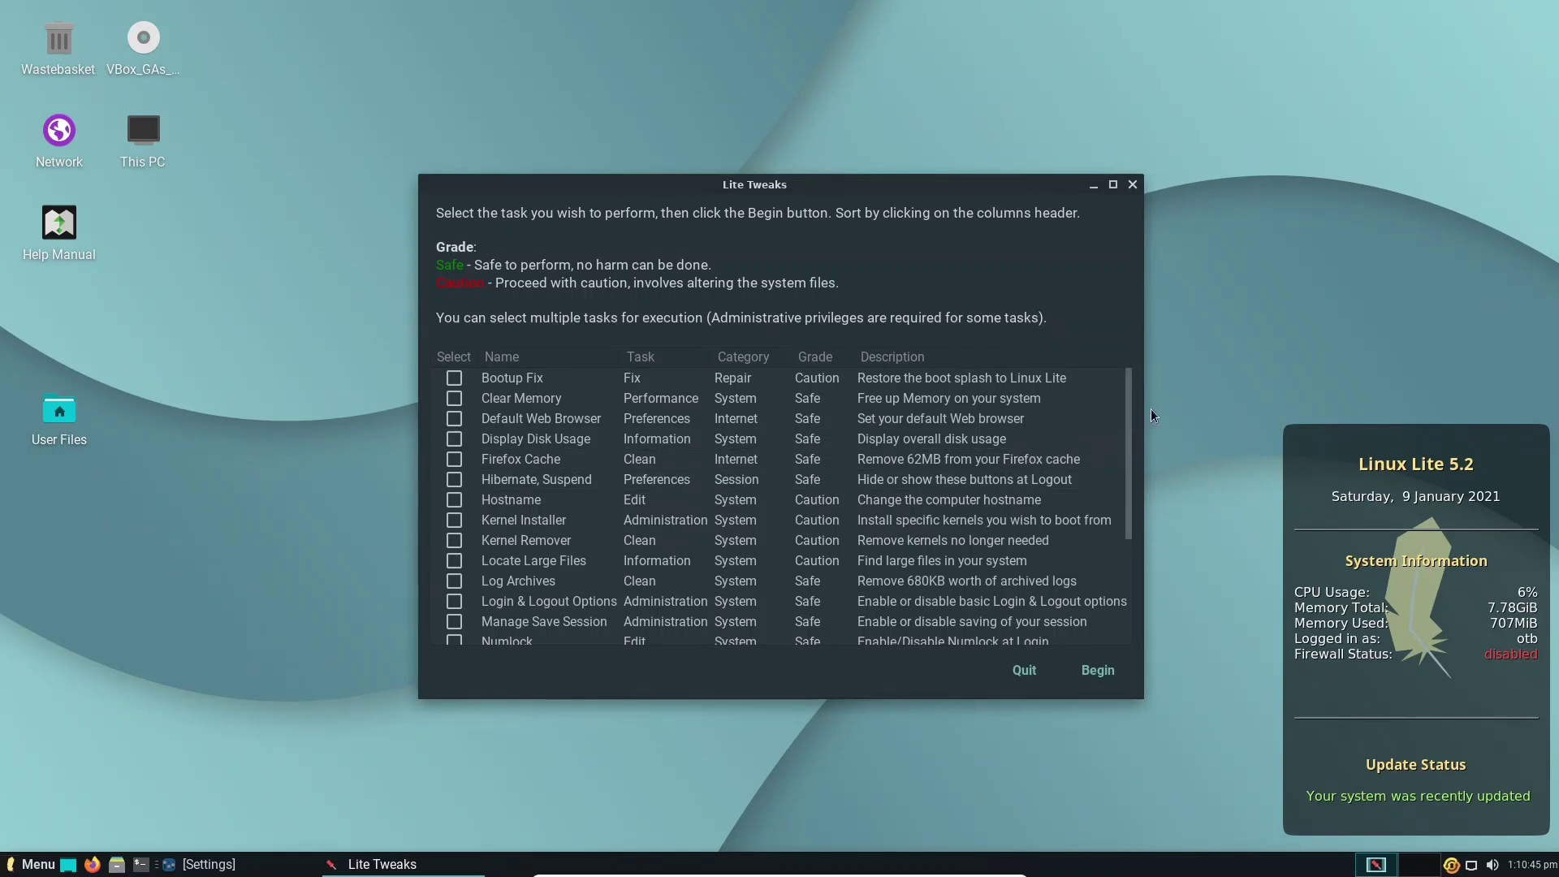
- Run the Kernel Installer task from Lite Tweaks and fetch the updates list to reach the kernel selection
left_click_drag(1129, 427, 1128, 461)
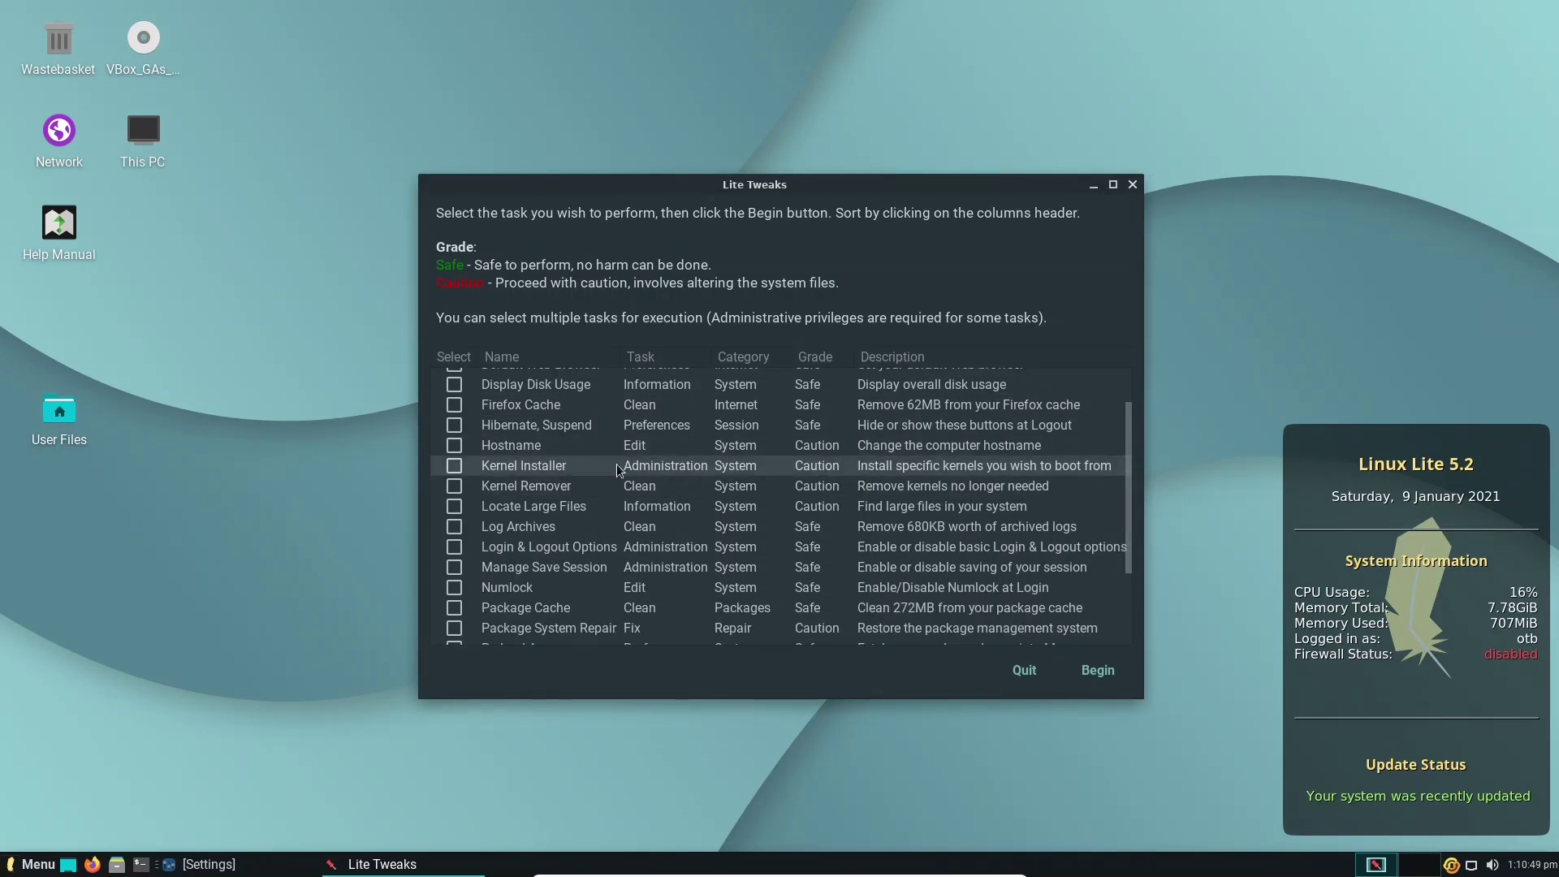
left_click(454, 465)
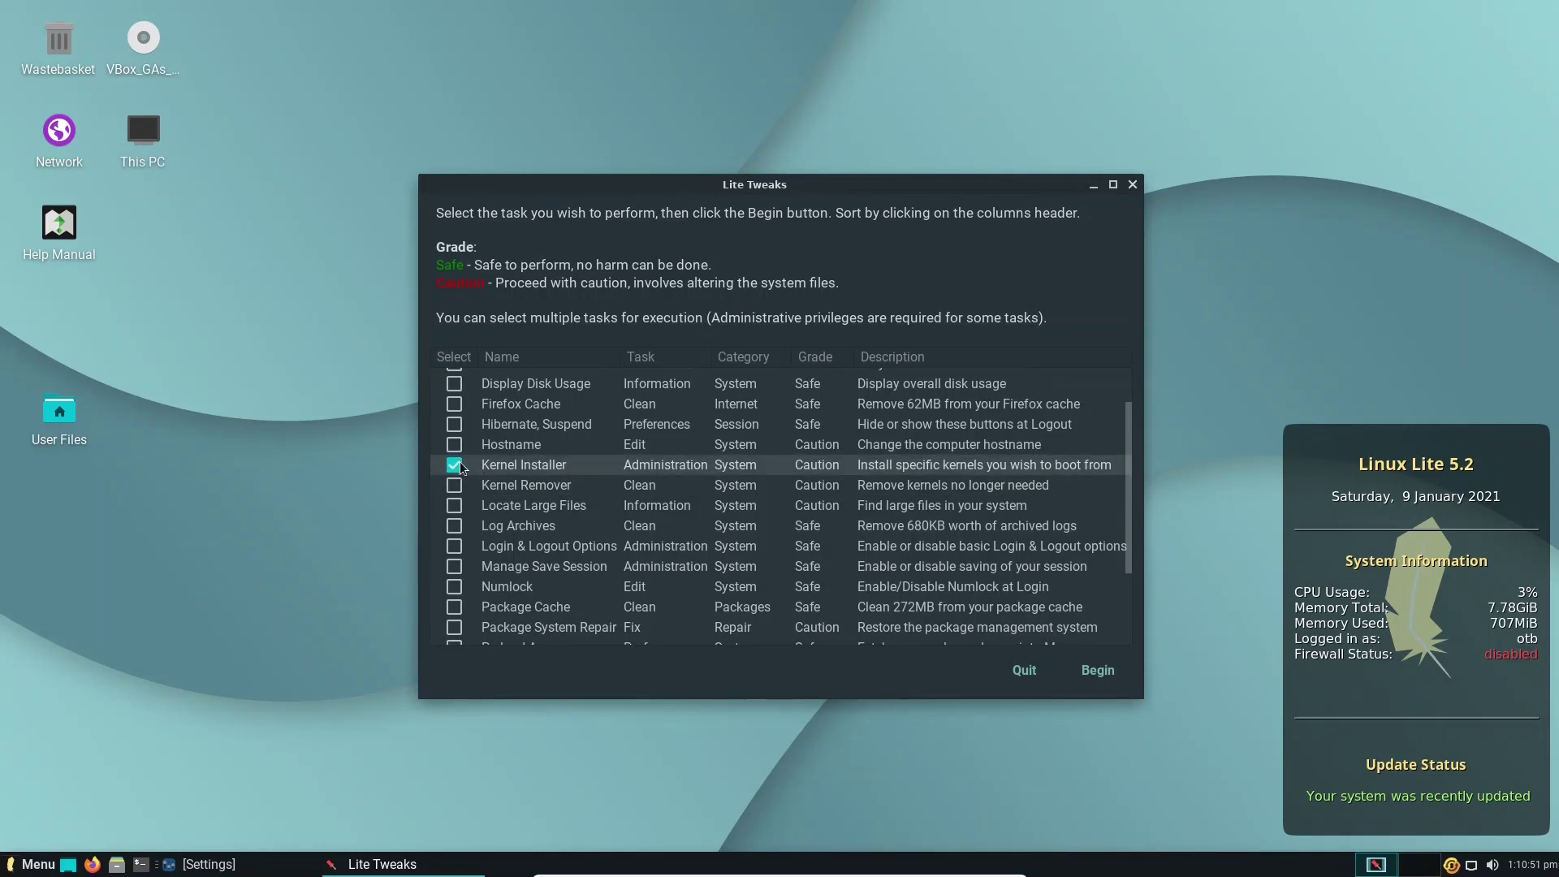
left_click(1093, 674)
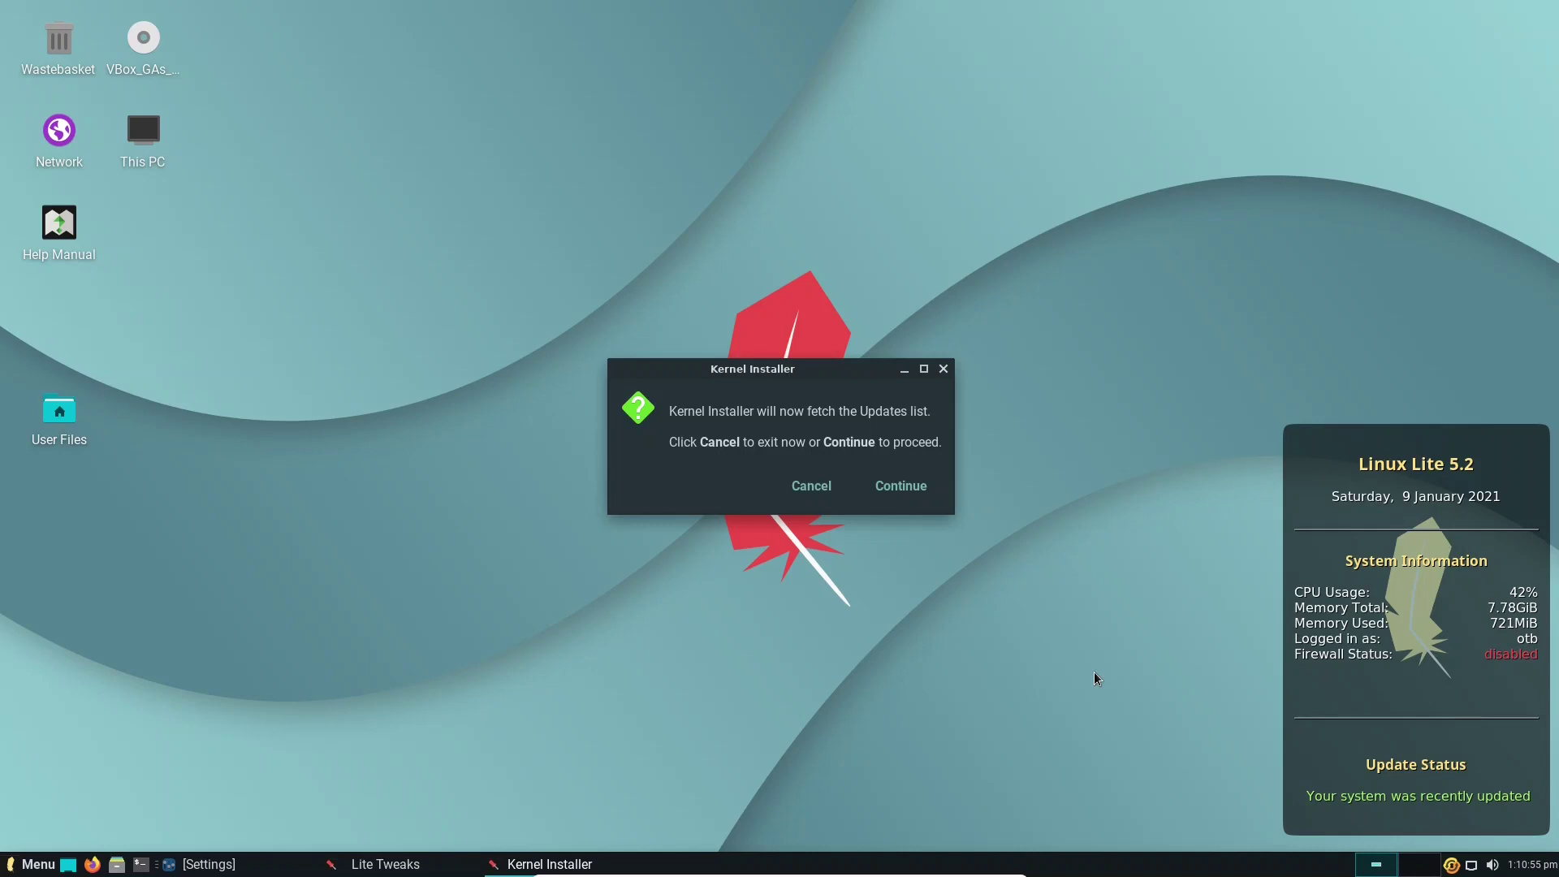
left_click(917, 487)
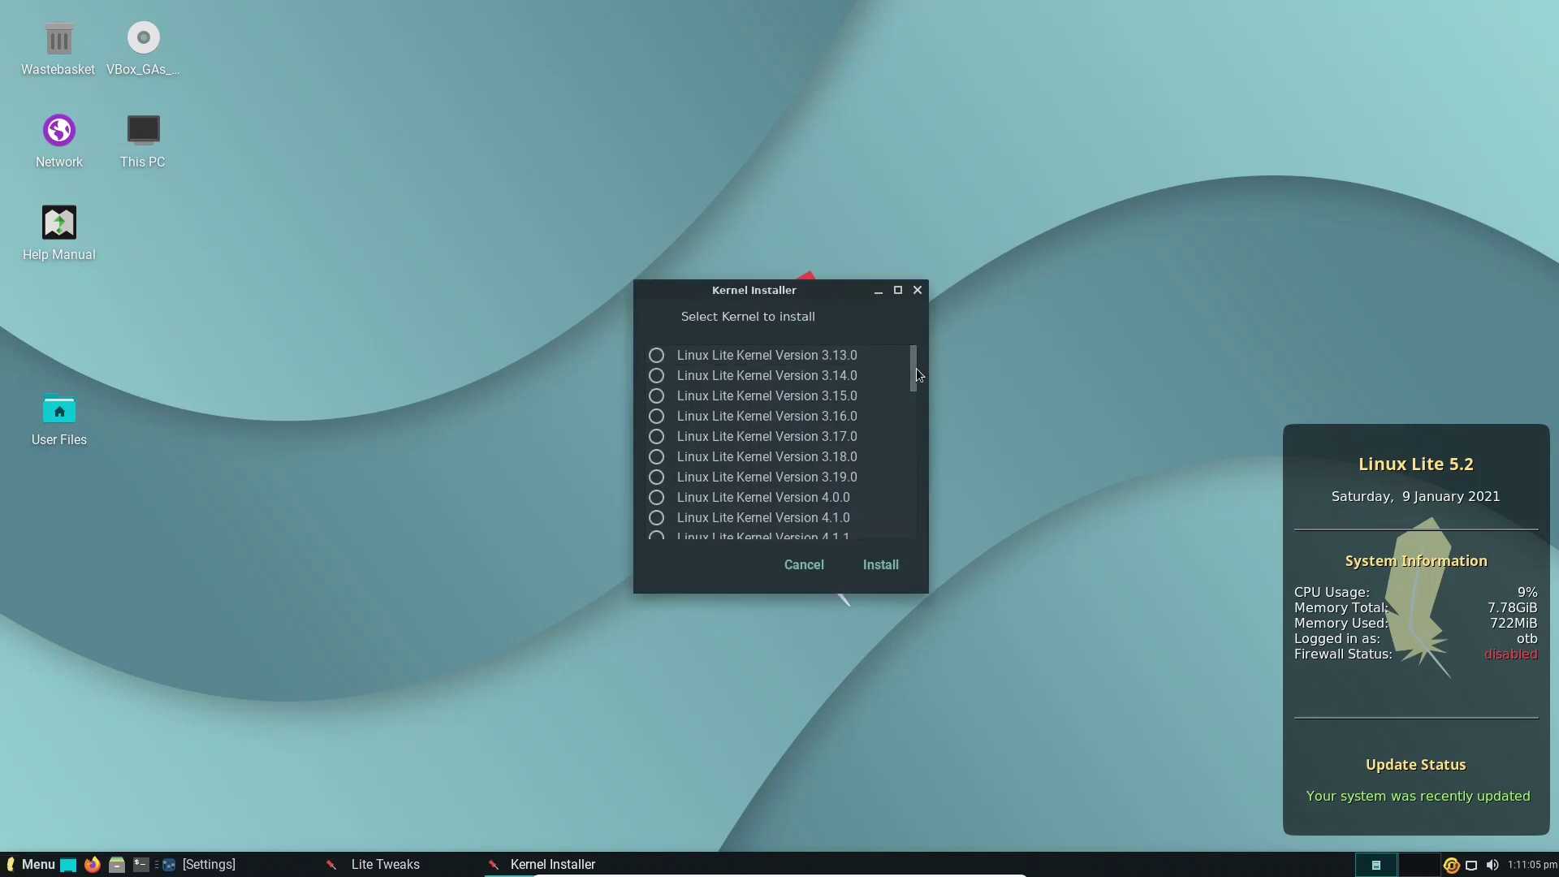
- Browse the list of installable Linux Lite kernel versions and cancel the Kernel Installer without installing one
mouse_move(914, 373)
left_mouse_down()
mouse_move(917, 544)
mouse_move(898, 352)
left_mouse_up()
left_click(795, 566)
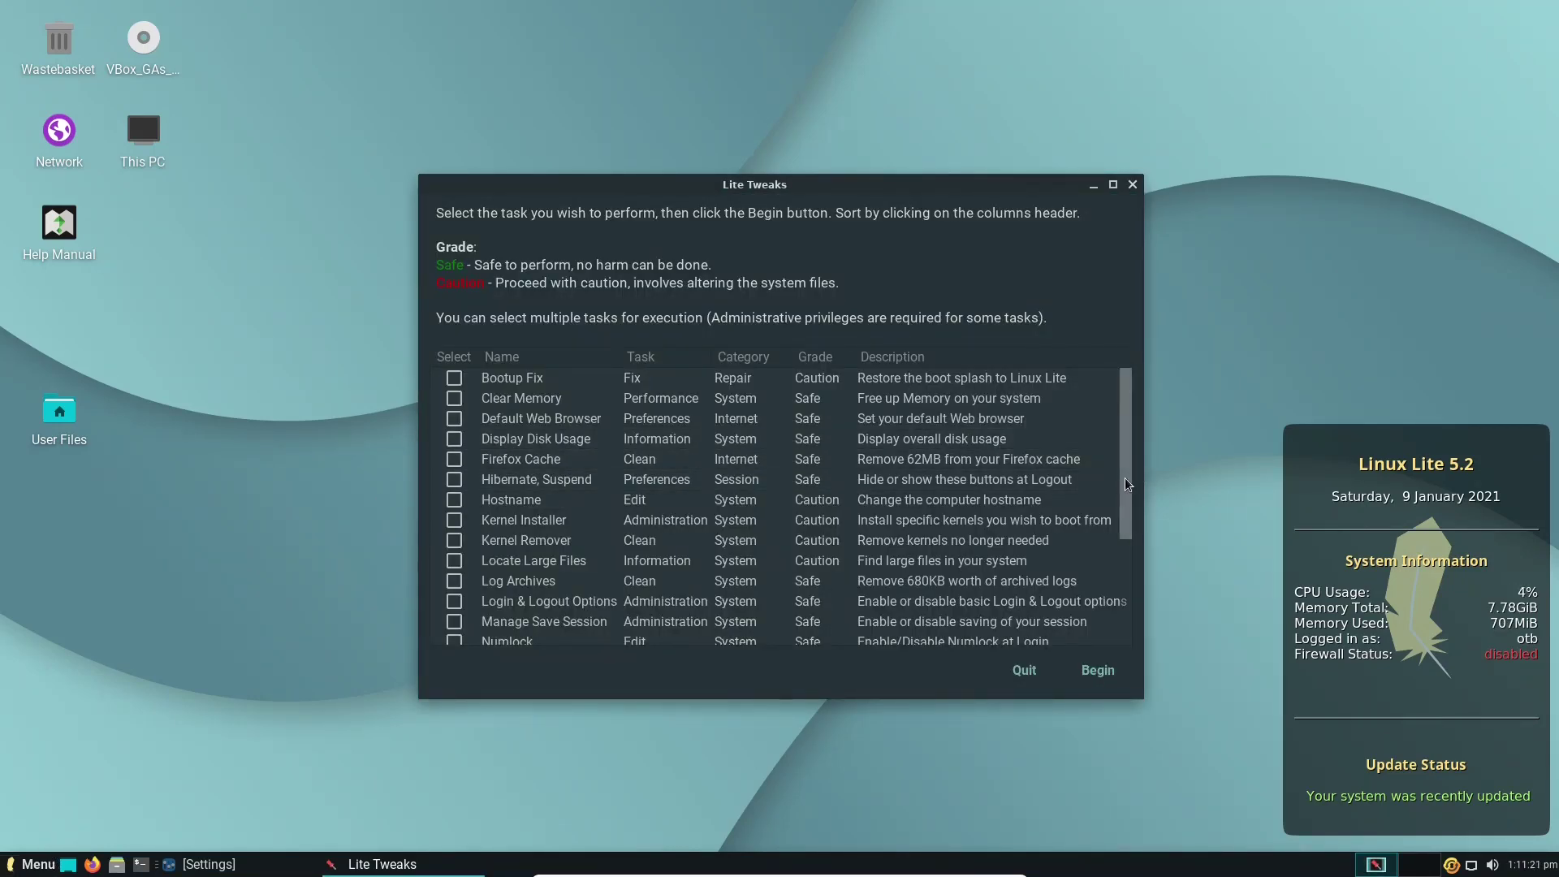
- Run only the Package Cache cleaning task in Lite Tweaks and quit the tool after looking through its task list
scroll(1124, 479, "down", 1)
scroll(1125, 487, "down", 3)
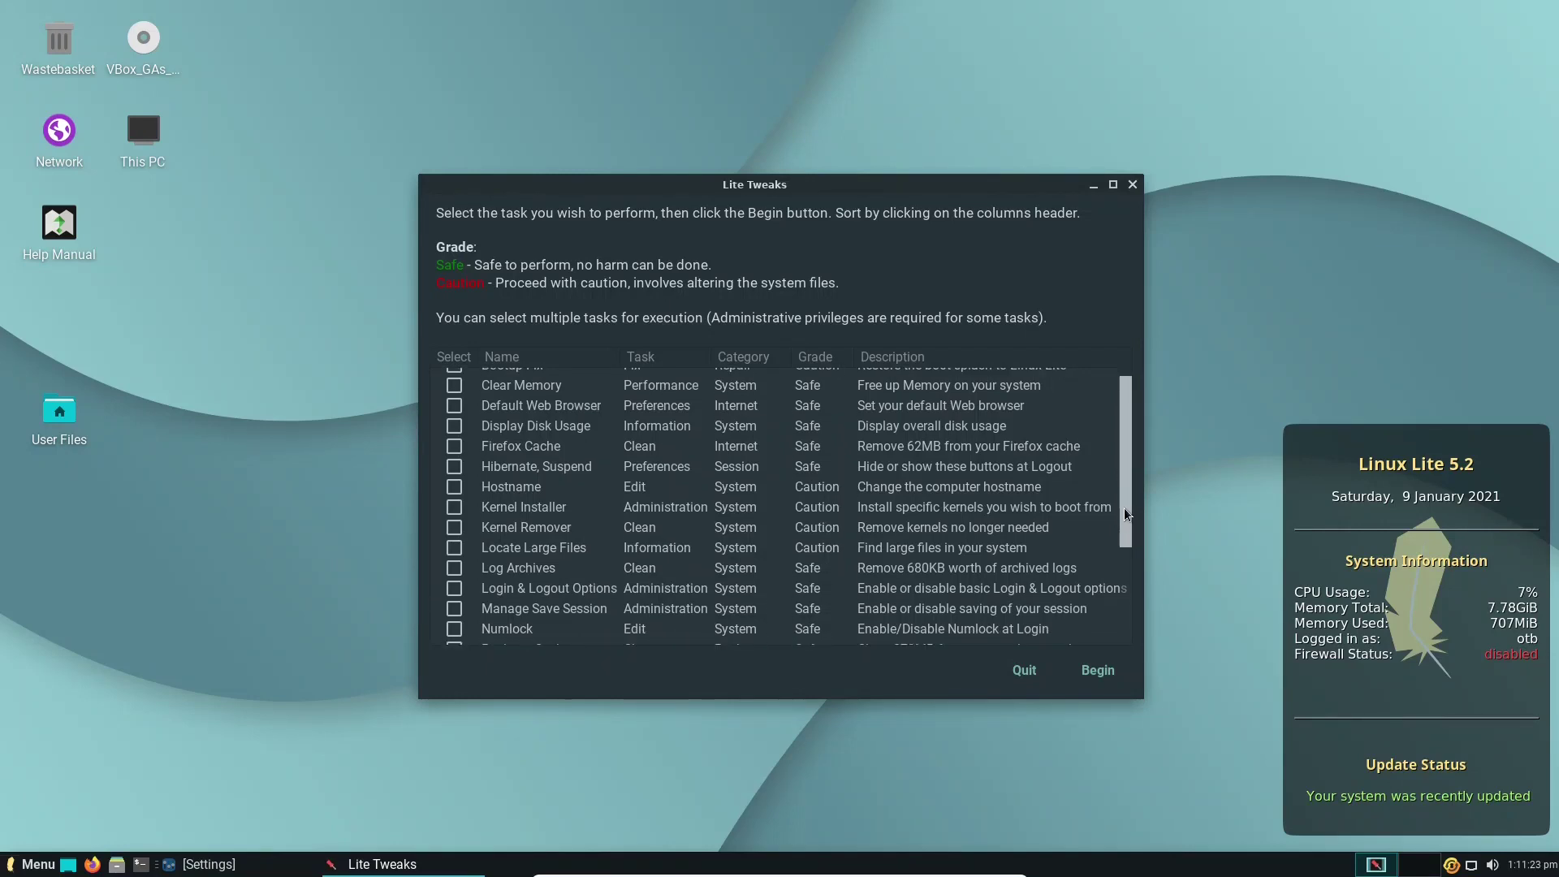
scroll(1133, 607, "down", 5)
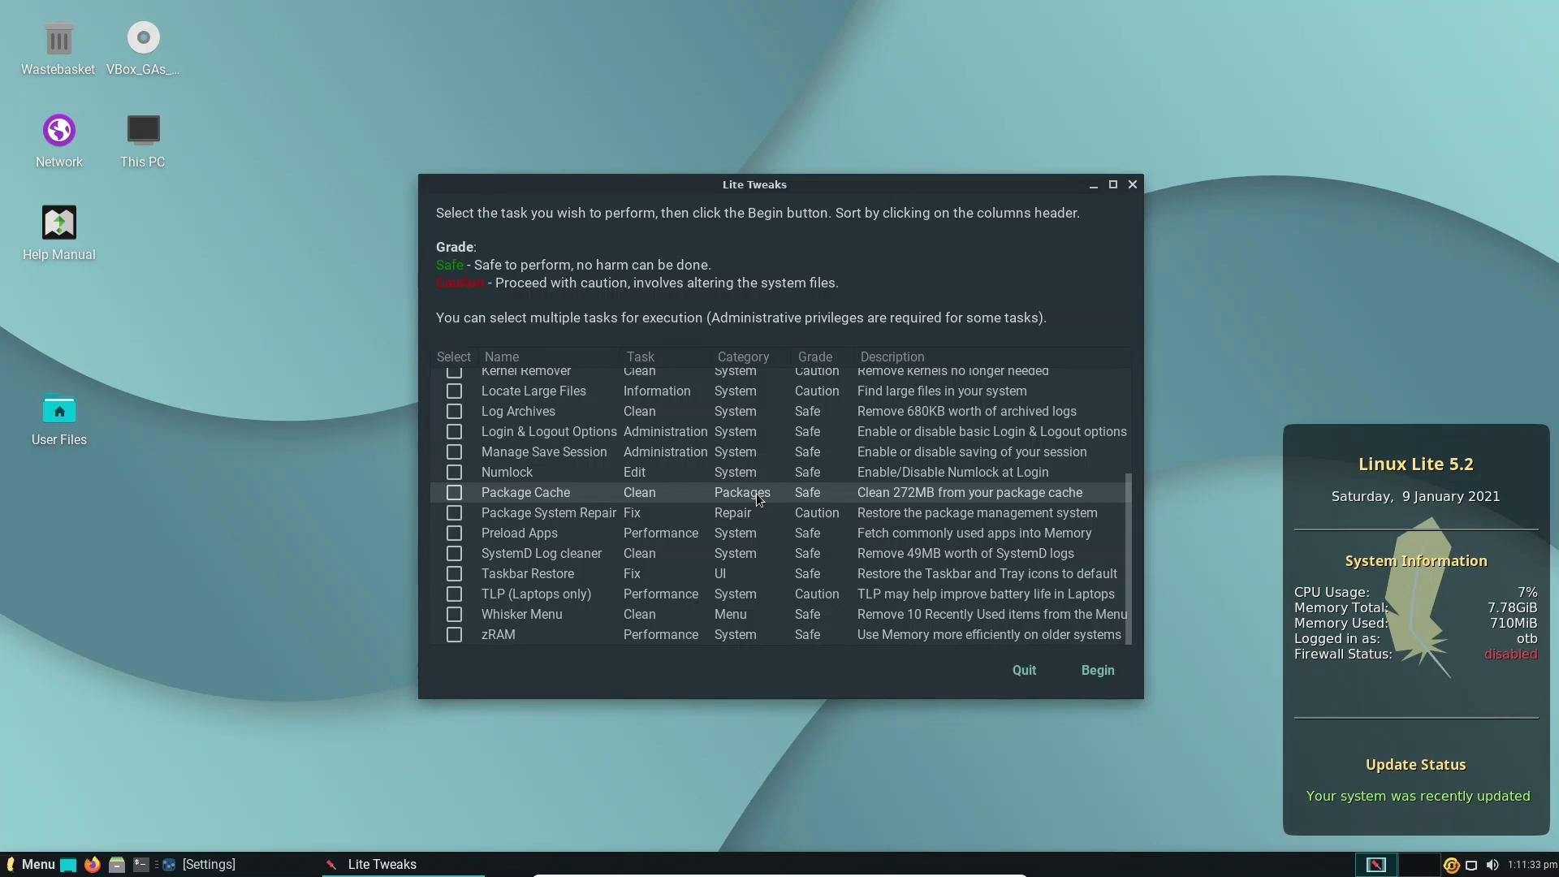
left_click(455, 493)
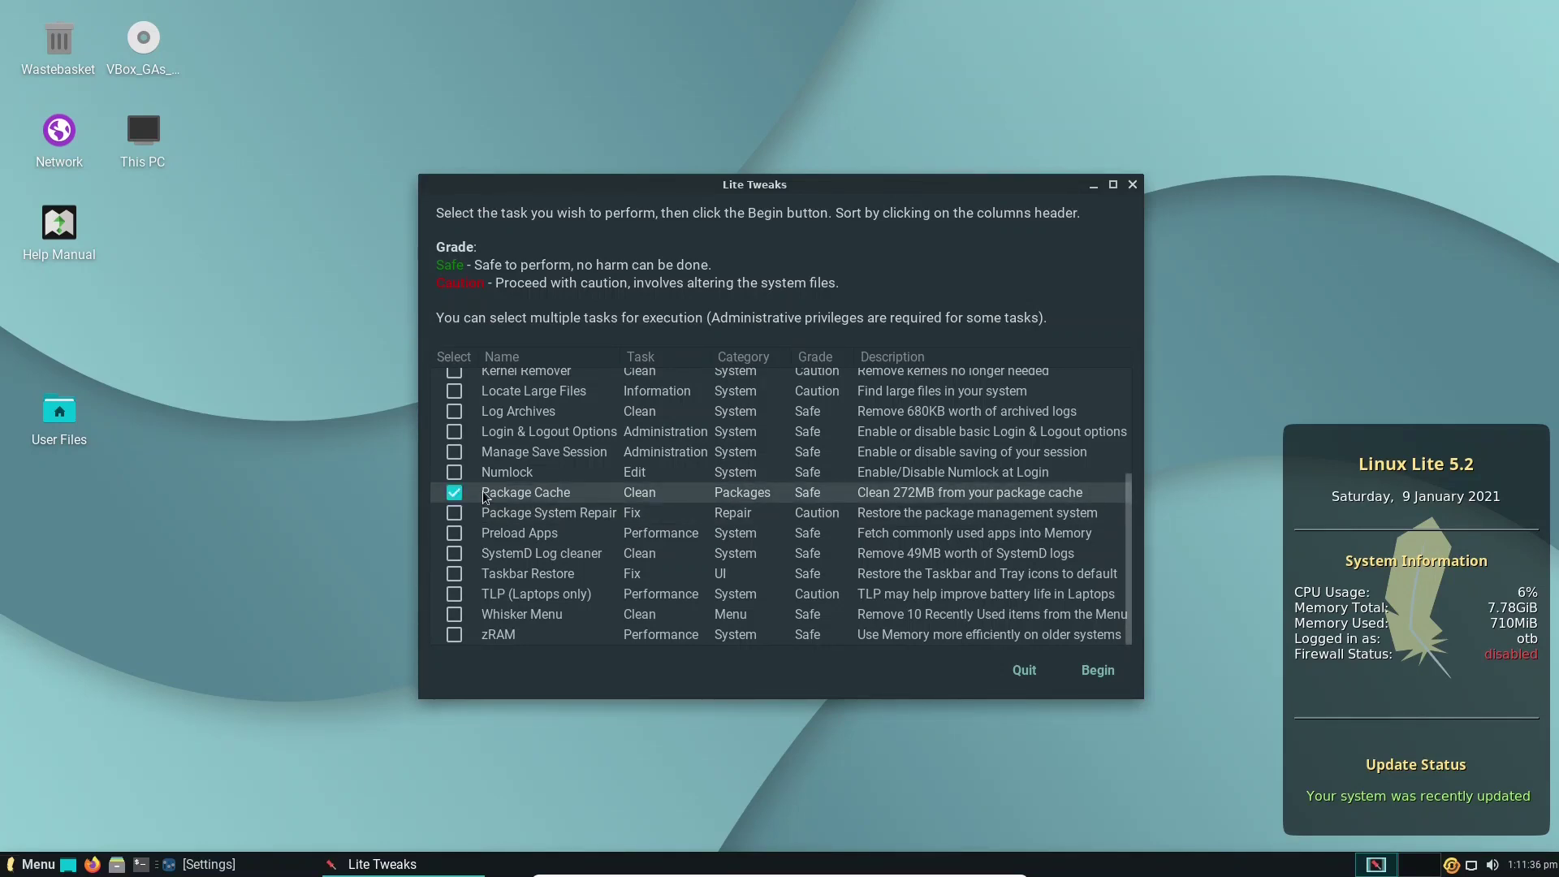
left_click(1089, 668)
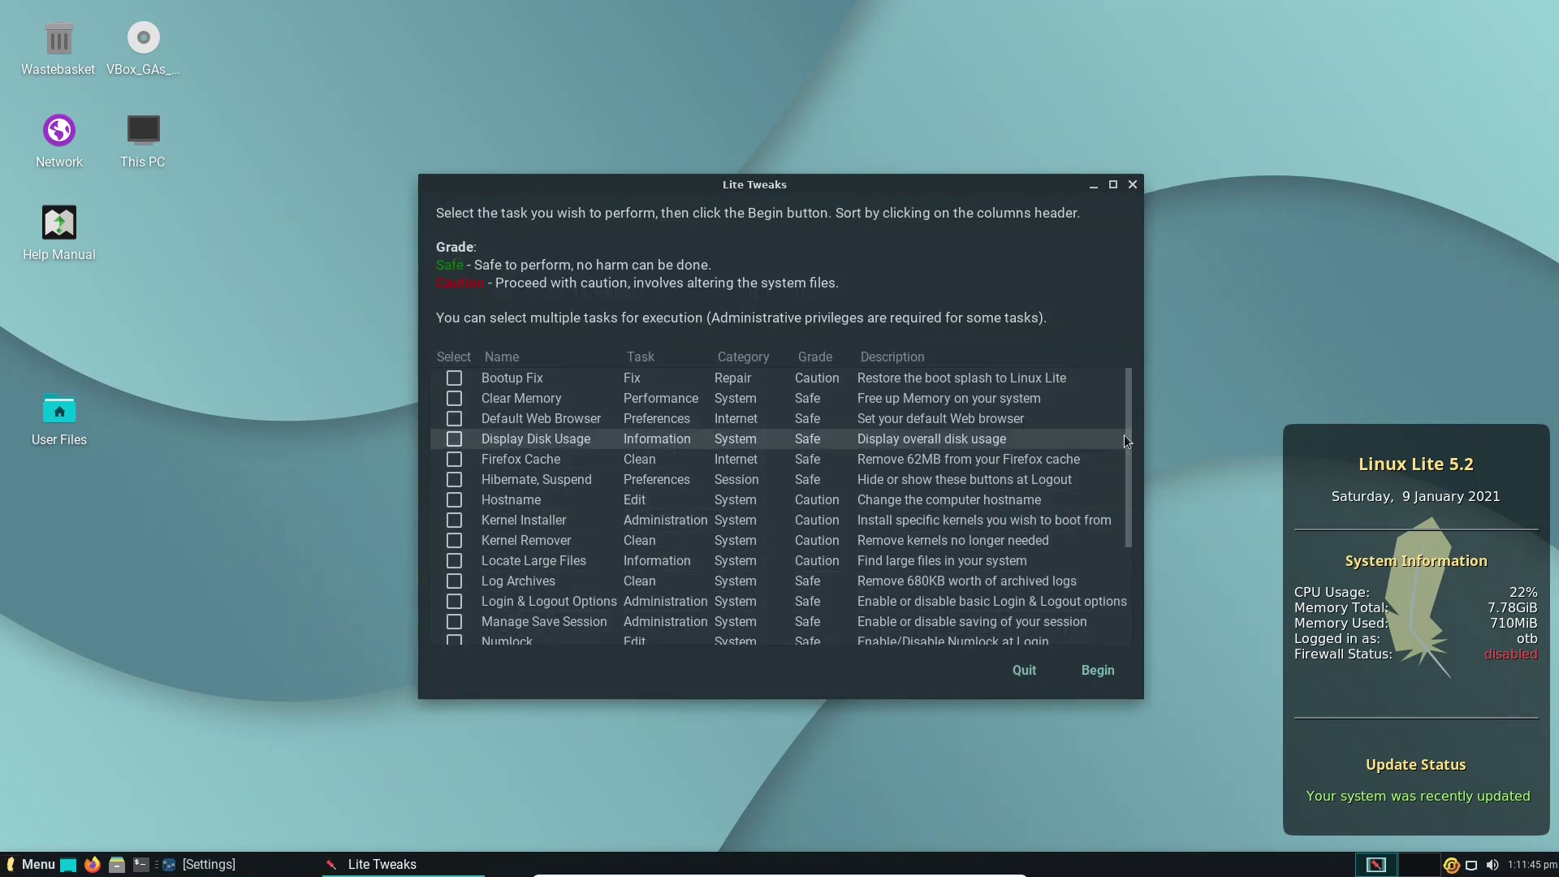
left_click_drag(1128, 440, 1124, 582)
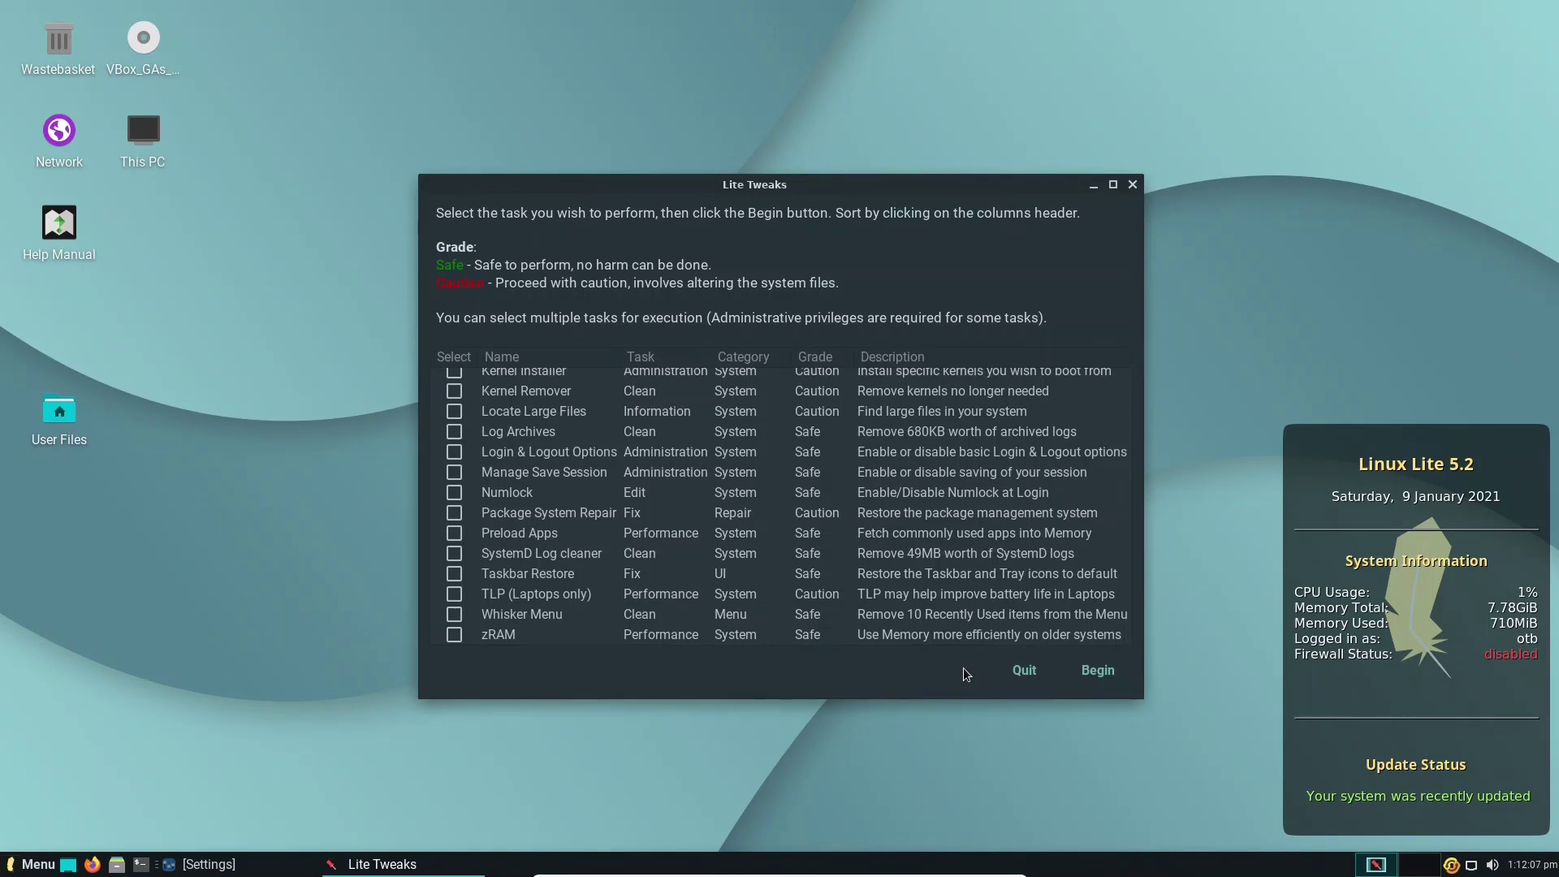
left_click(1019, 673)
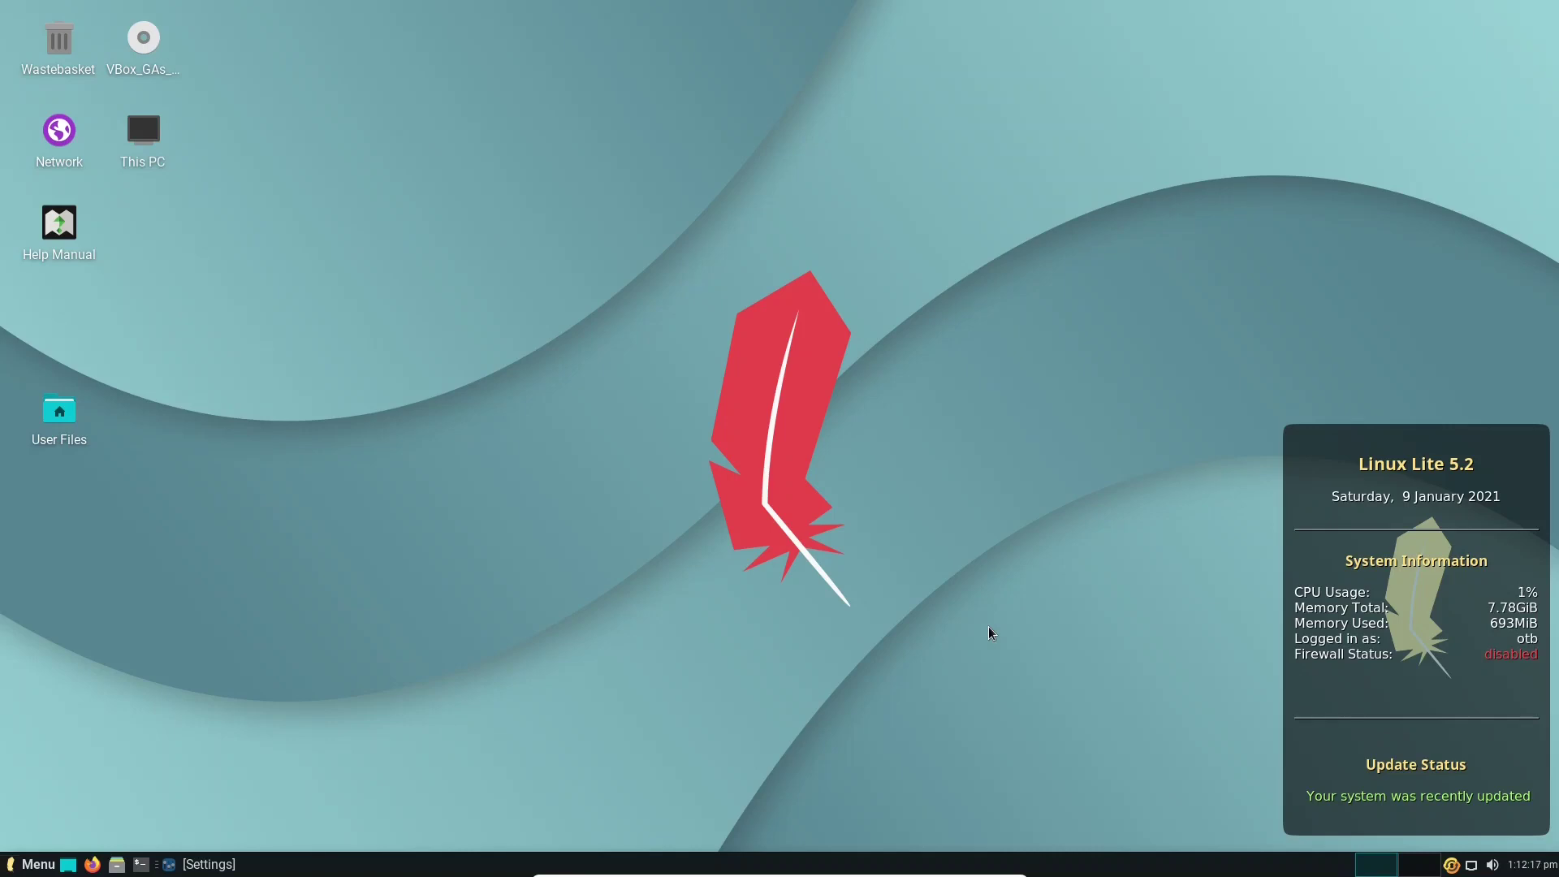
- Open the desktop settings and apply the black sports car wallpaper from the backdrops folder
right_click(491, 148)
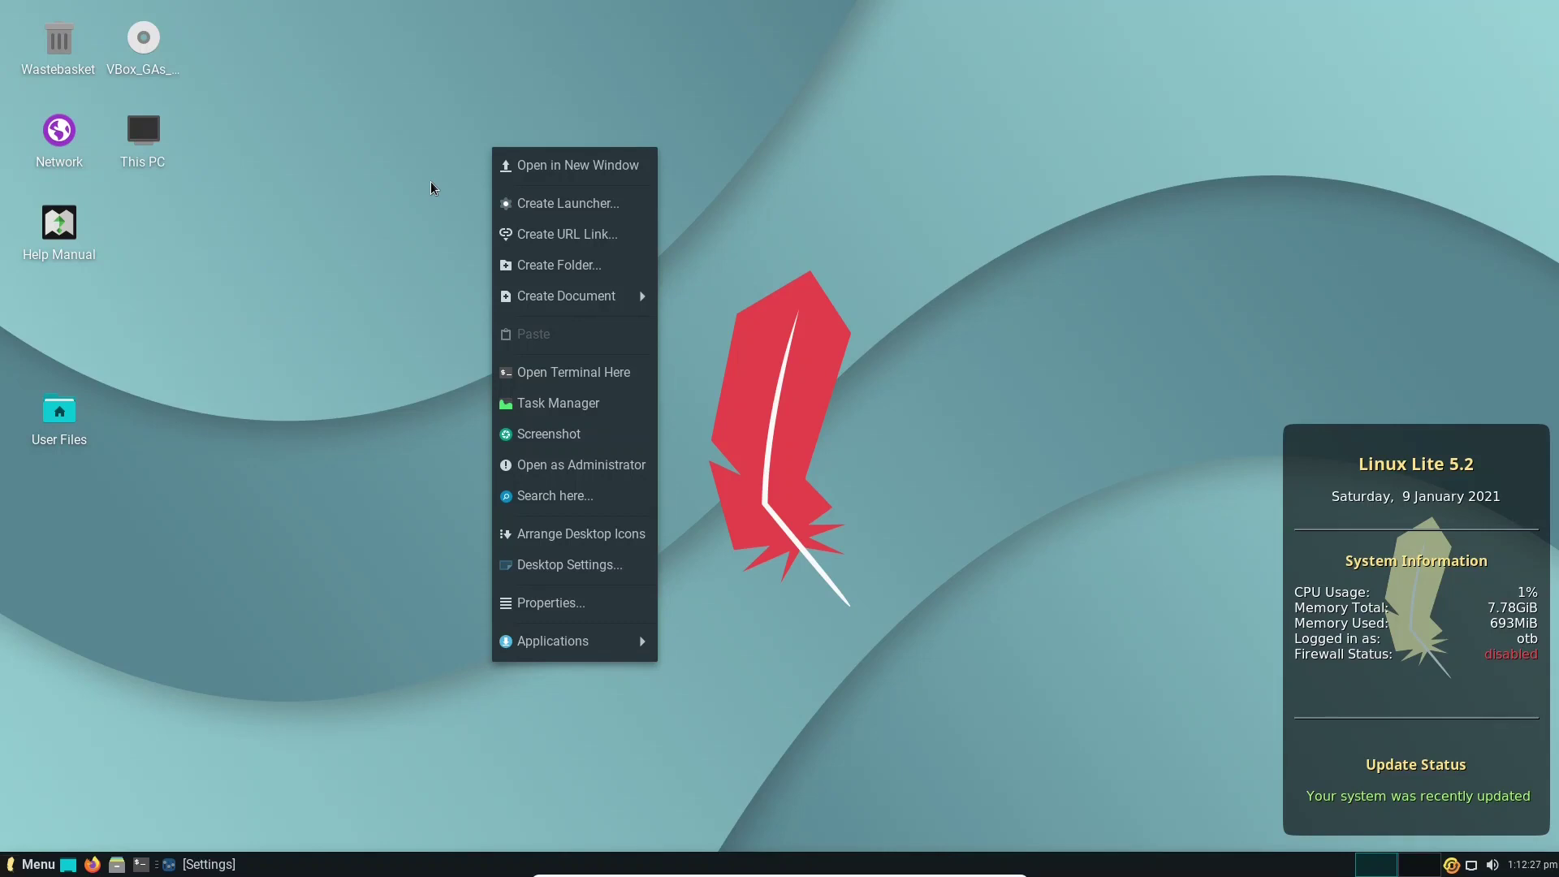
left_click(605, 569)
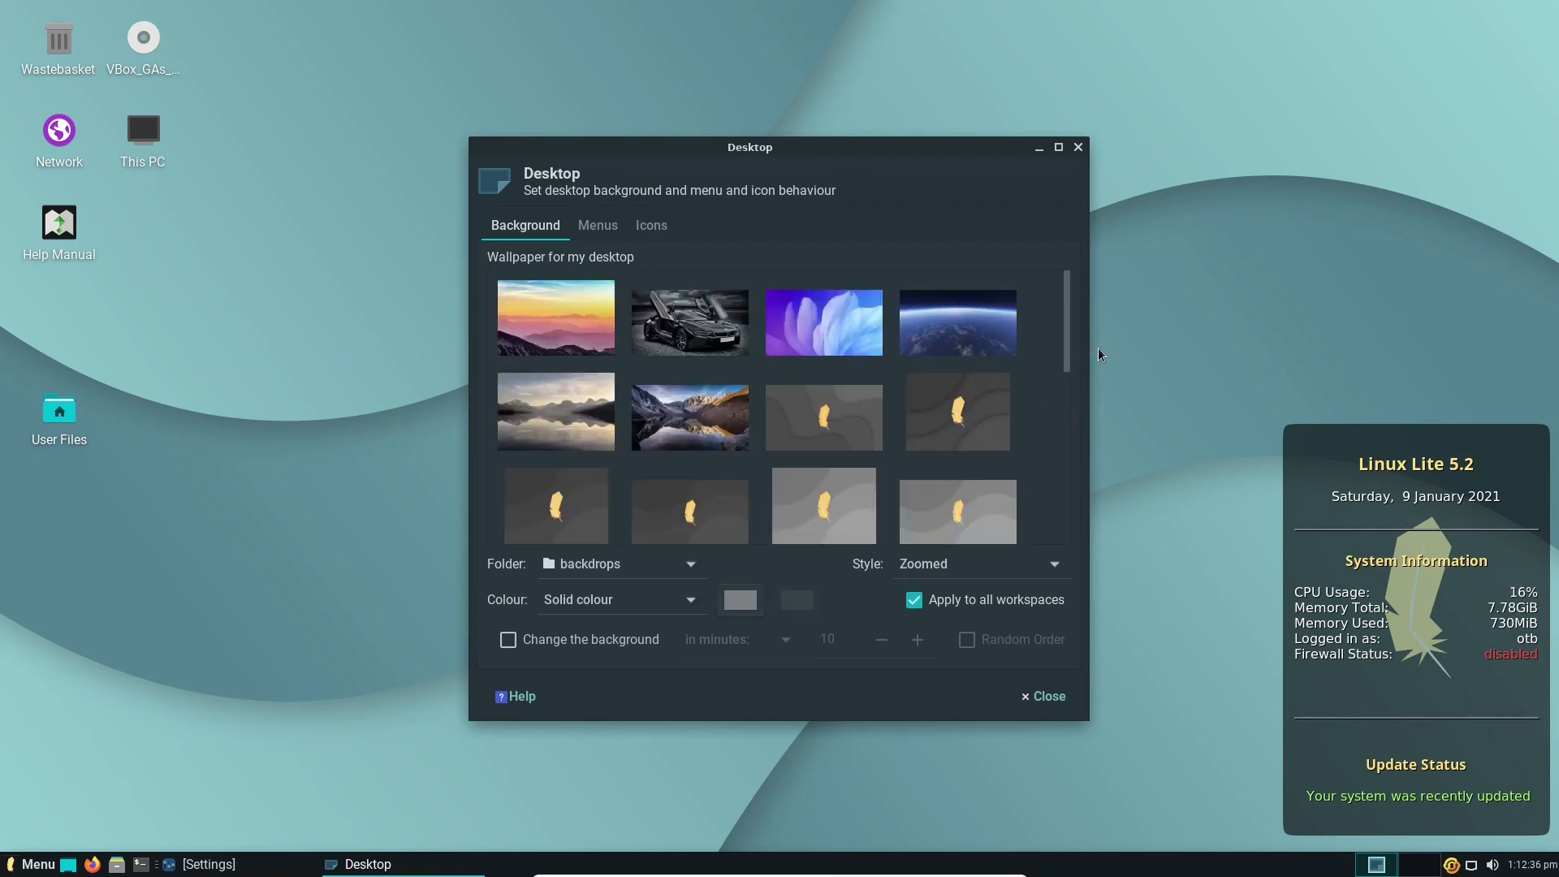
left_click_drag(1069, 369, 1072, 313)
left_click(731, 315)
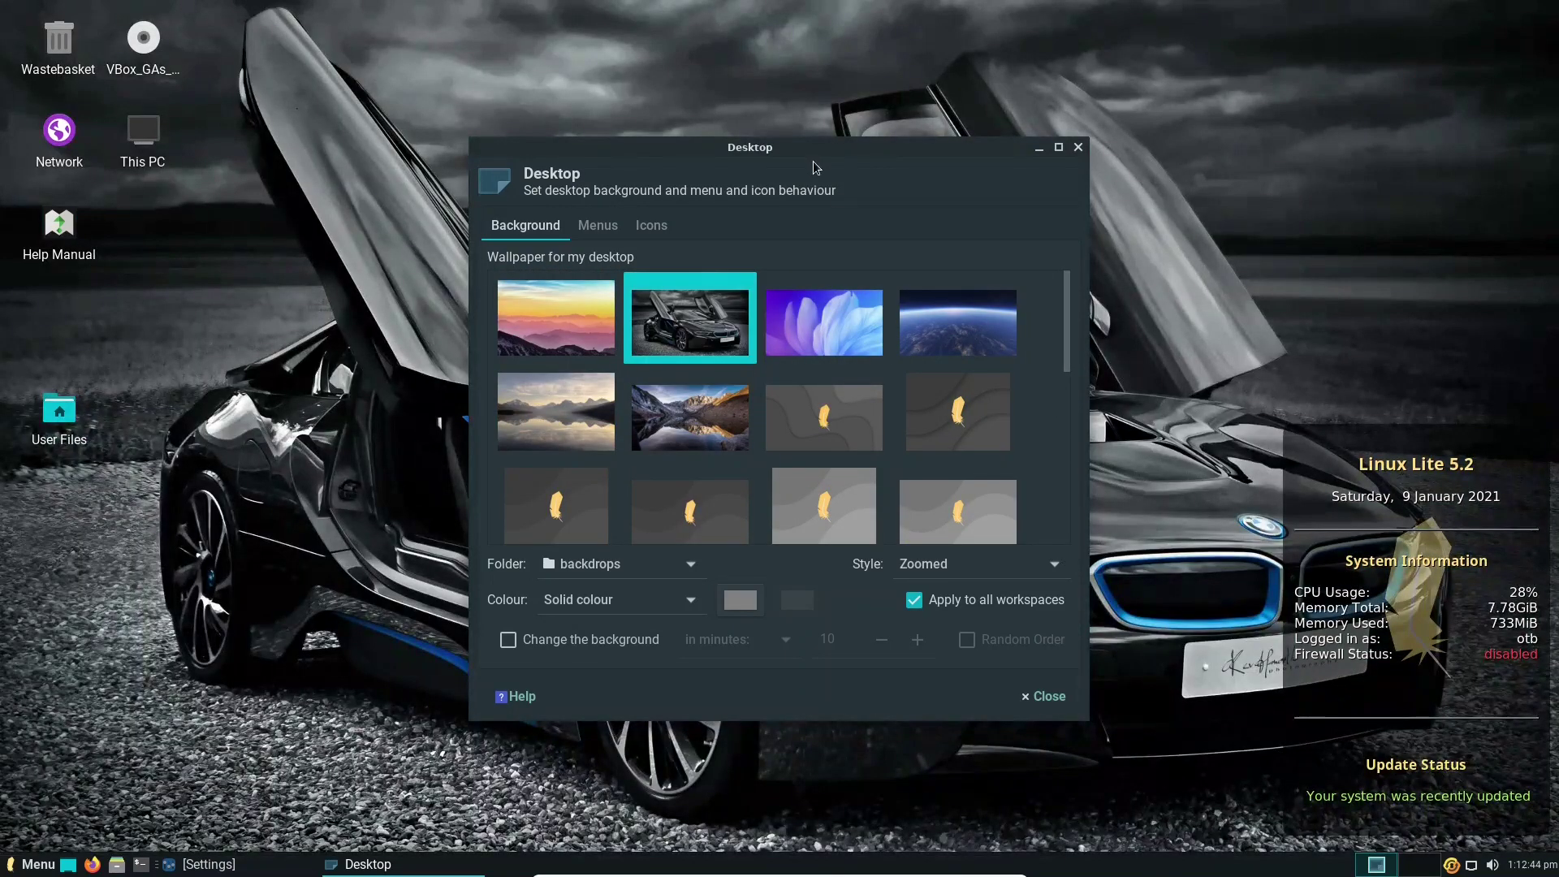
- Try the mountain lake reflection wallpaper and move the Desktop settings window aside to view the background
left_click_drag(810, 146, 742, 82)
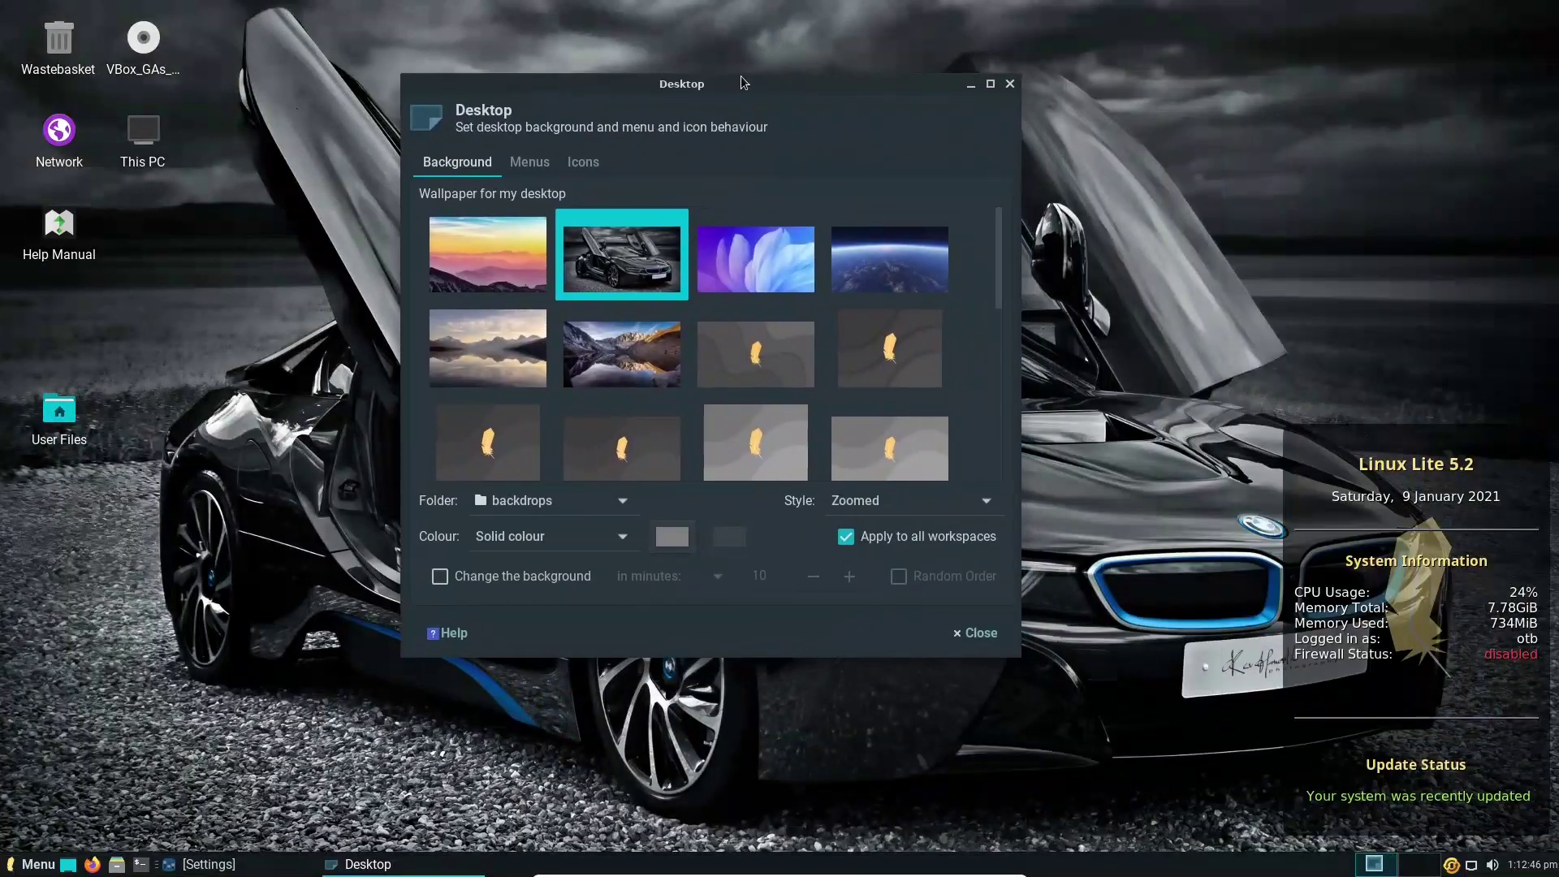
left_click(640, 347)
left_click_drag(766, 90, 564, 60)
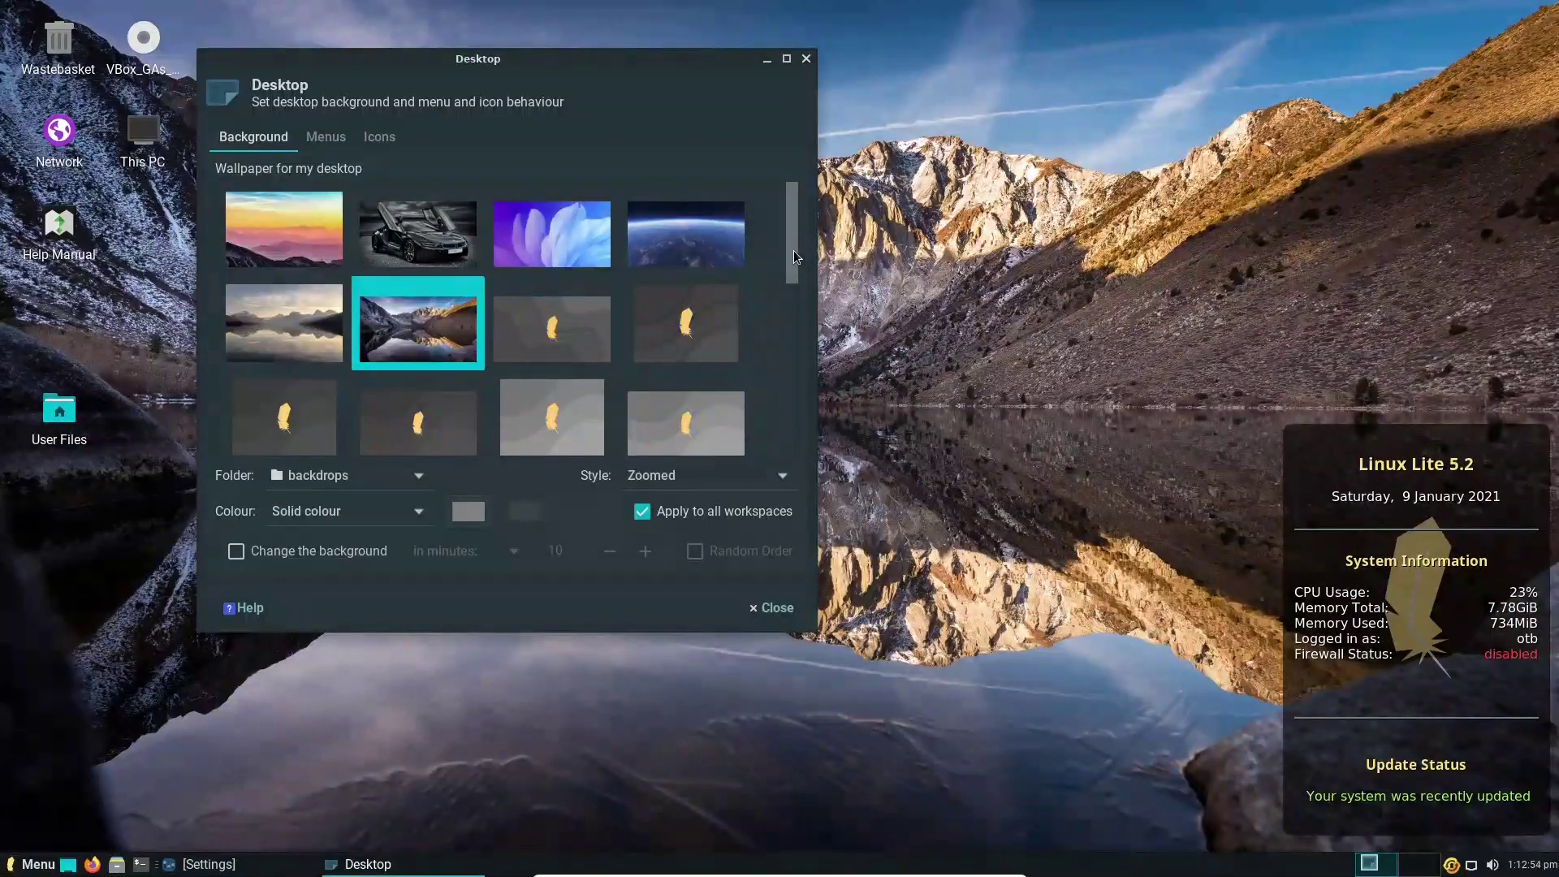
- Set the pastel pink lake wallpaper with the red hill as the desktop background and close the desktop settings
left_click_drag(793, 251, 806, 450)
left_click(422, 407)
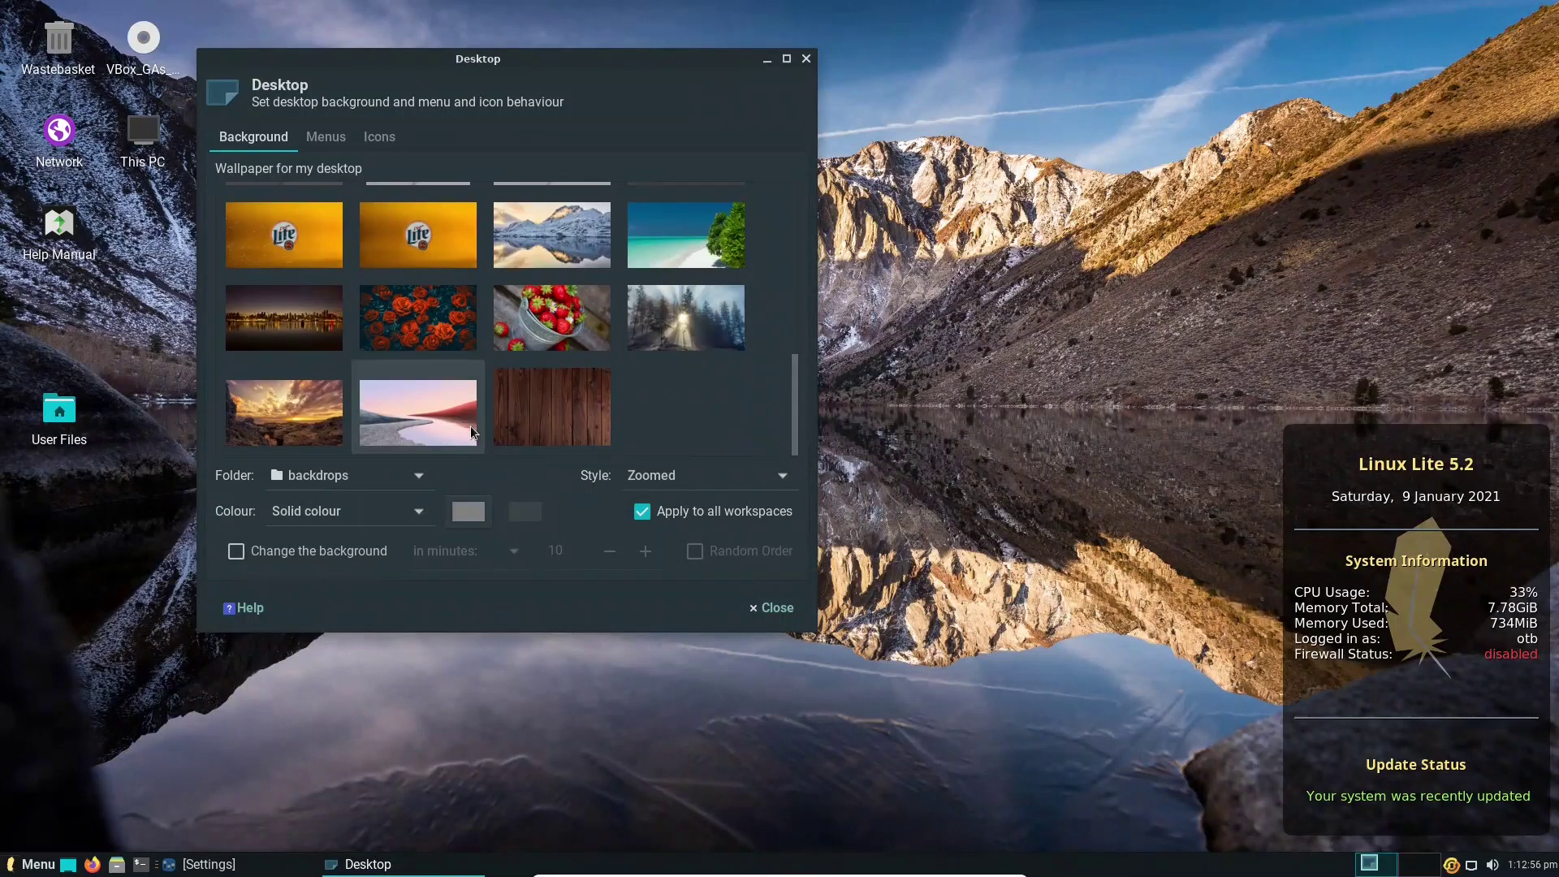
left_click(779, 606)
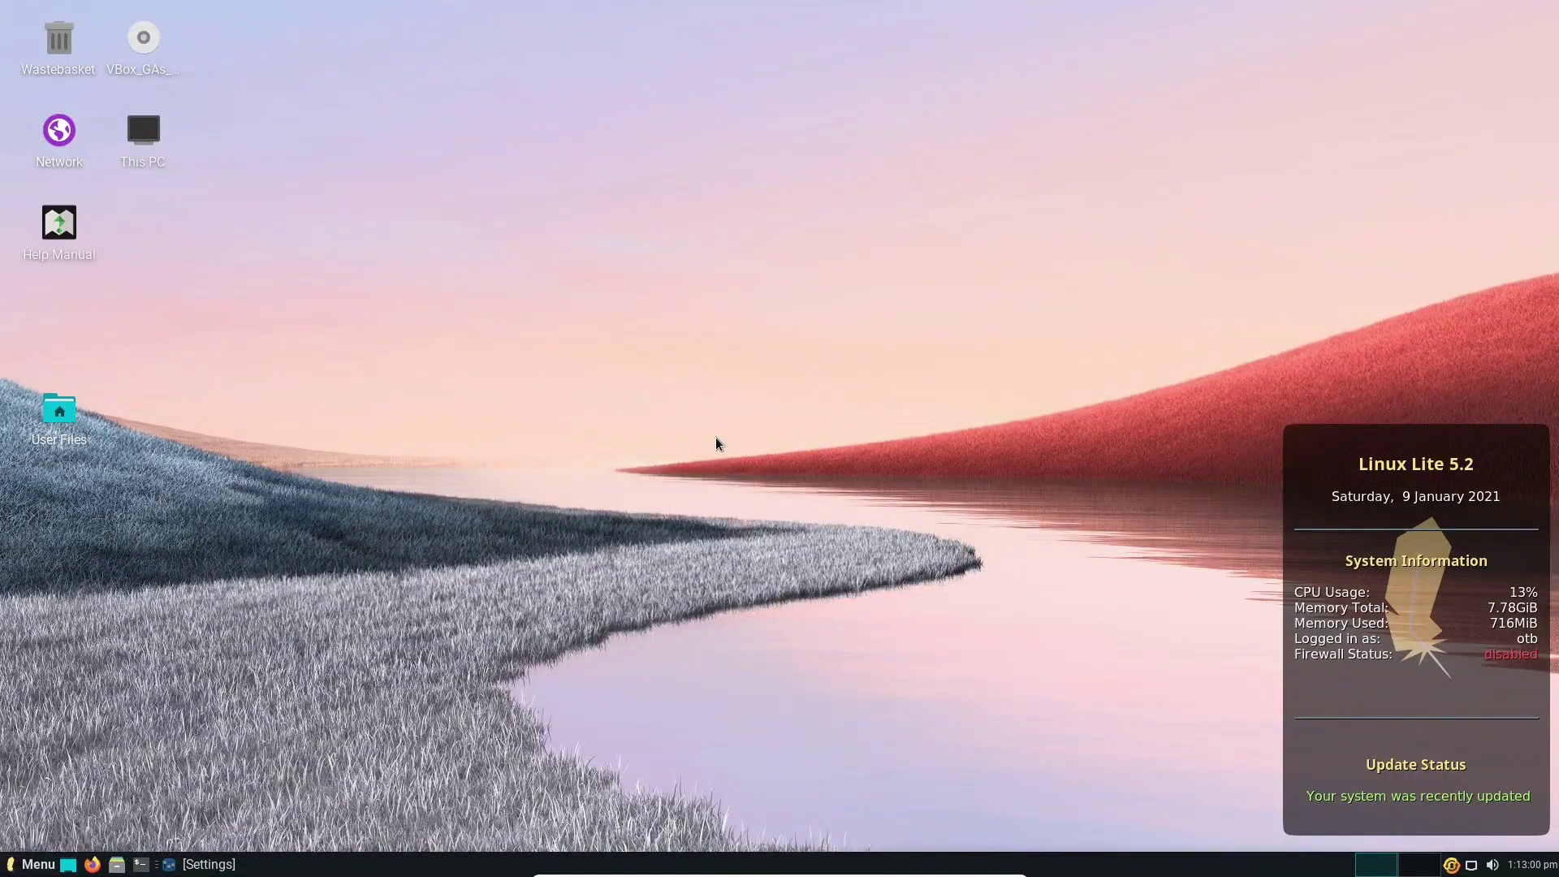